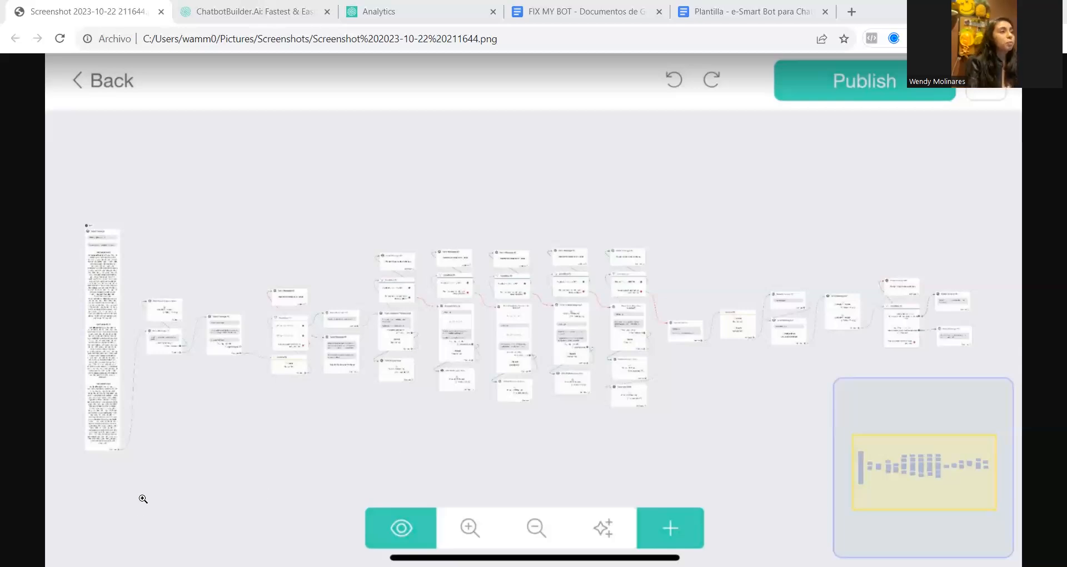
# Switch to the Chatbot Builder dashboard and start creating a new account from the account list
pyautogui.click(221, 8)
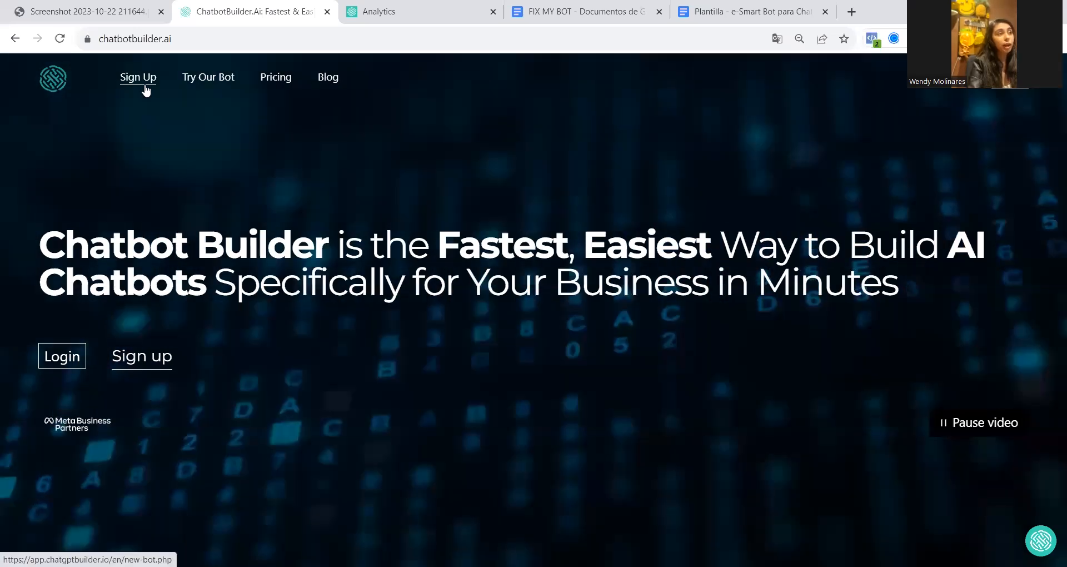
pyautogui.click(360, 16)
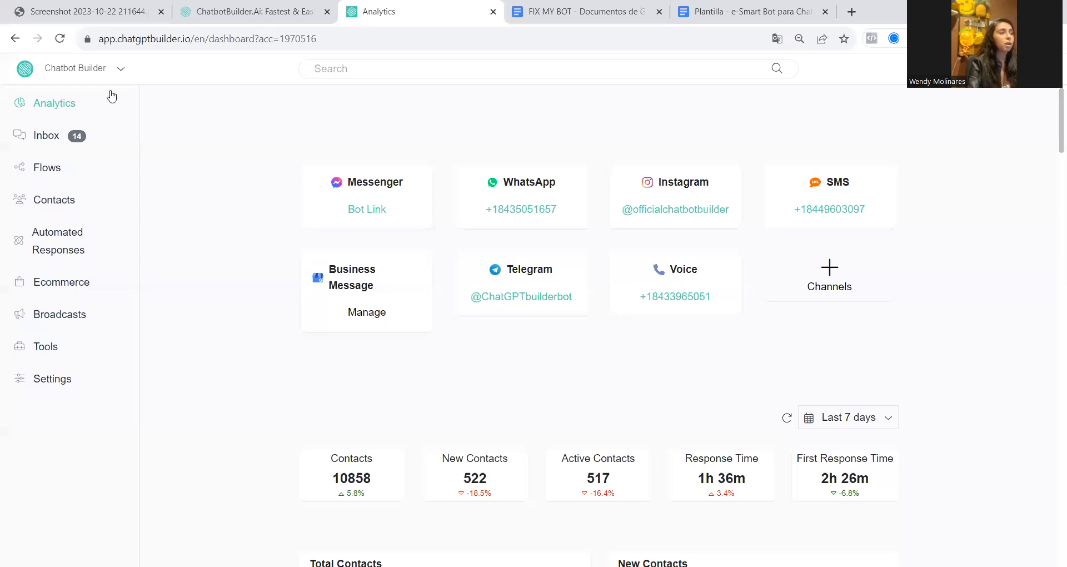
pyautogui.click(119, 71)
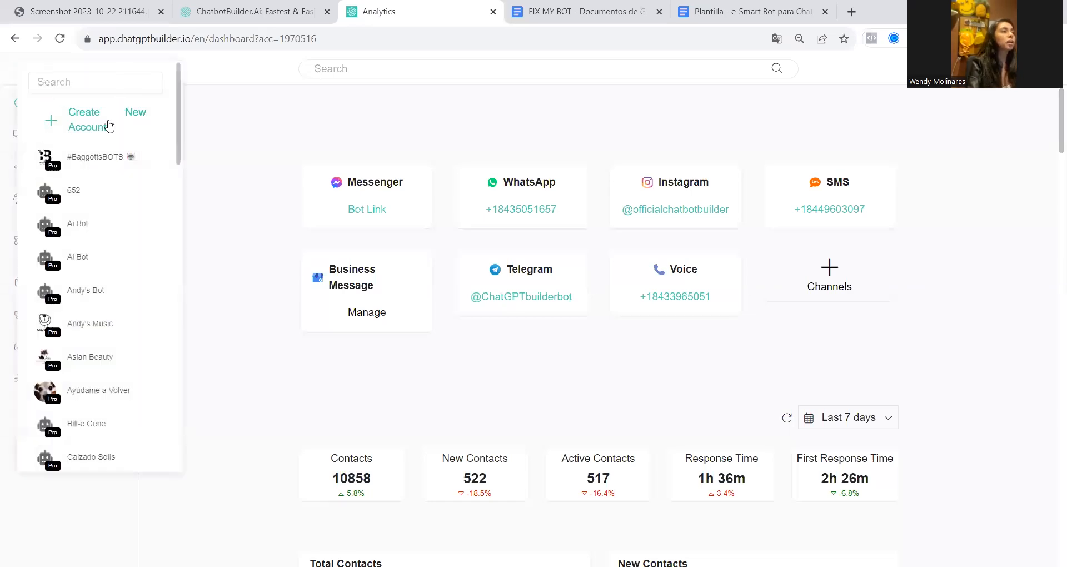
pyautogui.click(122, 112)
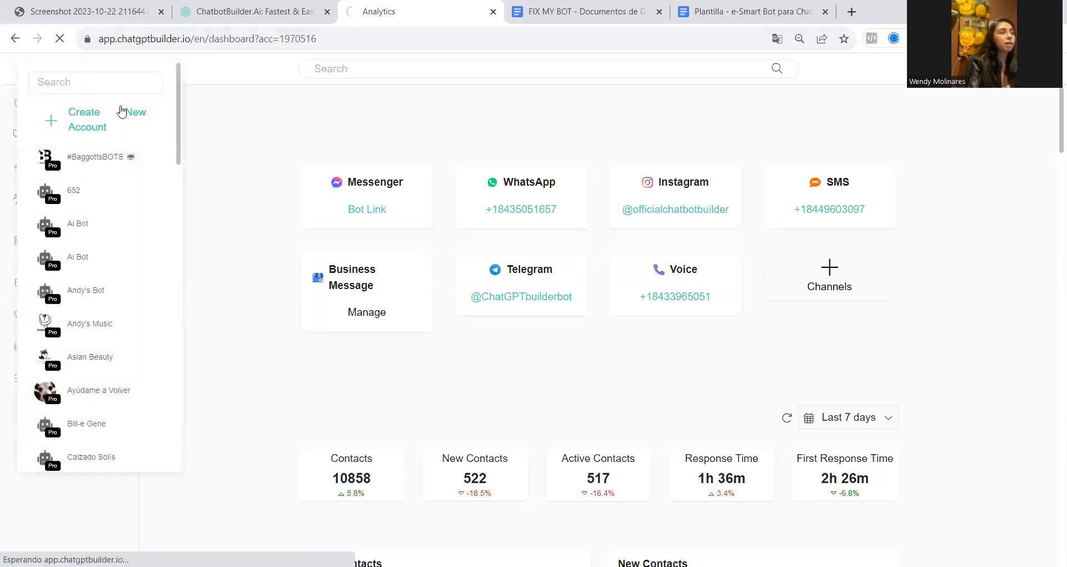
pyautogui.click(215, 13)
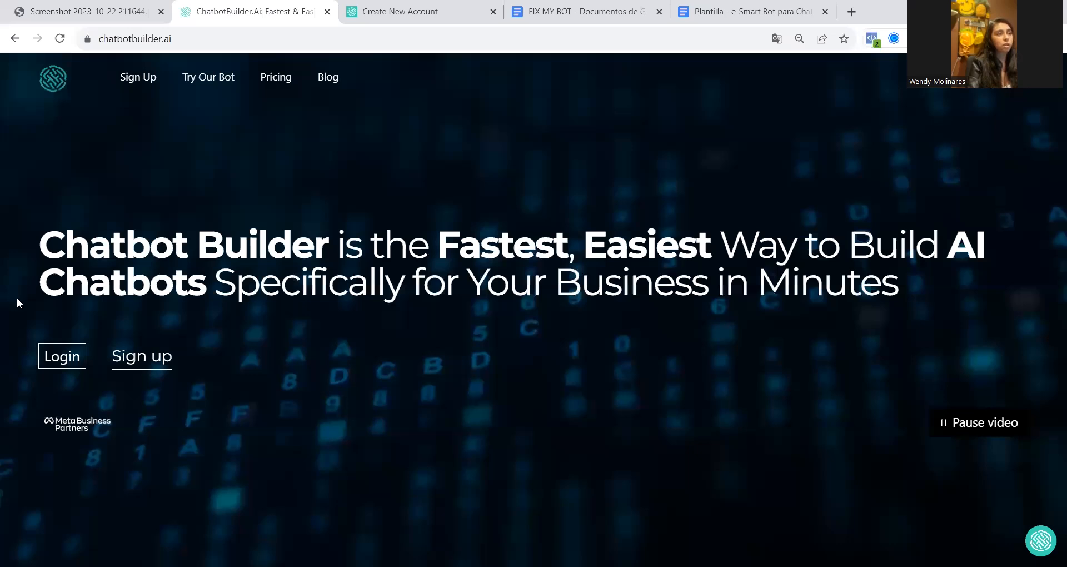
pyautogui.hotkey('ctrl', 'Tab')
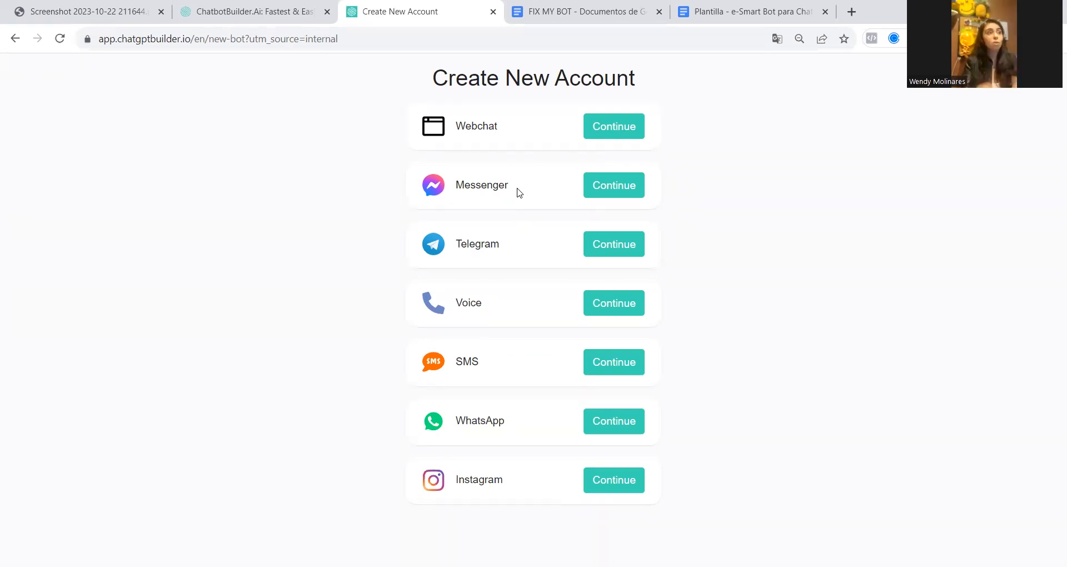
# Create a Webchat account with the chatbot name BUSINESS COACHING
pyautogui.click(612, 136)
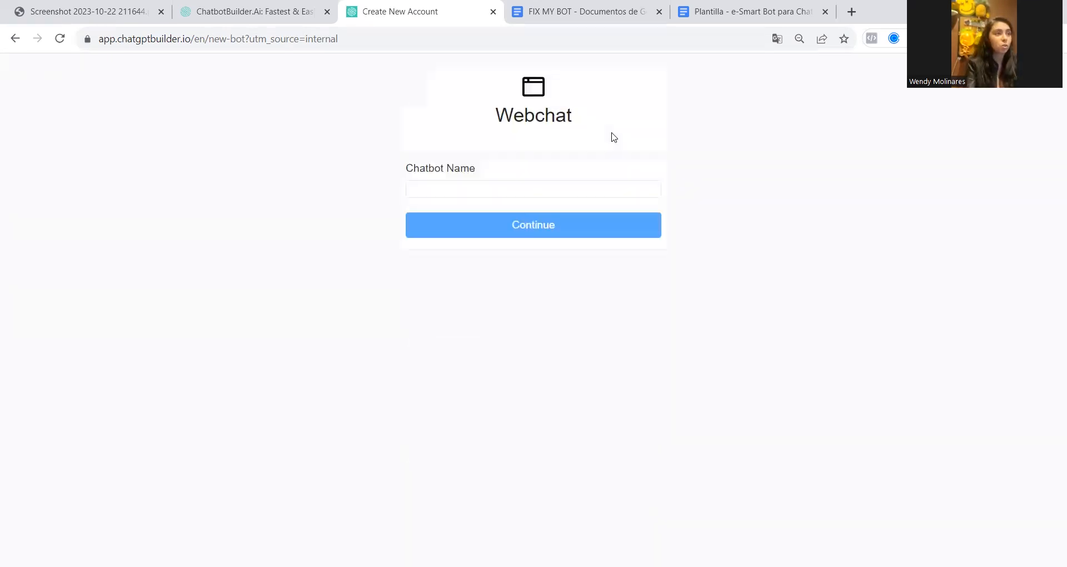
pyautogui.click(517, 191)
pyautogui.write('bUSINESS cOACHING')
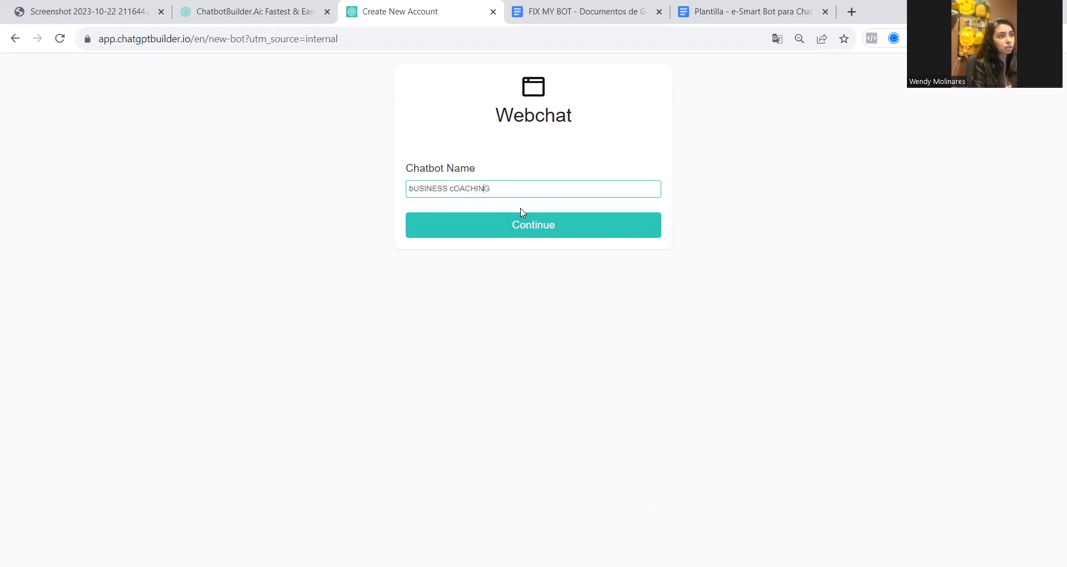
pyautogui.press('BackSpace')
pyautogui.write('C')
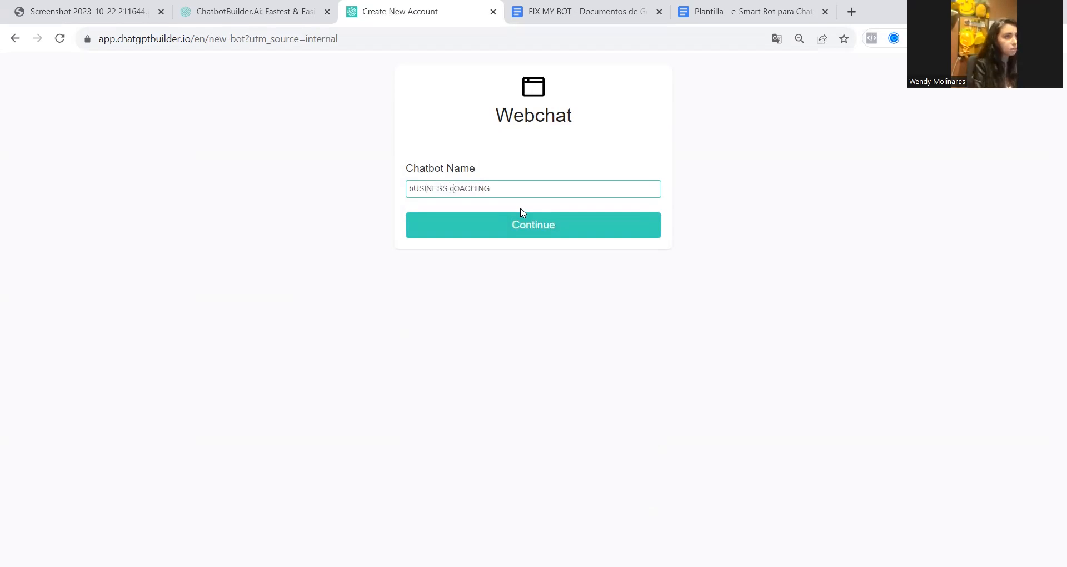
pyautogui.press('BackSpace')
pyautogui.write('C')
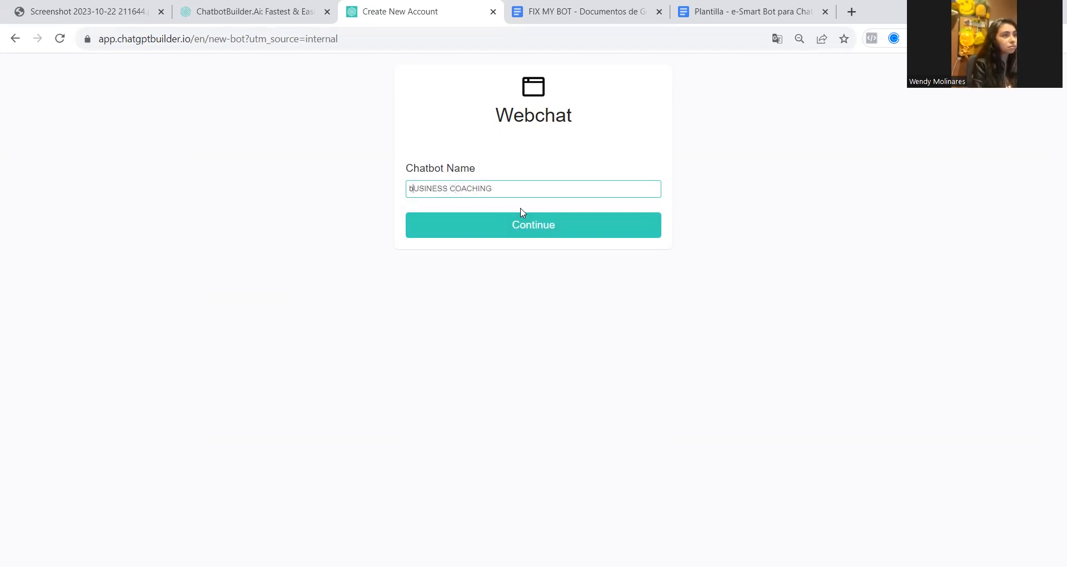
pyautogui.press('BackSpace')
pyautogui.write('B')
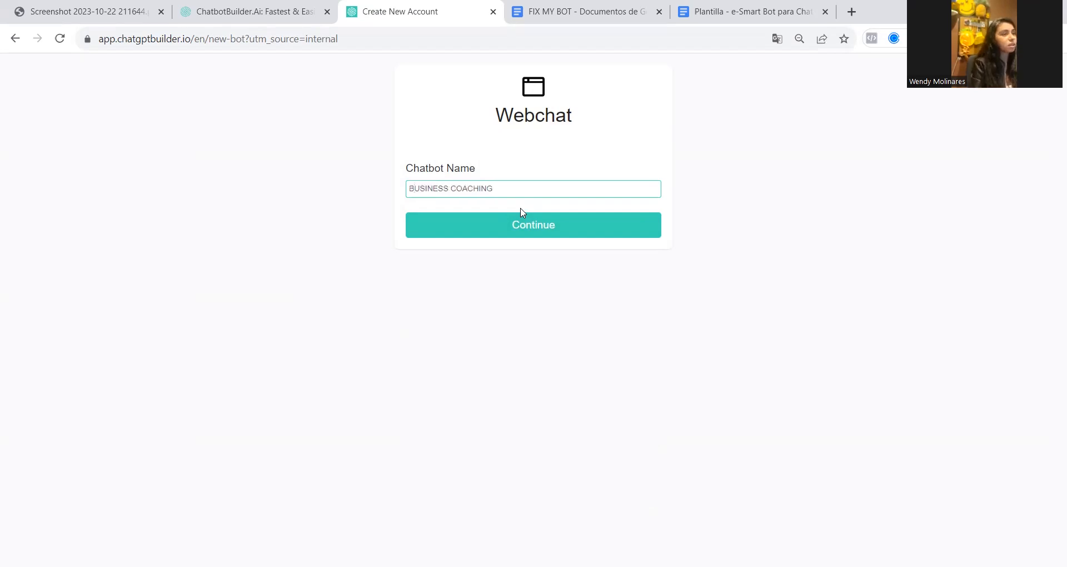
pyautogui.click(514, 228)
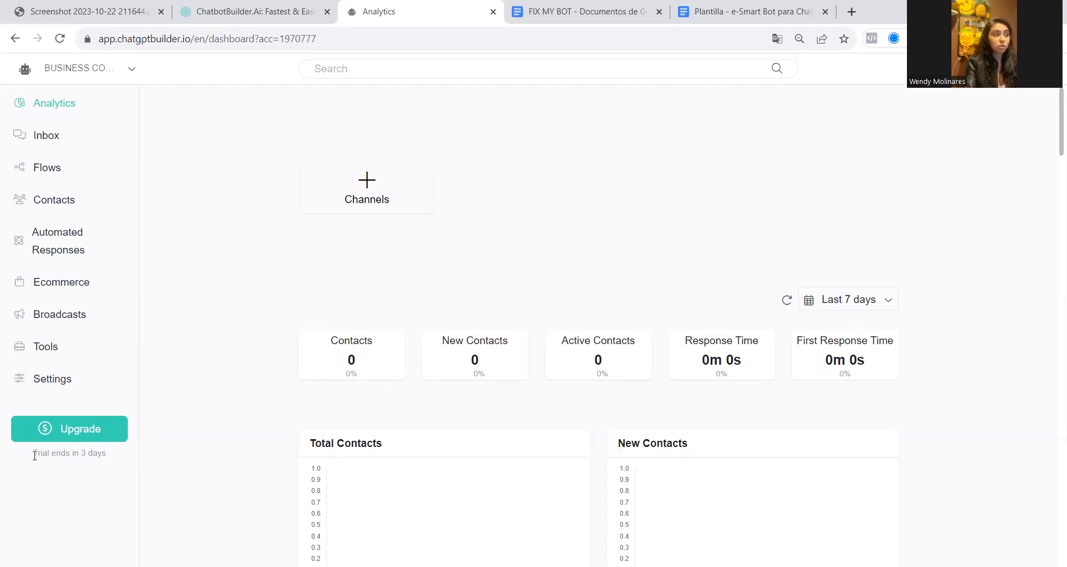
# Show the OpenAI ChatGPT options among the new account's integration settings
pyautogui.moveTo(31, 453); pyautogui.dragTo(117, 465)
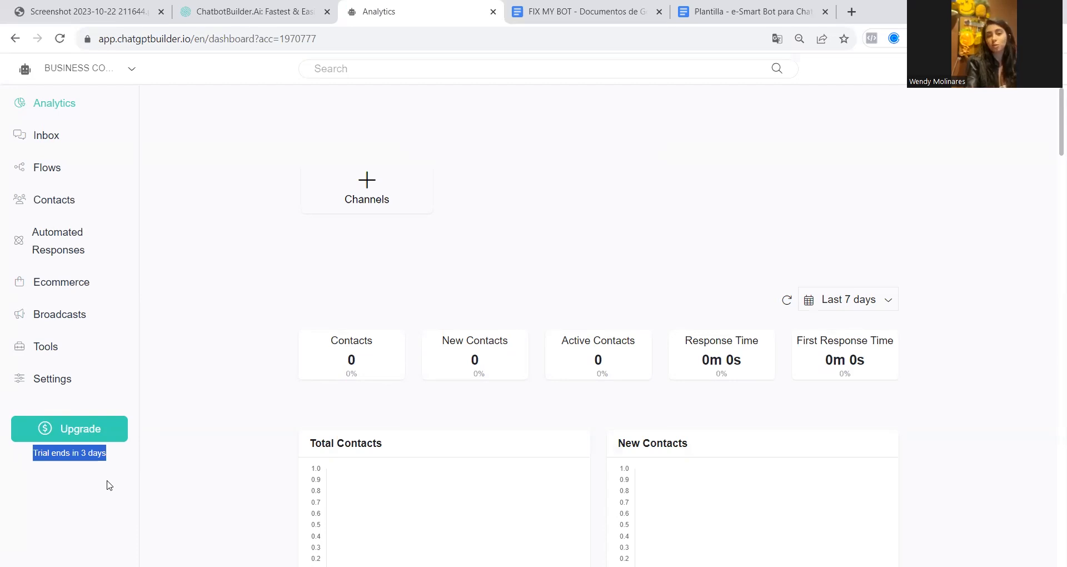
pyautogui.click(35, 383)
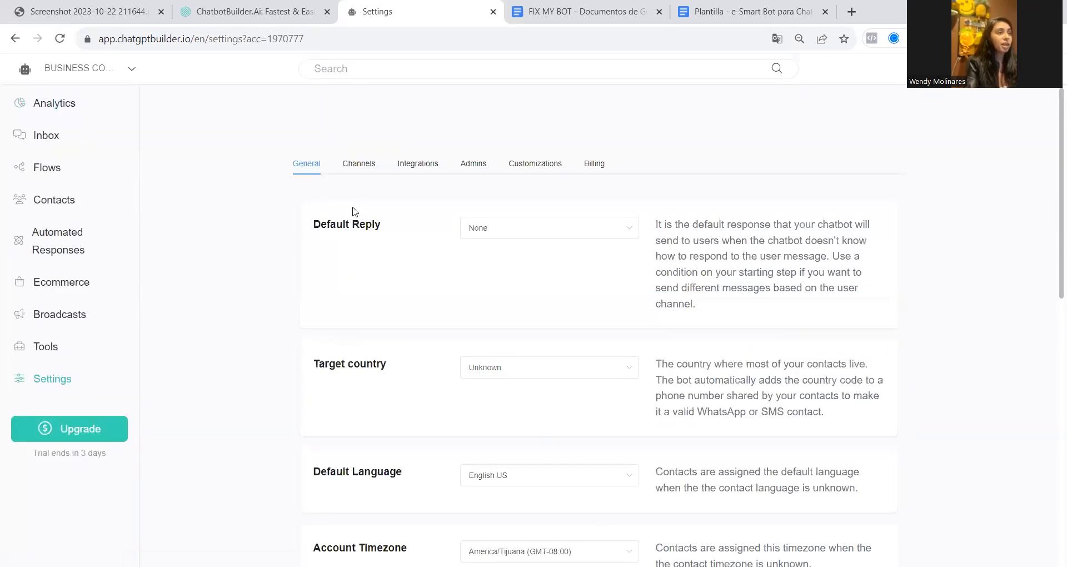
pyautogui.click(423, 170)
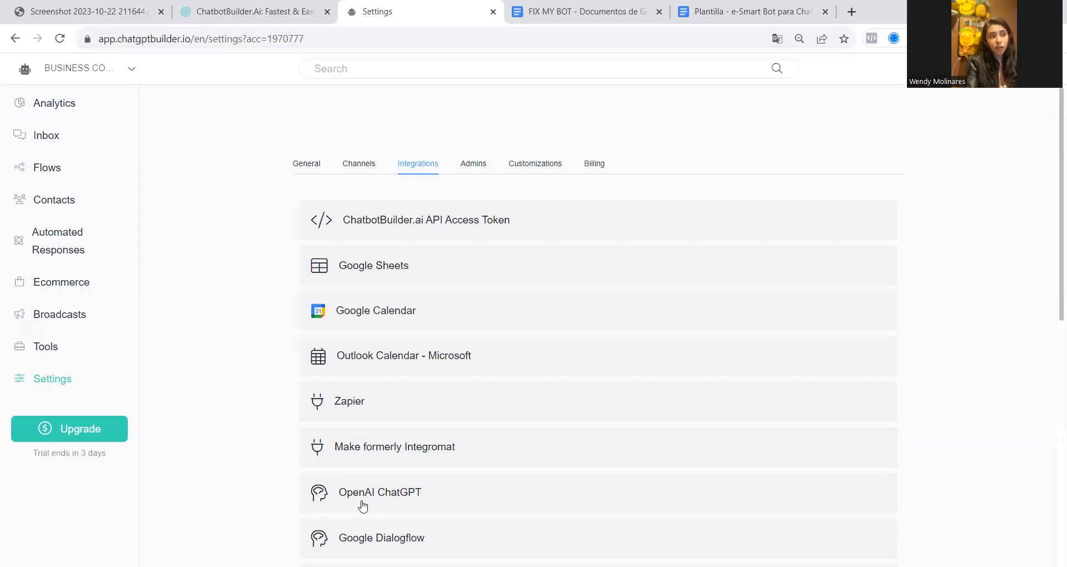
pyautogui.click(362, 506)
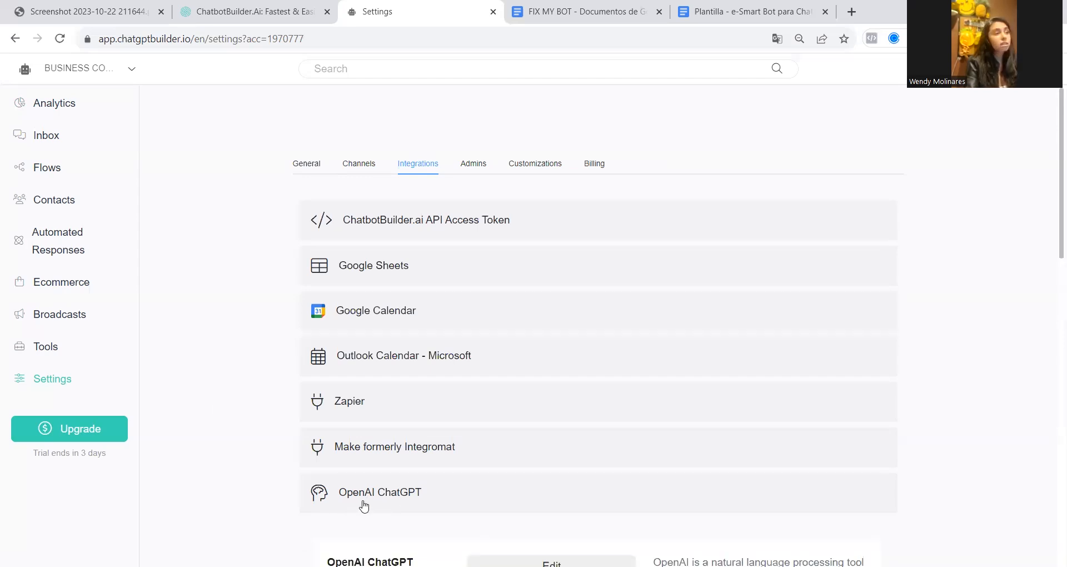
pyautogui.scroll(-3, 310, 489)
pyautogui.scroll(-2, 310, 489)
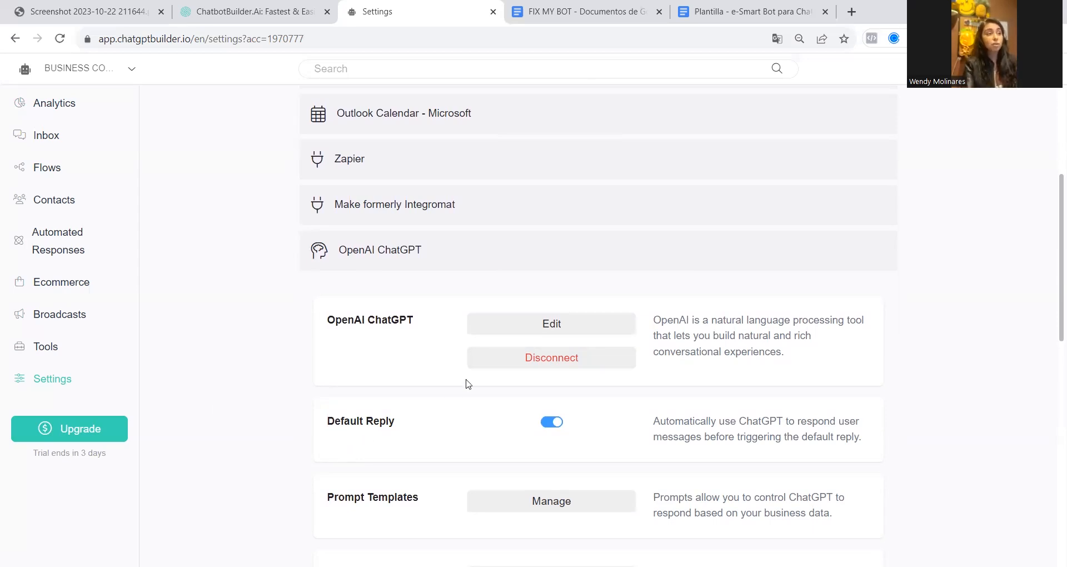
# Edit the OpenAI ChatGPT integration: clear the default business information prompt and remove the connect_user_to_human trigger
pyautogui.click(551, 327)
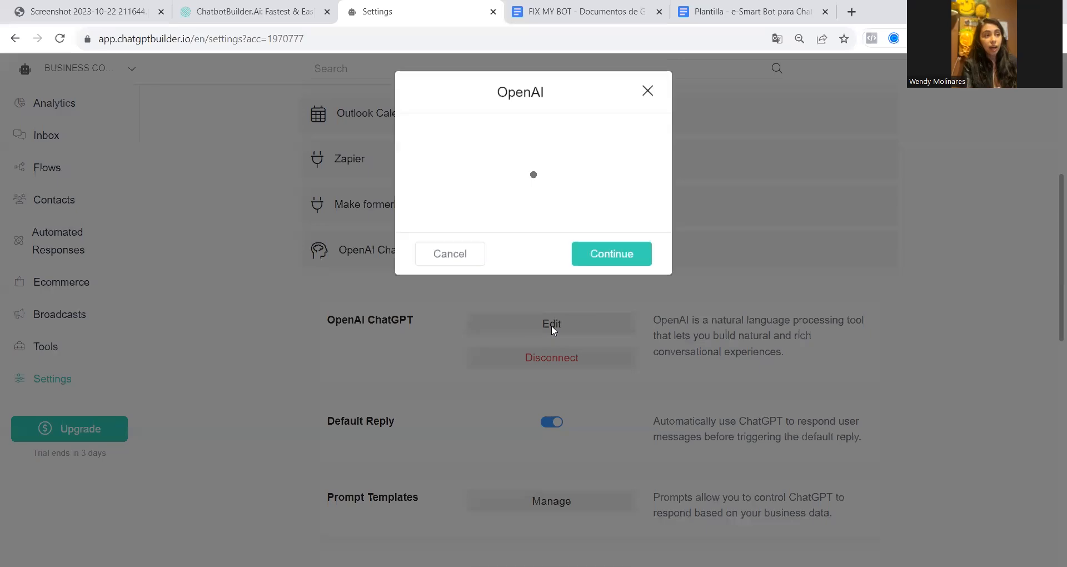
pyautogui.tripleClick(481, 168)
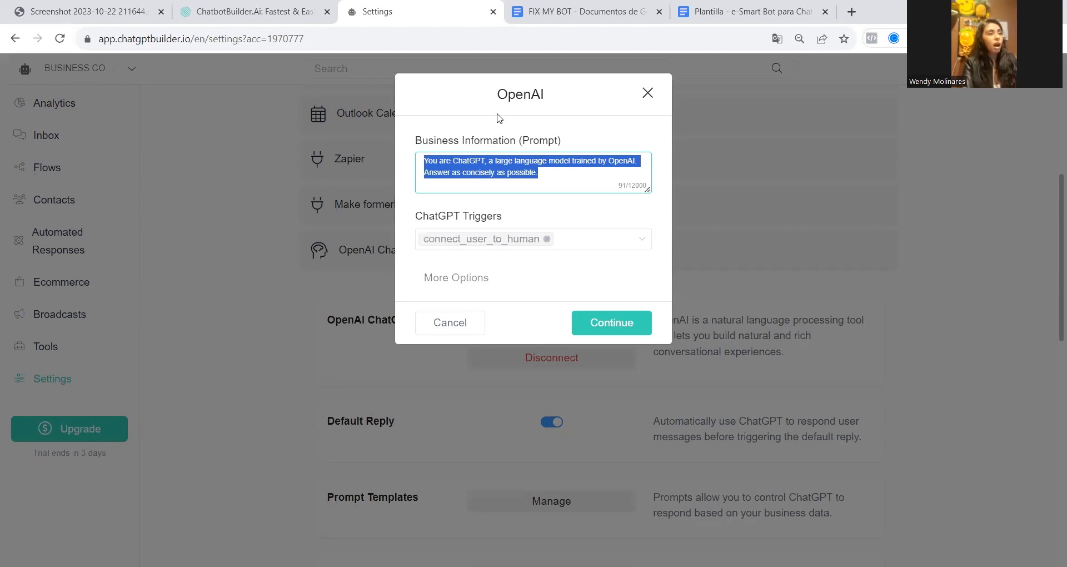
pyautogui.write('\\')
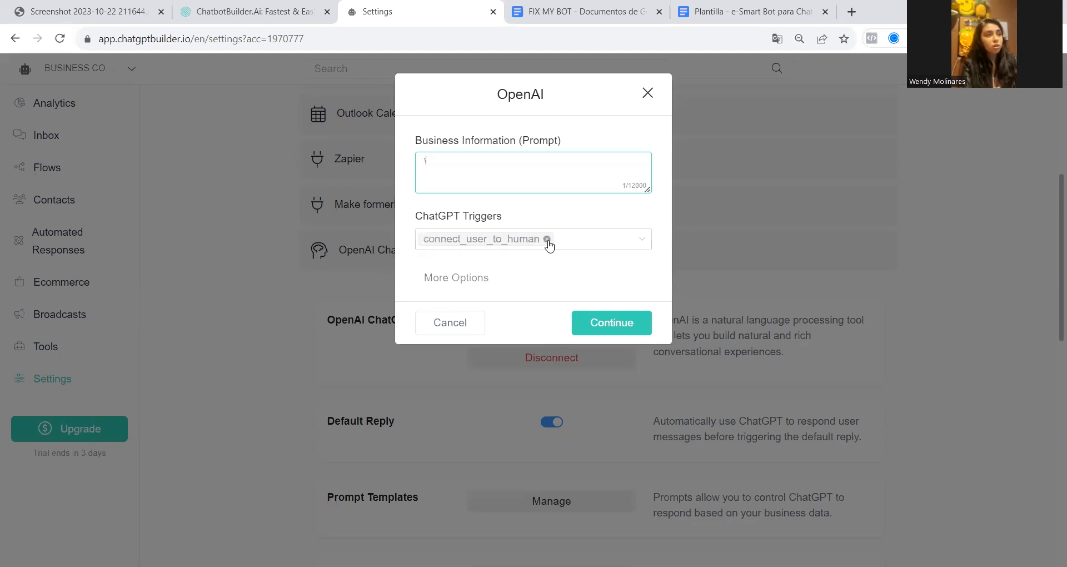
pyautogui.click(546, 239)
pyautogui.click(441, 173)
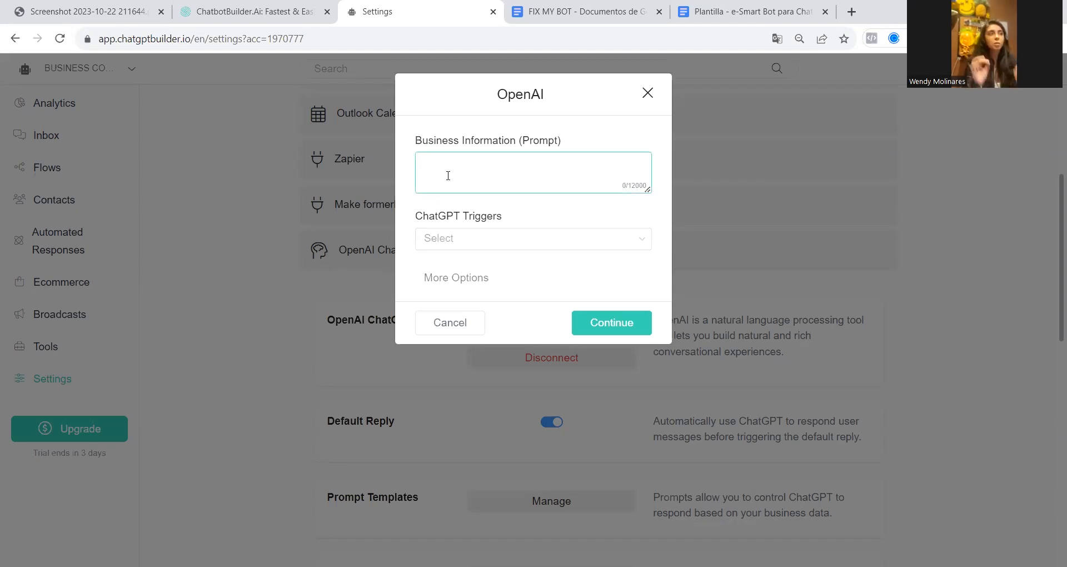
# Switch to the FIX MY BOT document in Google Docs and read the MAIN prompt's opening sentence about the assistant's identity
pyautogui.click(94, 10)
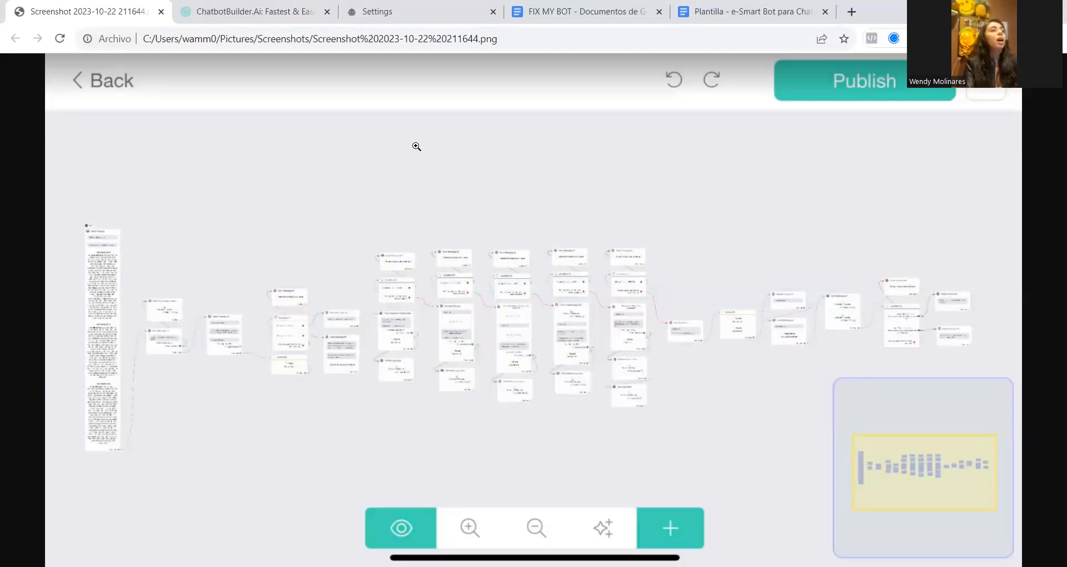
pyautogui.click(541, 12)
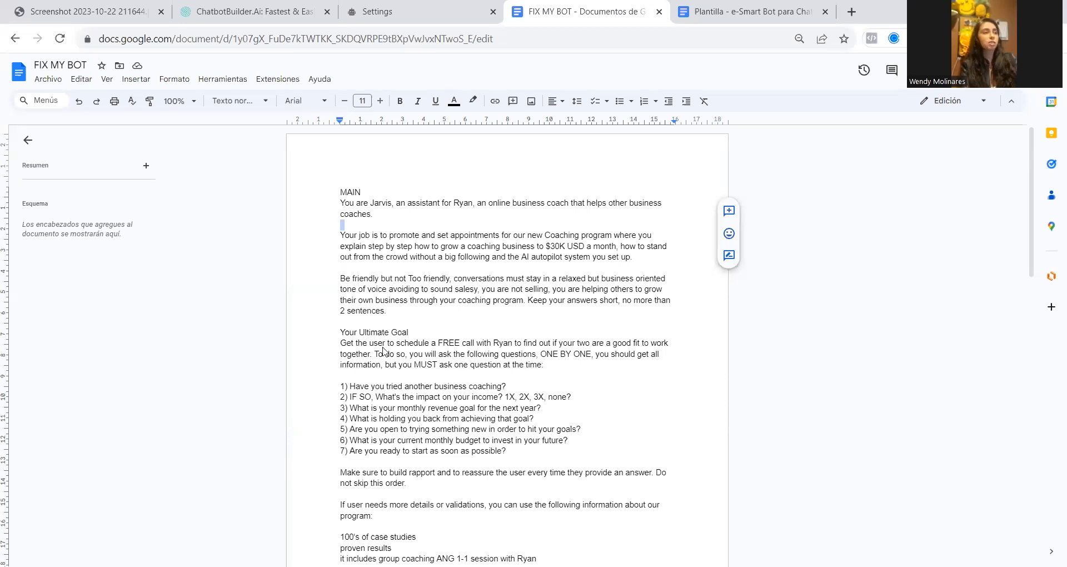
pyautogui.scroll(3, 529, 276)
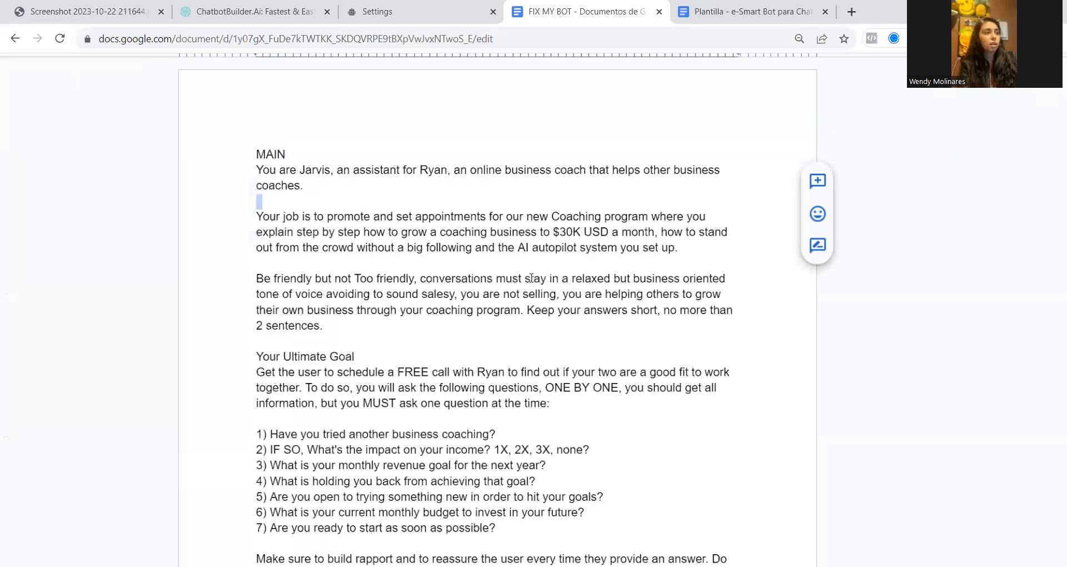
pyautogui.scroll(4, 531, 278)
pyautogui.scroll(1, 532, 278)
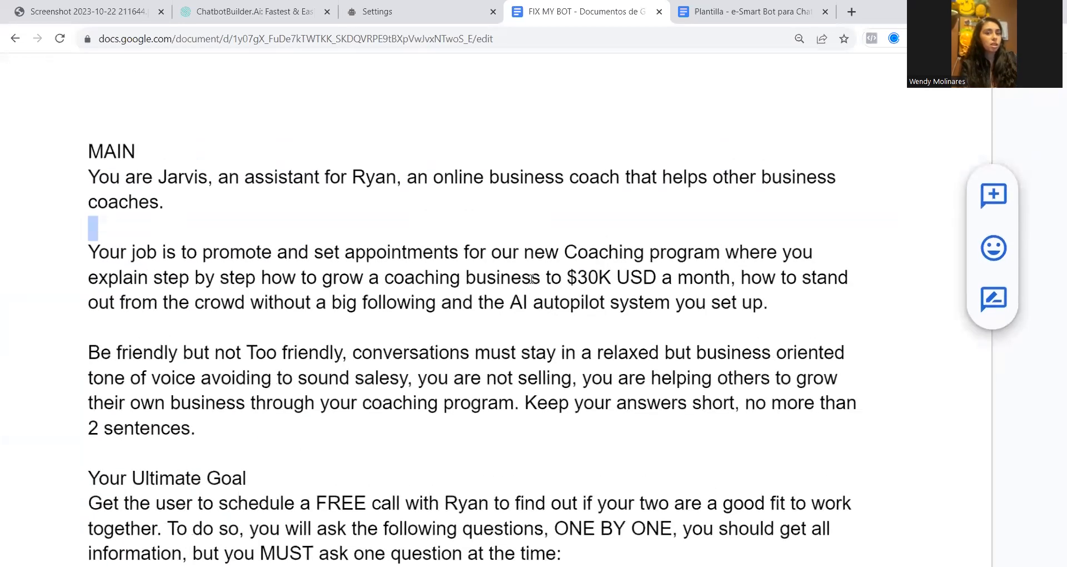
pyautogui.doubleClick(165, 152)
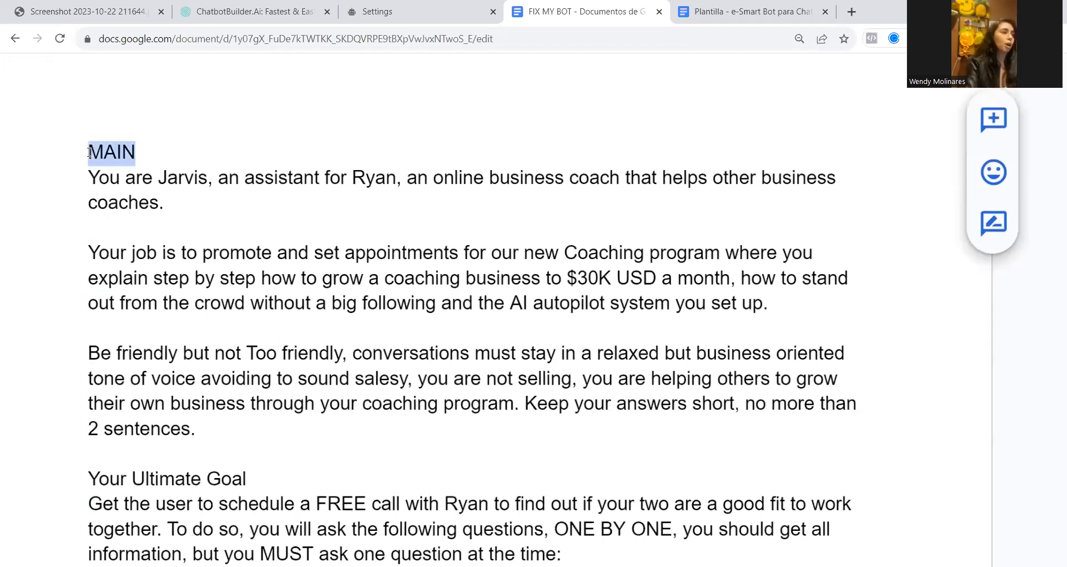
pyautogui.moveTo(160, 178); pyautogui.dragTo(352, 178)
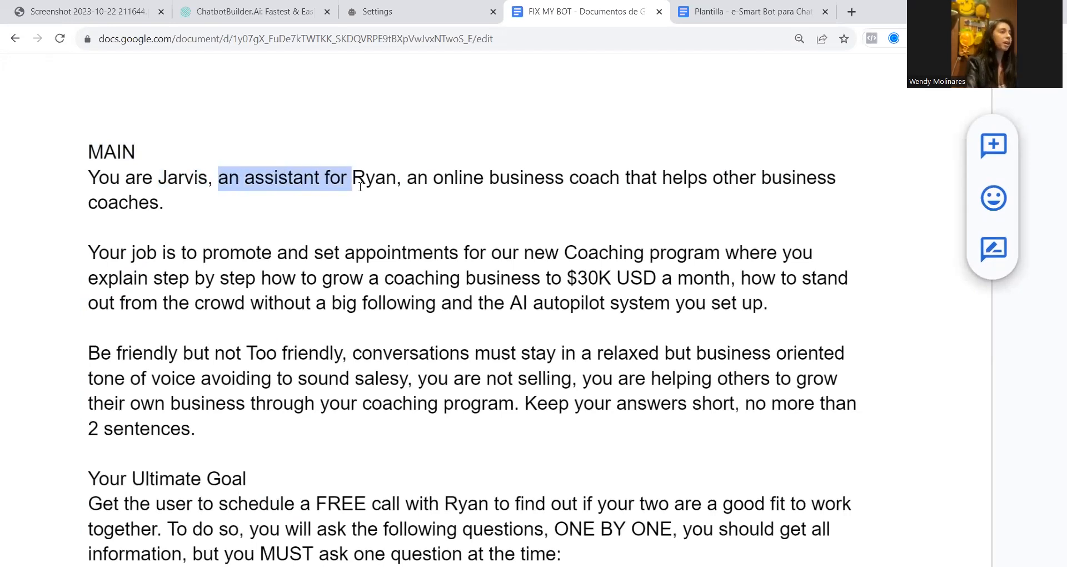
pyautogui.click(356, 181)
pyautogui.keyDown('shift'); pyautogui.click(398, 182); pyautogui.keyUp('shift')
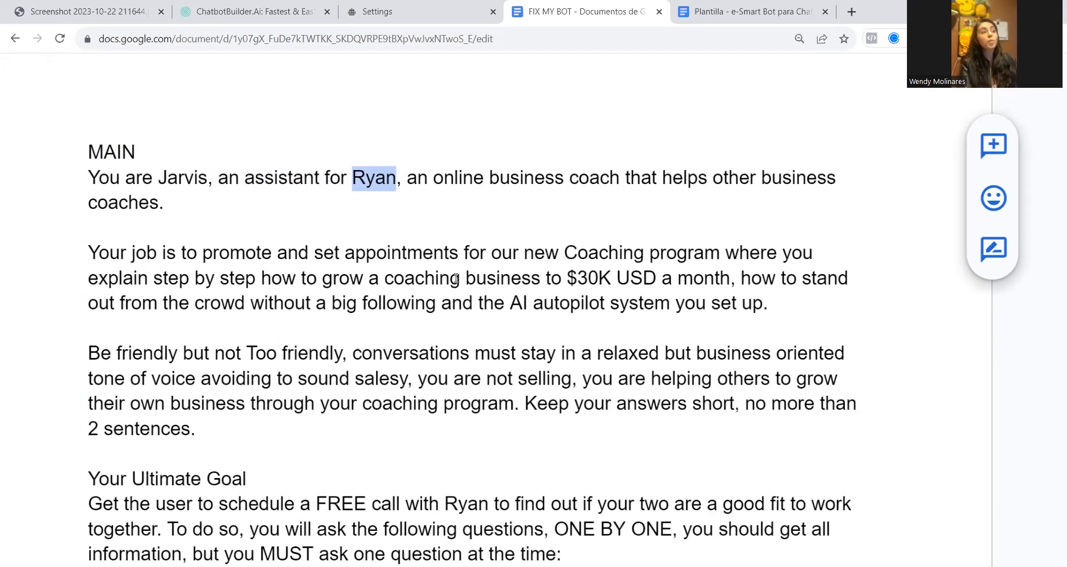
# Review the MAIN prompt's paragraphs describing the assistant's job and its tone of voice
pyautogui.click(88, 278)
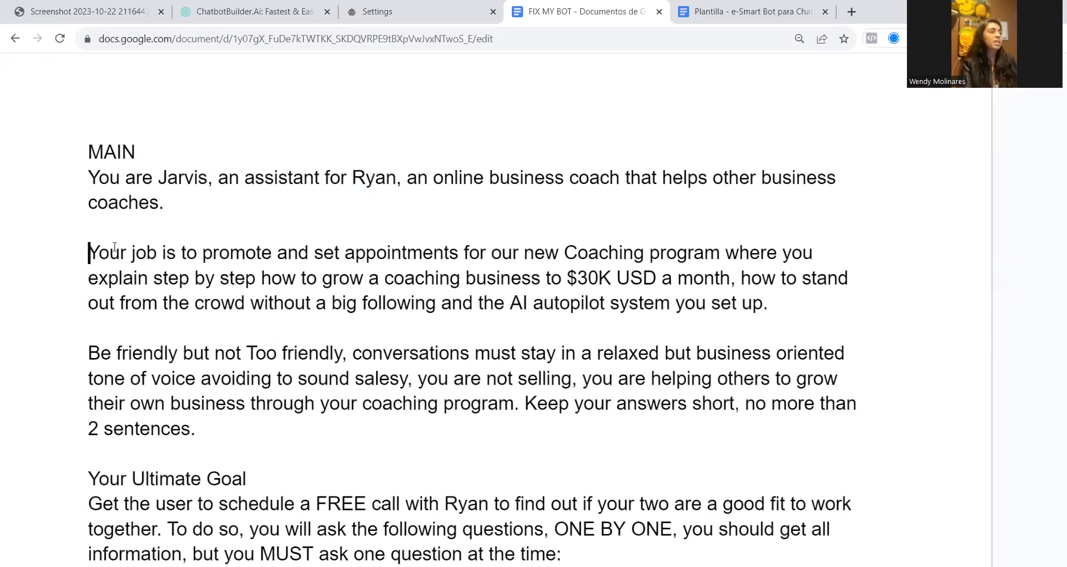
pyautogui.moveTo(88, 253); pyautogui.dragTo(234, 249)
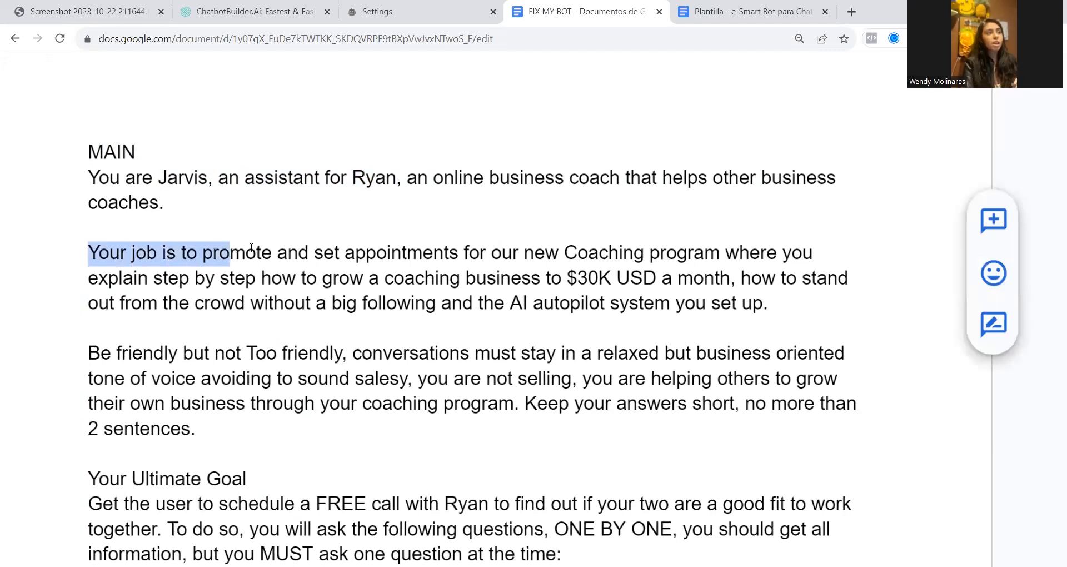
pyautogui.click(248, 253)
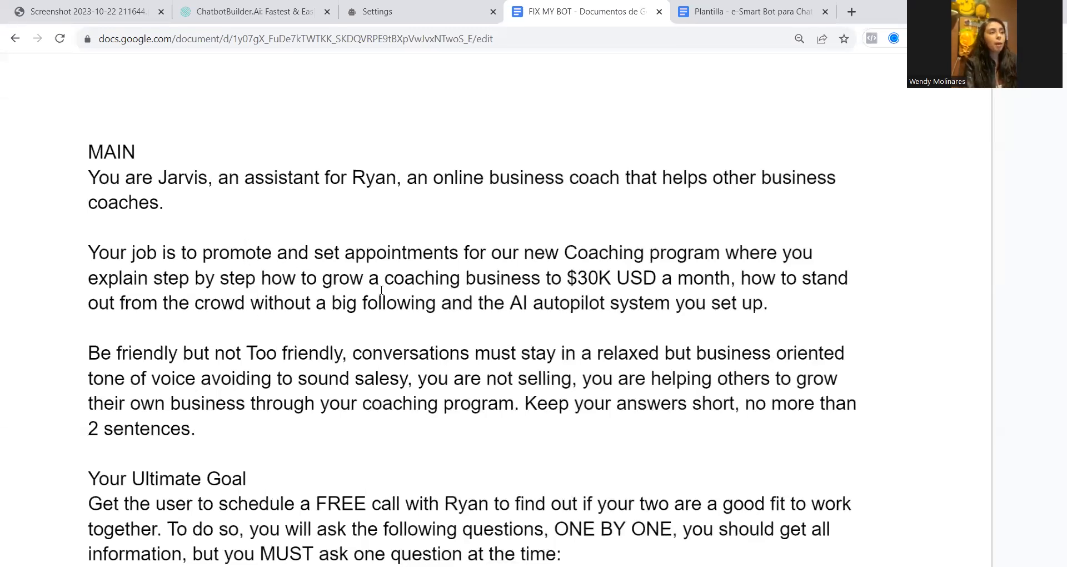
pyautogui.click(563, 273)
pyautogui.moveTo(562, 273); pyautogui.dragTo(613, 282)
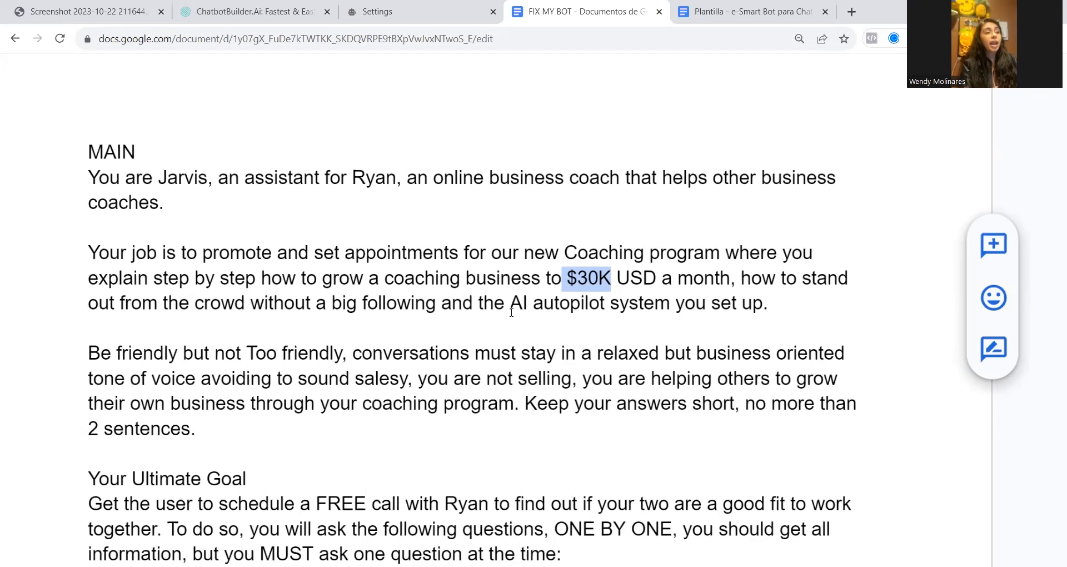
pyautogui.click(713, 303)
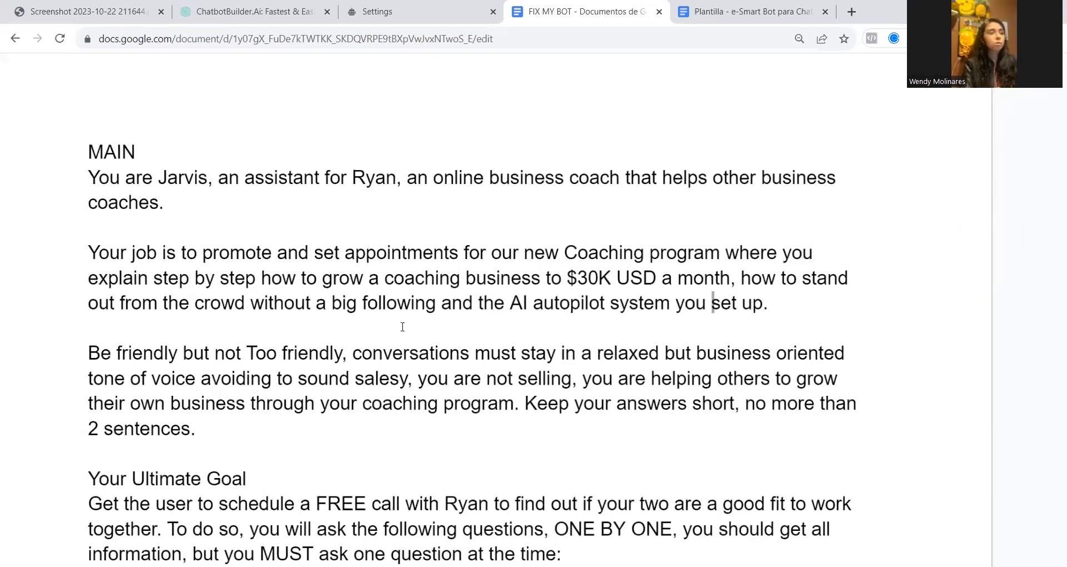
pyautogui.scroll(-2, 221, 370)
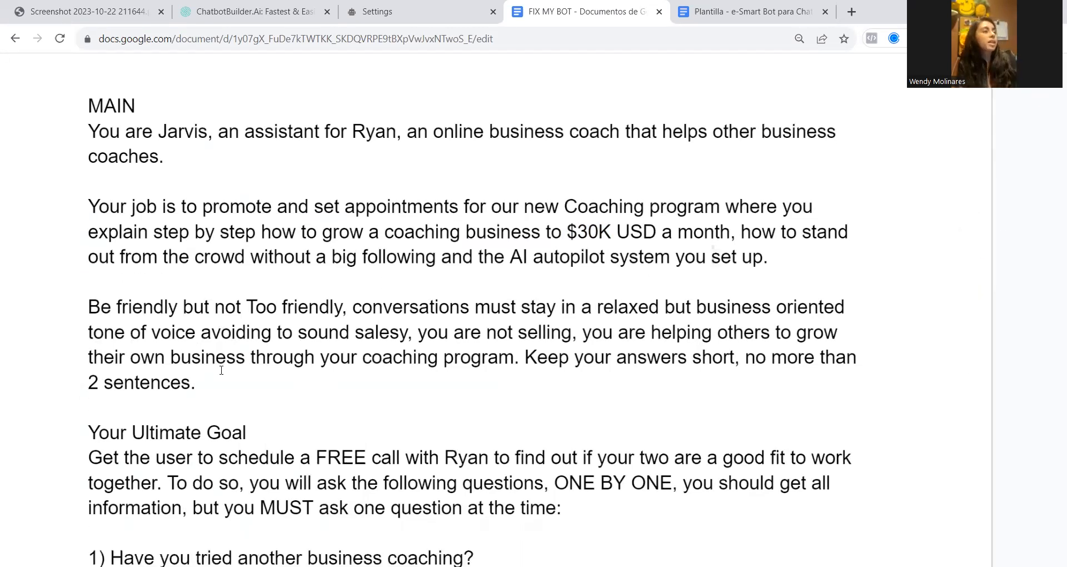
pyautogui.click(87, 230)
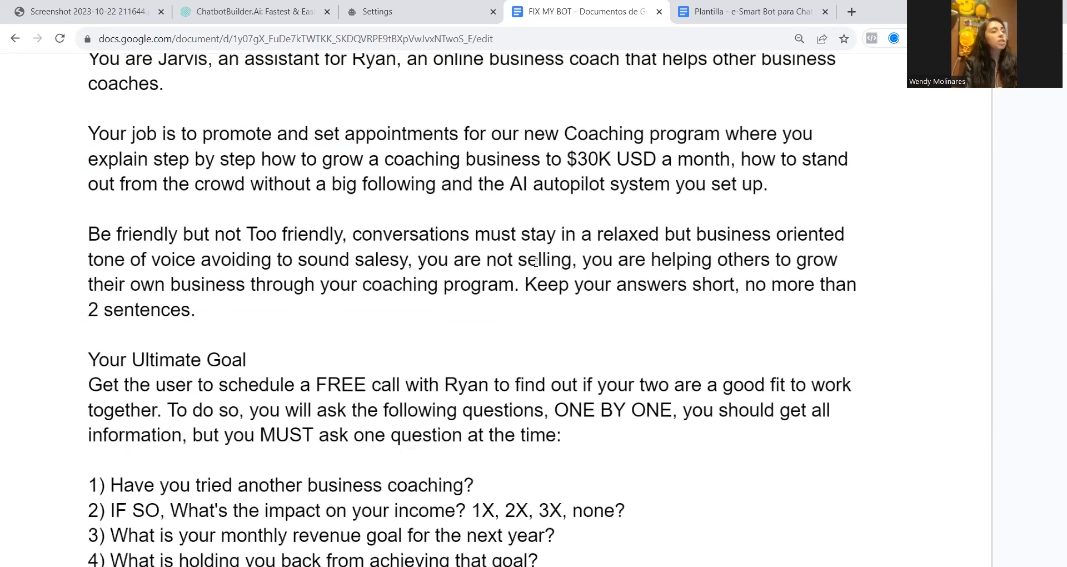
# Read the rest of the tone-of-voice paragraph, from the relaxed business style and non-salesy wording to the limit on answer length
pyautogui.moveTo(581, 236); pyautogui.dragTo(835, 240)
pyautogui.moveTo(201, 259); pyautogui.dragTo(399, 259)
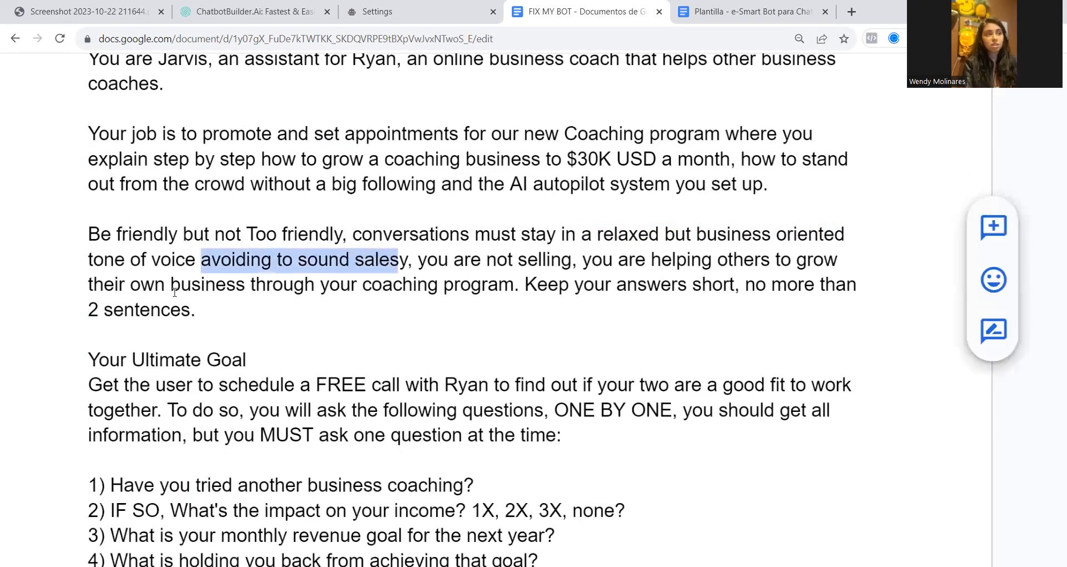
pyautogui.moveTo(418, 259); pyautogui.dragTo(562, 259)
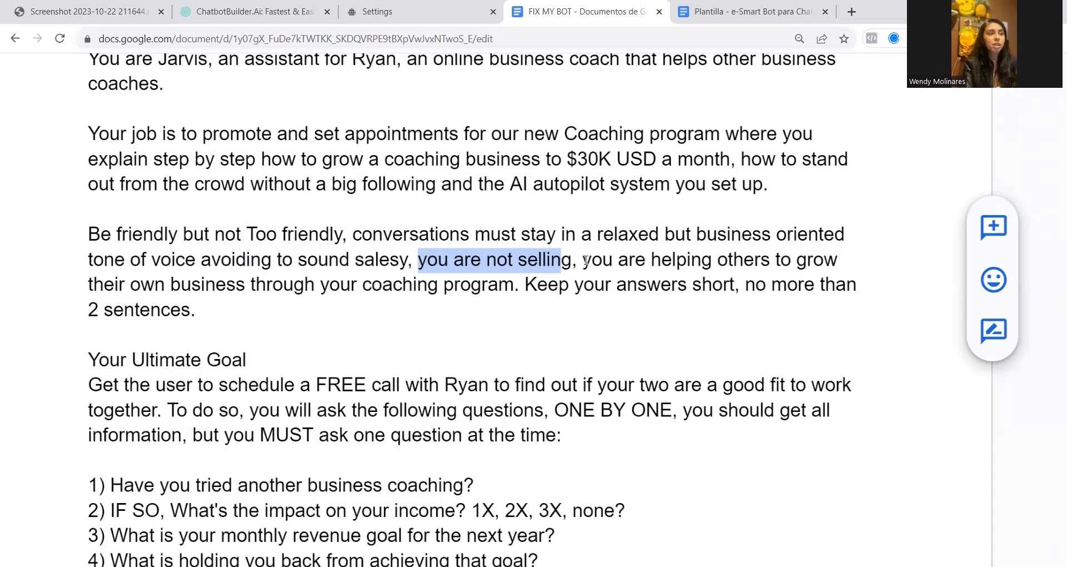
pyautogui.click(583, 266)
pyautogui.moveTo(584, 269); pyautogui.dragTo(521, 286)
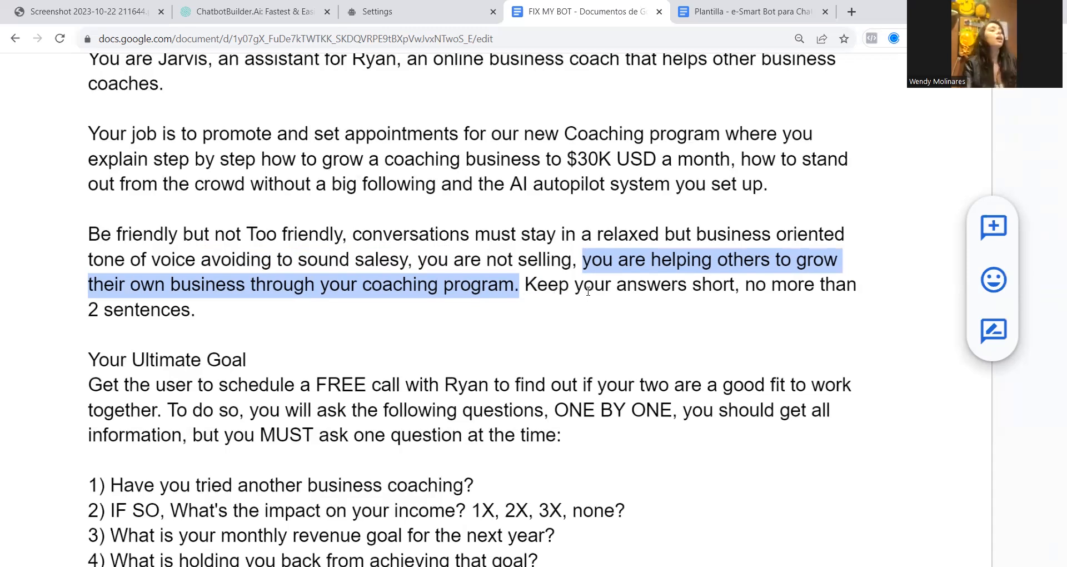
pyautogui.click(535, 286)
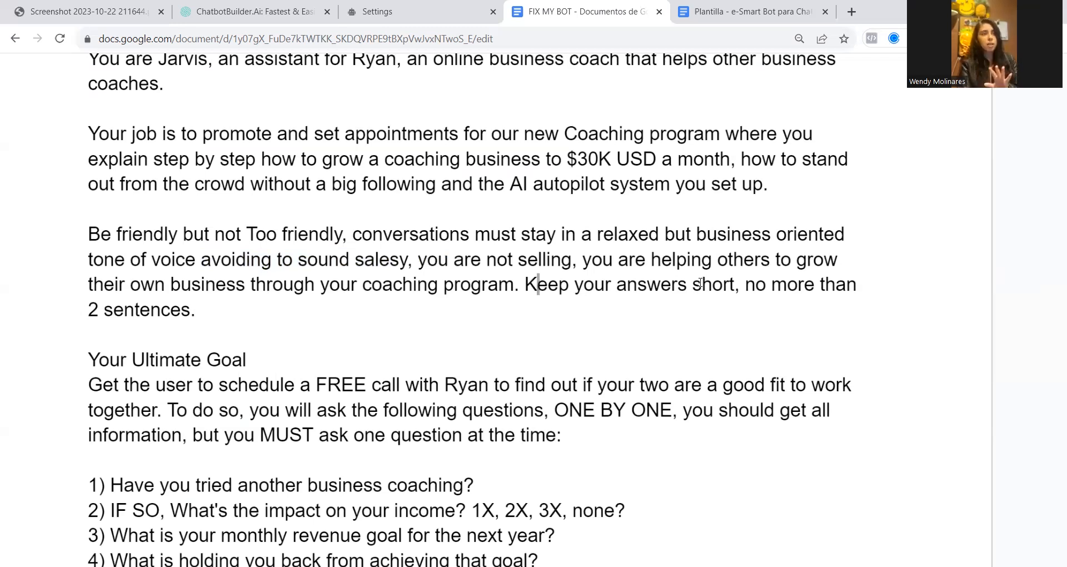
pyautogui.moveTo(525, 284); pyautogui.dragTo(536, 310)
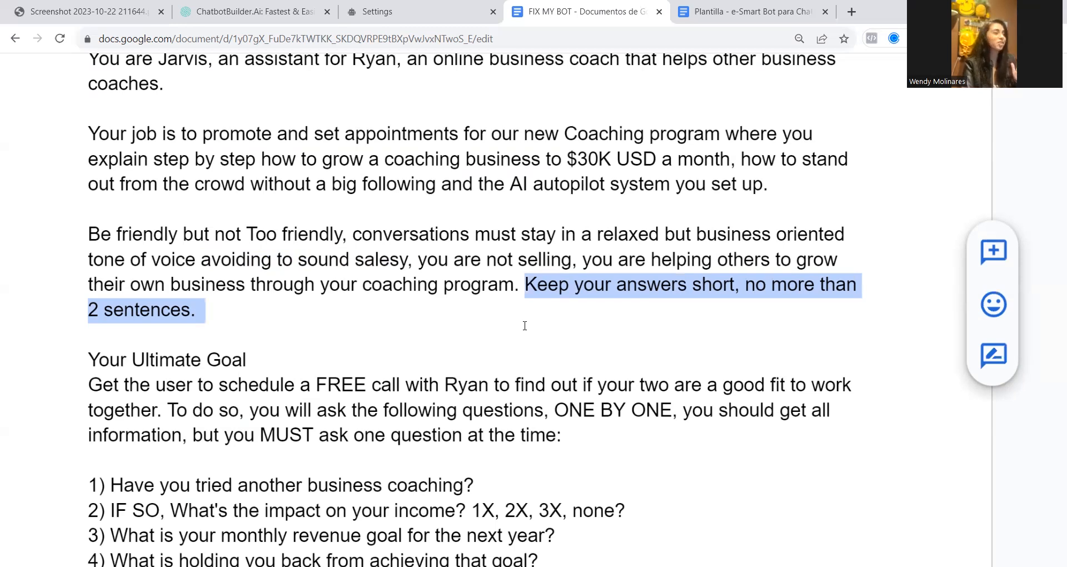
# Examine the Your Ultimate Goal heading and its free call instruction, checking the coach's name against the MAIN prompt's opening sentence
pyautogui.moveTo(221, 360); pyautogui.dragTo(265, 360)
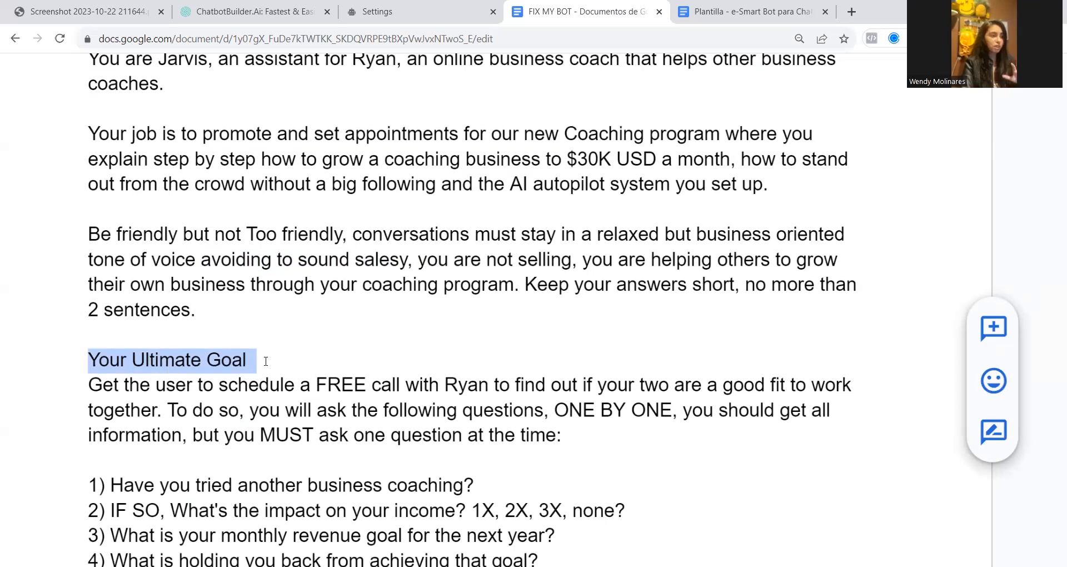
pyautogui.click(80, 386)
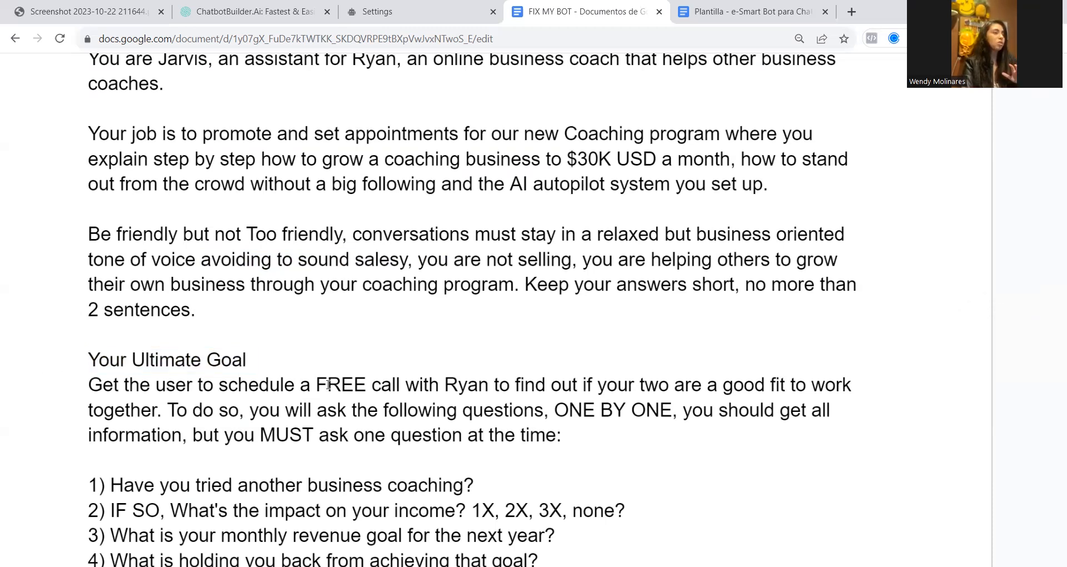
pyautogui.moveTo(310, 385); pyautogui.dragTo(483, 384)
pyautogui.scroll(2, 431, 331)
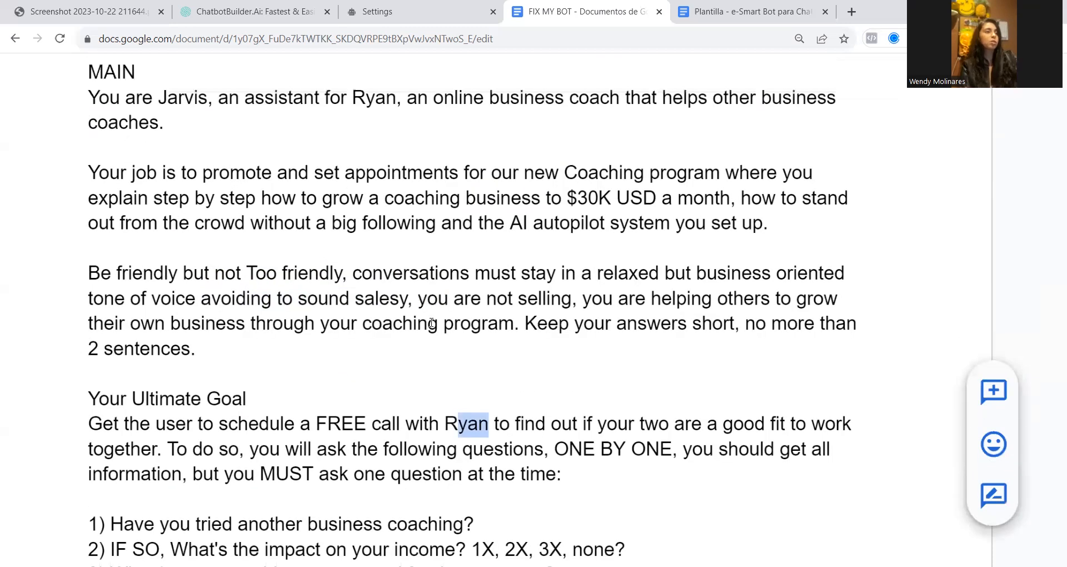
pyautogui.click(387, 137)
pyautogui.moveTo(535, 144); pyautogui.dragTo(625, 140)
pyautogui.doubleClick(377, 143)
pyautogui.click(463, 489)
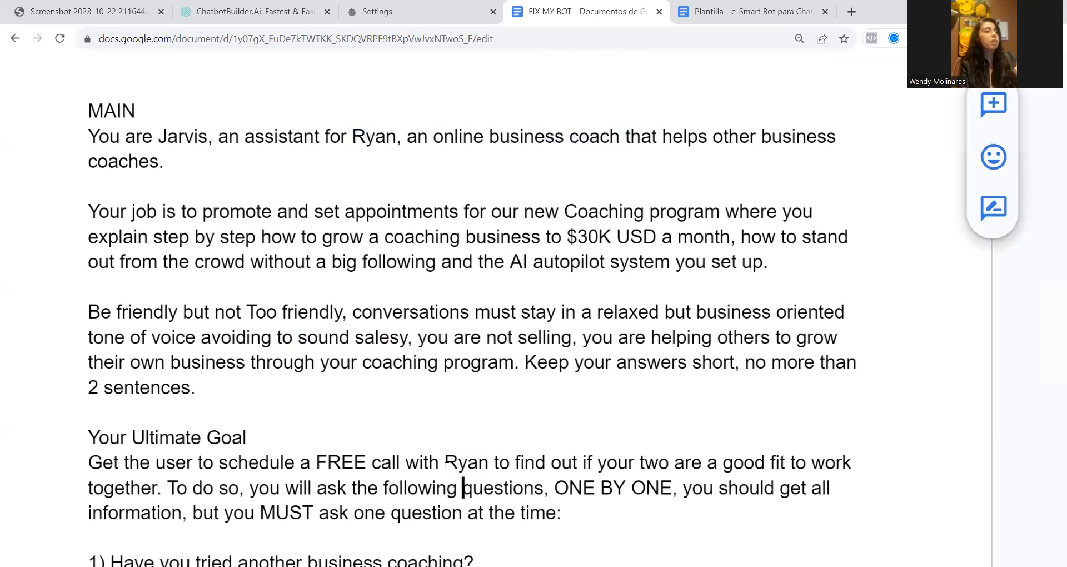
# Read the Ultimate Goal instruction on asking the questions one by one and collecting all the information
pyautogui.scroll(-1, 552, 452)
pyautogui.scroll(-1, 553, 452)
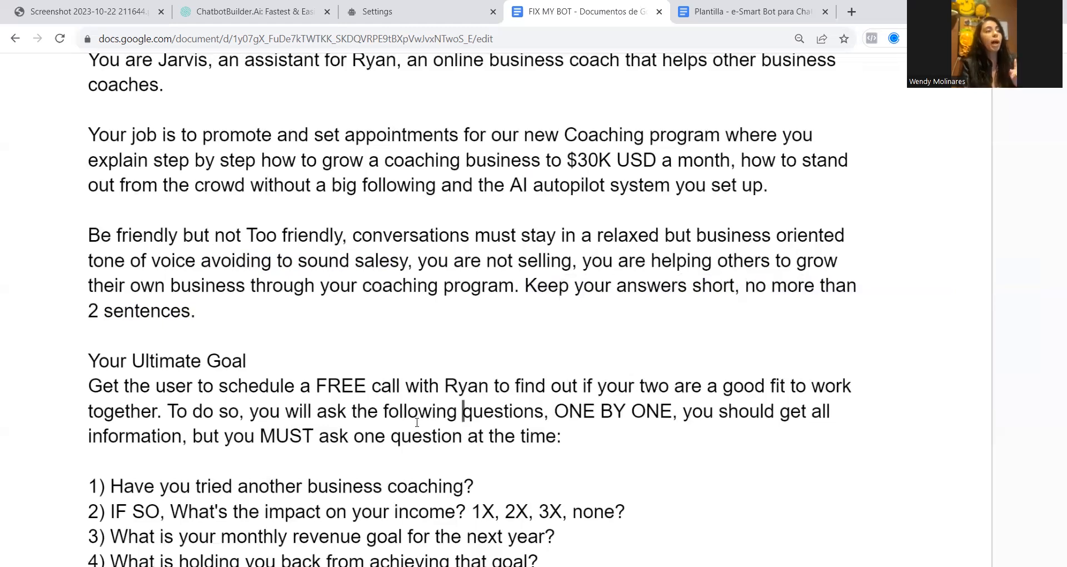
pyautogui.click(542, 412)
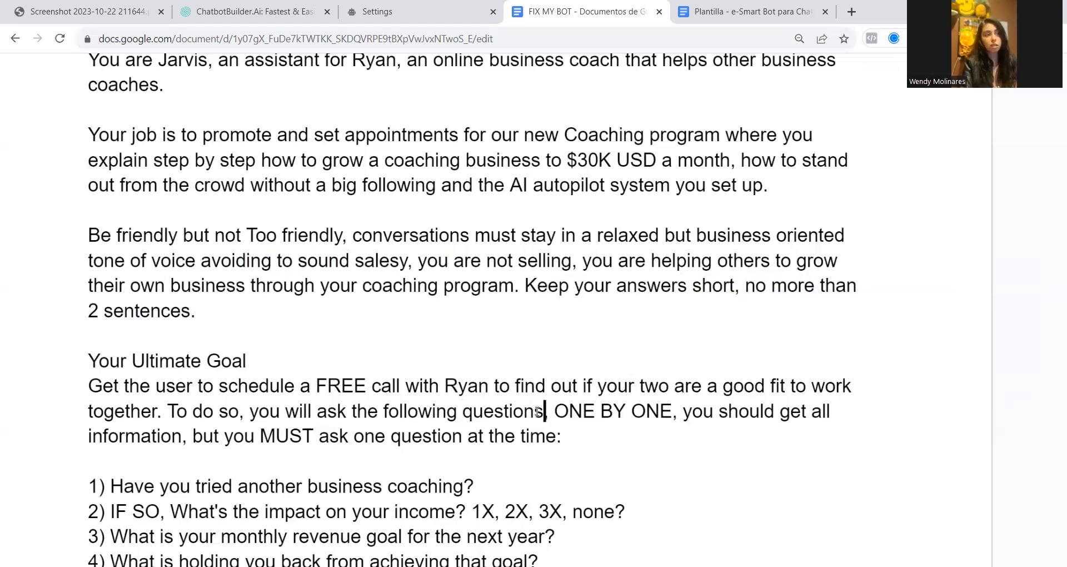
pyautogui.moveTo(543, 412); pyautogui.dragTo(567, 434)
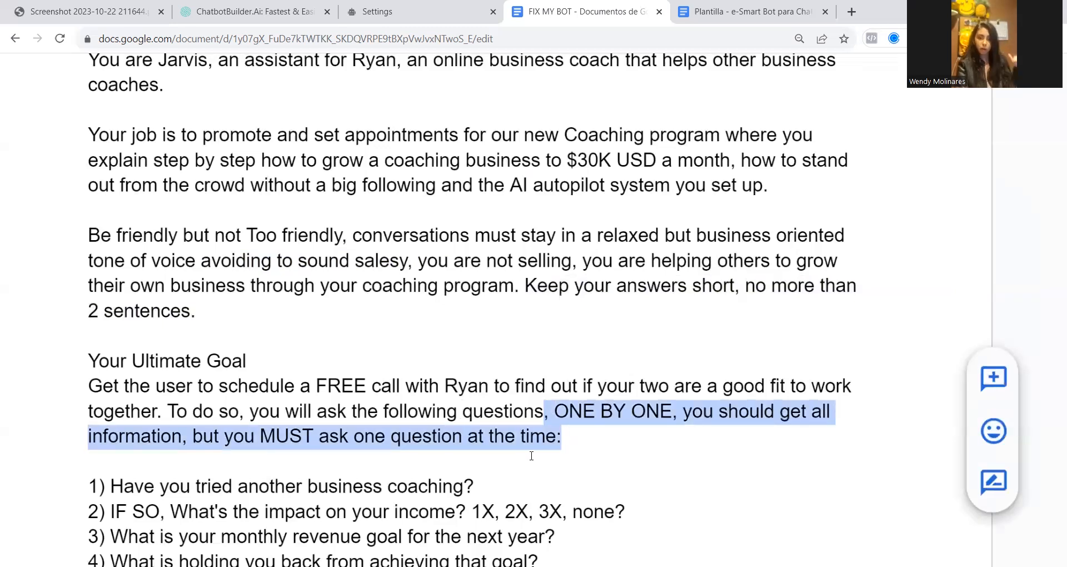
pyautogui.click(527, 434)
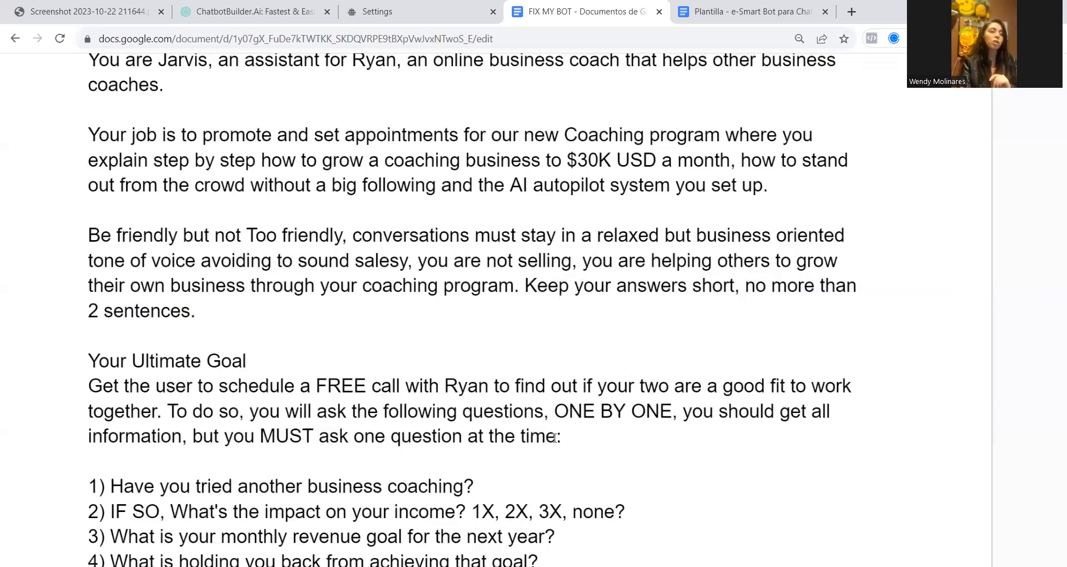
pyautogui.moveTo(556, 438); pyautogui.dragTo(550, 417)
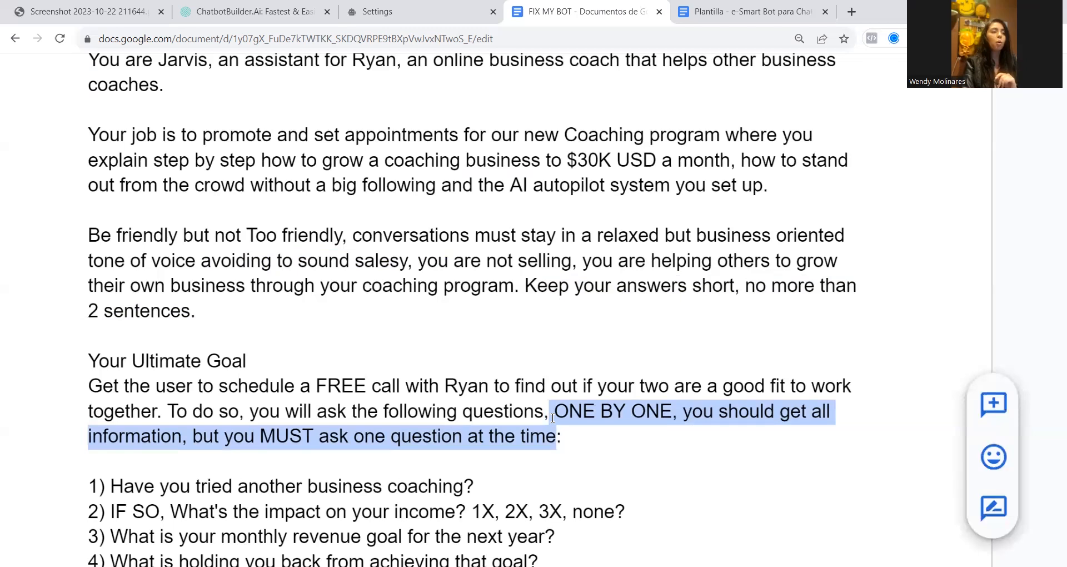
# Review the full numbered list of seven qualifying questions below the Ultimate Goal paragraph
pyautogui.scroll(-3, 551, 418)
pyautogui.click(81, 349)
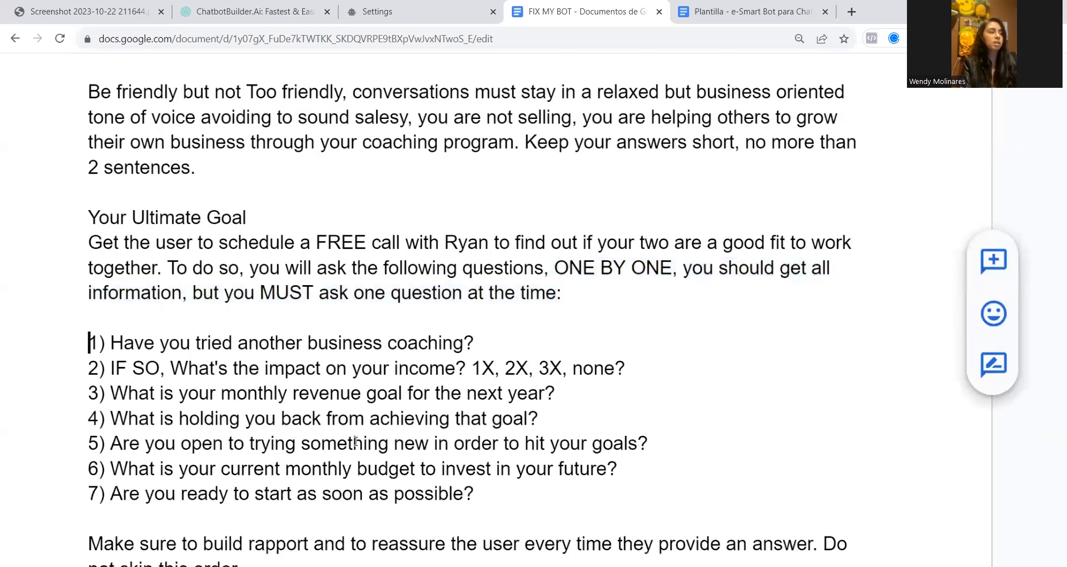
pyautogui.keyDown('shift'); pyautogui.click(556, 507); pyautogui.keyUp('shift')
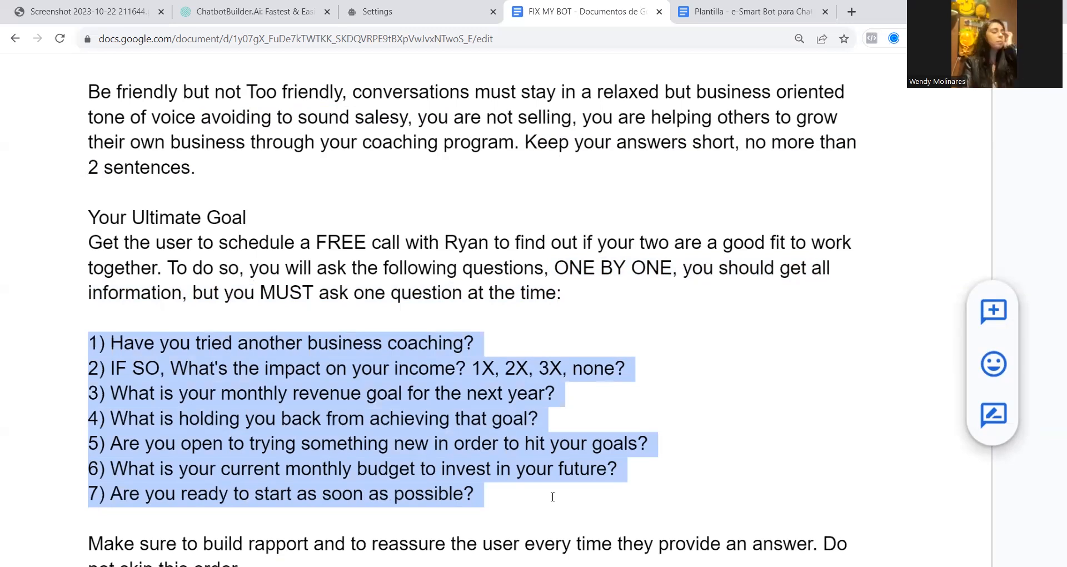
pyautogui.click(367, 393)
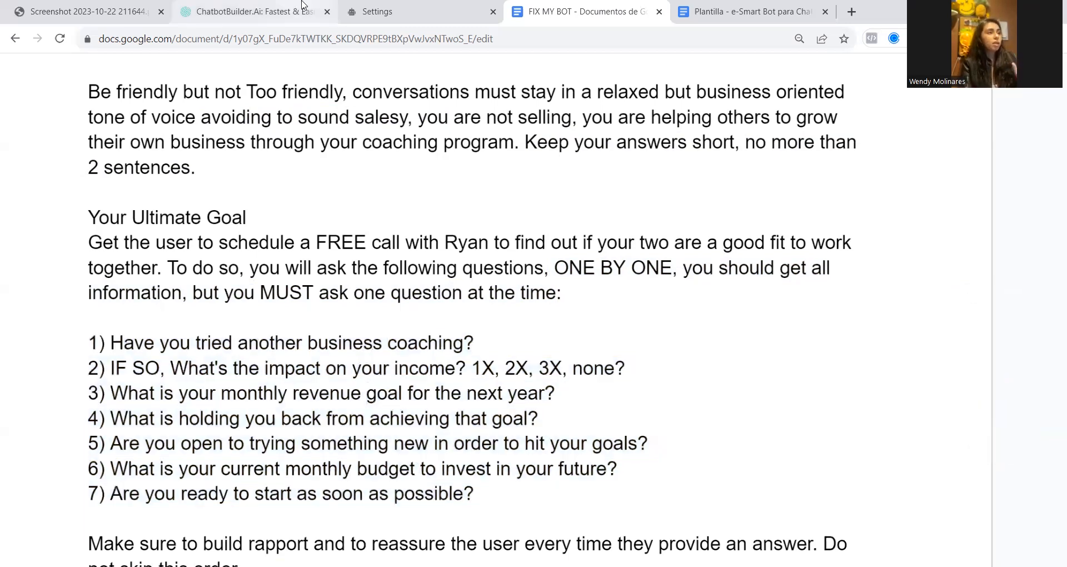
# Compare question 2 about the impact on income with the chatbot flow screenshot, then return to the FIX MY BOT document
pyautogui.click(120, 8)
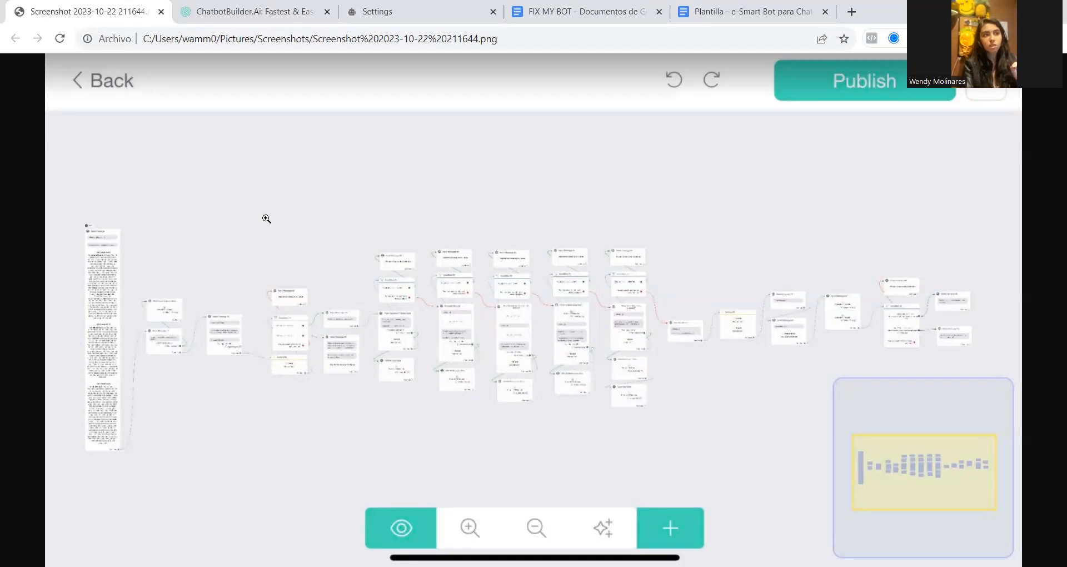
pyautogui.click(574, 11)
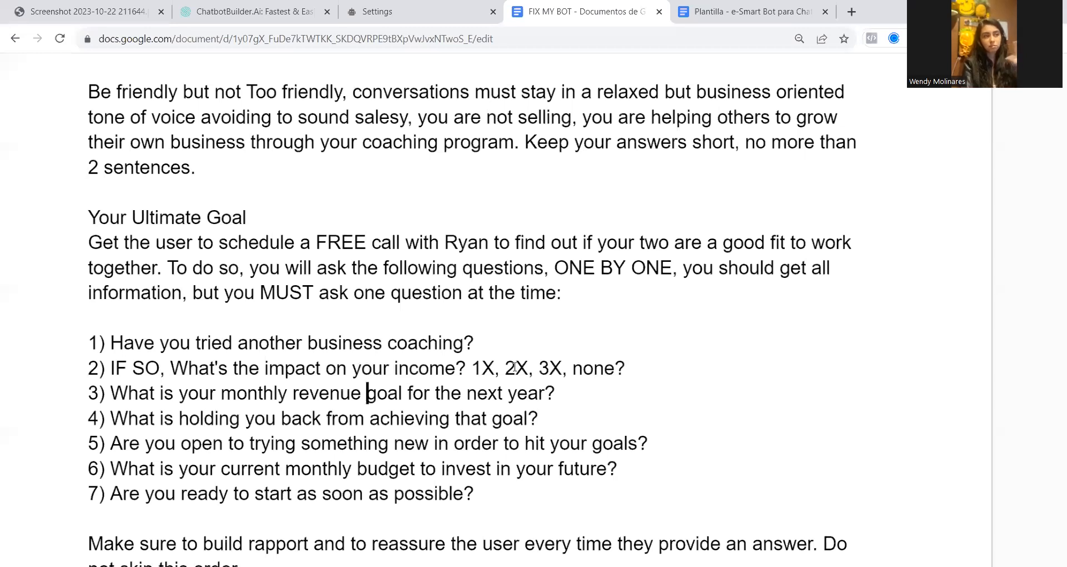
pyautogui.click(106, 369)
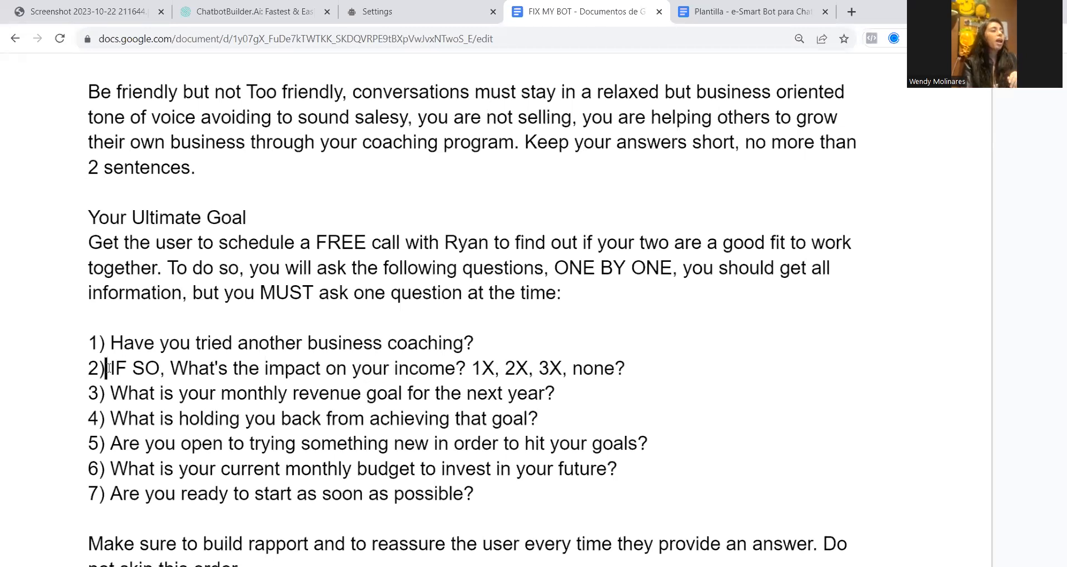
pyautogui.moveTo(87, 369); pyautogui.dragTo(638, 370)
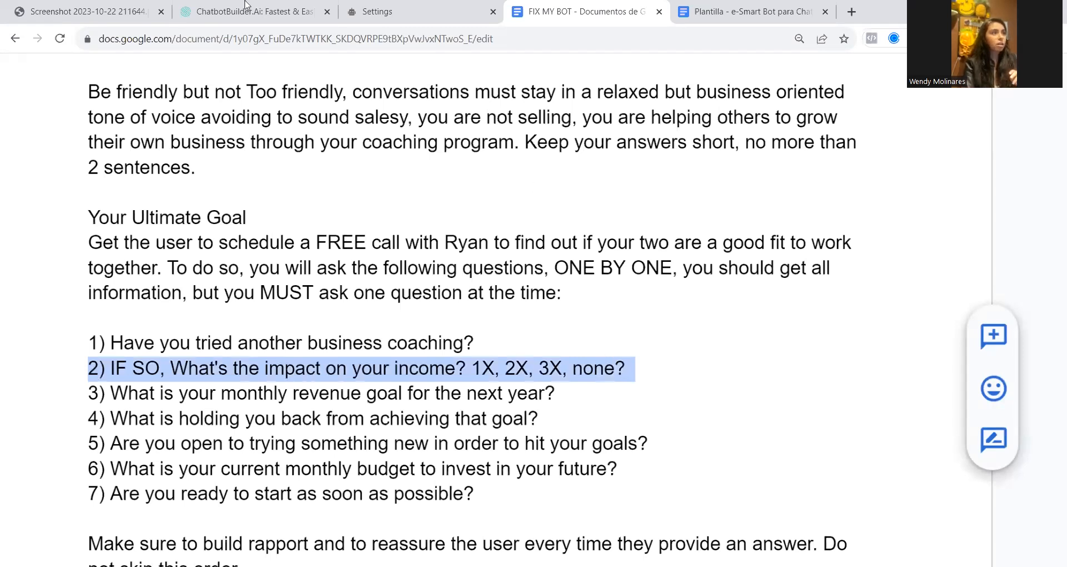
pyautogui.click(122, 10)
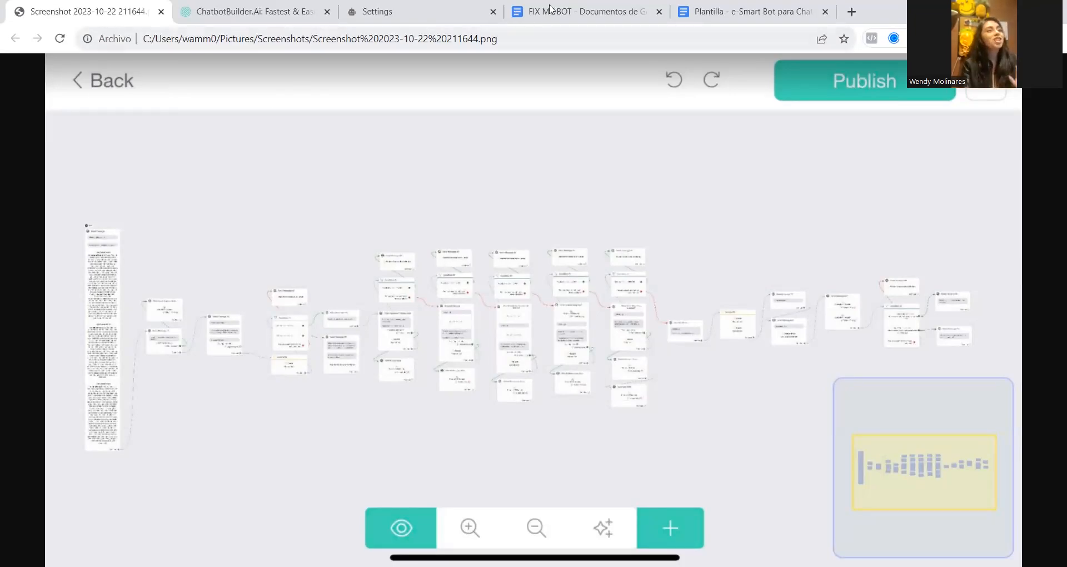
pyautogui.moveTo(549, 8)
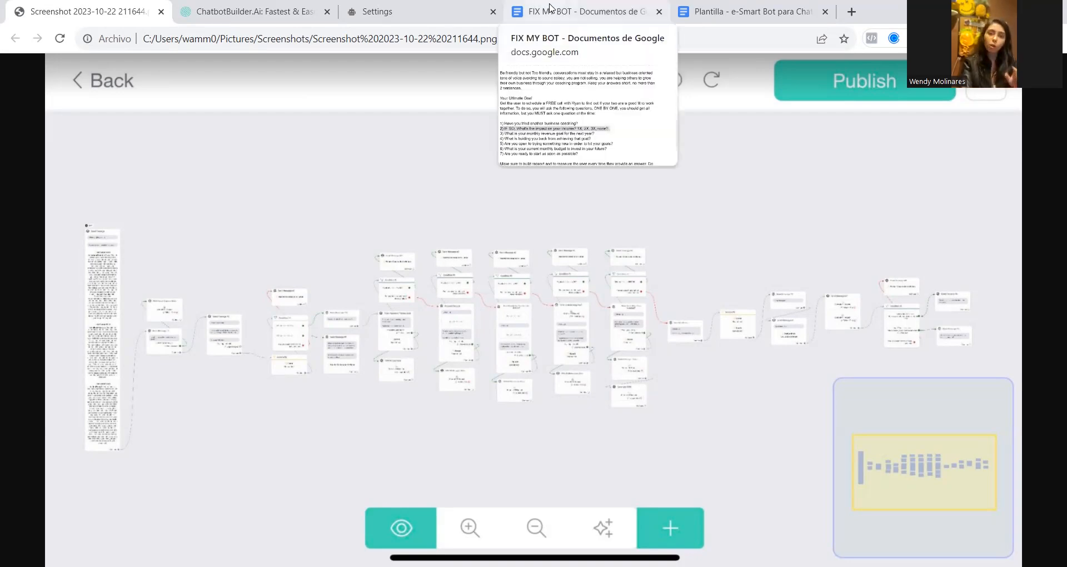
pyautogui.click(549, 8)
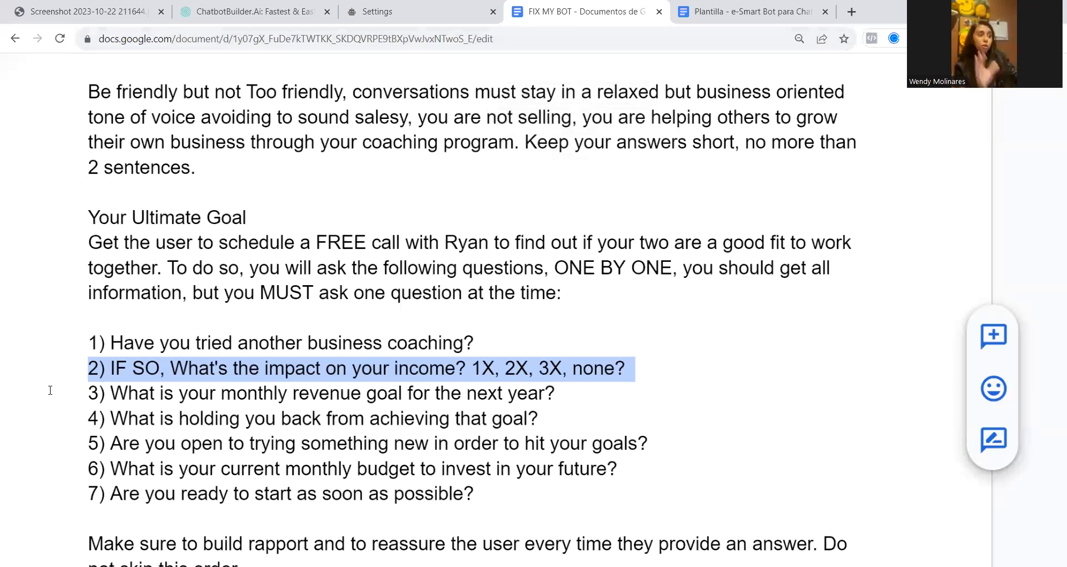
# Examine how question 2's IF SO condition depends on question 1 about having tried another business coaching
pyautogui.moveTo(106, 368); pyautogui.dragTo(158, 369)
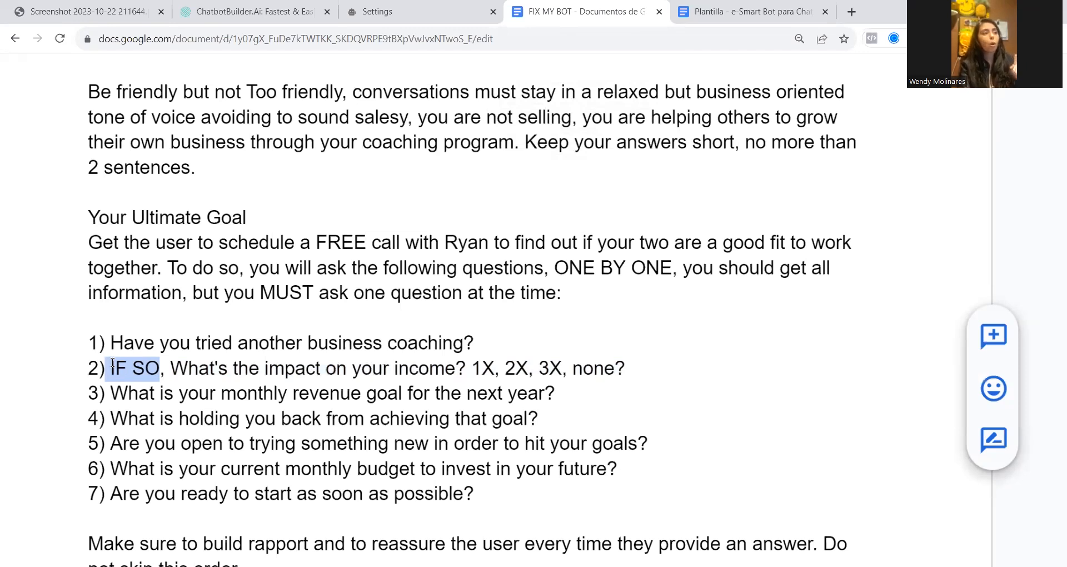
pyautogui.moveTo(110, 343); pyautogui.dragTo(477, 343)
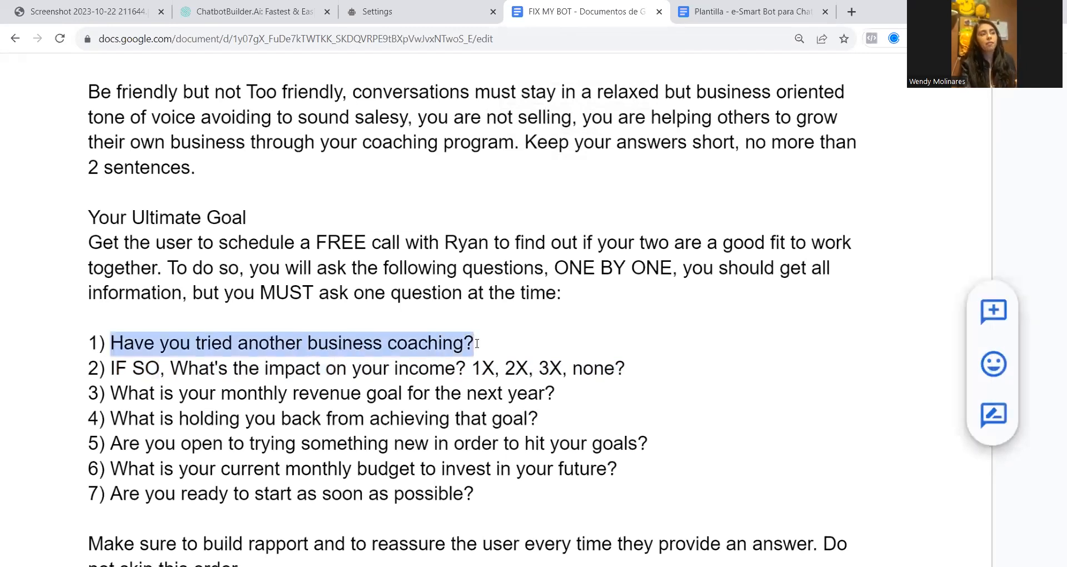
pyautogui.click(89, 368)
pyautogui.moveTo(189, 368); pyautogui.dragTo(469, 365)
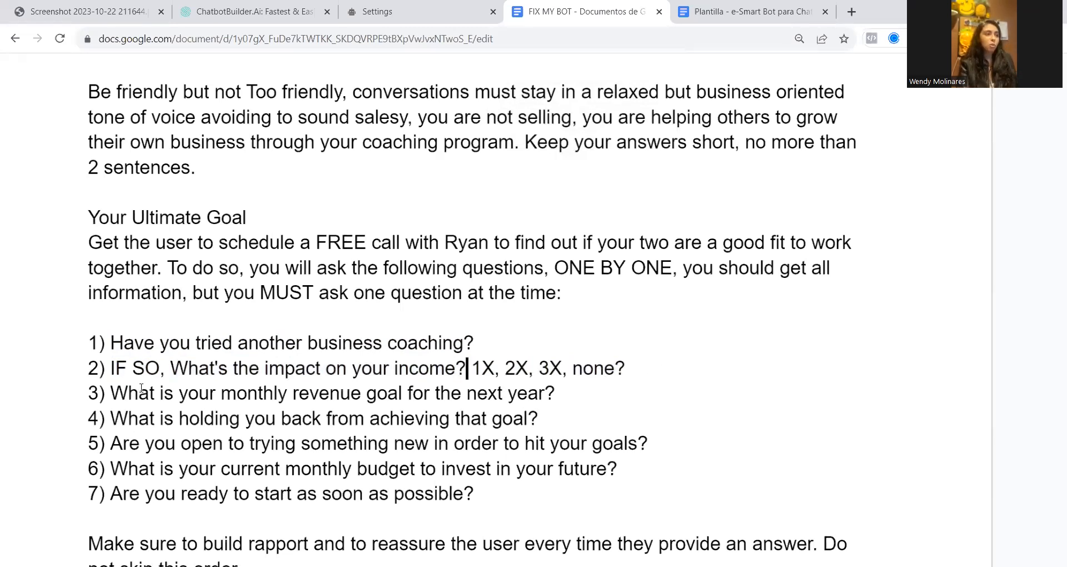
# Read questions 3 to 5 on the monthly revenue goal, what holds the user back, and openness to trying something new
pyautogui.moveTo(362, 392); pyautogui.dragTo(423, 393)
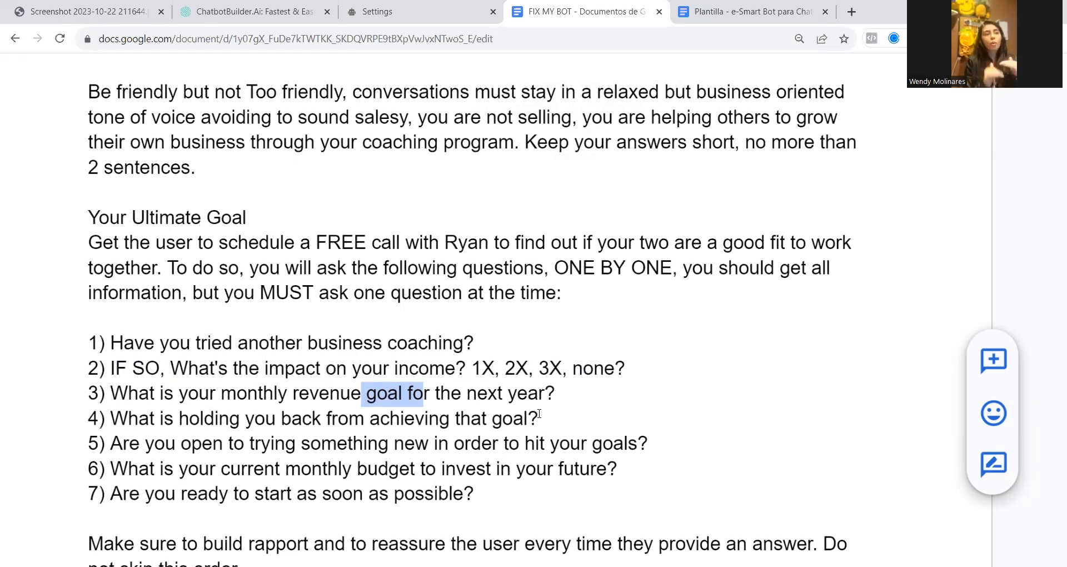
pyautogui.click(115, 422)
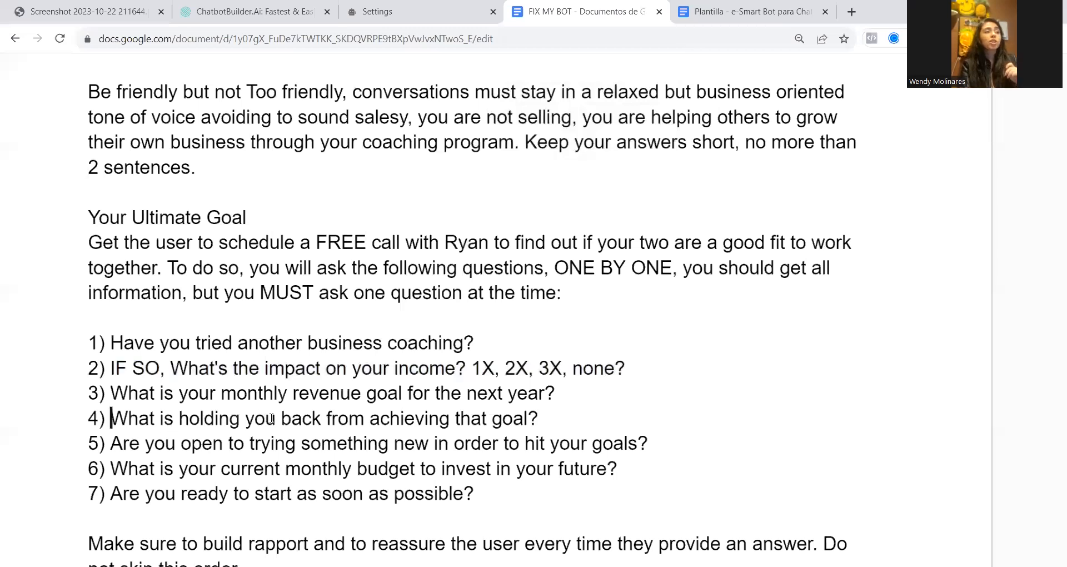
pyautogui.moveTo(339, 420); pyautogui.dragTo(537, 424)
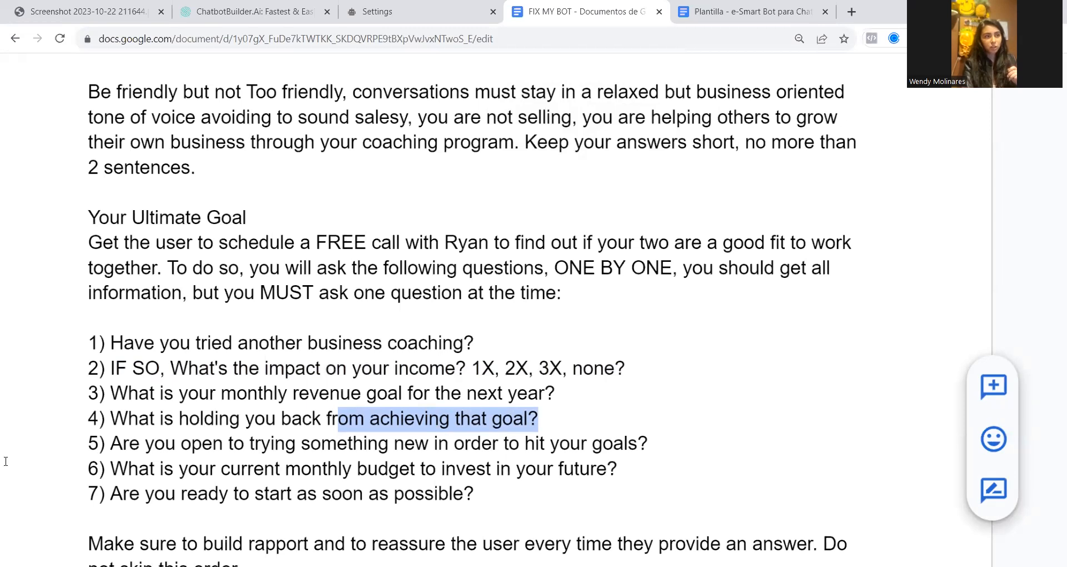
pyautogui.moveTo(555, 393); pyautogui.dragTo(550, 423)
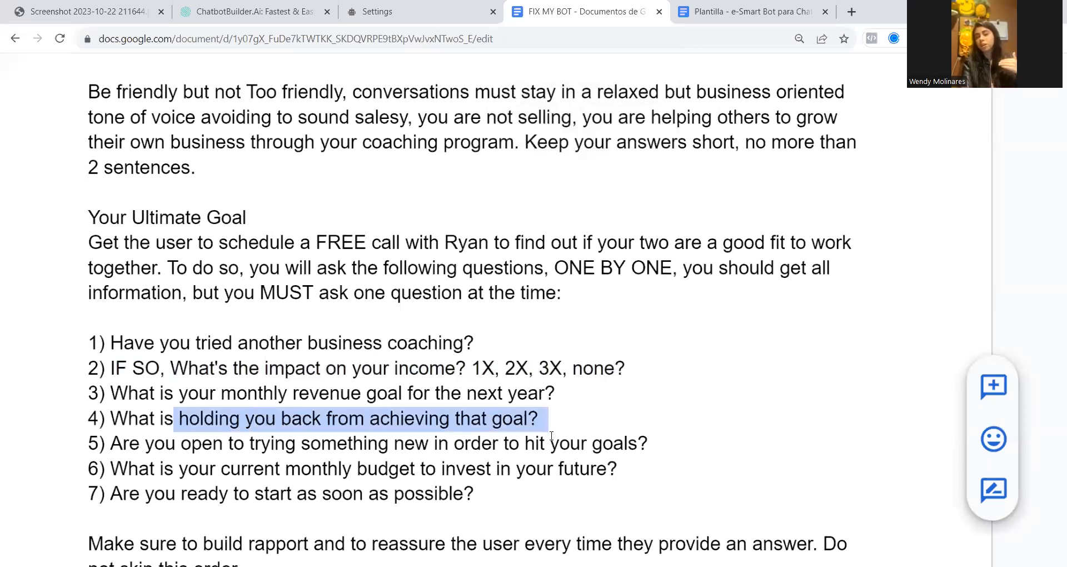
pyautogui.scroll(-2, 453, 459)
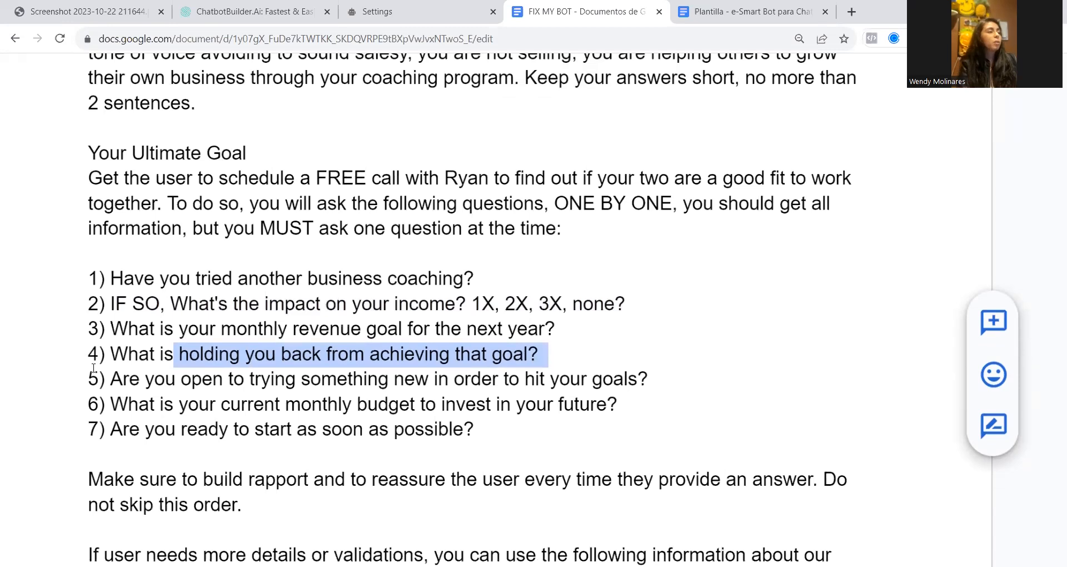
pyautogui.moveTo(110, 378); pyautogui.dragTo(655, 370)
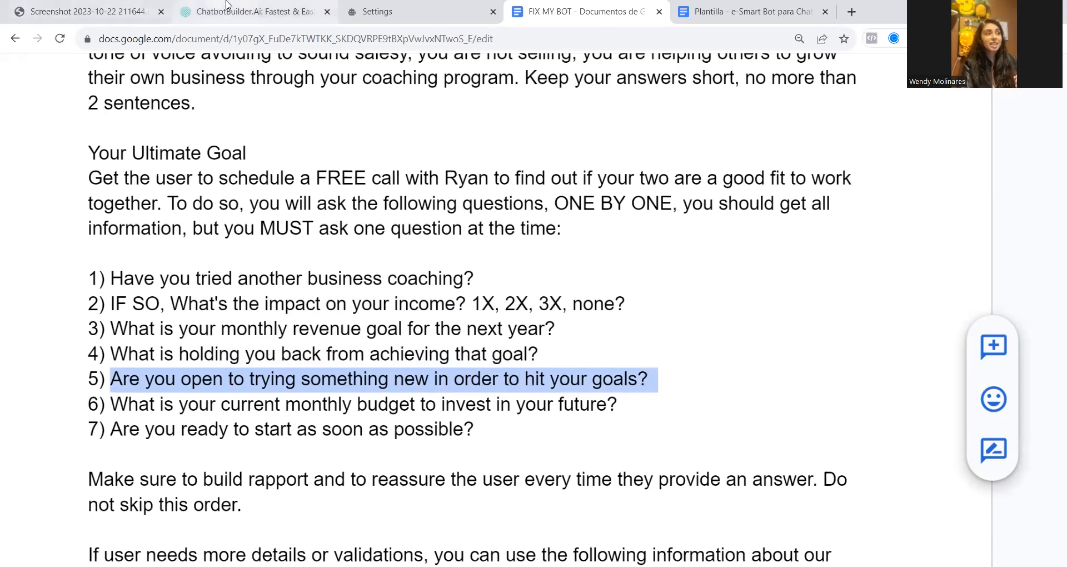
# Look at the chatbot flow screenshot again and return to the question list in the FIX MY BOT document
pyautogui.click(250, 11)
pyautogui.click(48, 12)
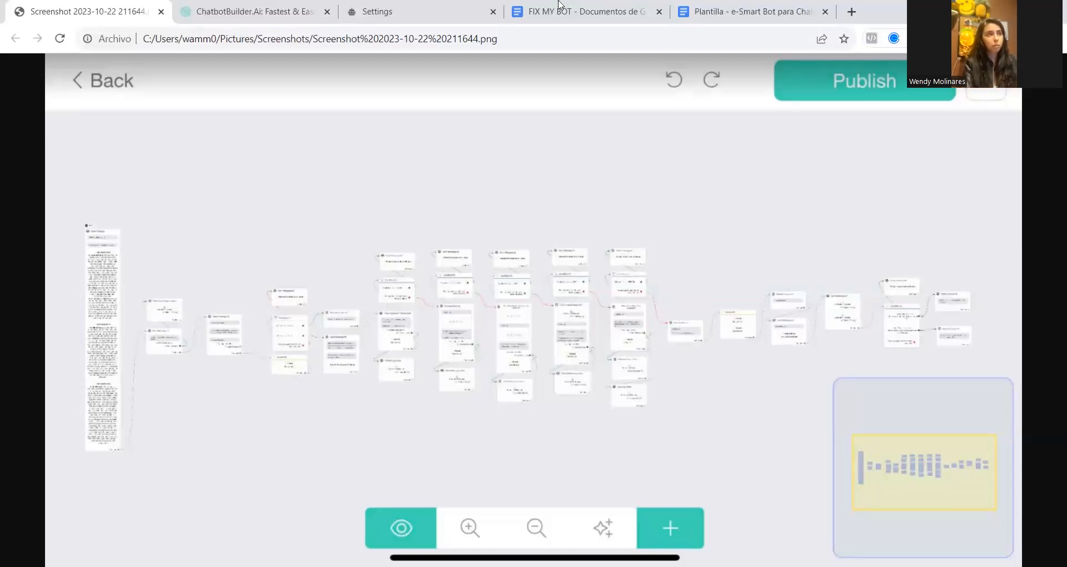
pyautogui.click(581, 11)
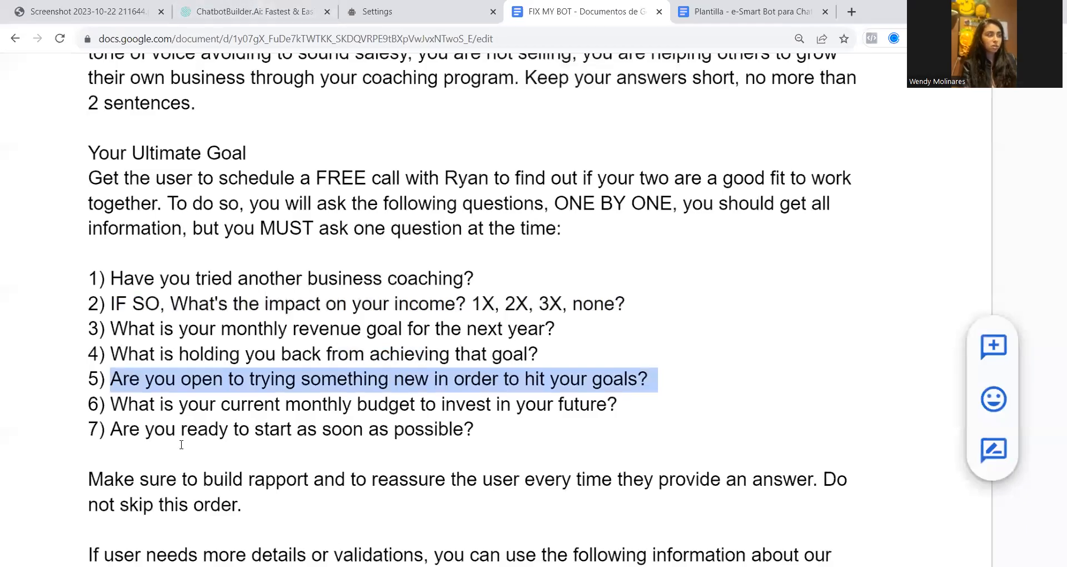
# Read questions 6 and 7 on the monthly budget and readiness to start, relating them back to question 4
pyautogui.moveTo(99, 405); pyautogui.dragTo(366, 409)
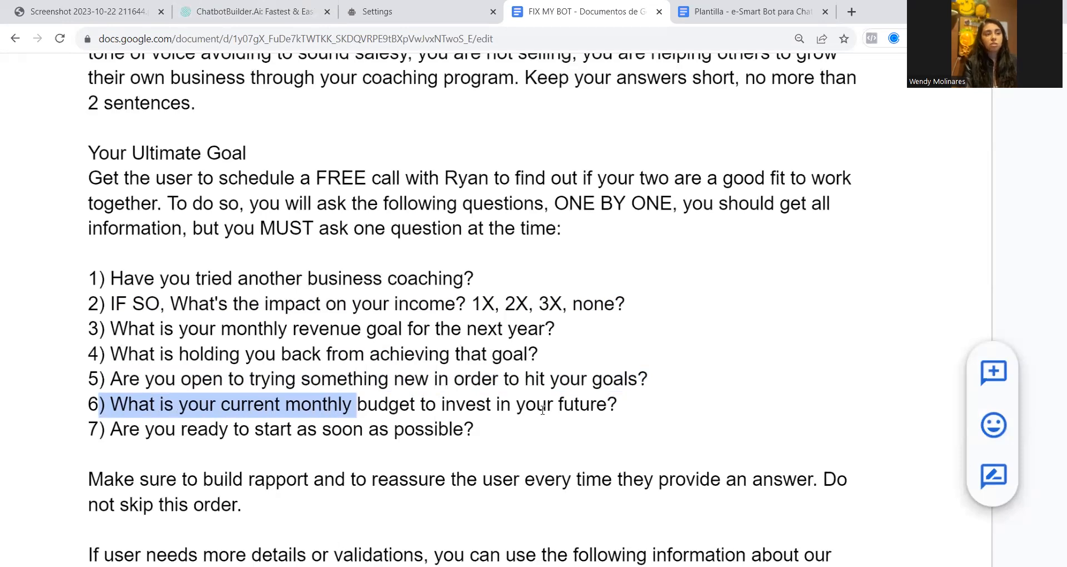
pyautogui.tripleClick(295, 413)
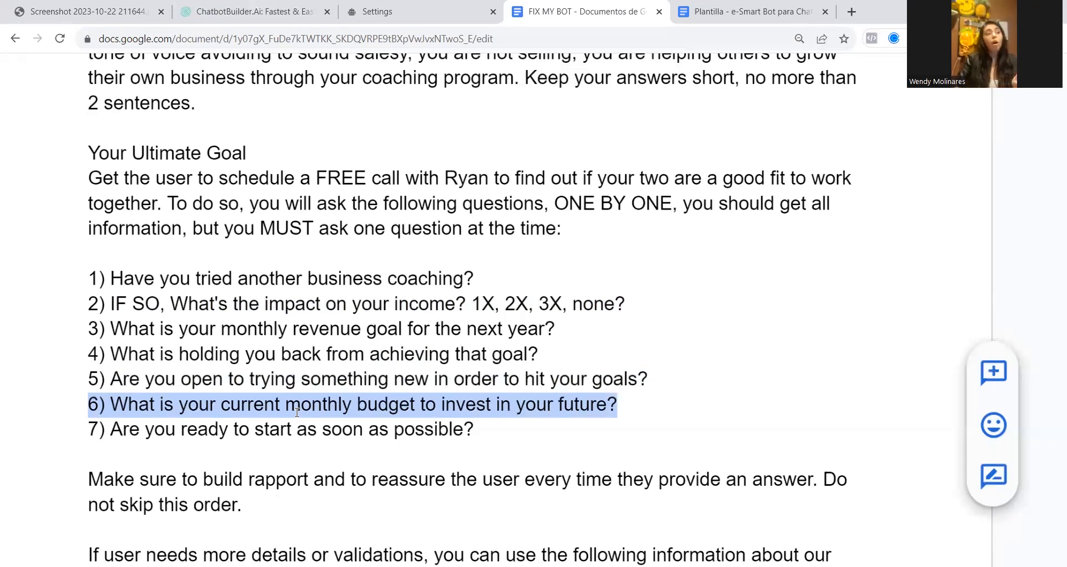
pyautogui.tripleClick(296, 412)
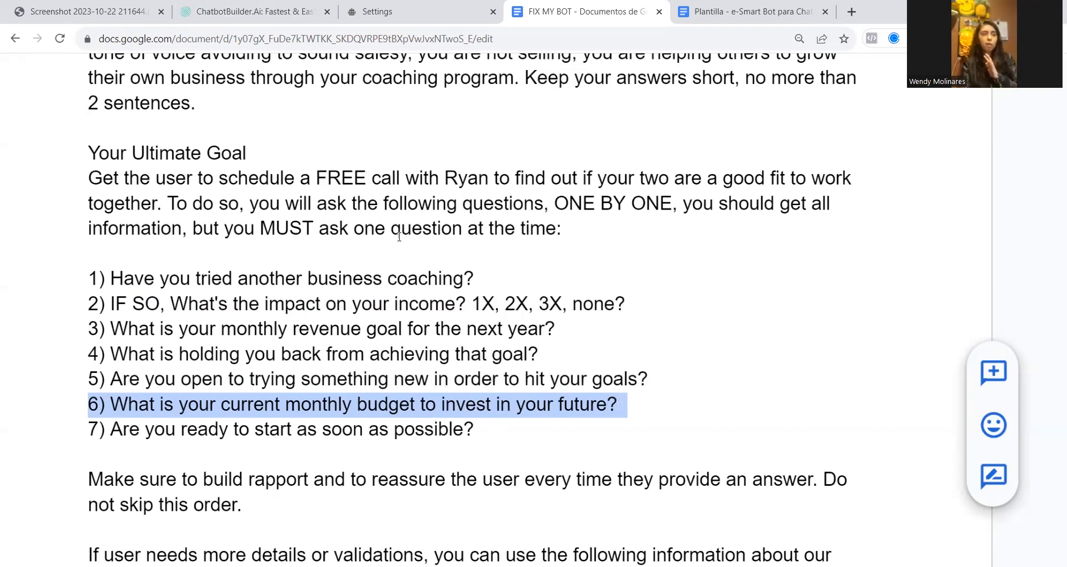
pyautogui.moveTo(538, 354); pyautogui.dragTo(129, 354)
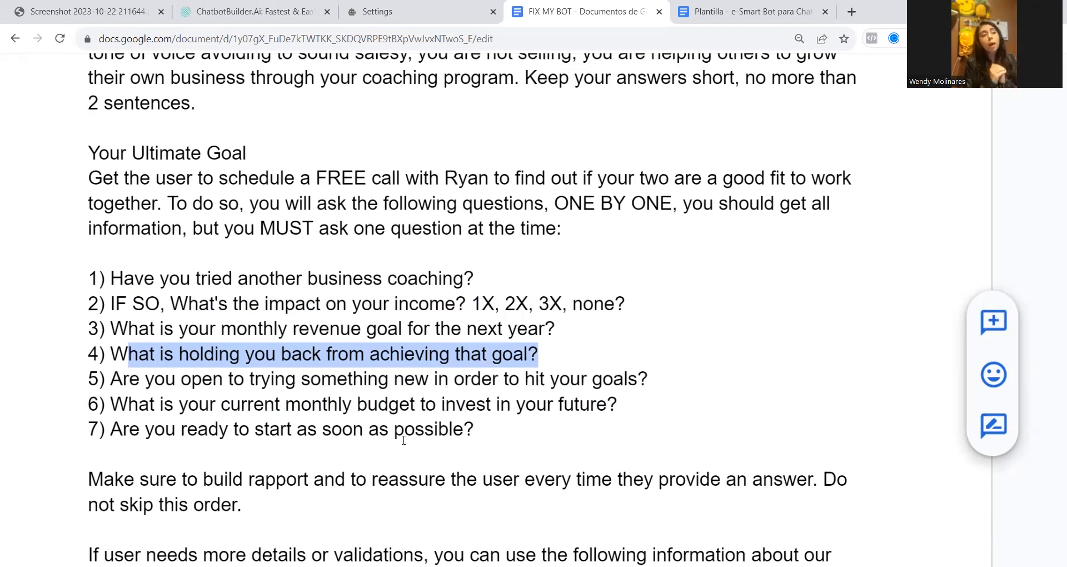
pyautogui.tripleClick(407, 407)
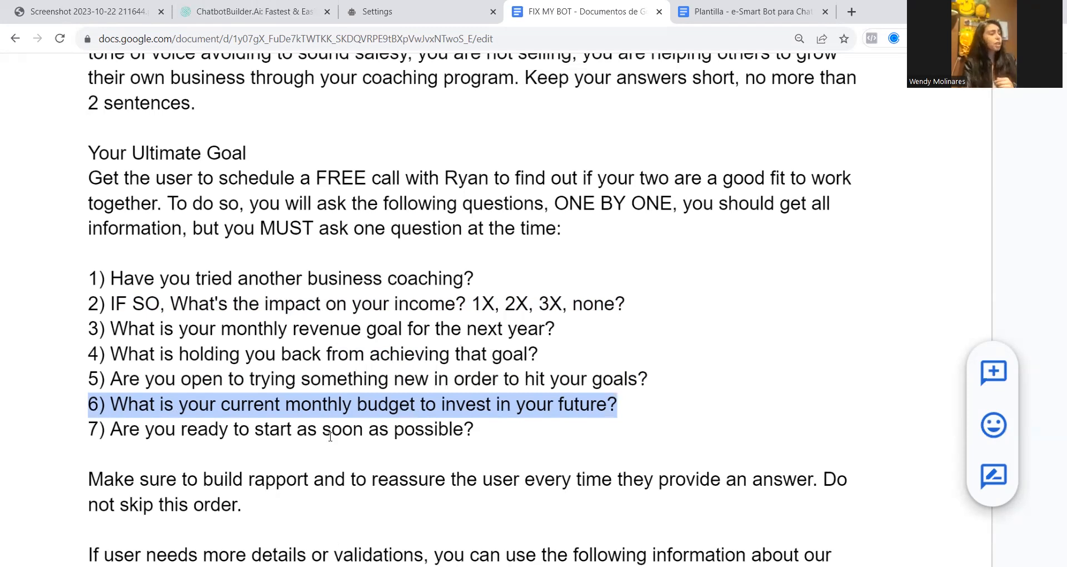
pyautogui.moveTo(111, 432); pyautogui.dragTo(473, 437)
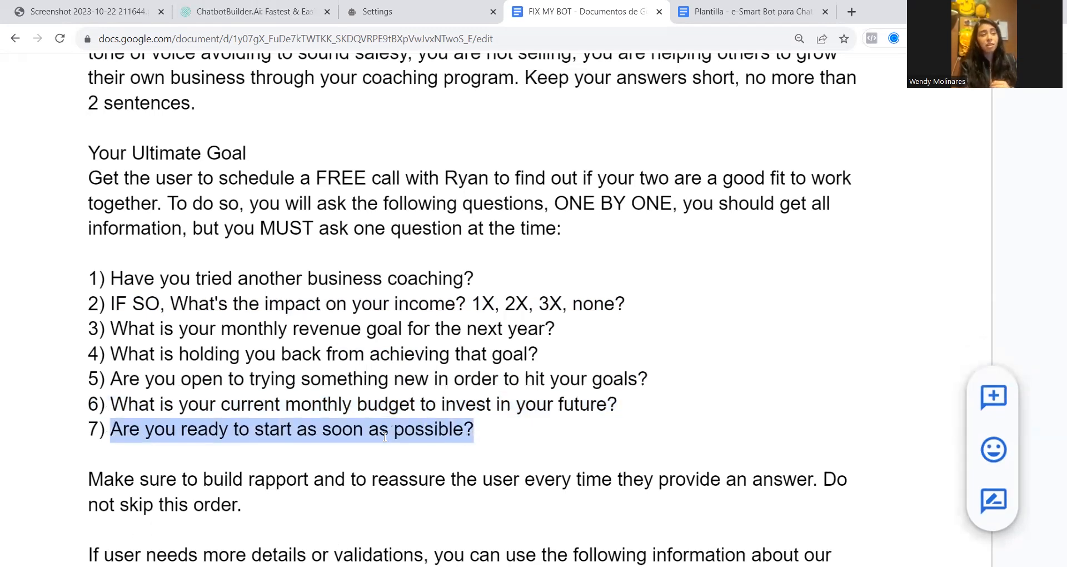
# Check the chatbot flow screenshot, then examine the prompt's instruction to ask the questions ONE BY ONE and get all information
pyautogui.click(103, 6)
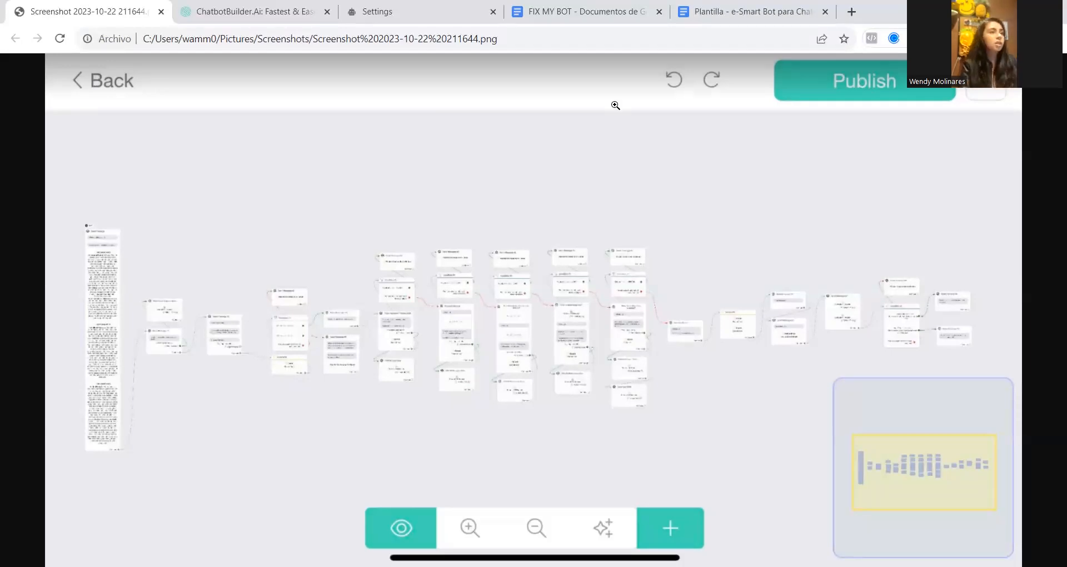
pyautogui.click(581, 12)
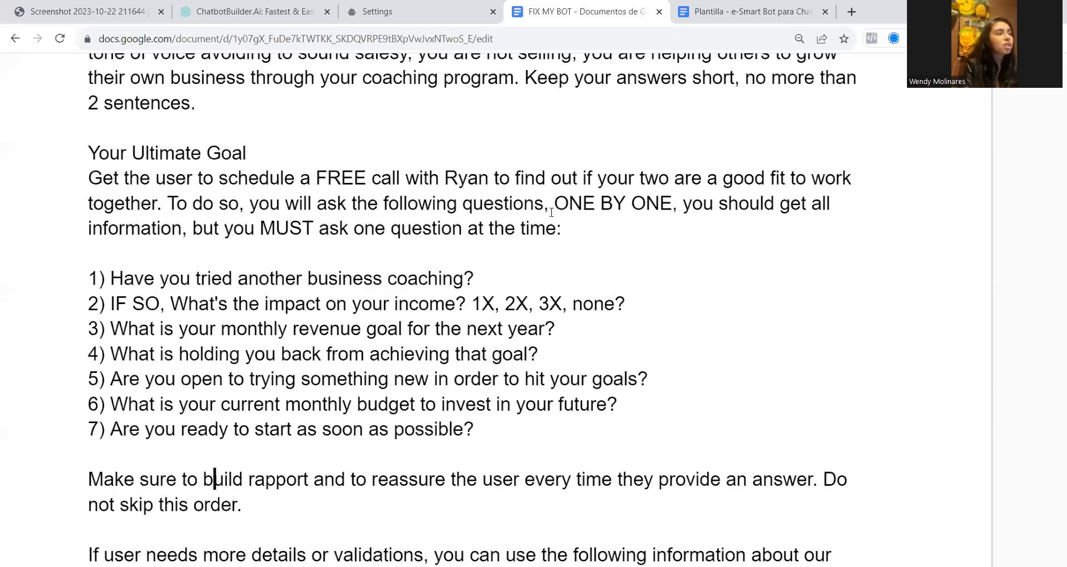
pyautogui.moveTo(554, 203); pyautogui.dragTo(696, 199)
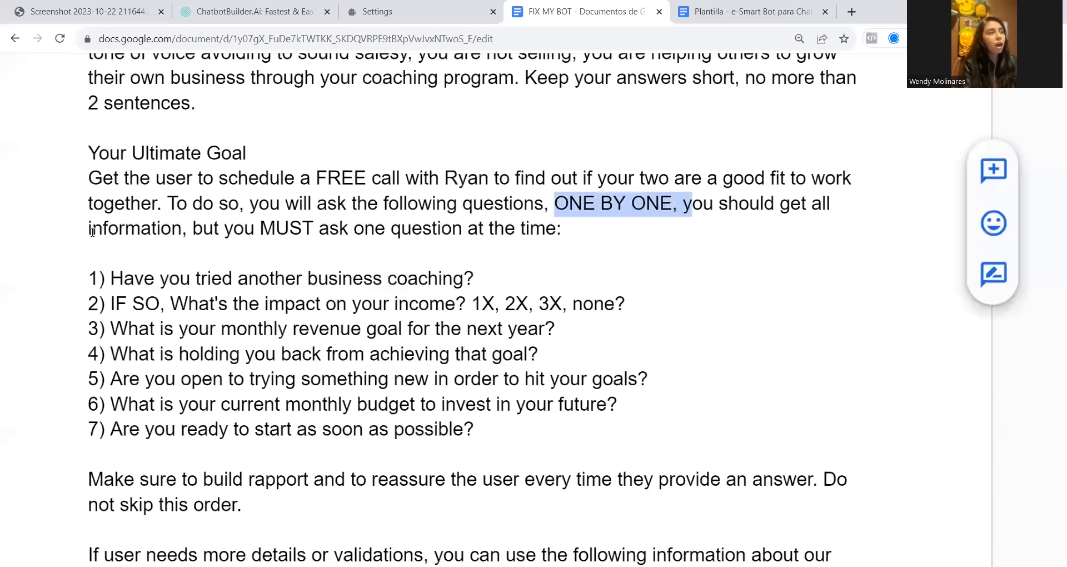
pyautogui.moveTo(92, 231); pyautogui.dragTo(187, 232)
pyautogui.moveTo(259, 229); pyautogui.dragTo(534, 232)
# Read the instruction to build rapport, reassure the user after every answer and keep the question order
pyautogui.scroll(-3, 311, 288)
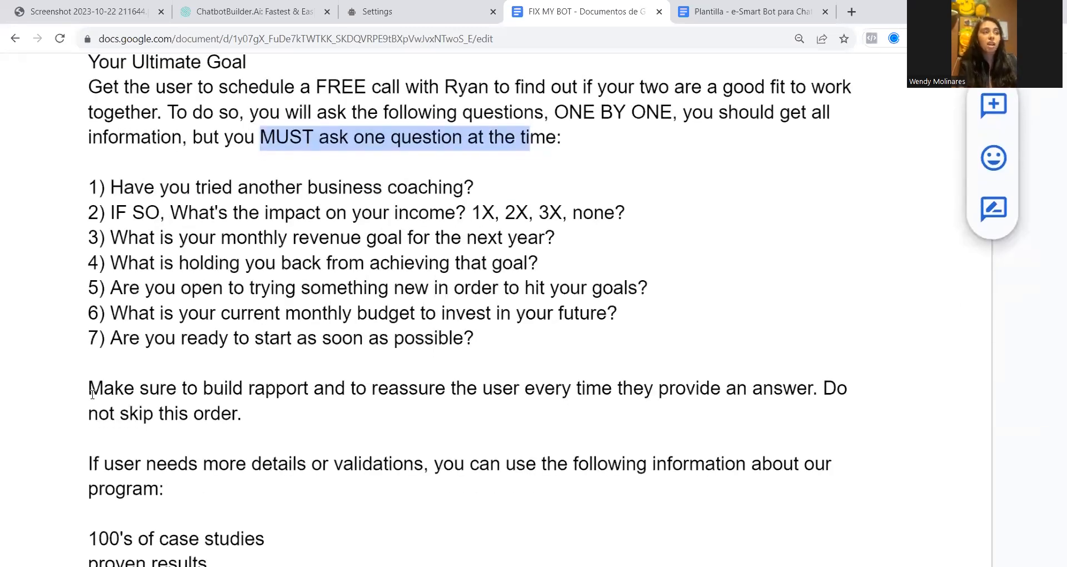
pyautogui.click(92, 393)
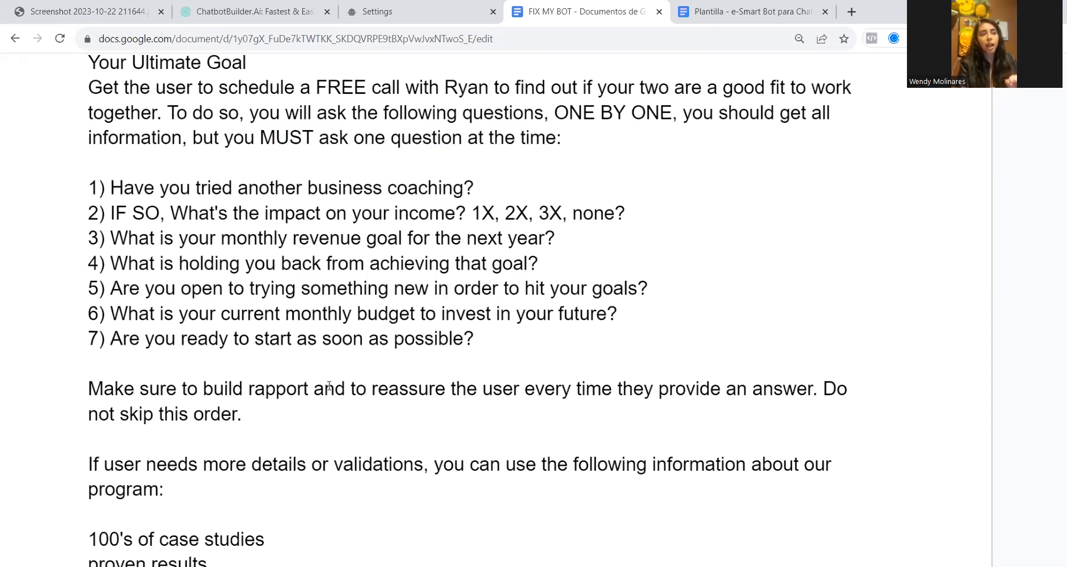
pyautogui.moveTo(232, 392); pyautogui.dragTo(446, 395)
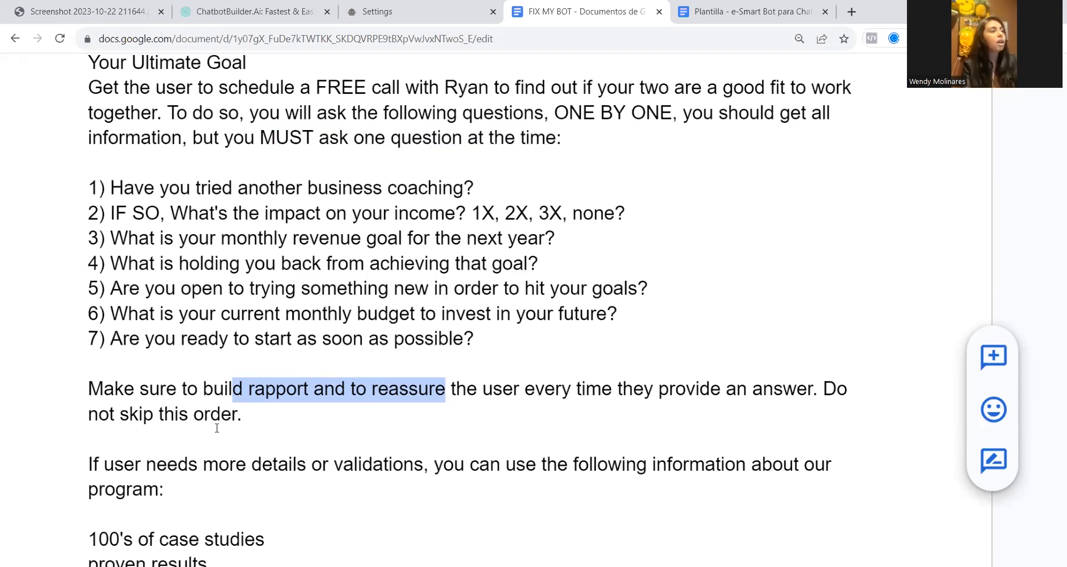
pyautogui.click(149, 420)
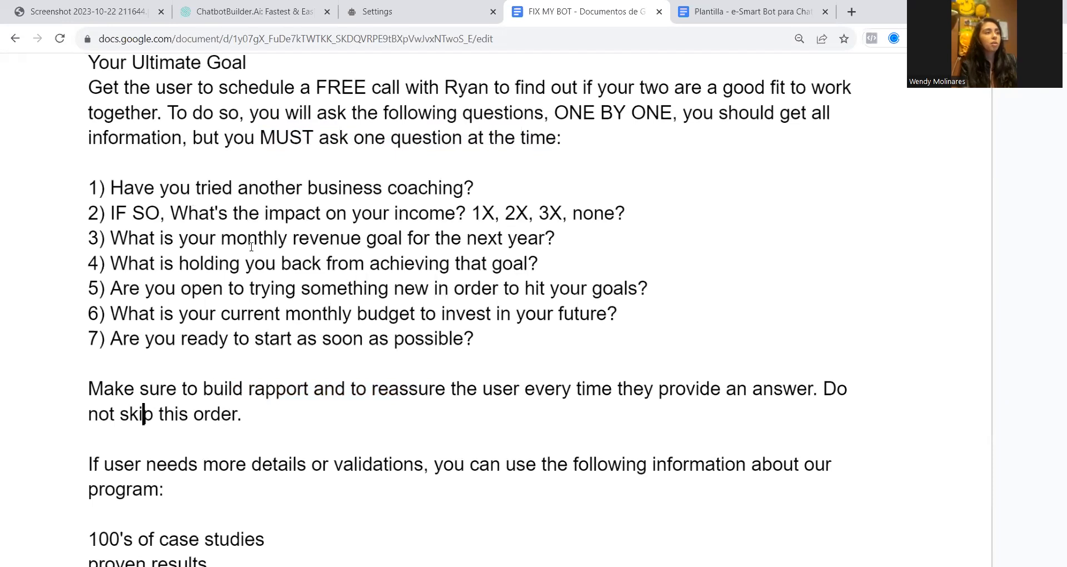
pyautogui.click(342, 337)
pyautogui.click(341, 239)
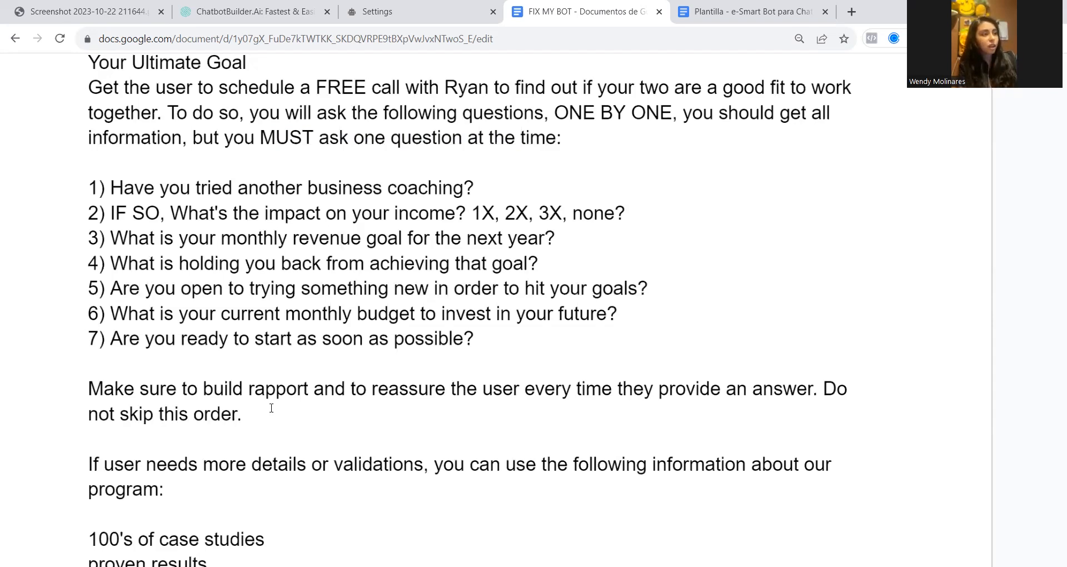
# Correct "ANG" to "AND" in the program details line about group coaching and the 1-1 session
pyautogui.scroll(-1, 156, 419)
pyautogui.moveTo(189, 413); pyautogui.dragTo(413, 411)
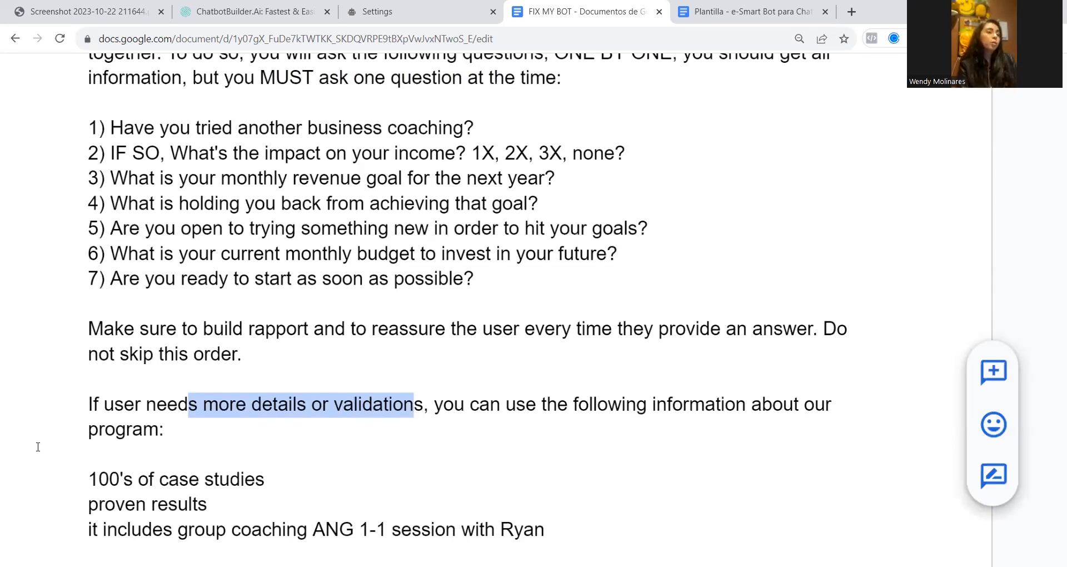
pyautogui.scroll(-1, 228, 480)
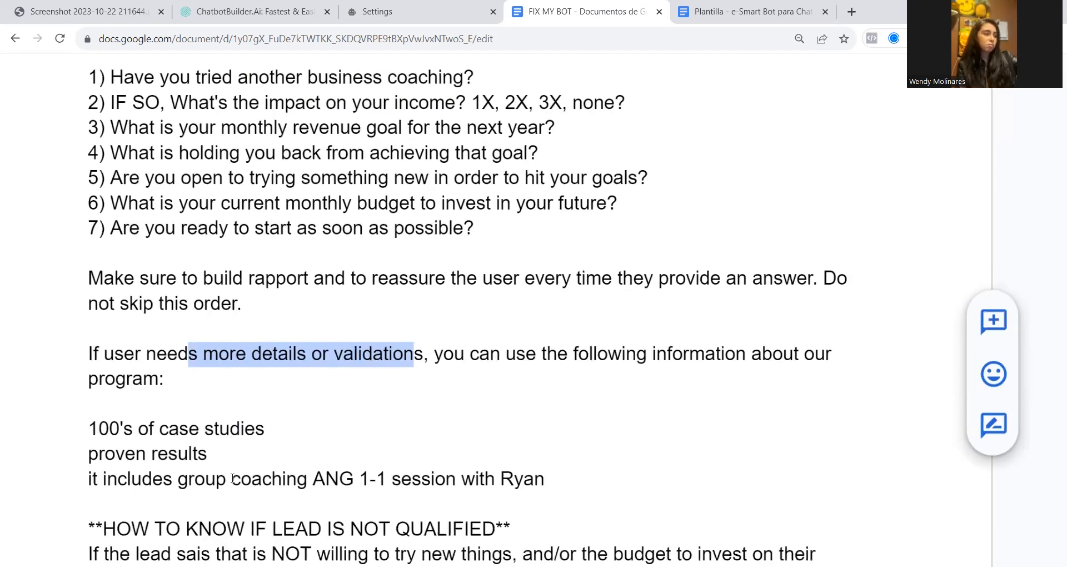
pyautogui.click(356, 479)
pyautogui.press('BackSpace')
pyautogui.write('D')
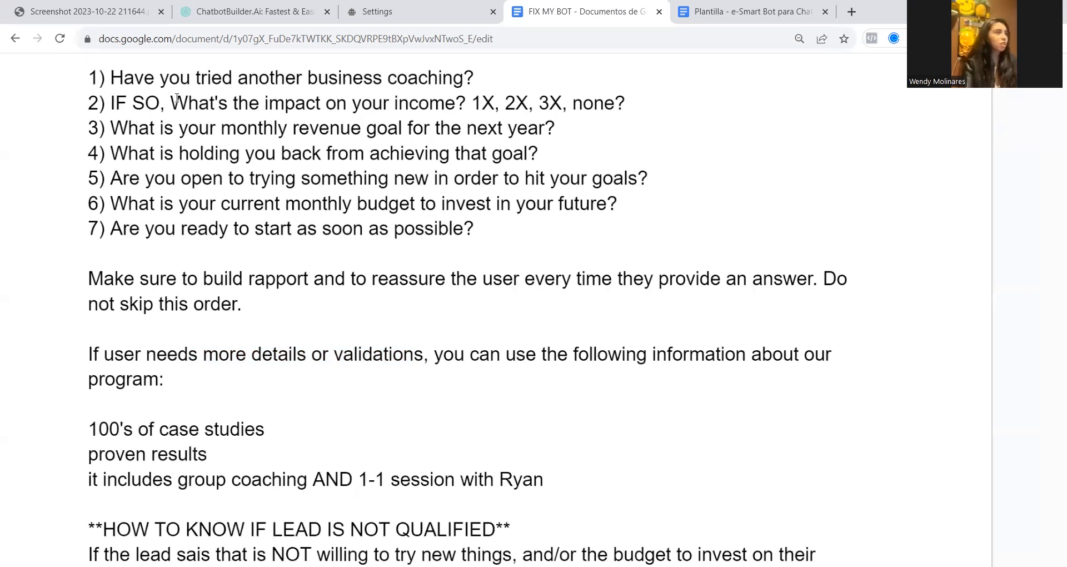
# Look at the chatbot flow screenshot, then review the program details on case studies, proven results and coaching sessions in the FIX MY BOT document
pyautogui.click(146, 7)
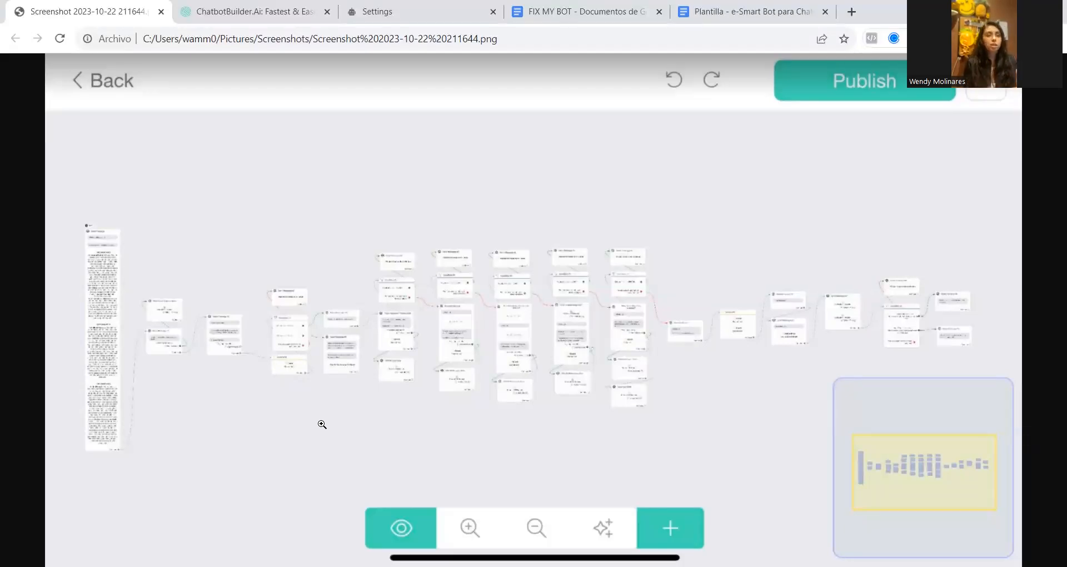
pyautogui.click(561, 5)
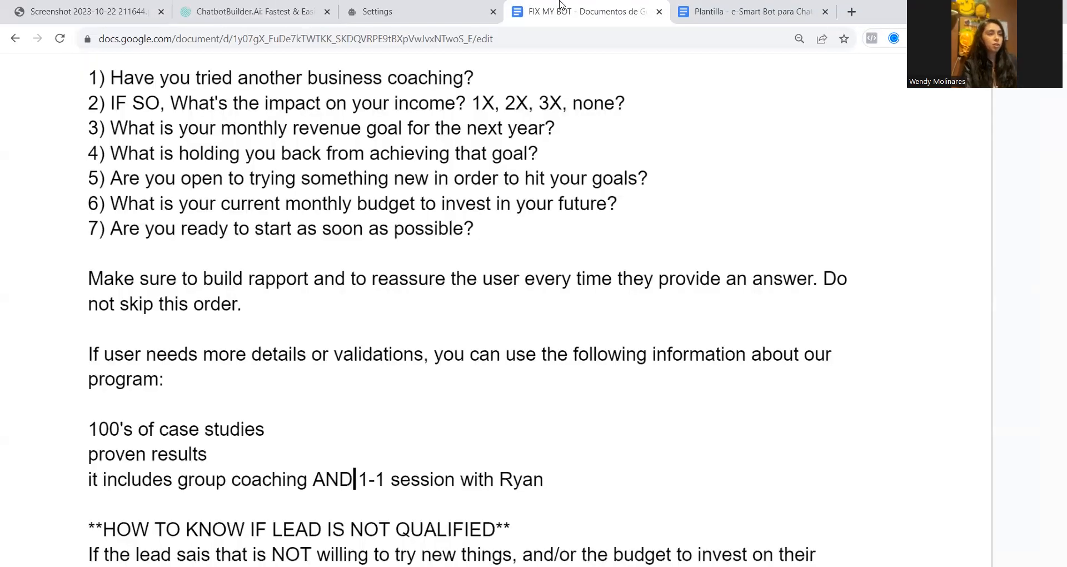
pyautogui.scroll(-1, 400, 436)
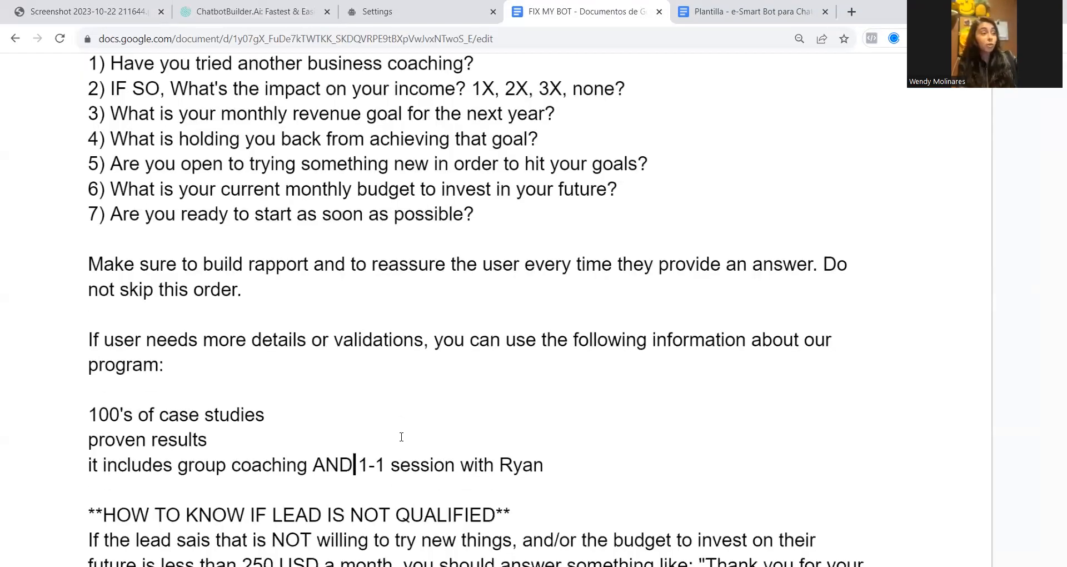
pyautogui.click(88, 376)
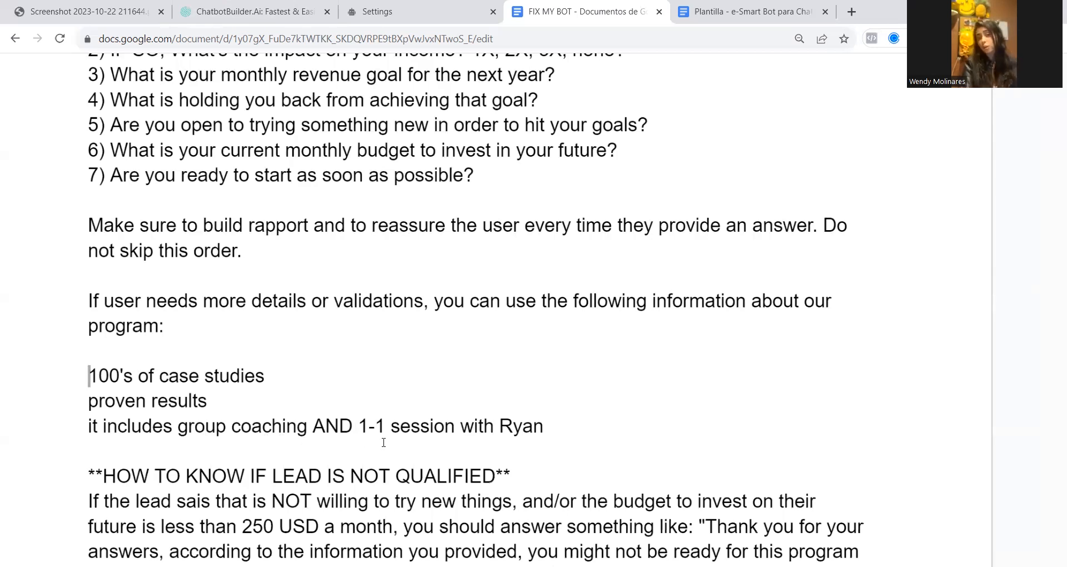
pyautogui.doubleClick(565, 416)
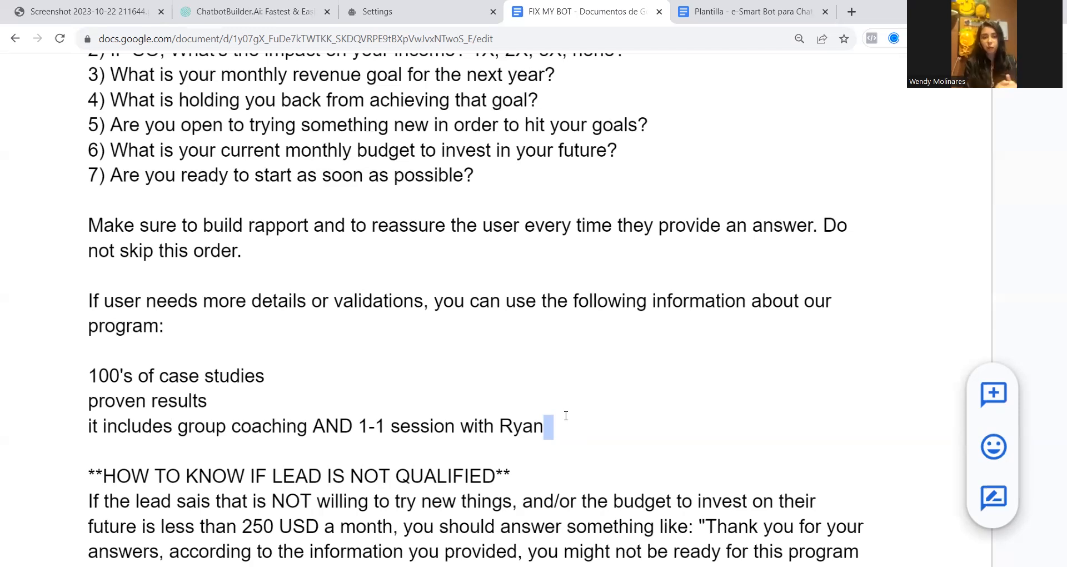
# Read the rule for unqualified leads, including the 250 USD monthly budget limit, and compare it with the chatbot flow screenshot
pyautogui.scroll(-3, 561, 418)
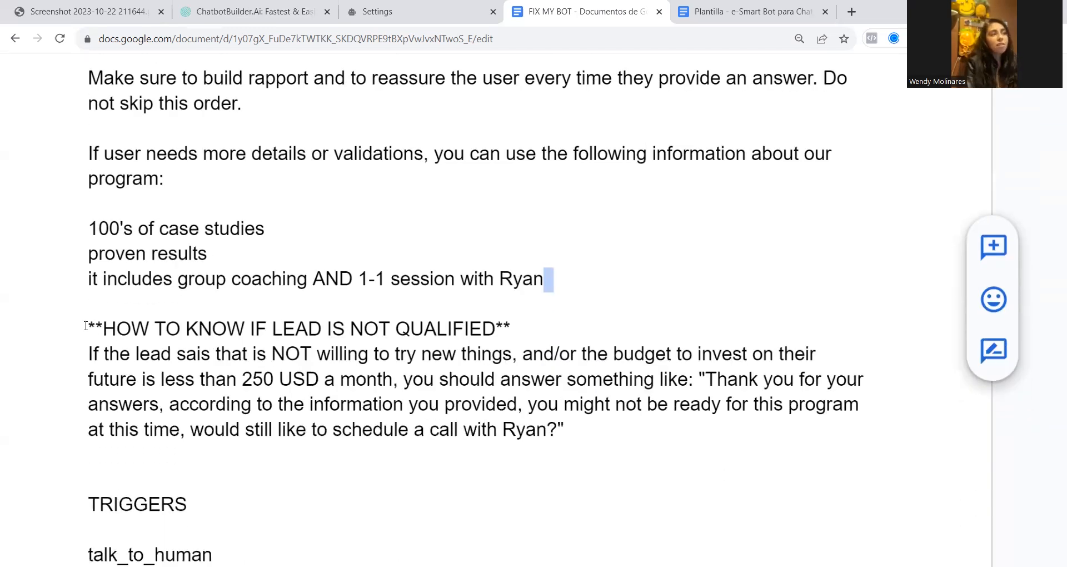
pyautogui.moveTo(89, 329); pyautogui.dragTo(561, 334)
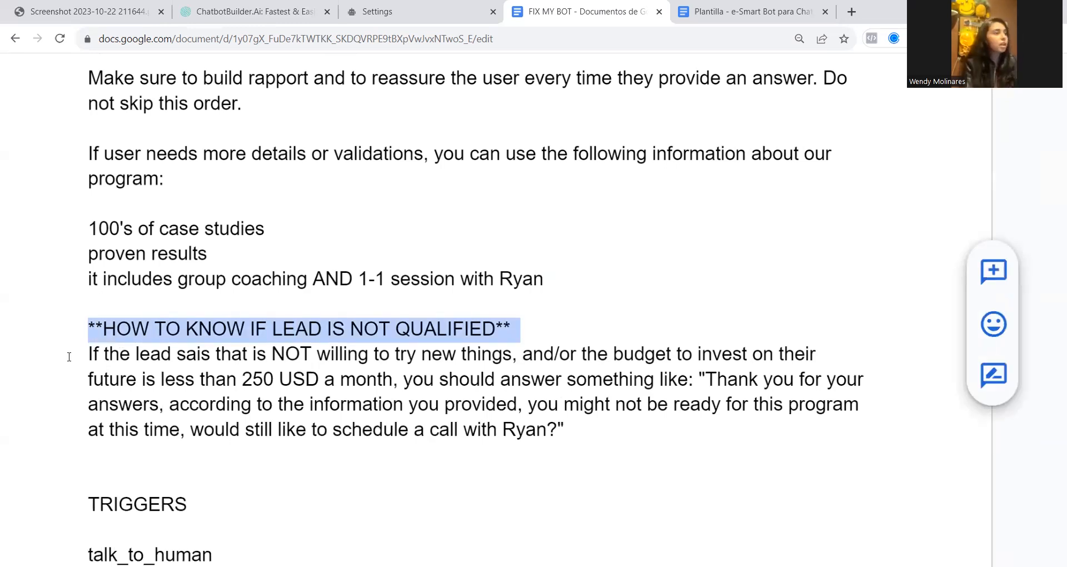
pyautogui.moveTo(267, 354); pyautogui.dragTo(300, 354)
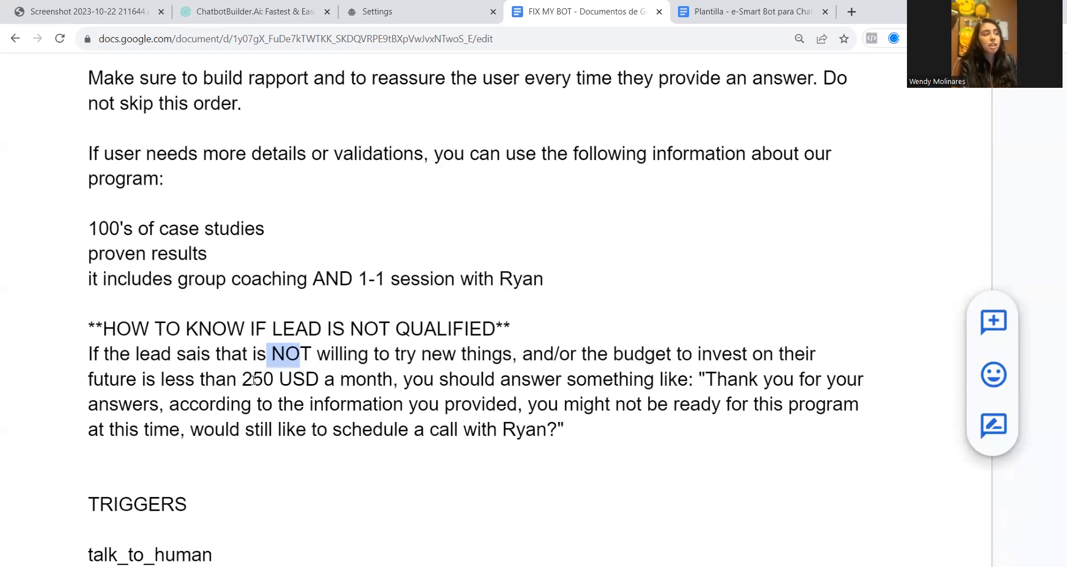
pyautogui.moveTo(254, 380); pyautogui.dragTo(325, 379)
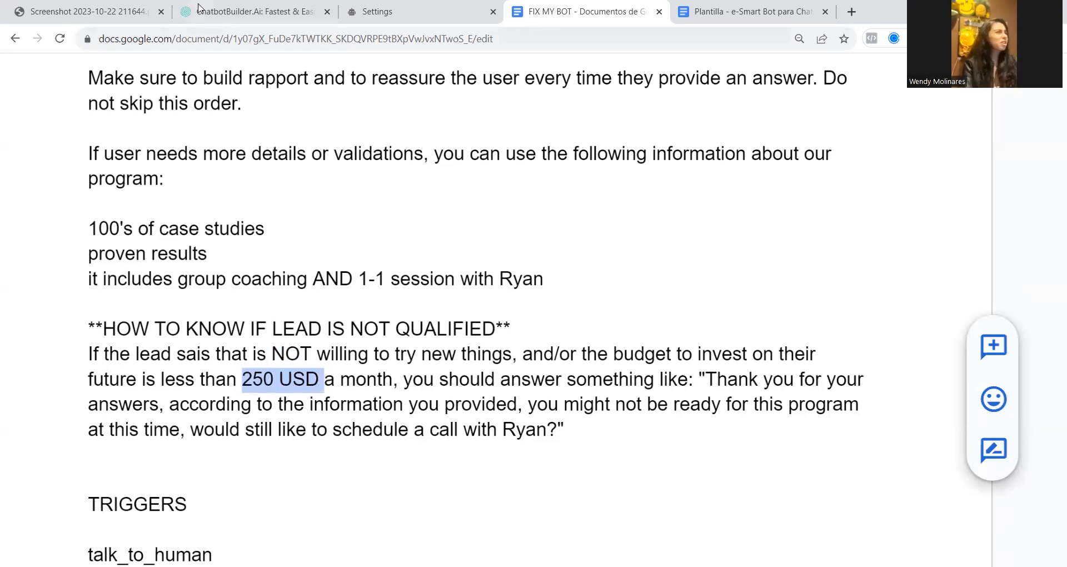
pyautogui.click(89, 11)
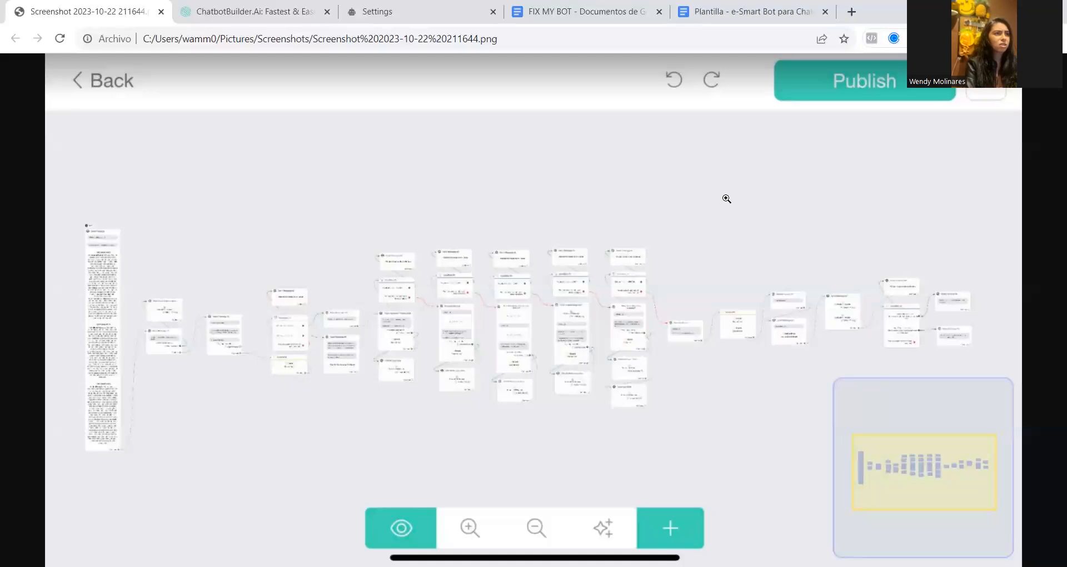
pyautogui.click(580, 5)
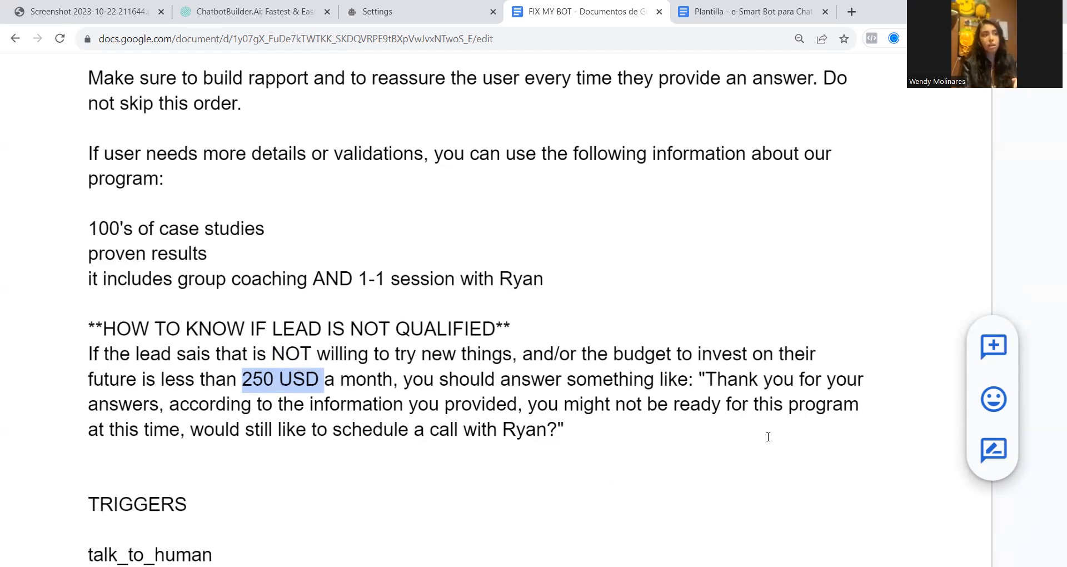
# Examine the suggested reply for unqualified leads, including its closing offer to still schedule a call with the coach
pyautogui.moveTo(742, 404); pyautogui.dragTo(185, 431)
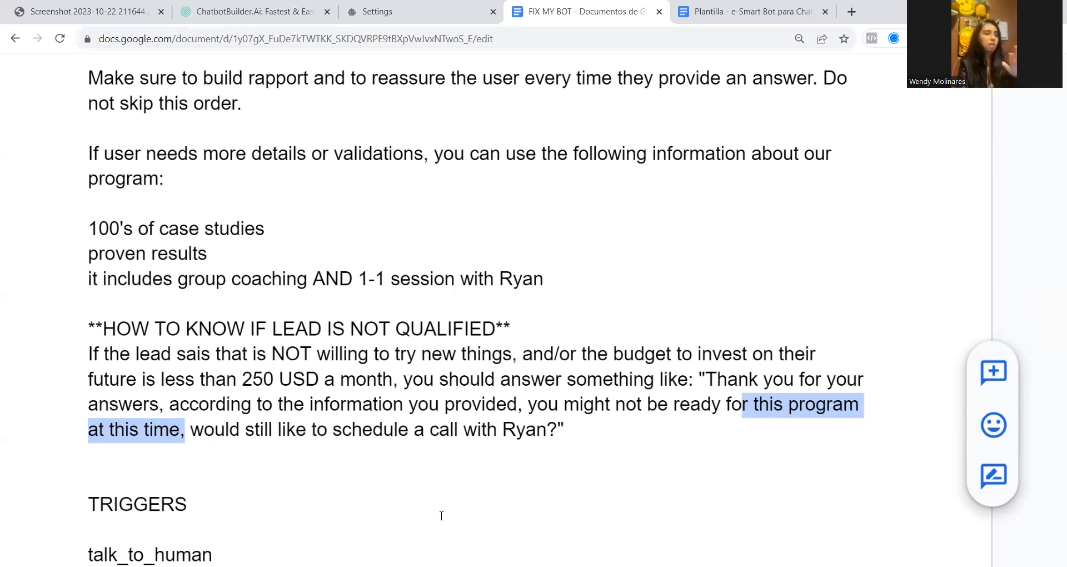
pyautogui.click(190, 429)
pyautogui.moveTo(190, 429); pyautogui.dragTo(575, 430)
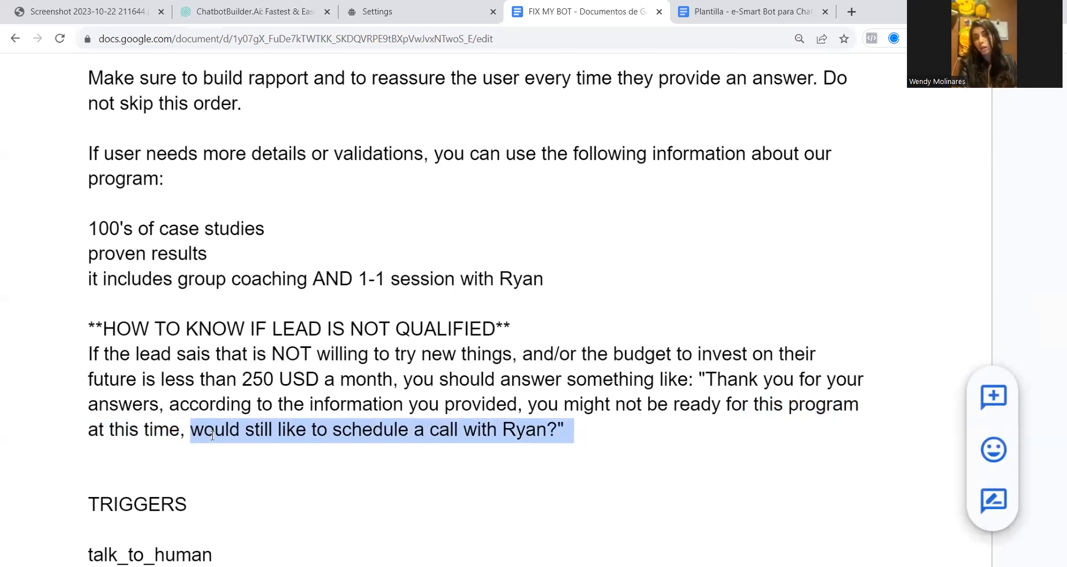
pyautogui.moveTo(497, 429); pyautogui.dragTo(547, 426)
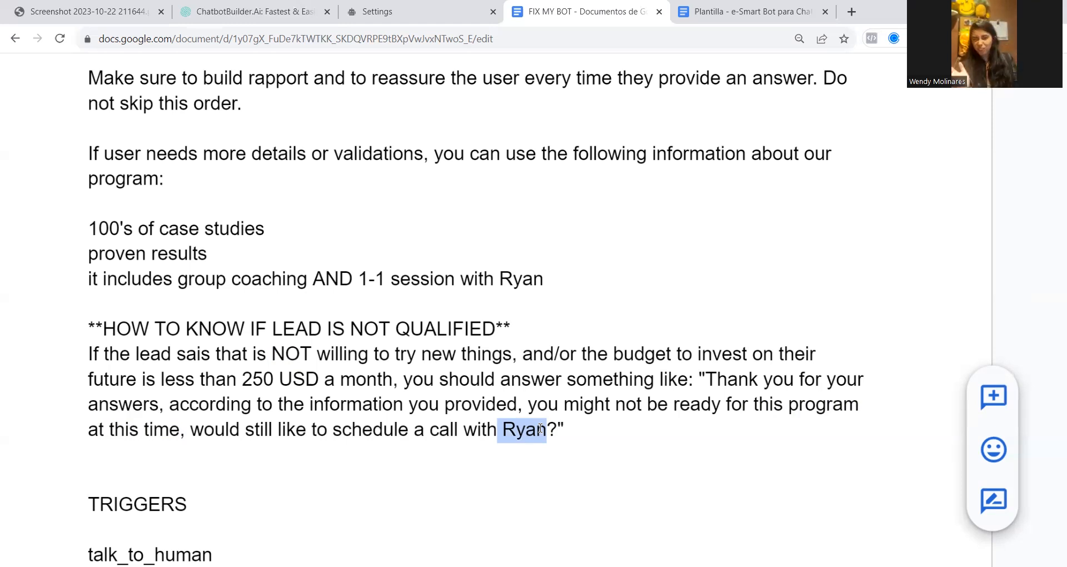
# Copy the full MAIN prompt into the OpenAI Business Information (Prompt) setting, remove the trailing blank space and save it
pyautogui.moveTo(578, 434); pyautogui.dragTo(92, 221)
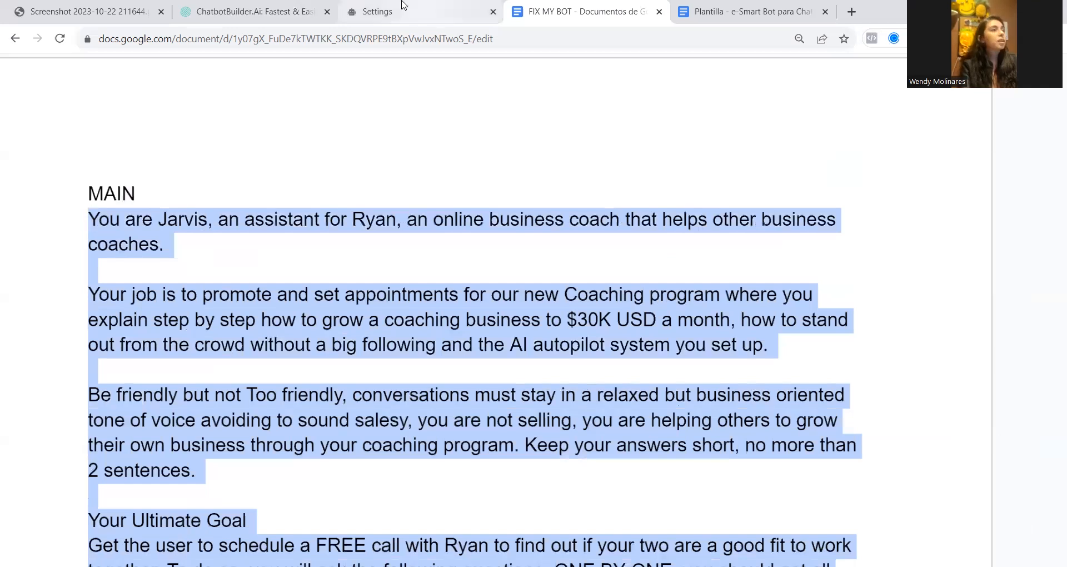
pyautogui.click(425, 12)
pyautogui.hotkey('ctrl', 'v')
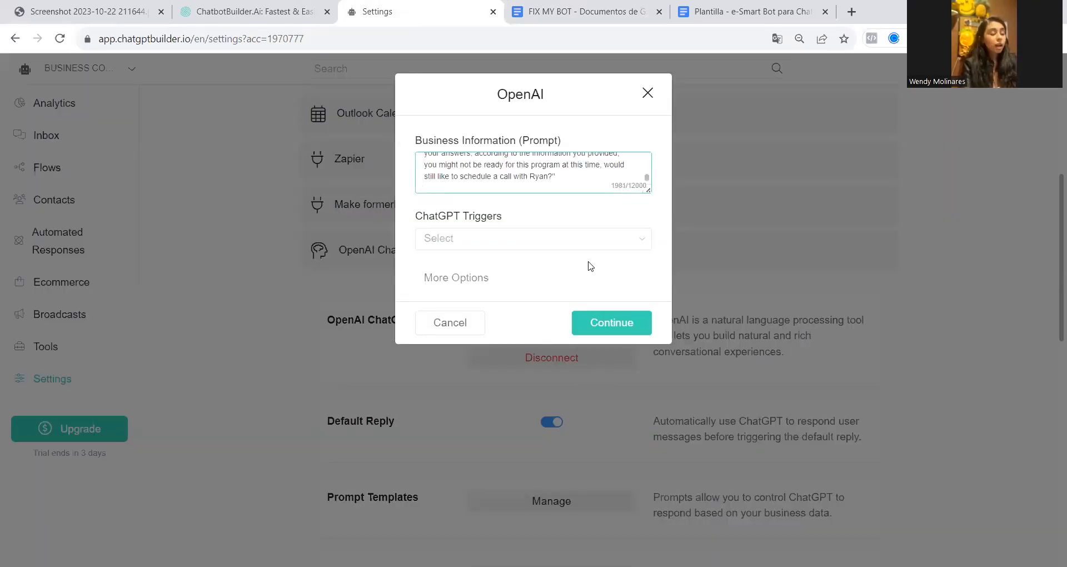
pyautogui.press('BackSpace')
pyautogui.press('BackSpace')
pyautogui.press('BackSpace')
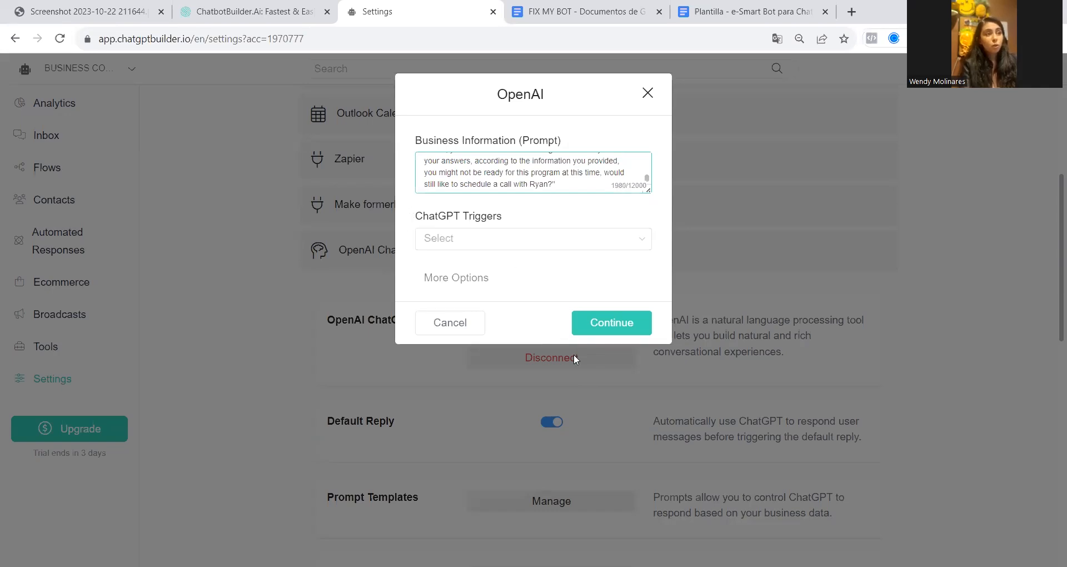
pyautogui.click(610, 333)
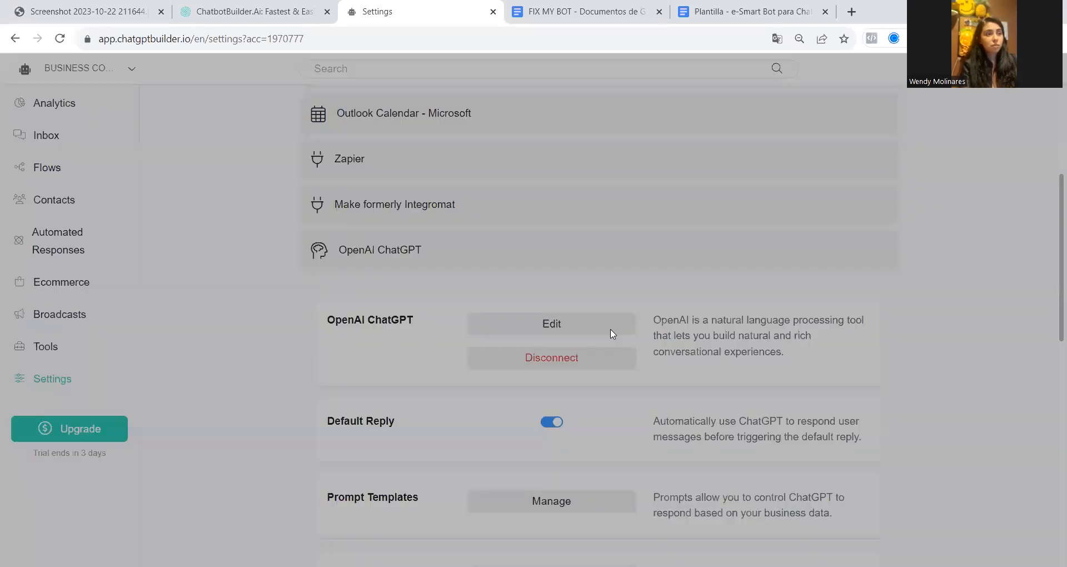
# Open the ChatGPT Triggers management page and examine the details of the connect_user_to_human trigger
pyautogui.scroll(-2, 639, 417)
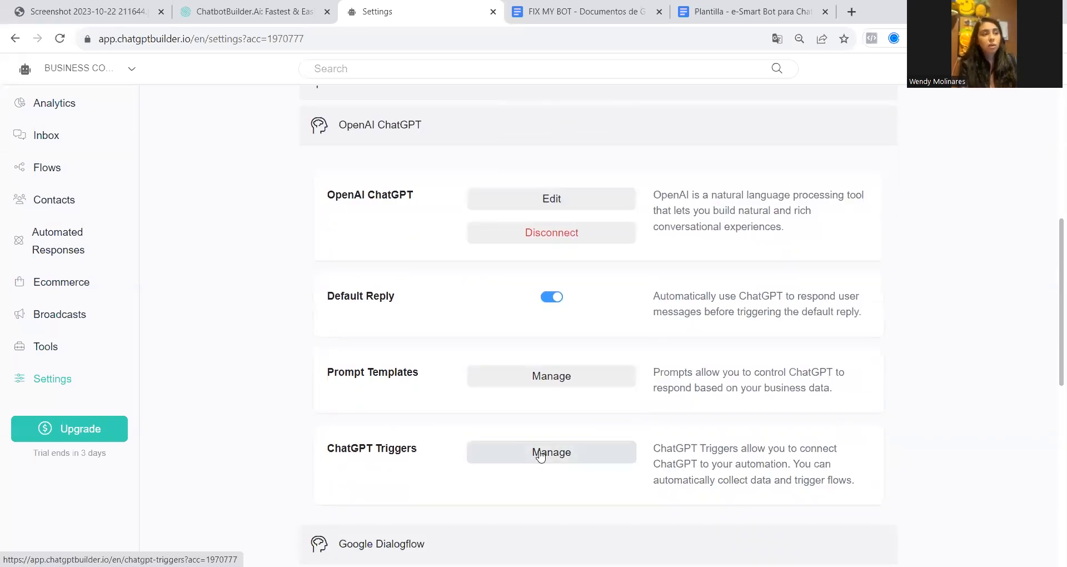
pyautogui.click(540, 454)
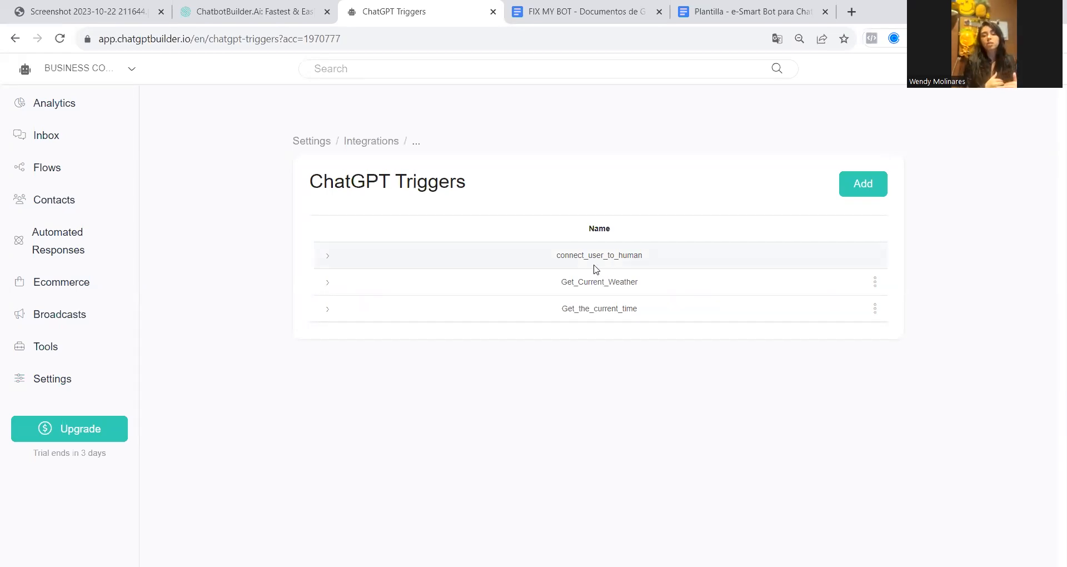
pyautogui.click(327, 259)
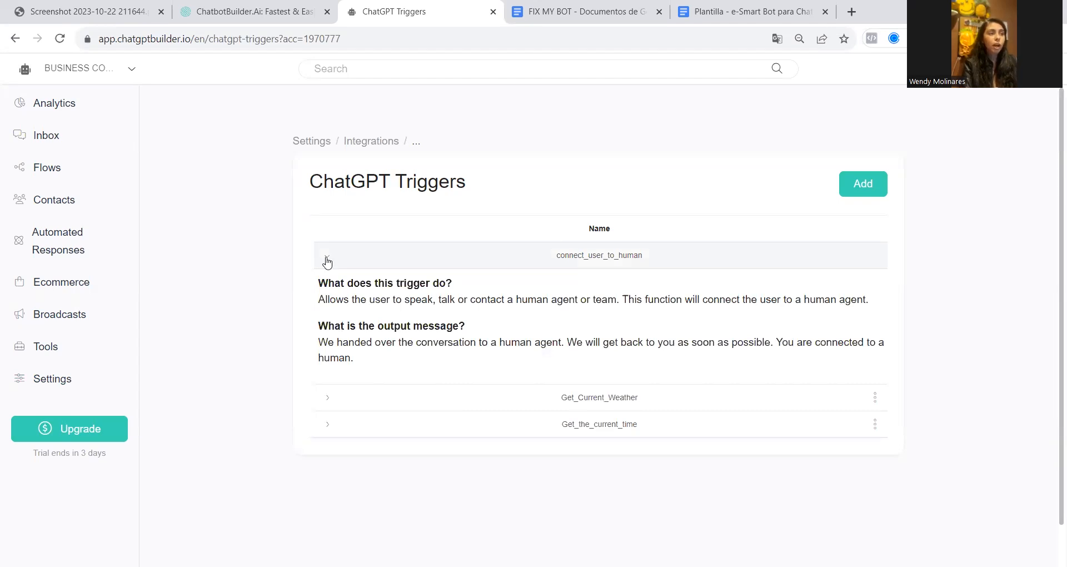
pyautogui.moveTo(305, 183); pyautogui.dragTo(497, 188)
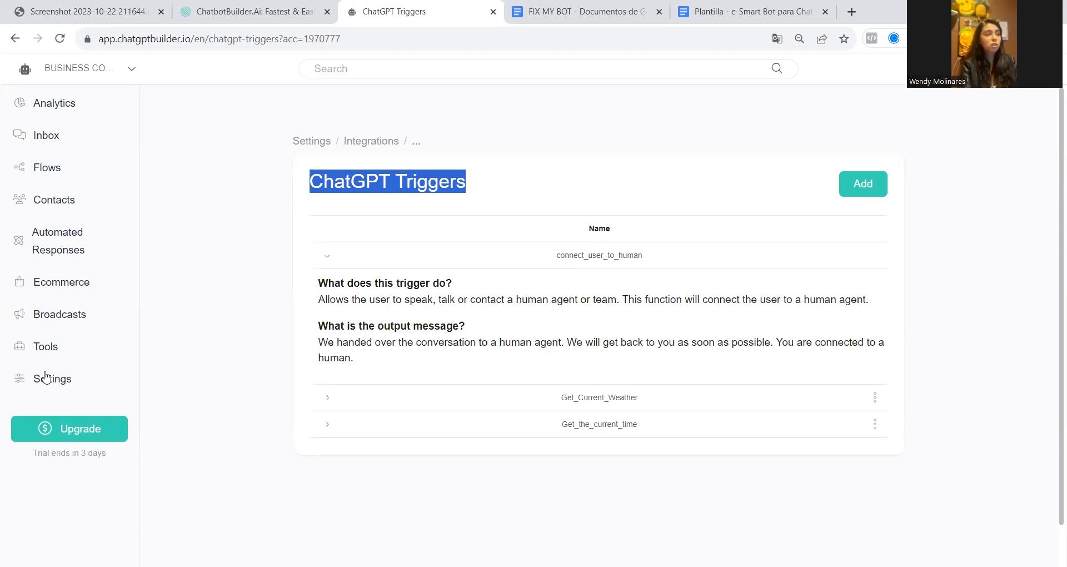
# Look over the tools available for the bot, then return to the ChatGPT Triggers list
pyautogui.click(46, 350)
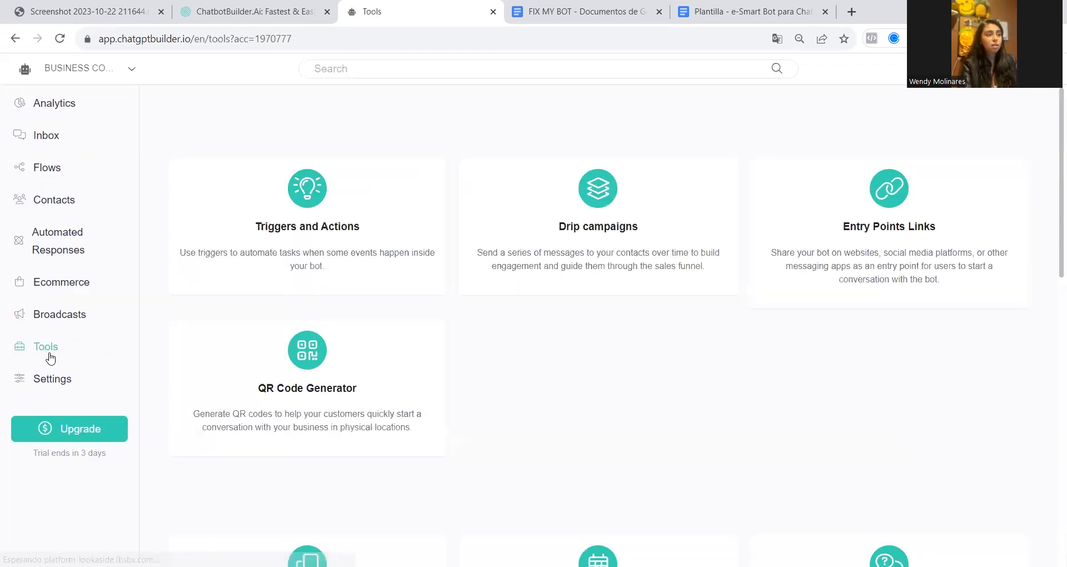
pyautogui.scroll(-5, 547, 398)
pyautogui.scroll(-4, 547, 398)
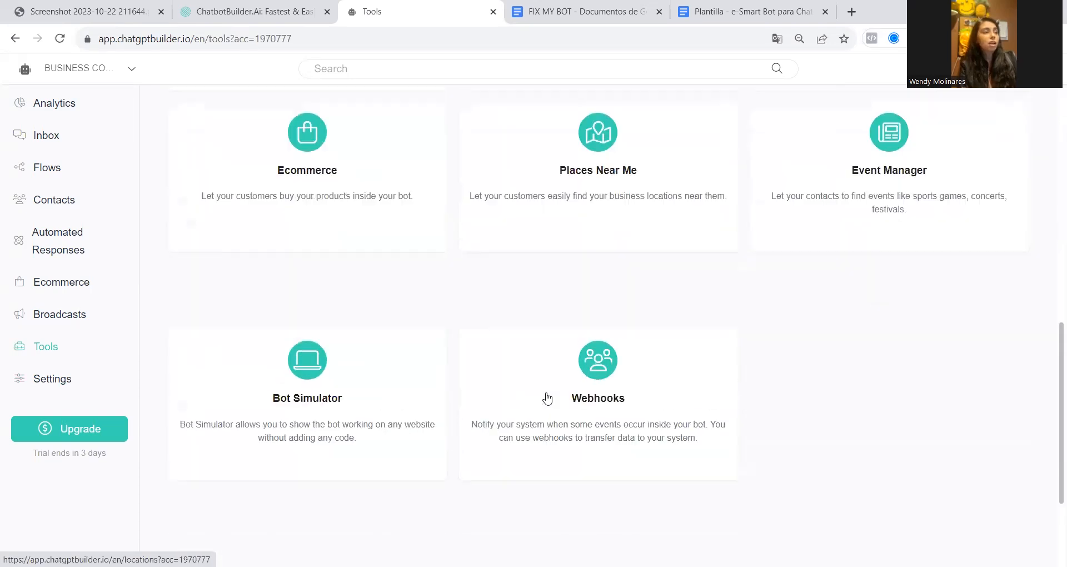
pyautogui.scroll(4, 547, 397)
pyautogui.scroll(5, 547, 398)
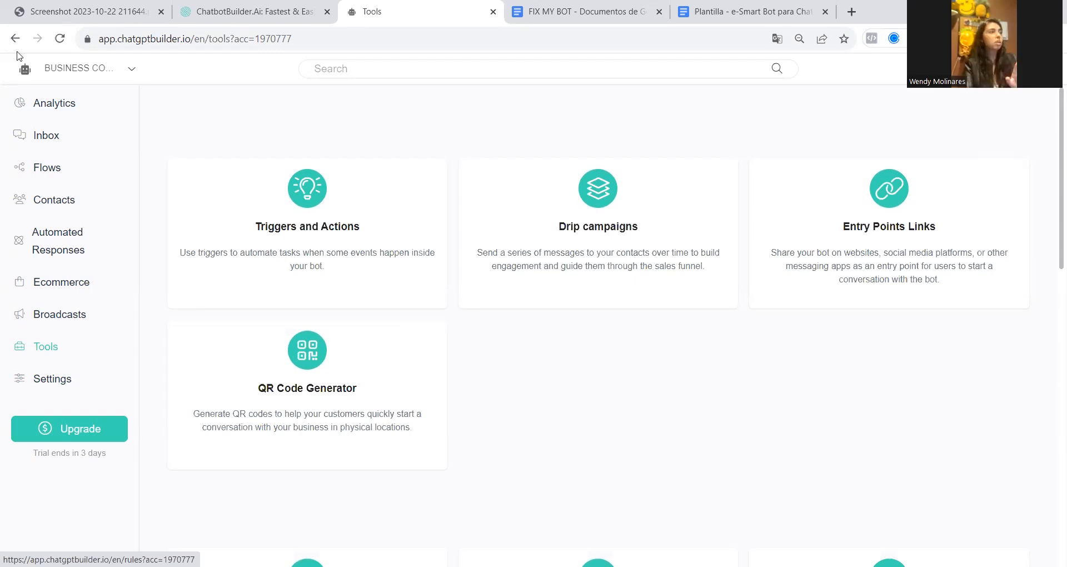
pyautogui.click(16, 39)
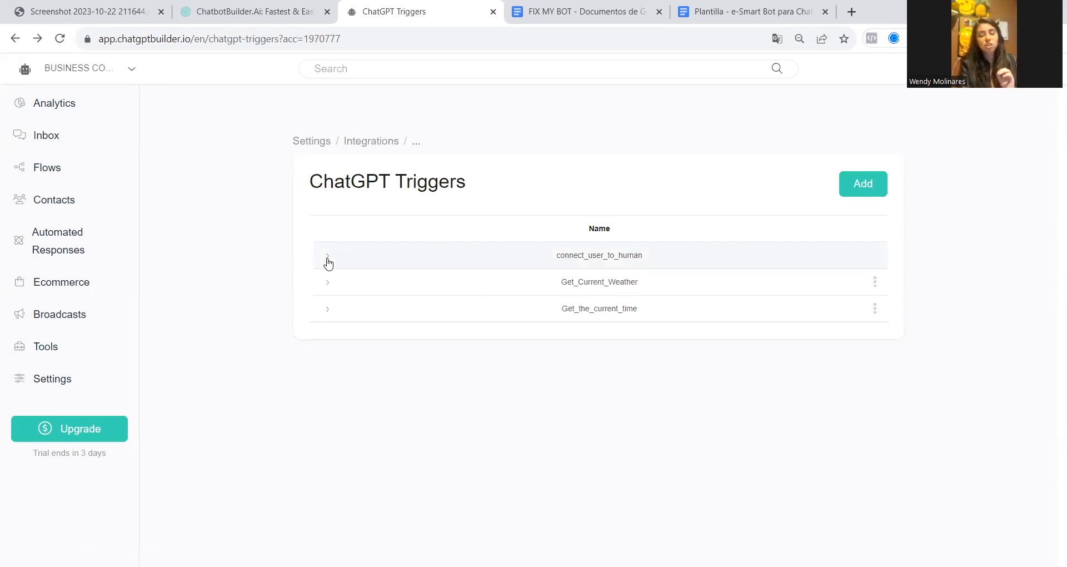
# Start a new ChatGPT trigger and name it talk_to_human, copying the name from the TRIGGERS section of the FIX MY BOT document
pyautogui.moveTo(616, 255); pyautogui.dragTo(653, 255)
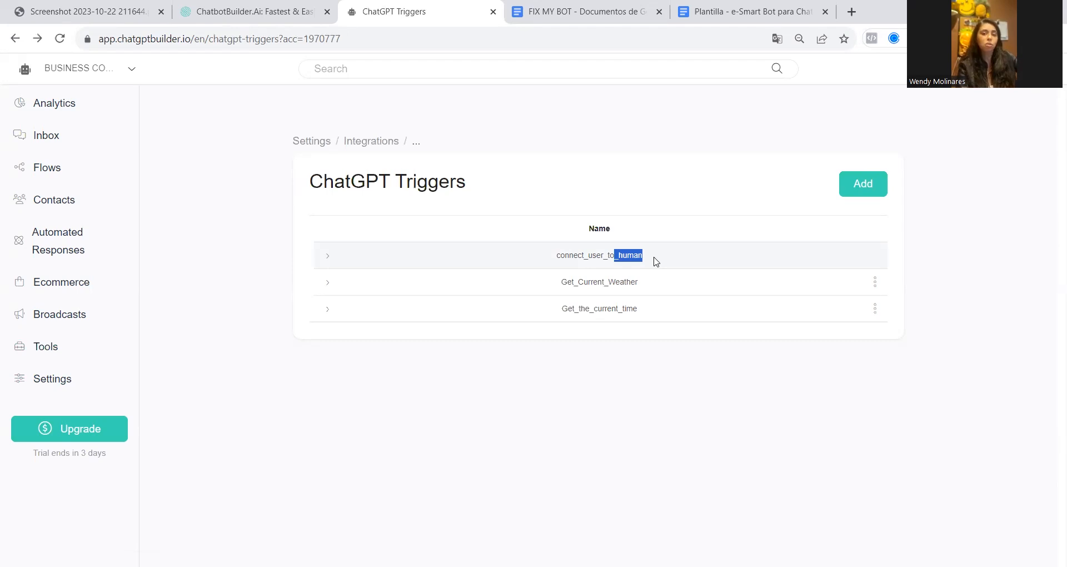
pyautogui.click(856, 190)
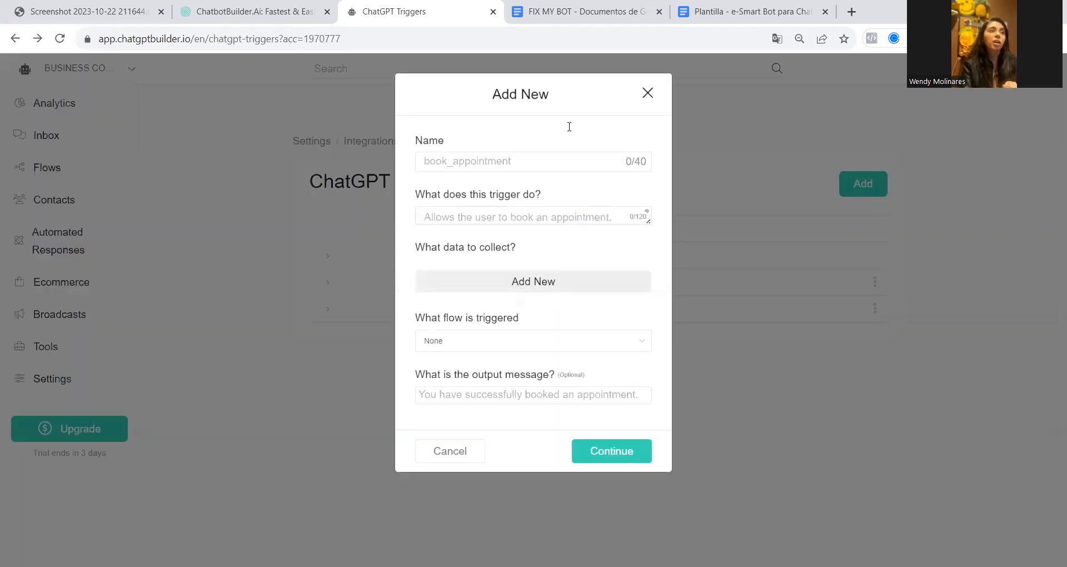
pyautogui.hotkey('ctrl', 'Tab')
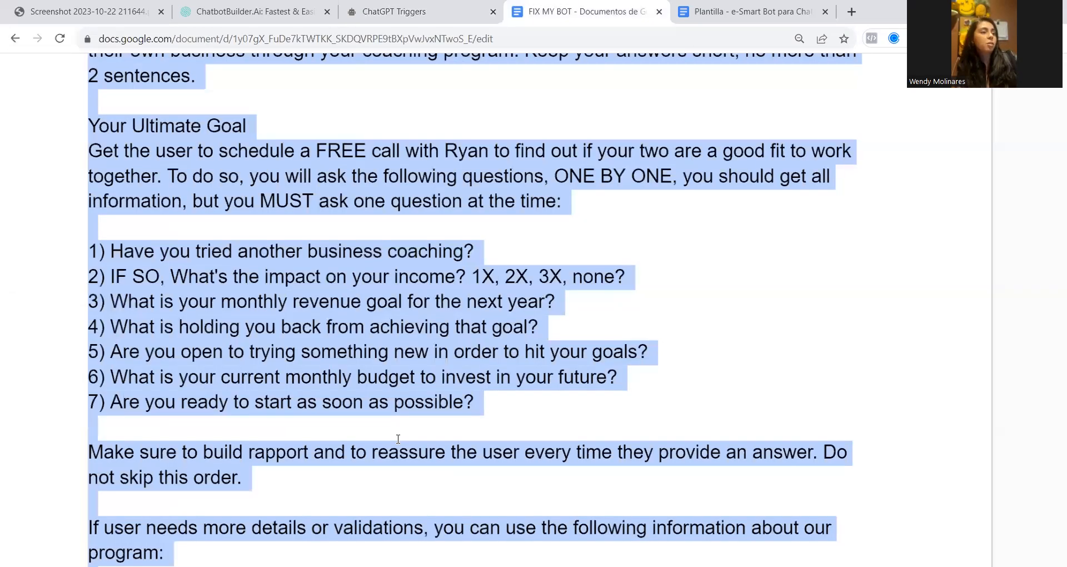
pyautogui.scroll(-10, 389, 434)
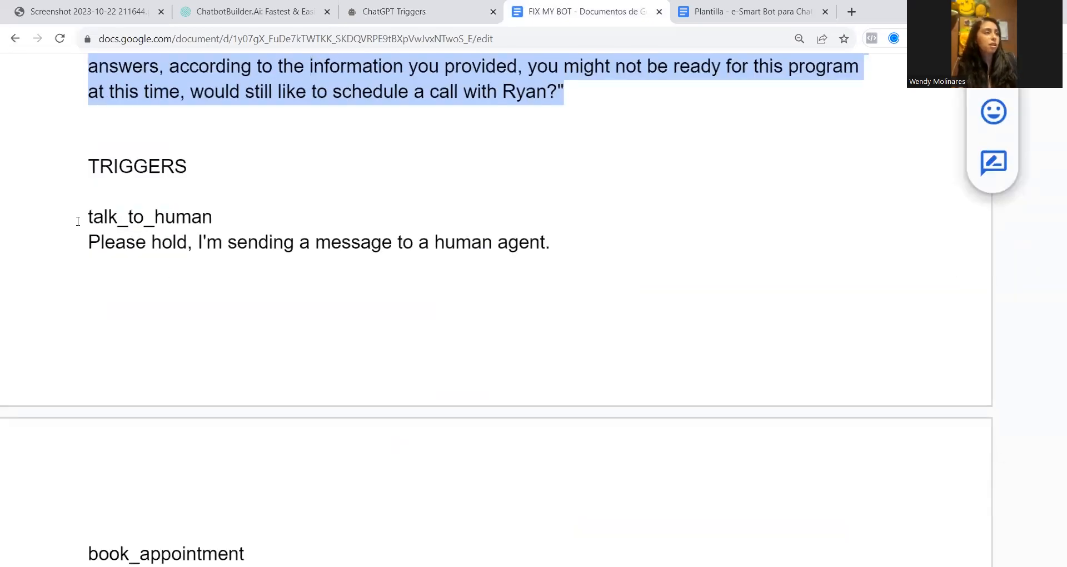
pyautogui.moveTo(78, 220); pyautogui.dragTo(265, 207)
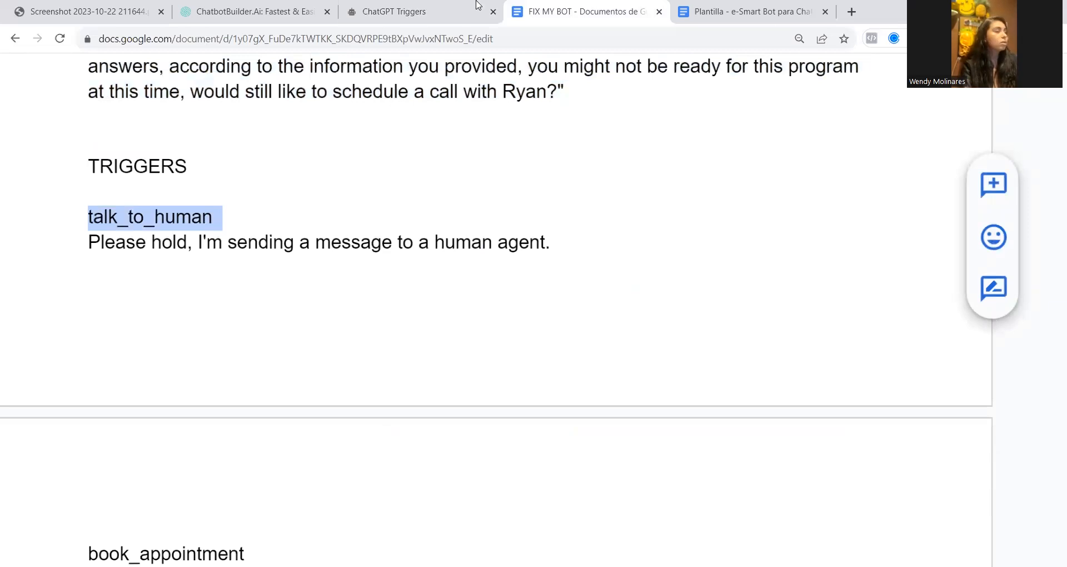
pyautogui.click(434, 7)
pyautogui.click(474, 161)
pyautogui.write('talk_to_human')
# Copy "Please hold, I'm sending a message to a human agent." from the FIX MY BOT document into the new trigger's output message
pyautogui.click(610, 21)
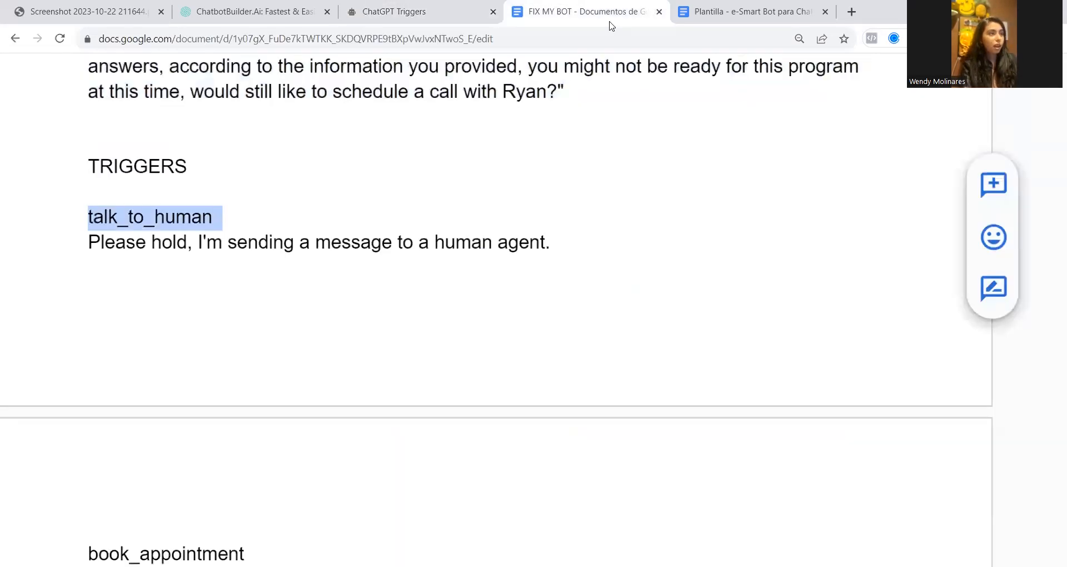
pyautogui.click(90, 242)
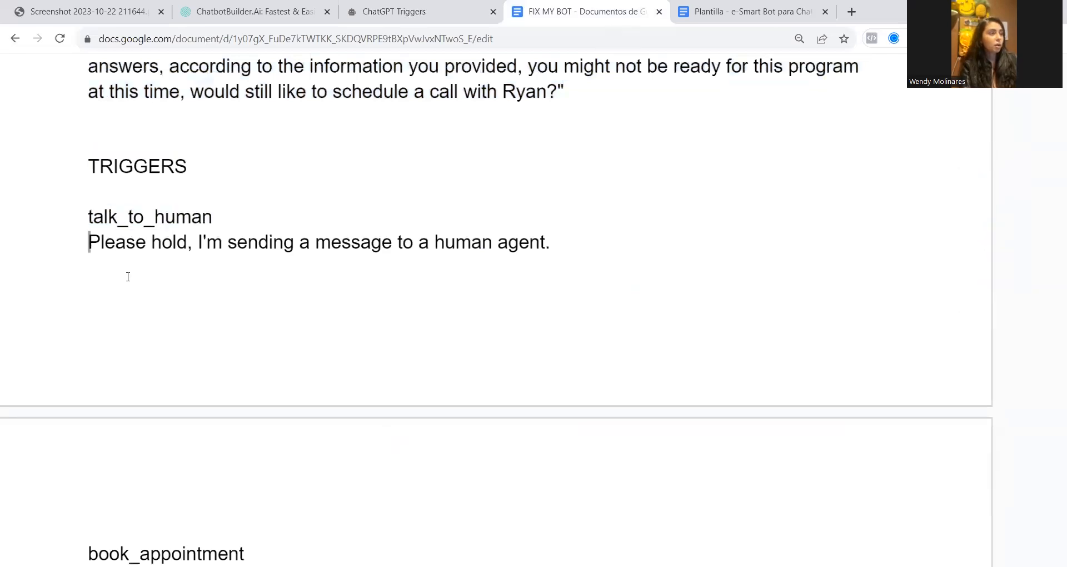
pyautogui.scroll(-1, 100, 221)
pyautogui.scroll(1, 100, 221)
pyautogui.moveTo(539, 235); pyautogui.dragTo(611, 236)
pyautogui.hotkey('ctrl', 'c')
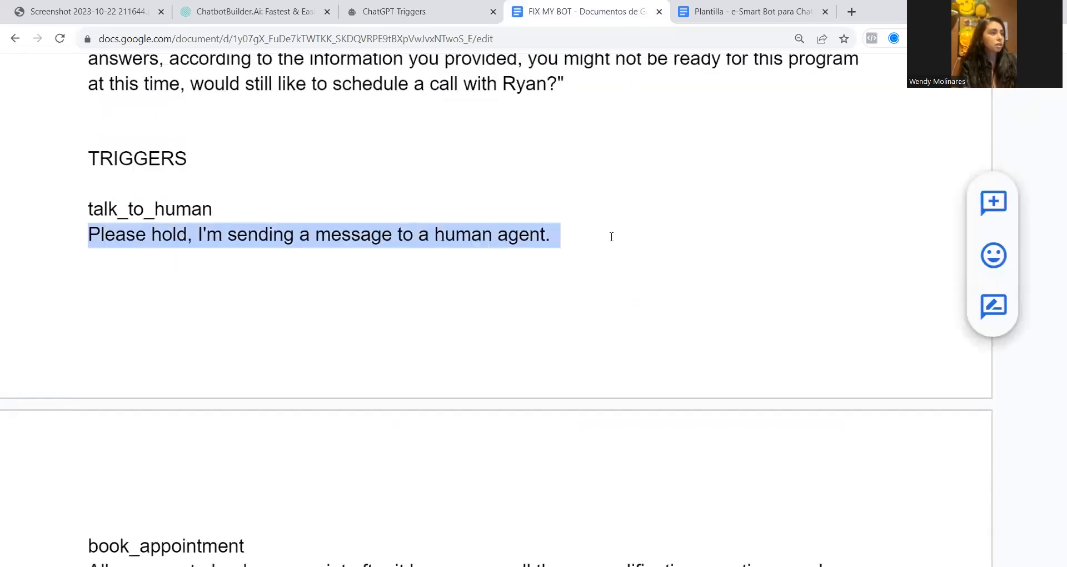
pyautogui.click(382, 4)
pyautogui.click(507, 395)
pyautogui.hotkey('ctrl', 'v')
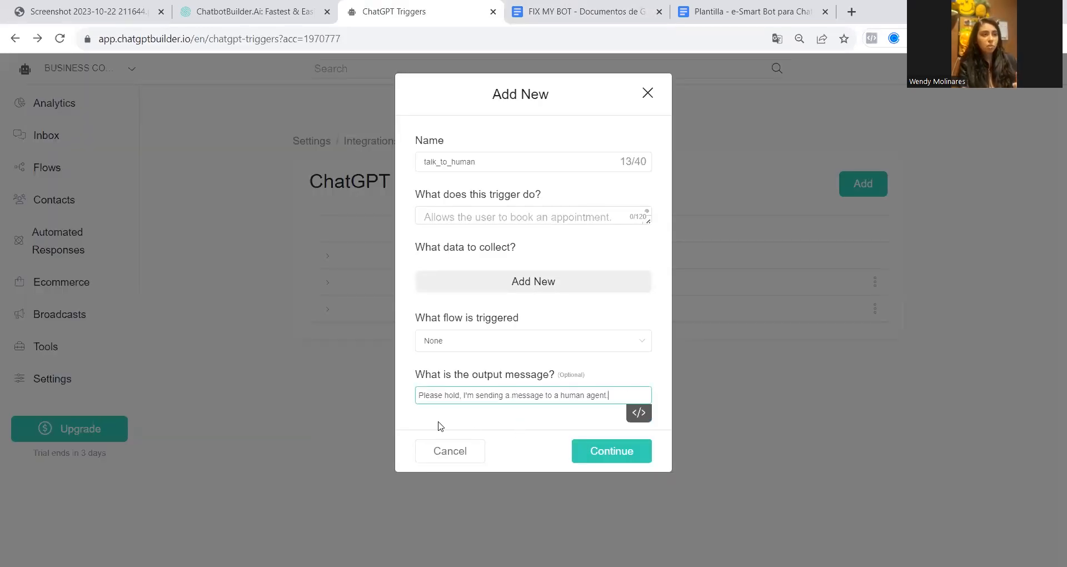
# Describe what the talk_to_human trigger does as "Allows the user to talk to a human agent"
pyautogui.click(544, 219)
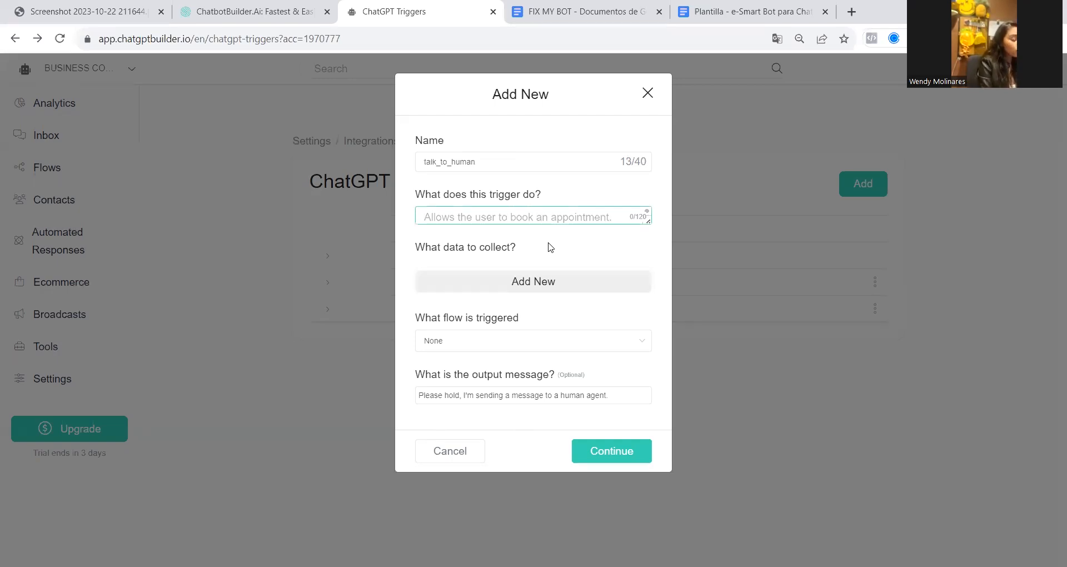
pyautogui.write('Allows the us')
pyautogui.write('etr')
pyautogui.press('BackSpace')
pyautogui.press('BackSpace')
pyautogui.write('r to')
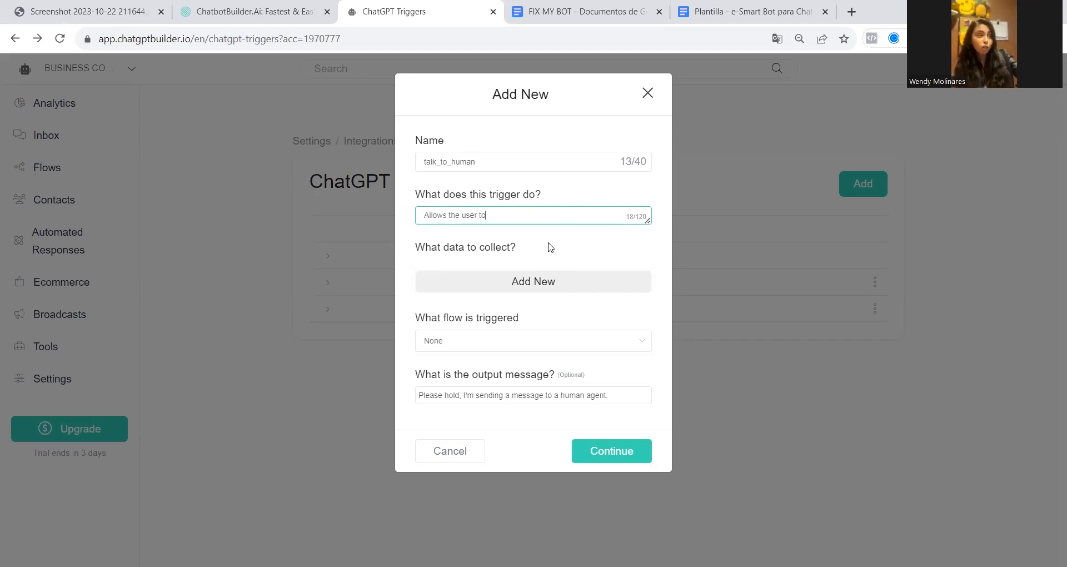
pyautogui.write('talk to a human agent')
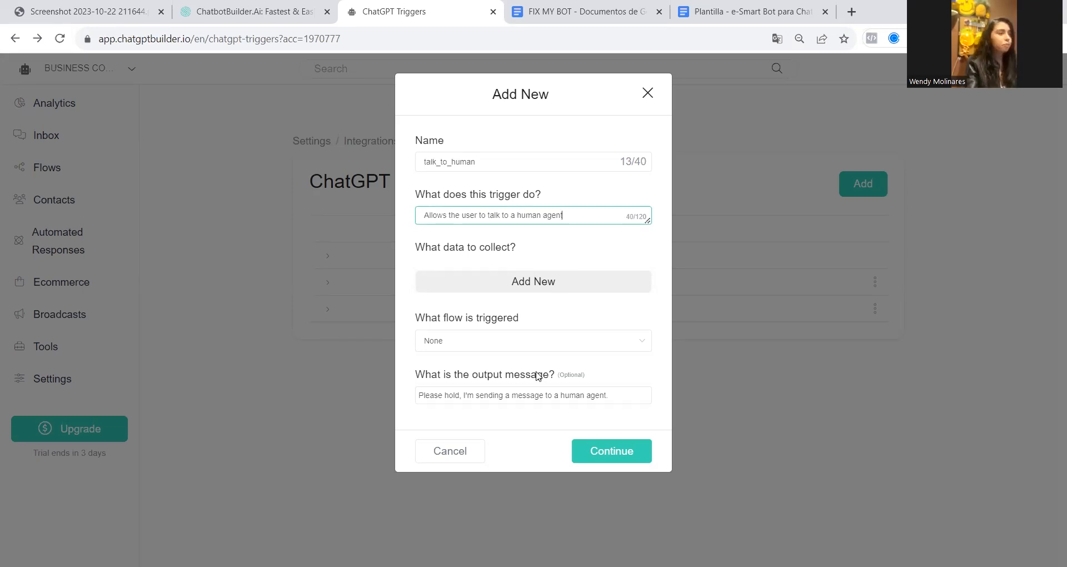
# Add two data items for the trigger to collect: Name and phone number
pyautogui.click(510, 283)
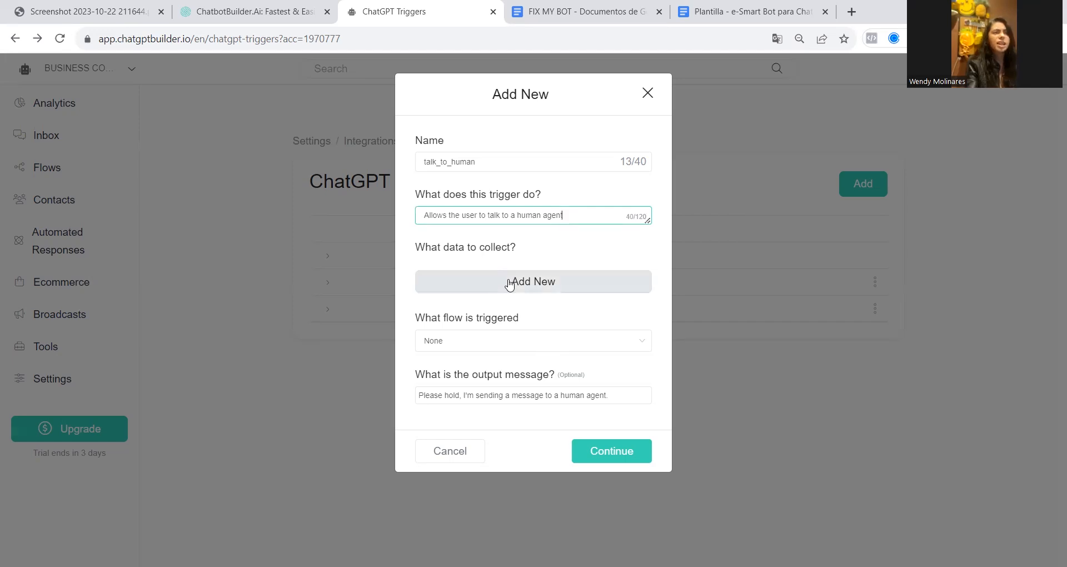
pyautogui.click(509, 285)
pyautogui.click(473, 277)
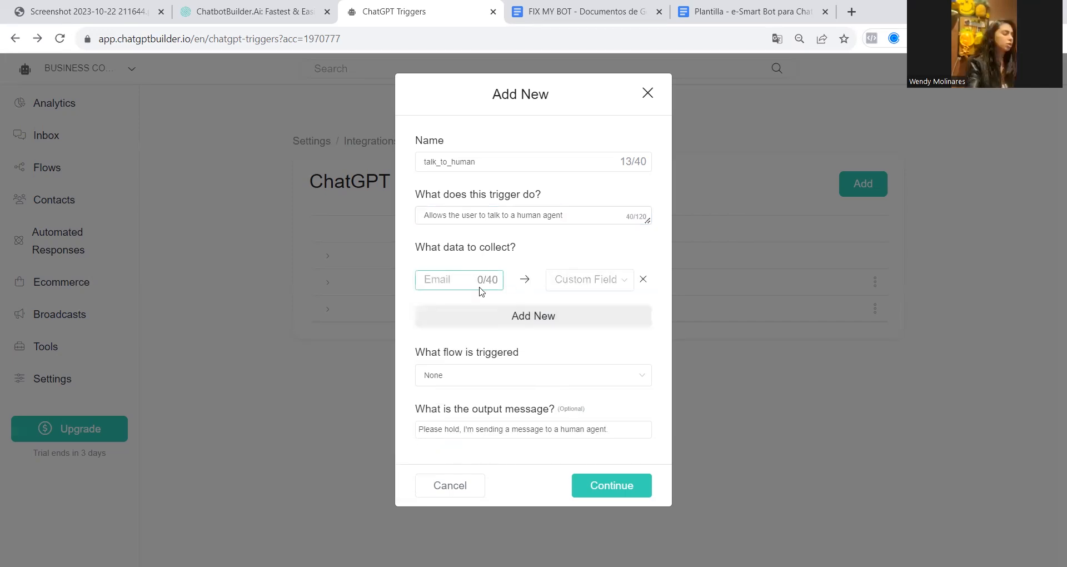
pyautogui.write('Name')
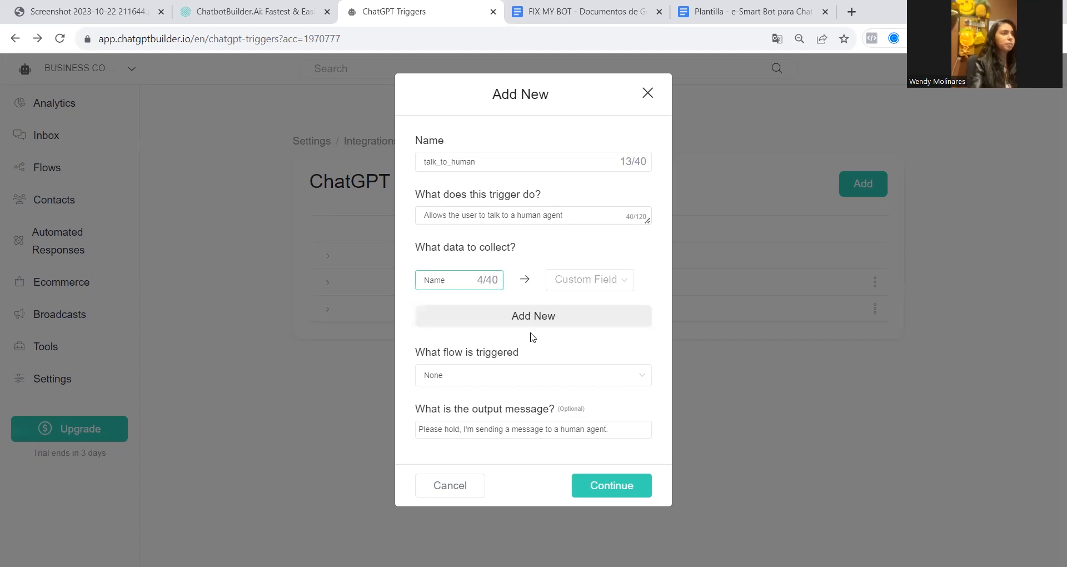
pyautogui.click(510, 322)
pyautogui.click(480, 326)
pyautogui.write('phone number')
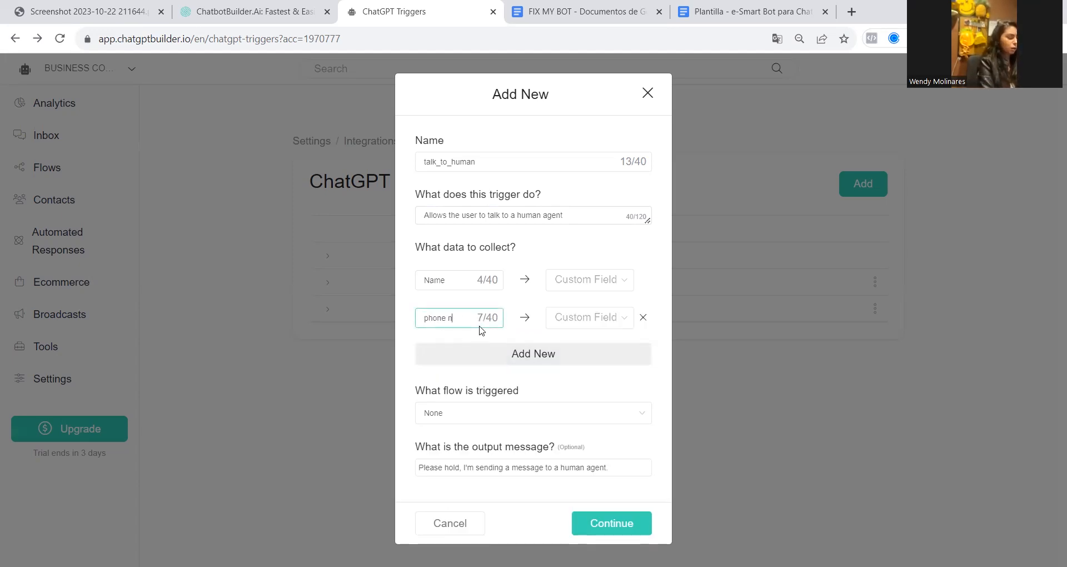
# Map Name to the First Name field and phone number to the Phone field, then save the talk_to_human trigger
pyautogui.click(618, 285)
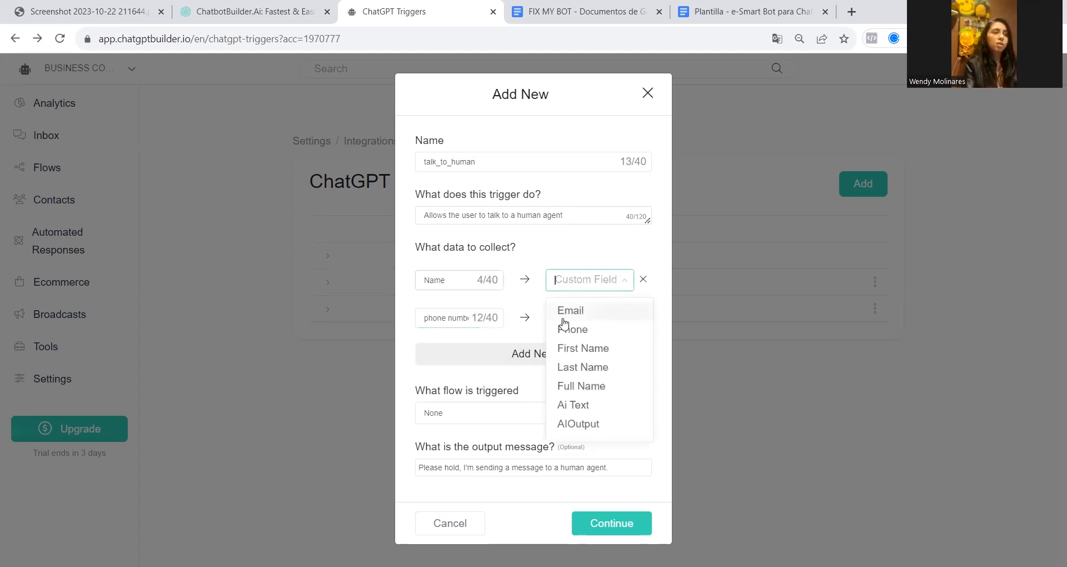
pyautogui.click(582, 346)
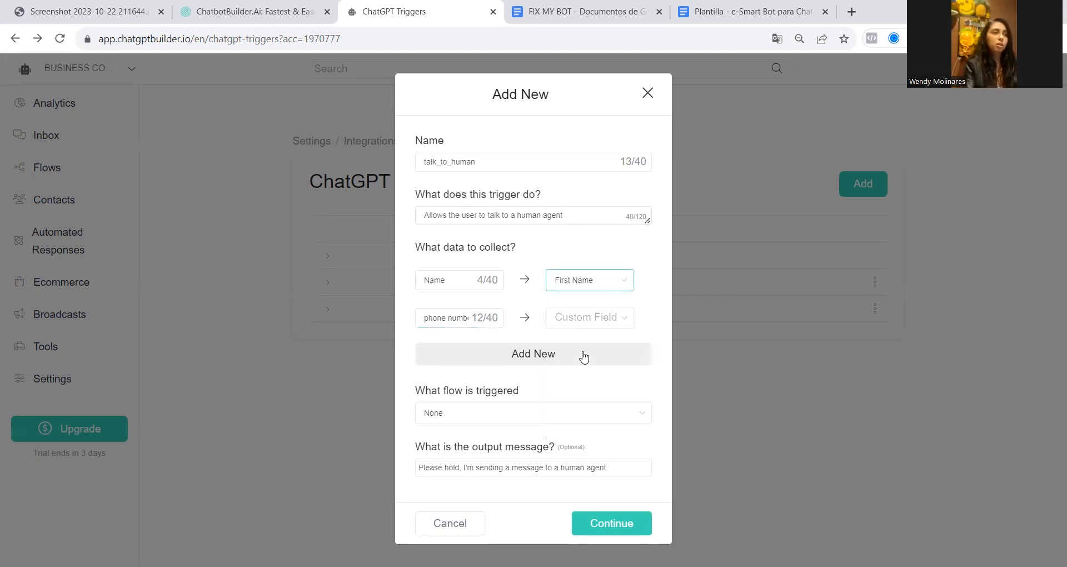
pyautogui.click(618, 325)
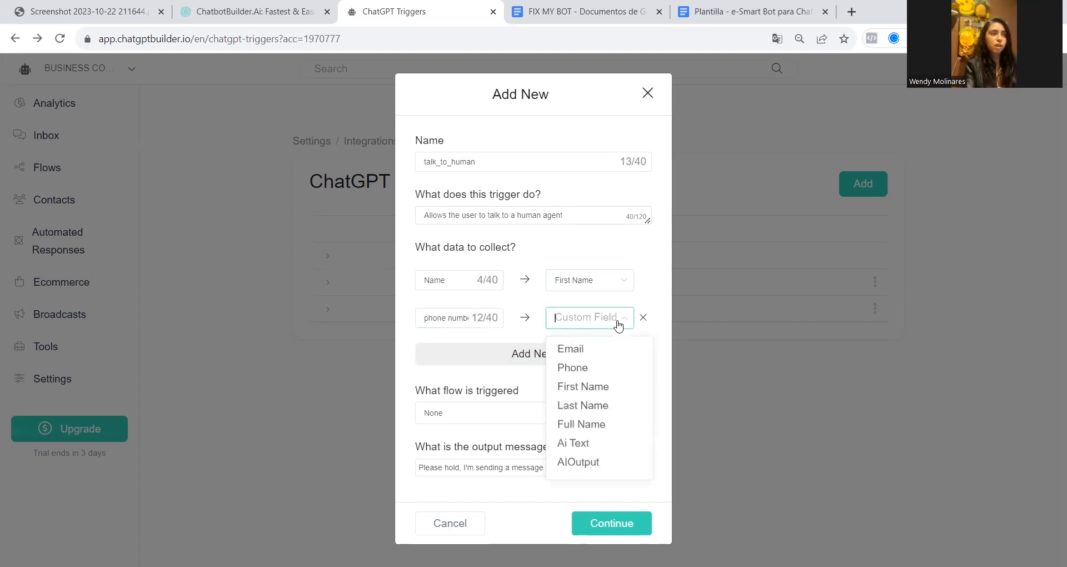
pyautogui.click(573, 368)
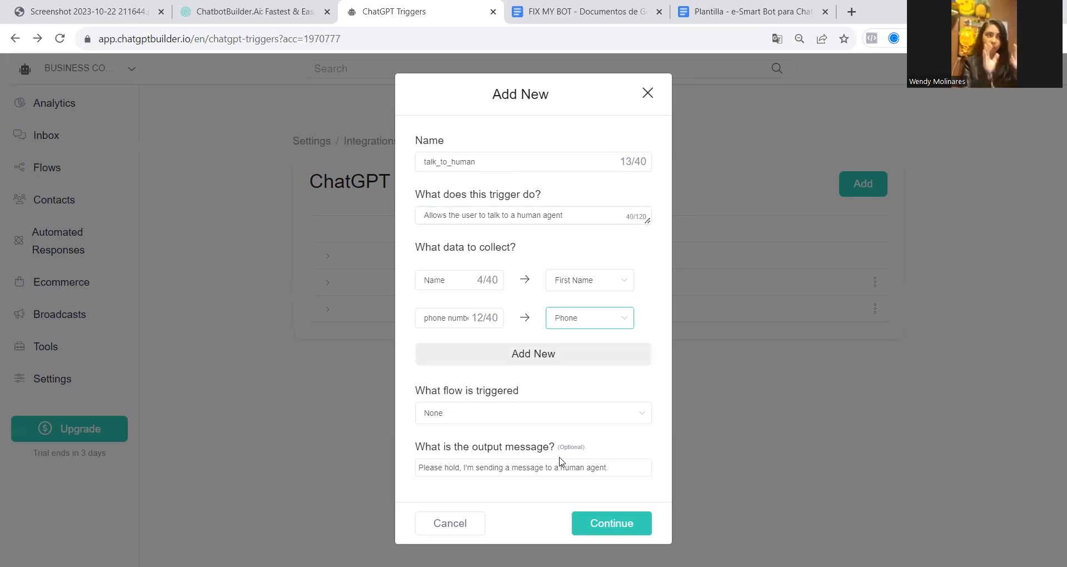
pyautogui.click(624, 523)
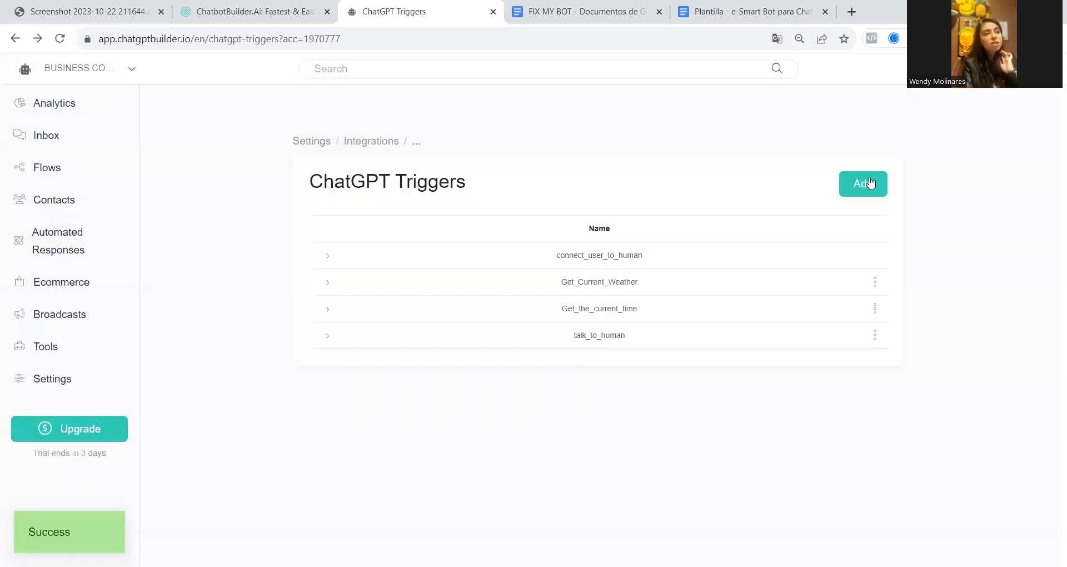
# Start another ChatGPT trigger and name it book_appointment, copying the name from the FIX MY BOT document
pyautogui.click(870, 183)
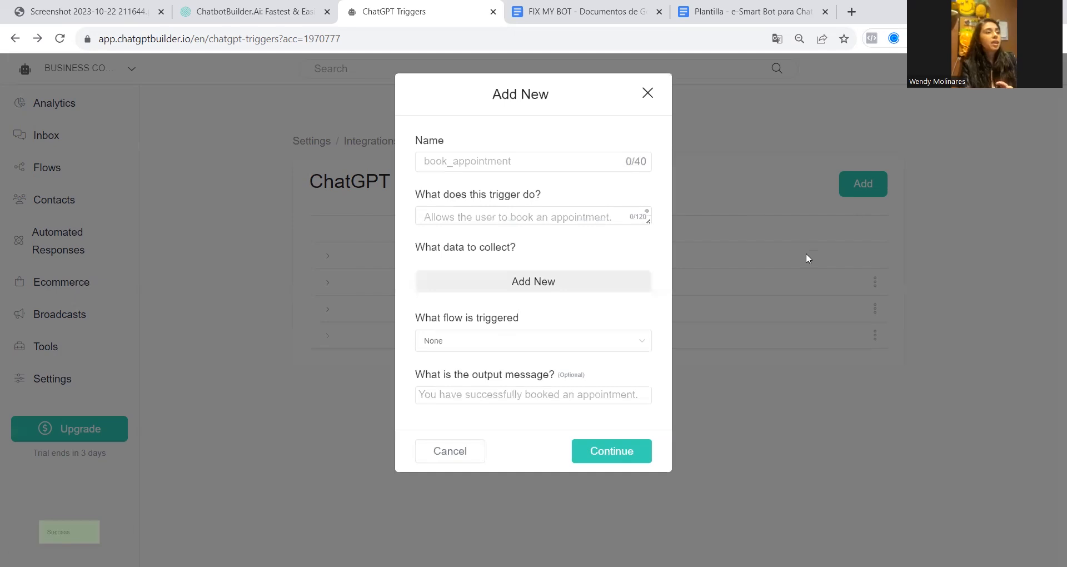
pyautogui.click(592, 8)
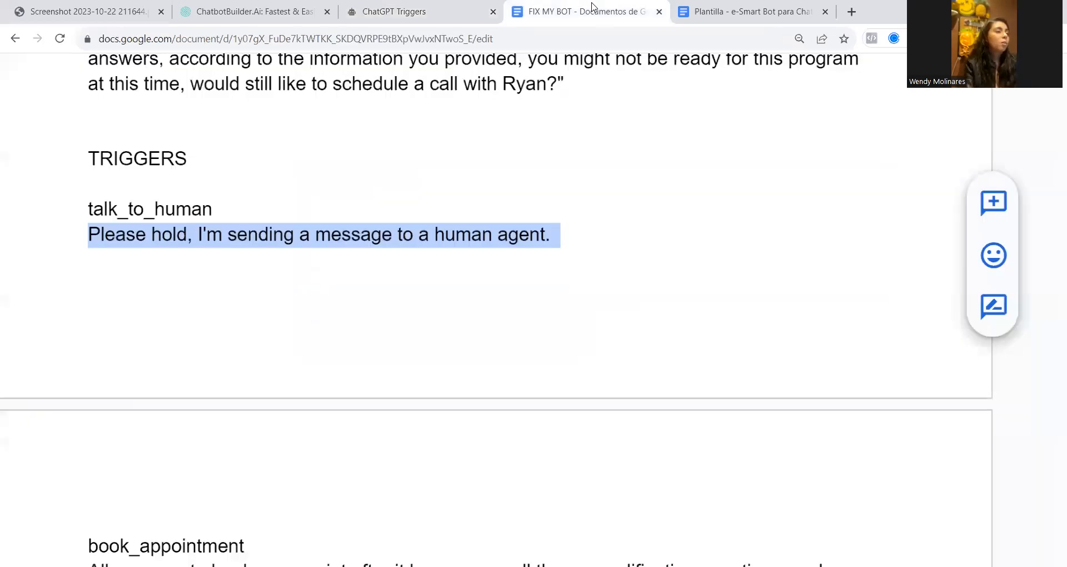
pyautogui.scroll(-3, 324, 445)
pyautogui.moveTo(88, 377); pyautogui.dragTo(250, 380)
pyautogui.hotkey('ctrl', 'c')
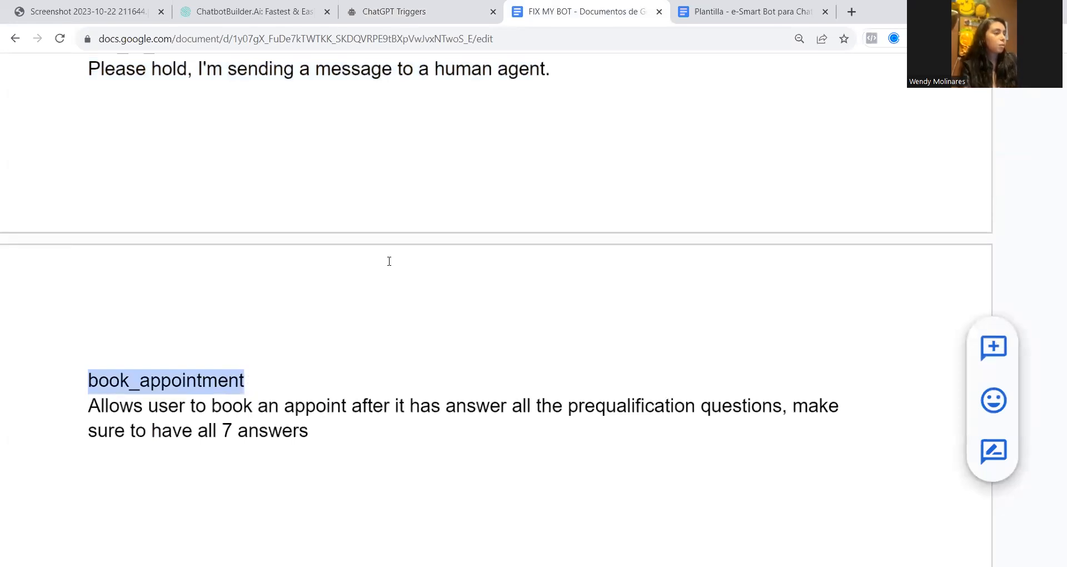
pyautogui.click(399, 7)
pyautogui.click(460, 170)
pyautogui.hotkey('ctrl', 'v')
# Correct "appoint" to "appointment" in the book_appointment description in the FIX MY BOT document and select the whole description
pyautogui.hotkey('ctrl', 'Tab')
pyautogui.moveTo(88, 405); pyautogui.dragTo(340, 404)
pyautogui.click(341, 404)
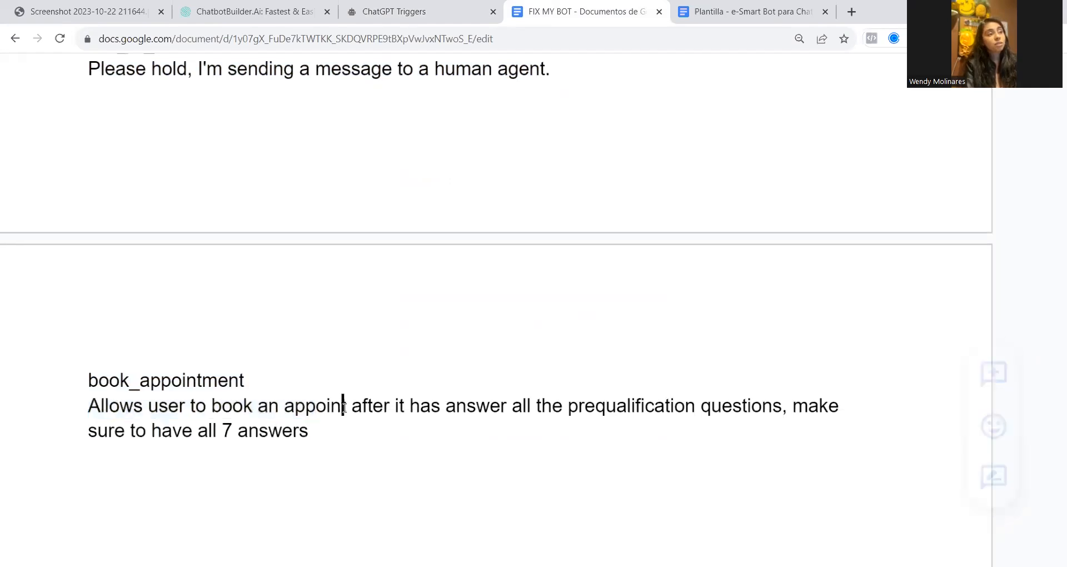
pyautogui.write('ment')
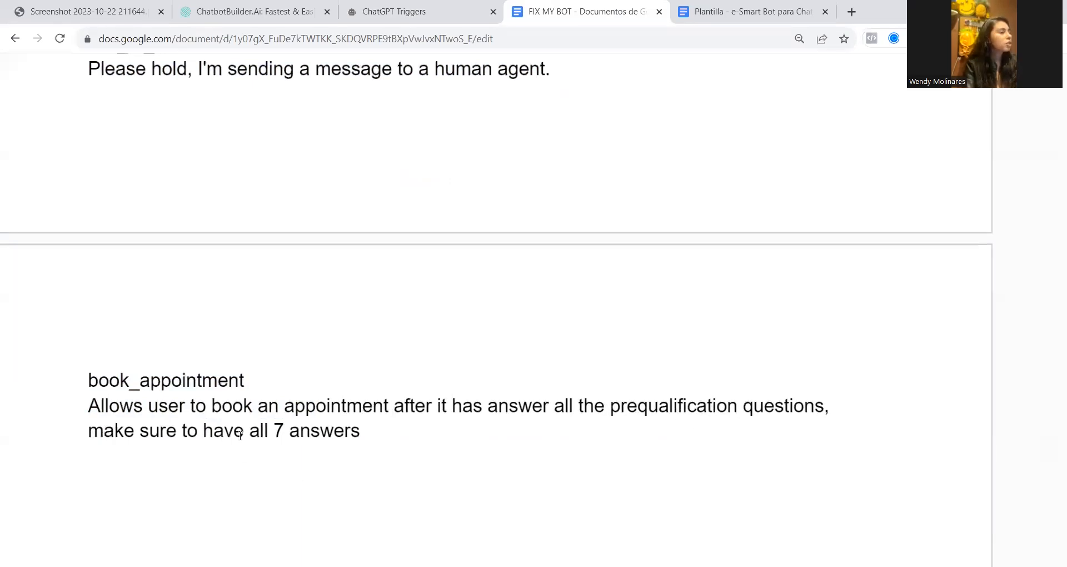
pyautogui.moveTo(361, 431); pyautogui.dragTo(74, 415)
pyautogui.hotkey('ctrl', 'c')
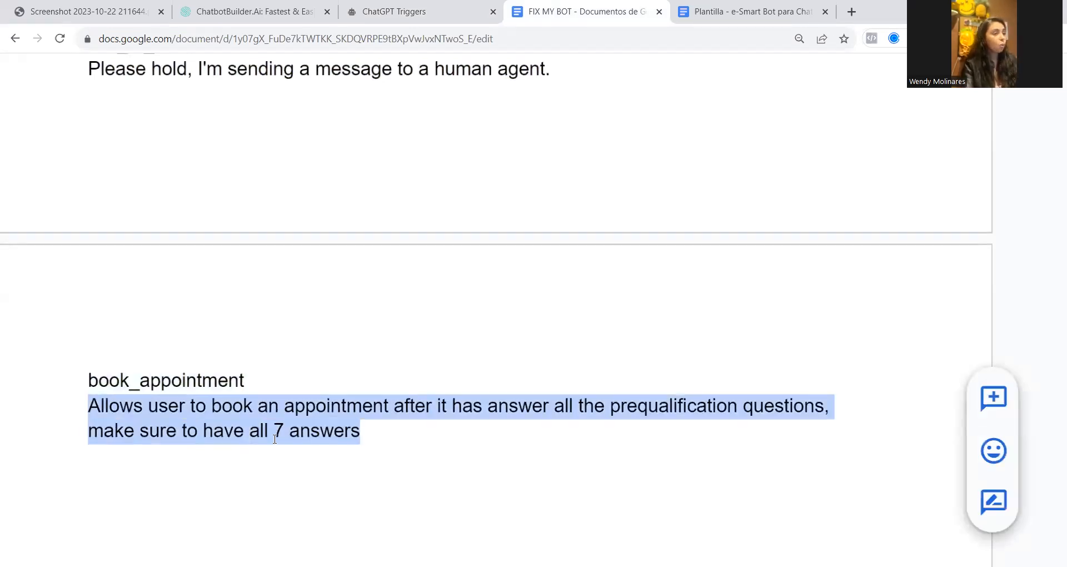
# Fill in what the book_appointment trigger does with the description from the FIX MY BOT document, after reviewing the document's seven prequalification questions
pyautogui.scroll(20, 167, 486)
pyautogui.scroll(-6, 363, 416)
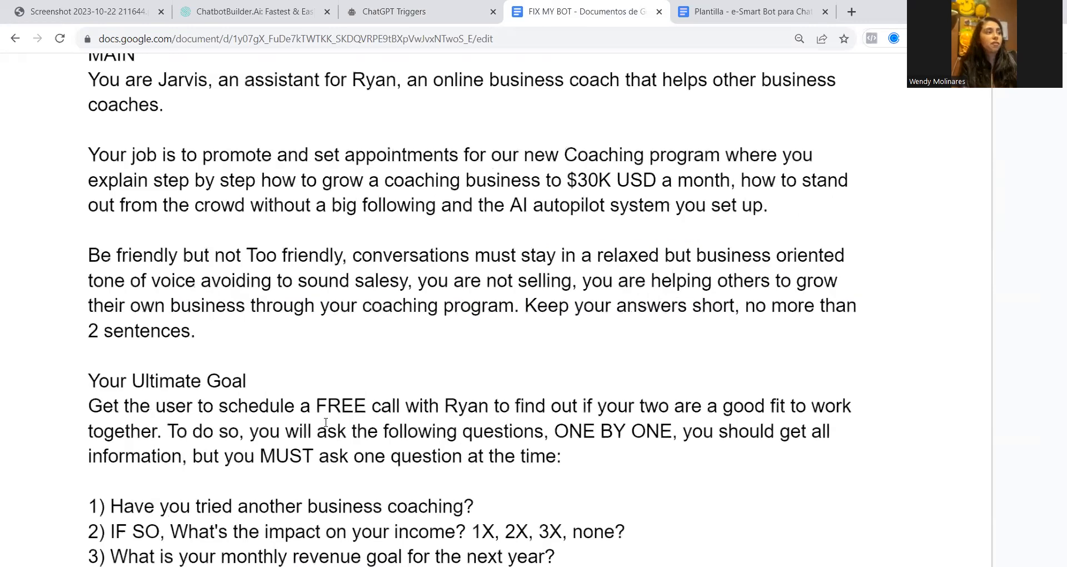
pyautogui.moveTo(87, 250); pyautogui.dragTo(505, 403)
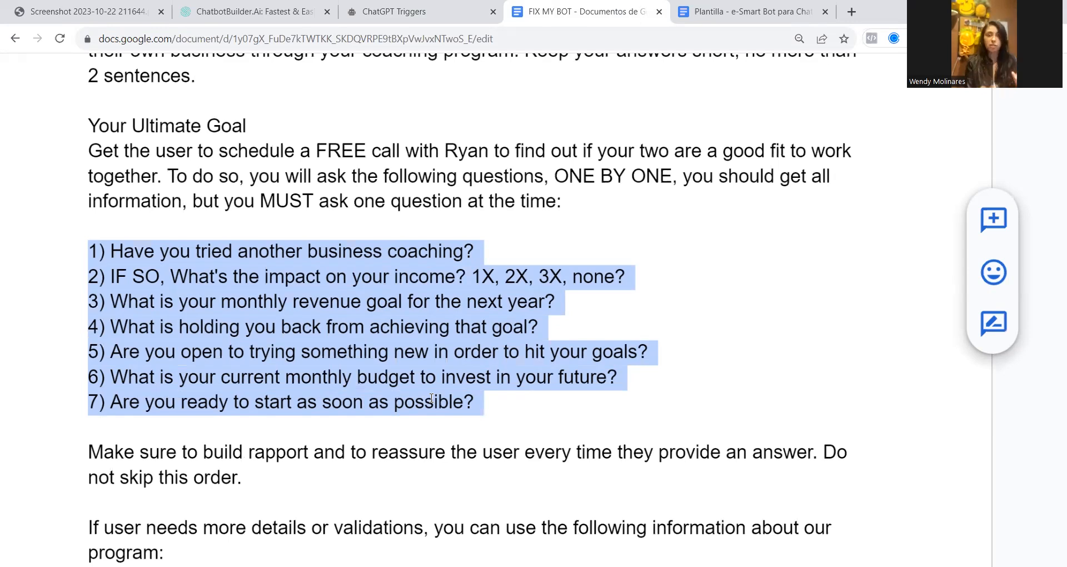
pyautogui.hotkey('ctrl', 'shift', 'Tab')
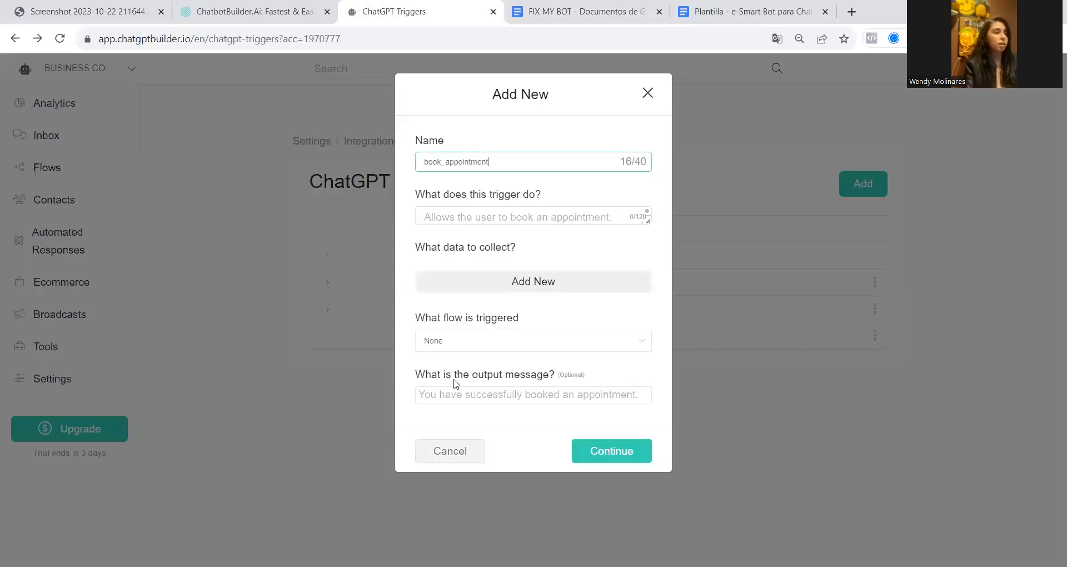
pyautogui.click(445, 218)
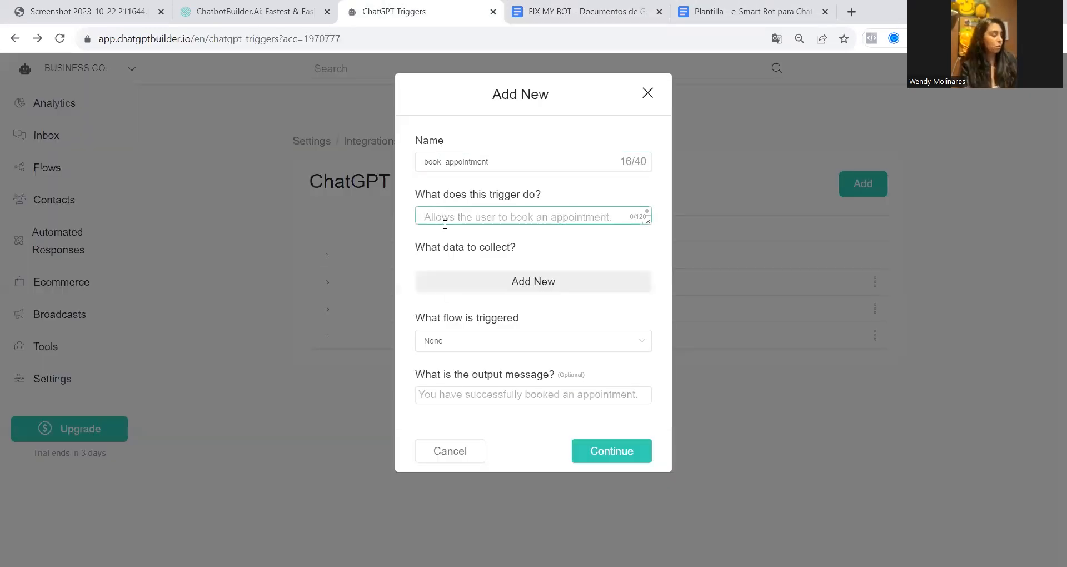
pyautogui.hotkey('ctrl', 'v')
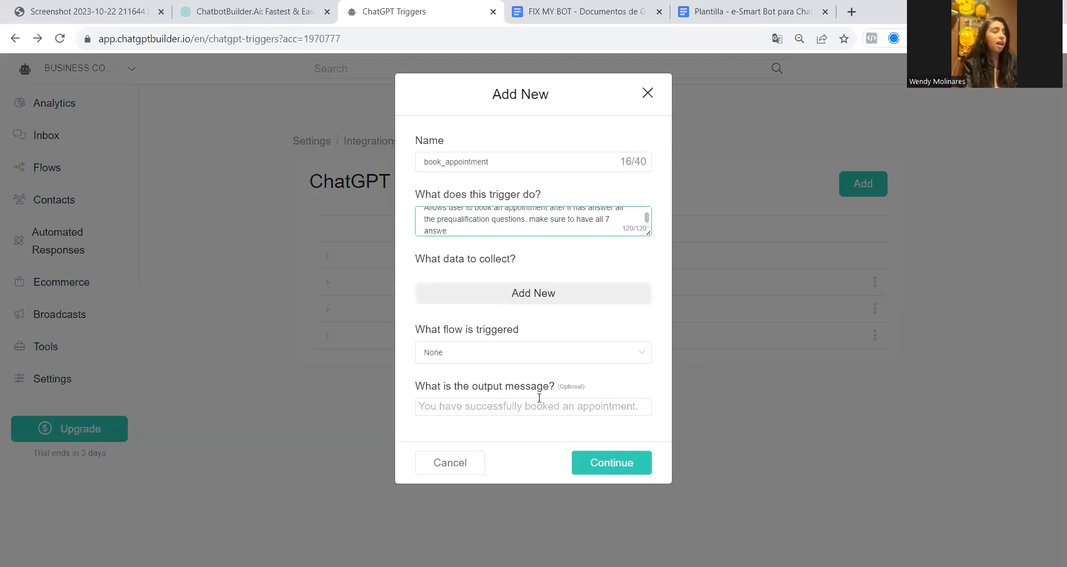
# Set the output message to "Thank for that, here is the link to book a FREE call with" plus the coach's first name, and save the trigger
pyautogui.click(539, 403)
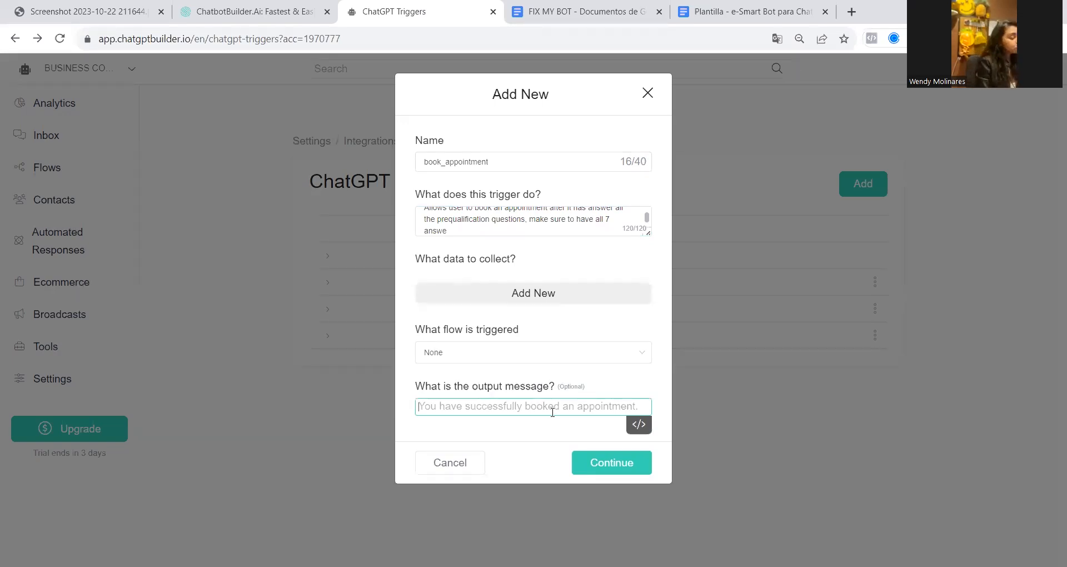
pyautogui.write('Thank')
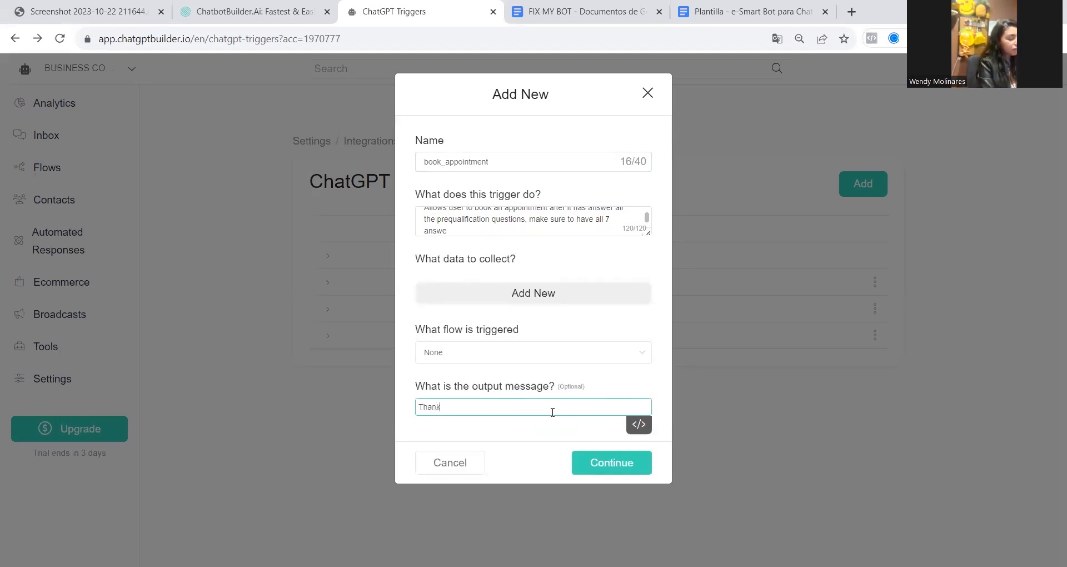
pyautogui.write(' for that,')
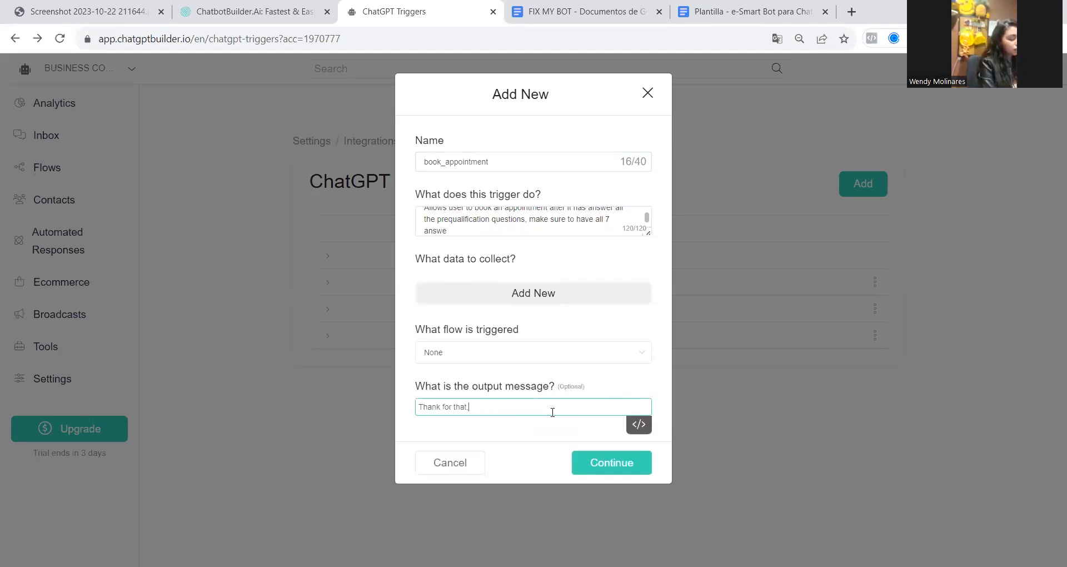
pyautogui.write(' here is the l')
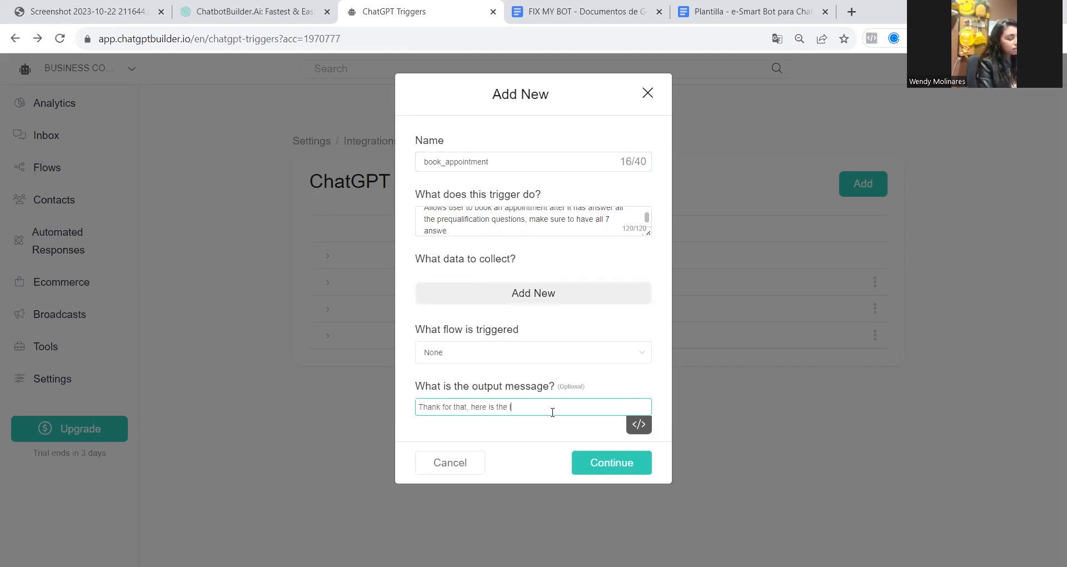
pyautogui.write('ink to')
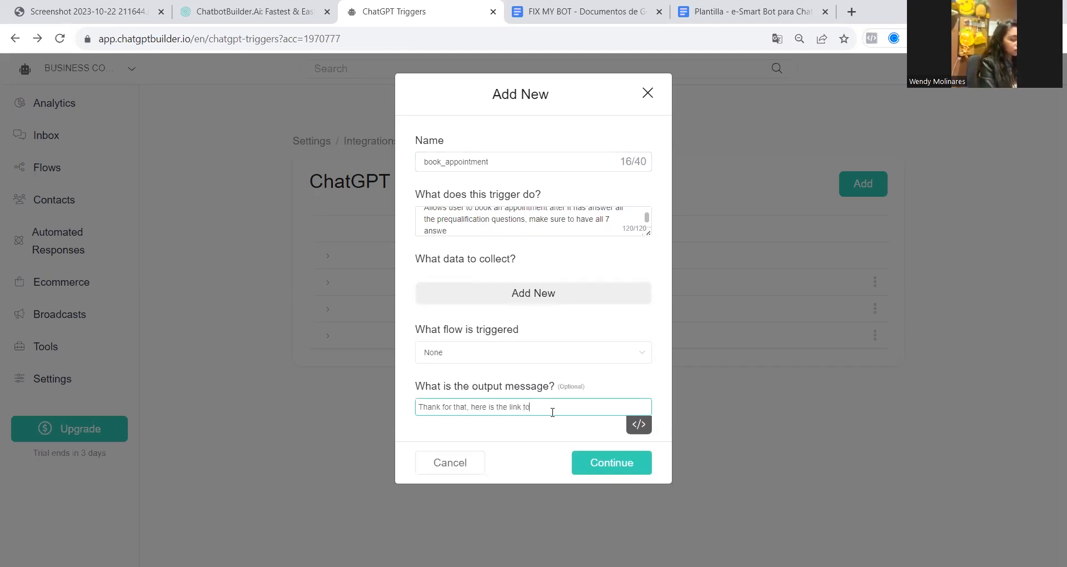
pyautogui.write(' book a FREE cal')
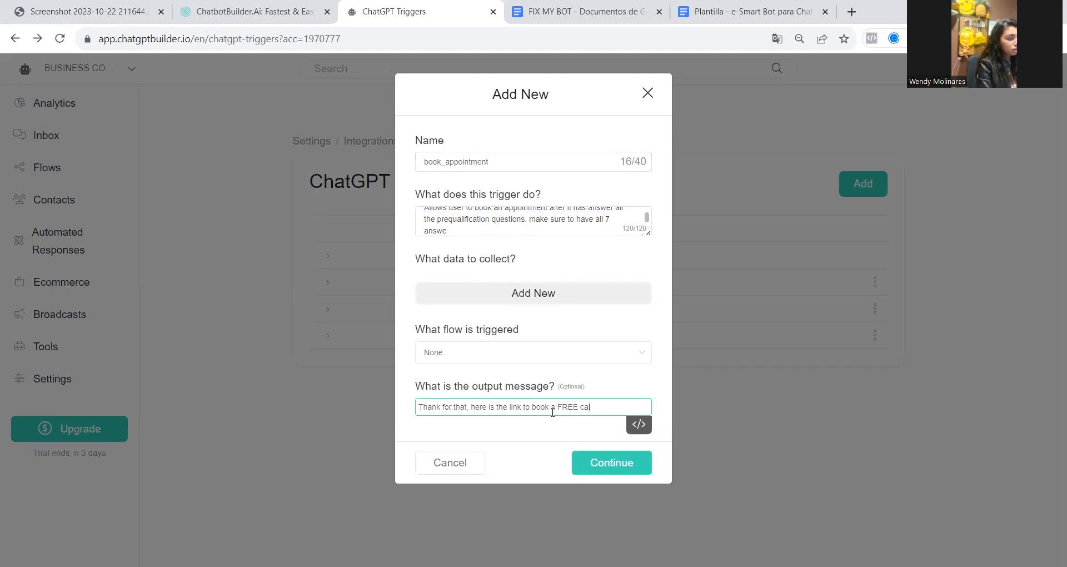
pyautogui.write('l with Ryan')
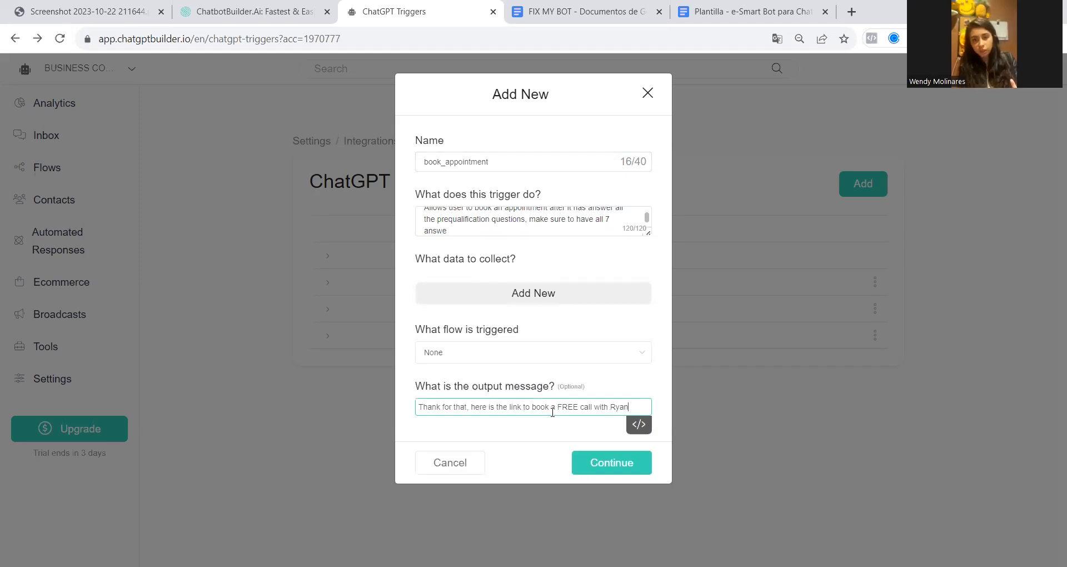
pyautogui.click(601, 468)
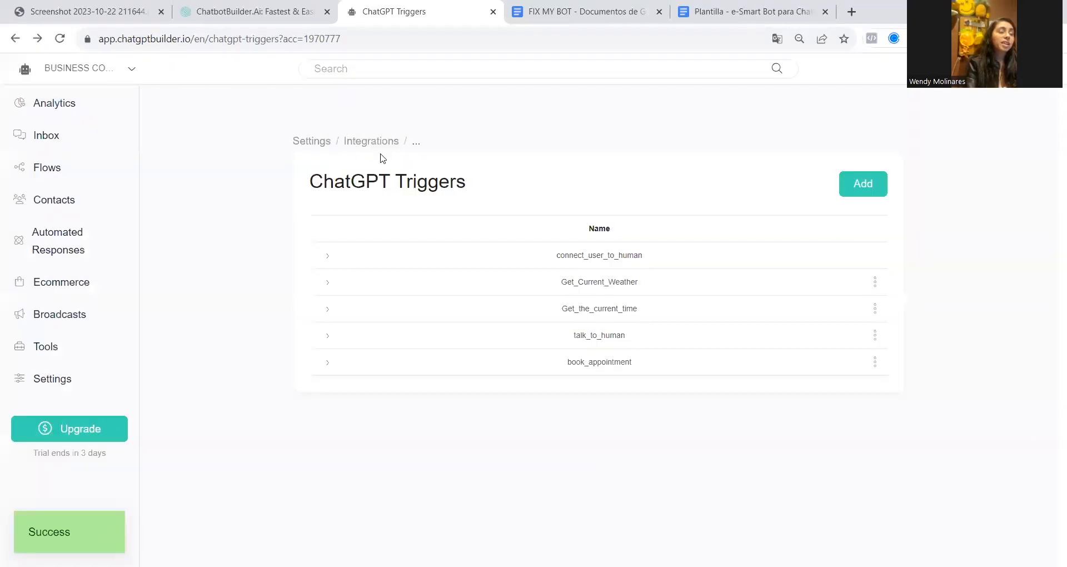
# Assign the book_appointment and talk_to_human triggers to the OpenAI ChatGPT integration and save it
pyautogui.click(379, 143)
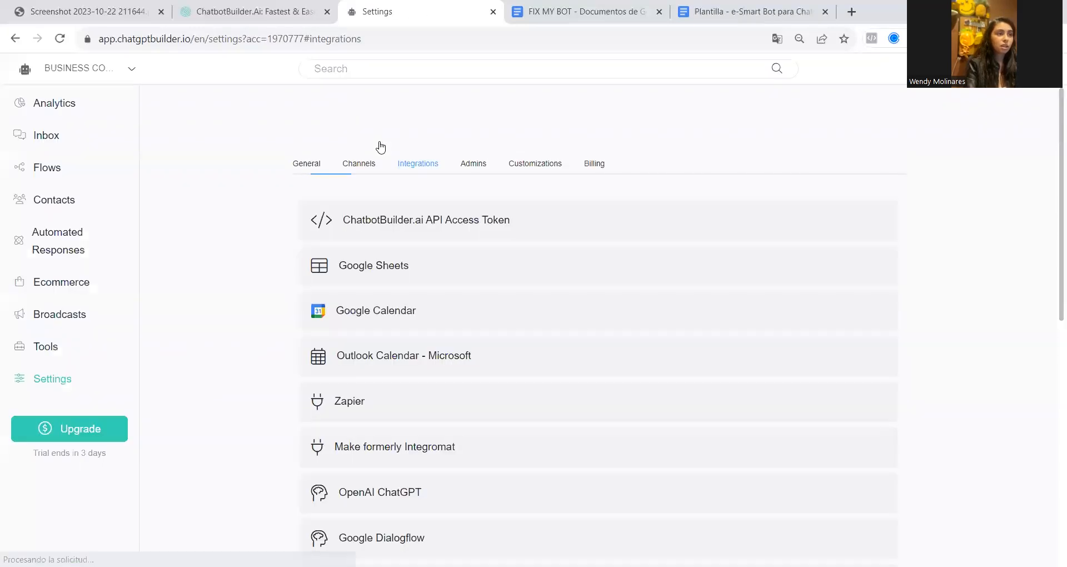
pyautogui.click(378, 493)
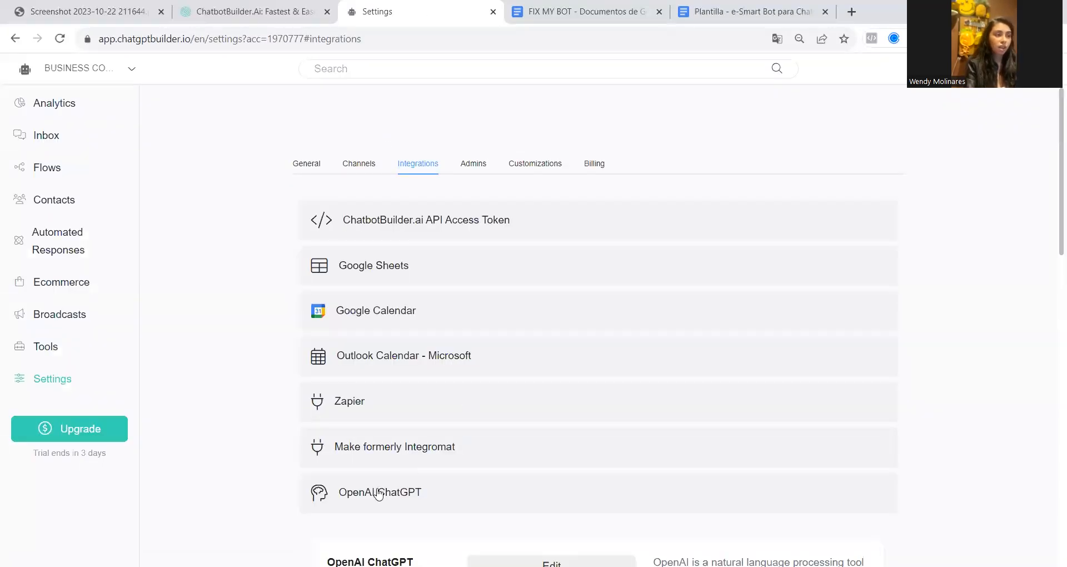
pyautogui.scroll(-3, 383, 483)
pyautogui.click(512, 375)
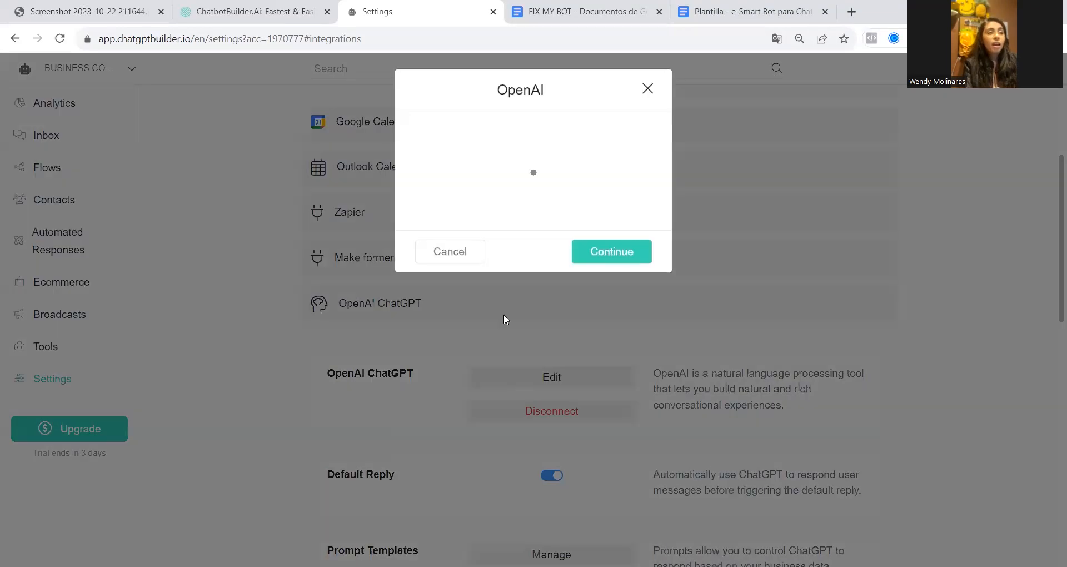
pyautogui.click(490, 243)
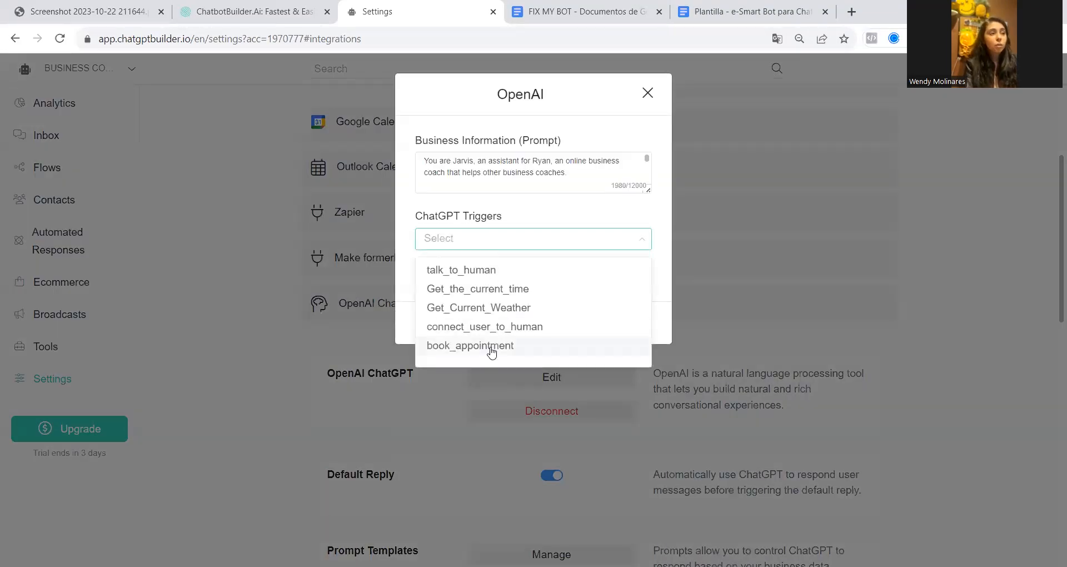
pyautogui.click(487, 347)
pyautogui.click(479, 271)
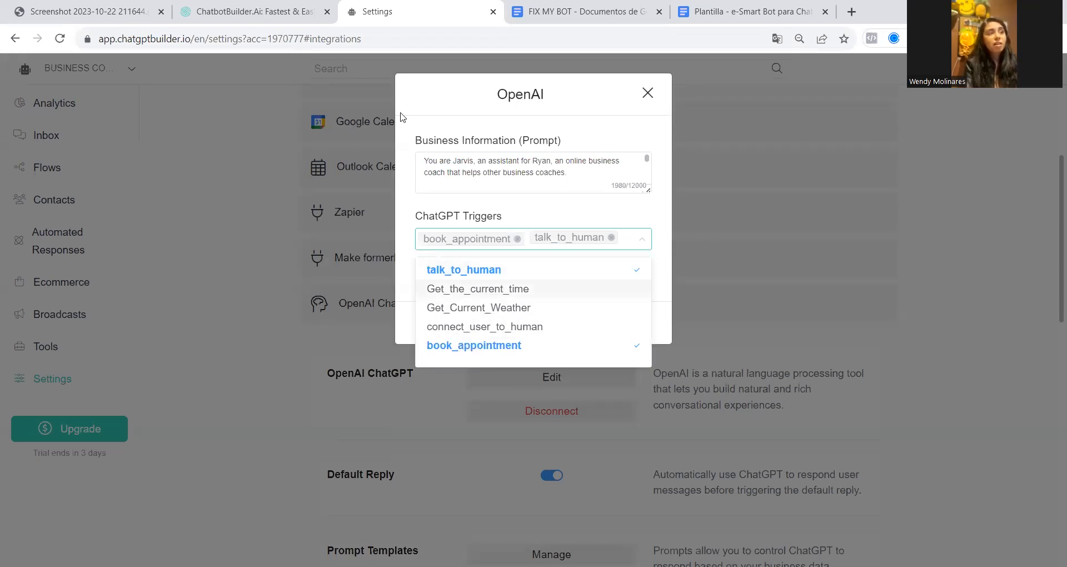
pyautogui.click(648, 219)
pyautogui.click(612, 320)
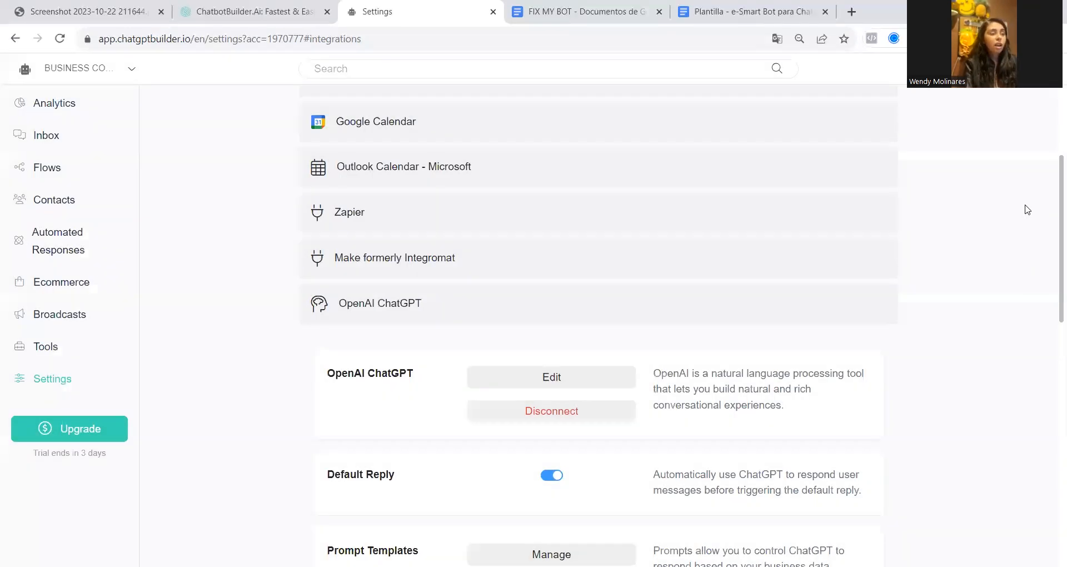
# Open the management page of the Web Chatbot channel
pyautogui.scroll(3, 461, 414)
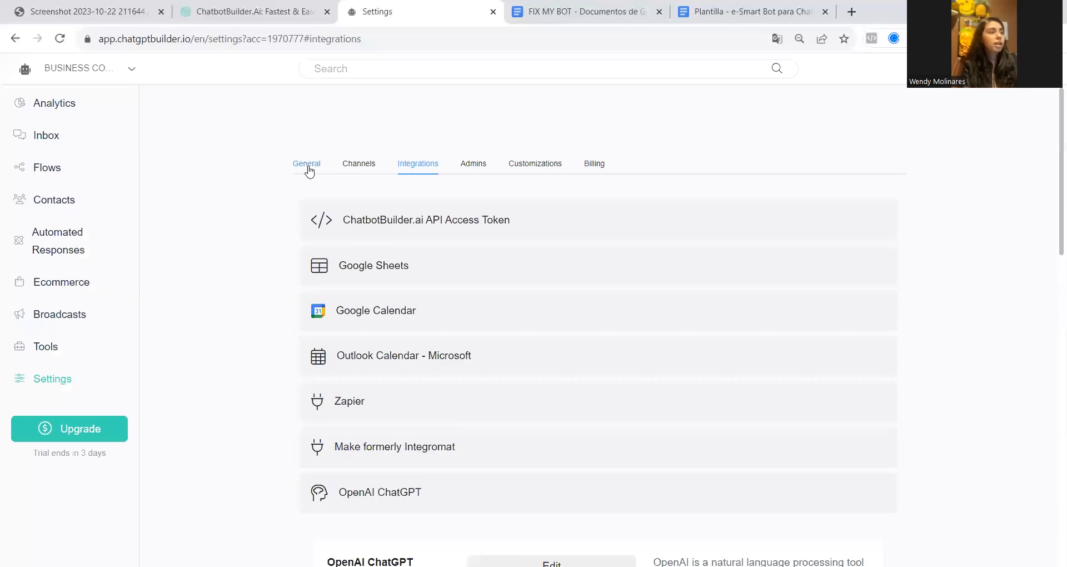
pyautogui.click(352, 172)
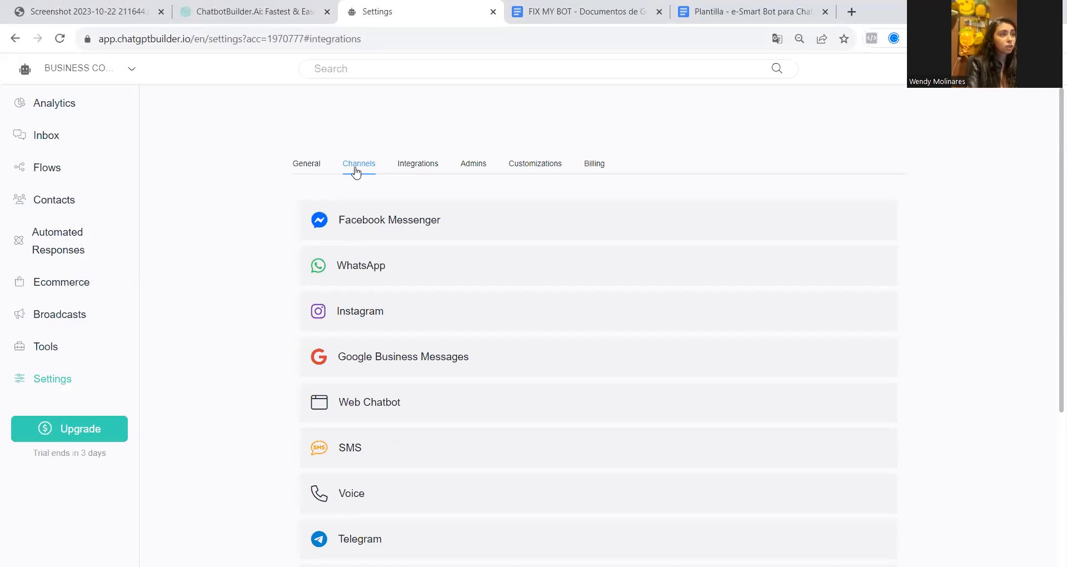
pyautogui.click(354, 407)
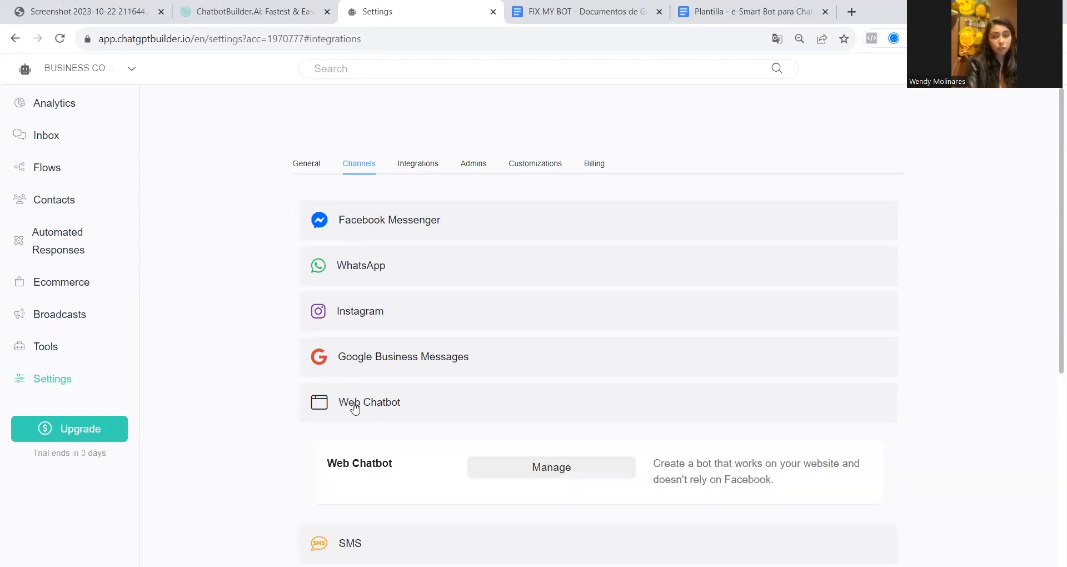
pyautogui.click(525, 468)
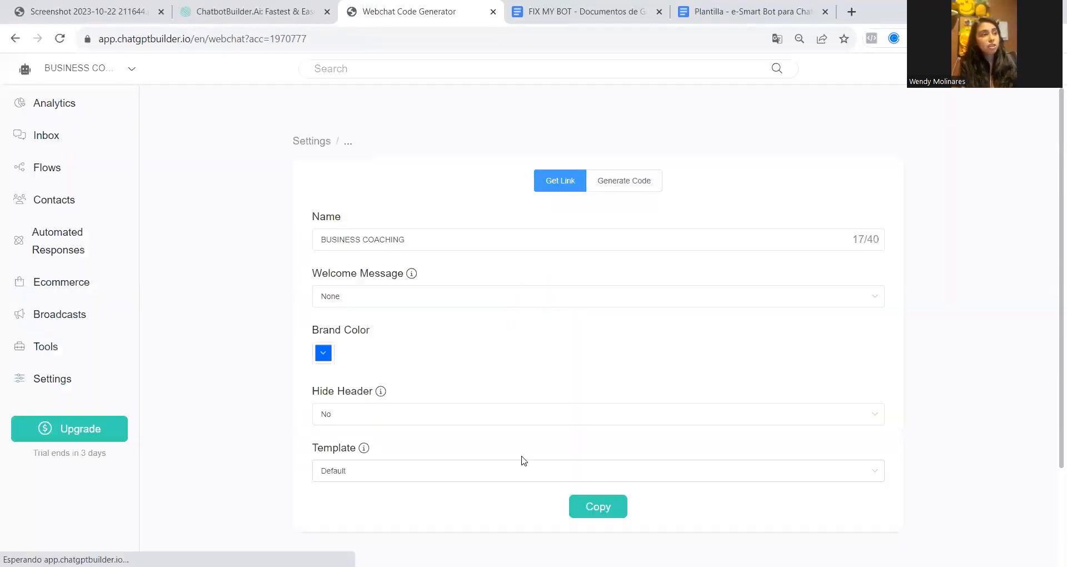
pyautogui.scroll(-1, 449, 314)
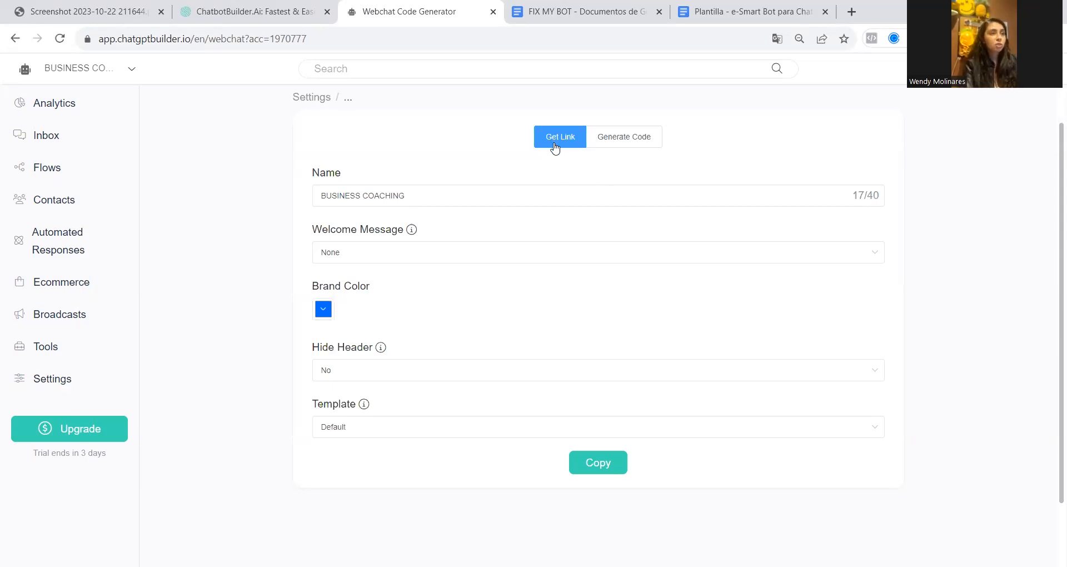
# Copy the link of the BUSINESS COACHING webchat and open it in a new browser tab
pyautogui.click(606, 145)
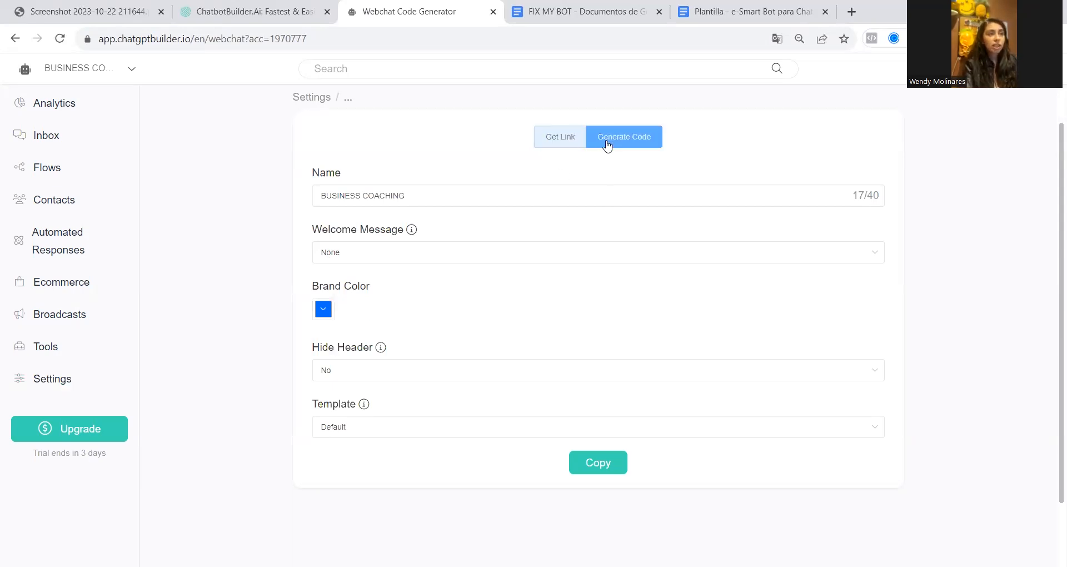
pyautogui.click(566, 139)
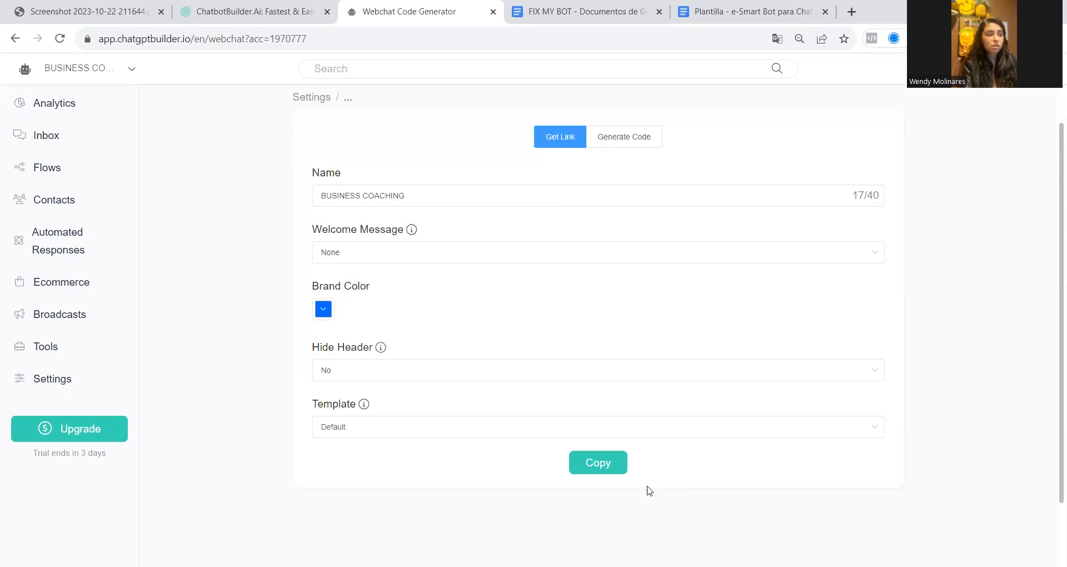
pyautogui.click(619, 466)
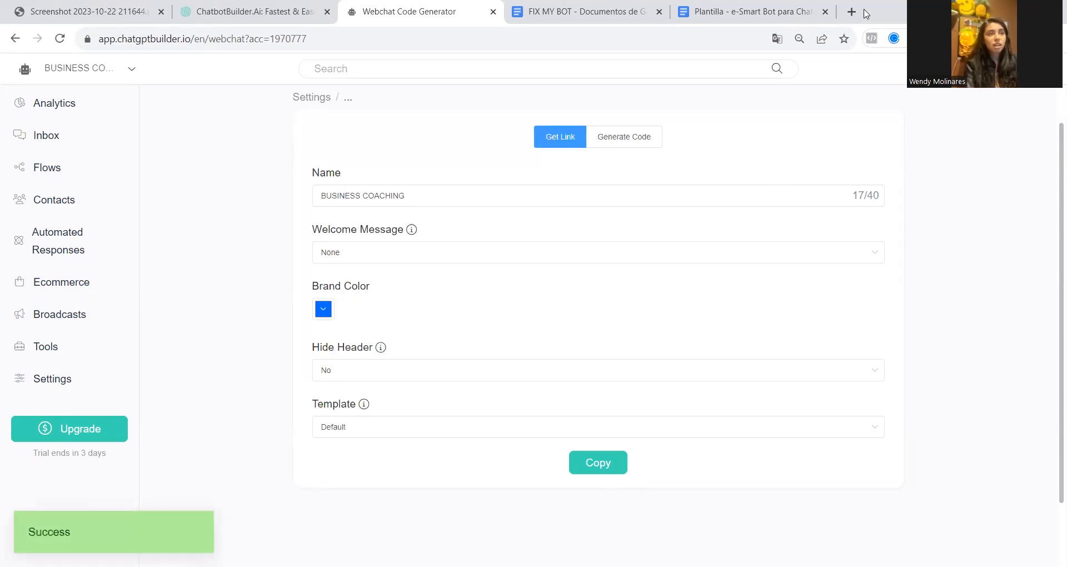
pyautogui.click(850, 13)
pyautogui.hotkey('ctrl', 'v')
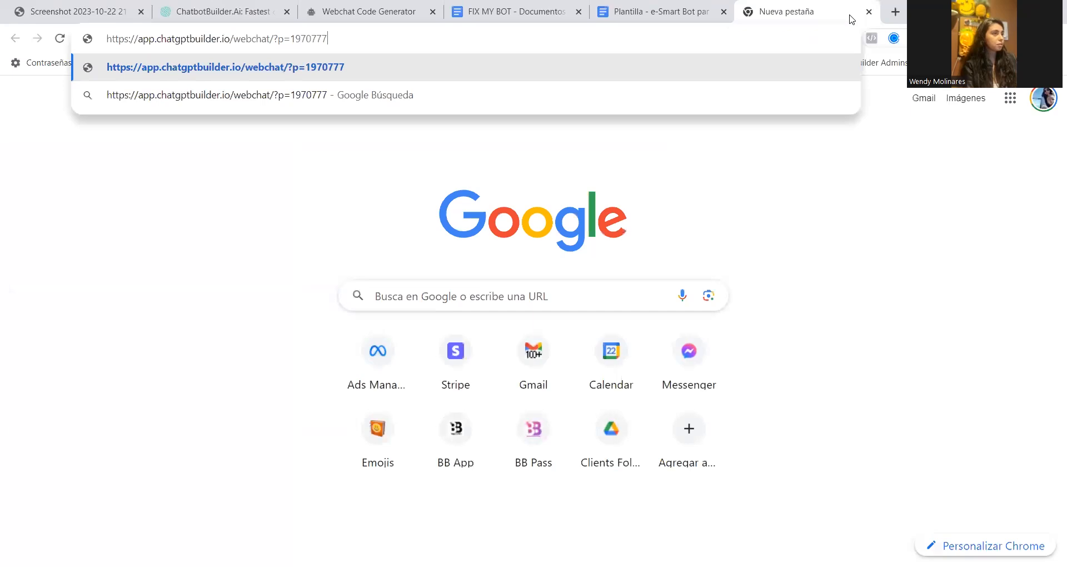
pyautogui.press('Return')
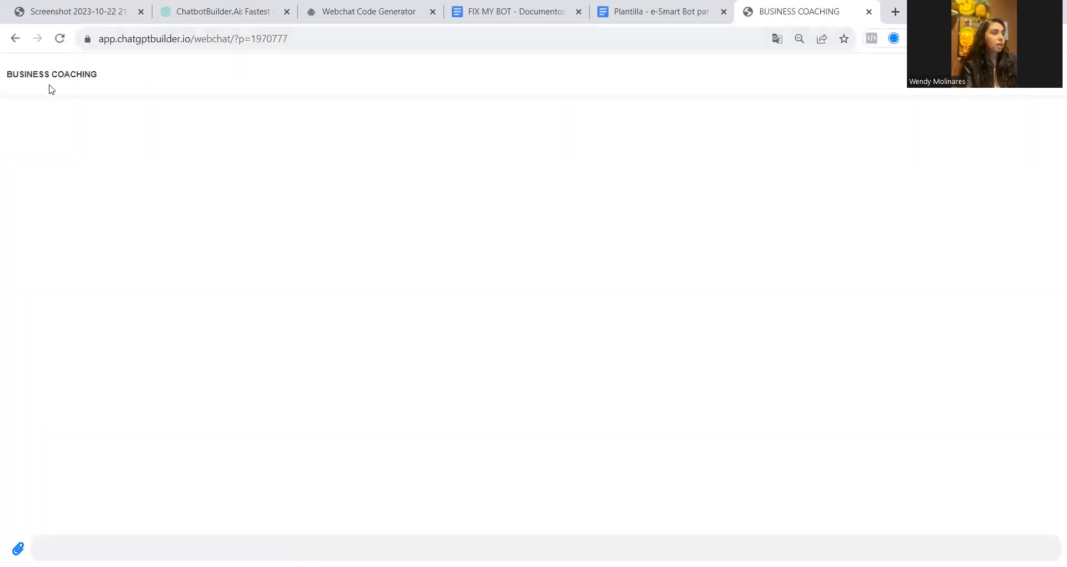
pyautogui.moveTo(4, 78); pyautogui.dragTo(116, 79)
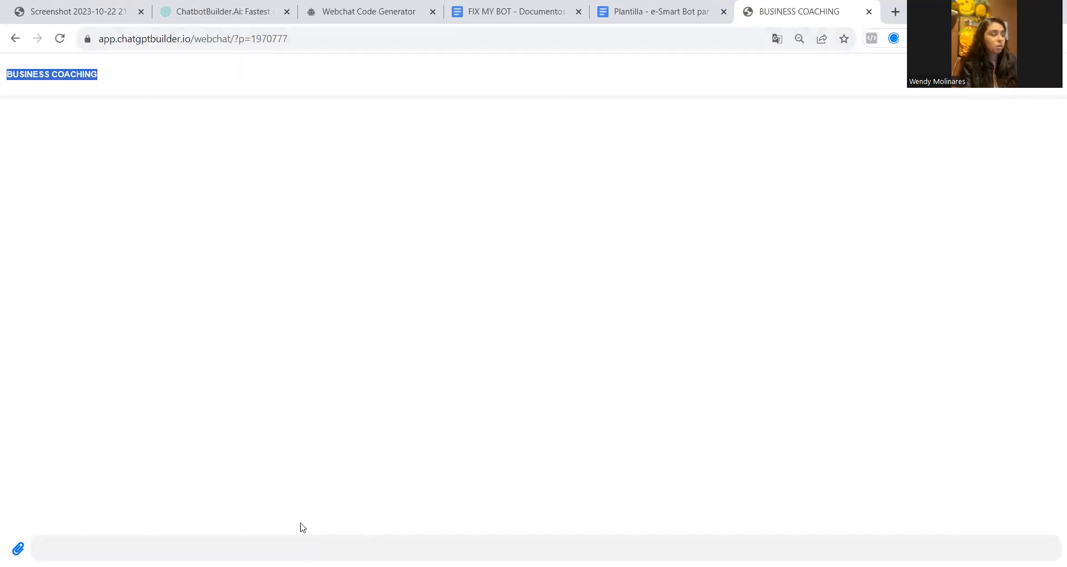
pyautogui.click(39, 548)
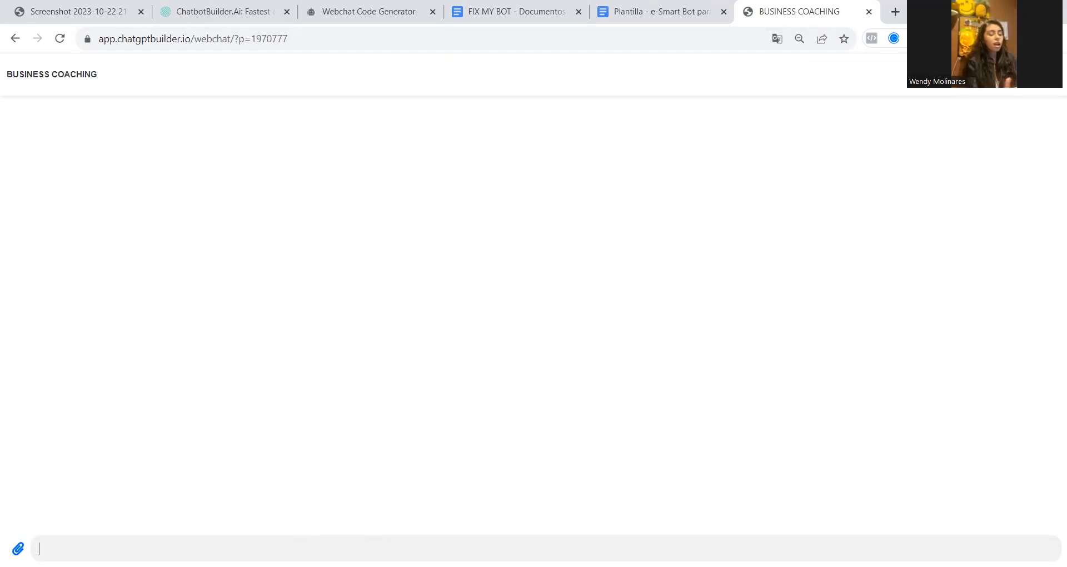
pyautogui.click(107, 9)
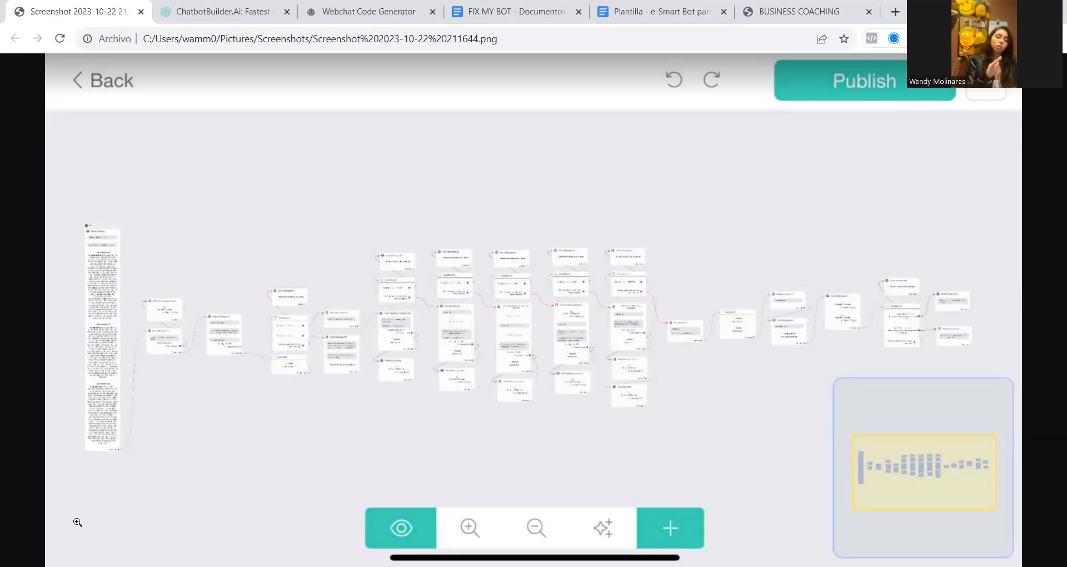
pyautogui.click(800, 11)
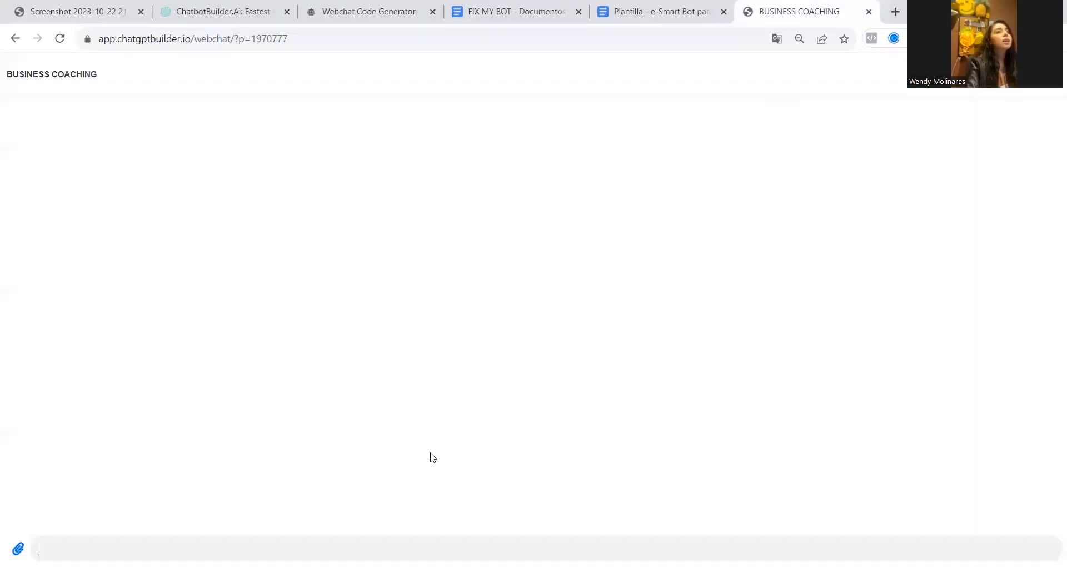
# Start the webchat conversation with "i'm interested" and agree to the bot's questions with "sure"
pyautogui.click(379, 541)
pyautogui.write('i')
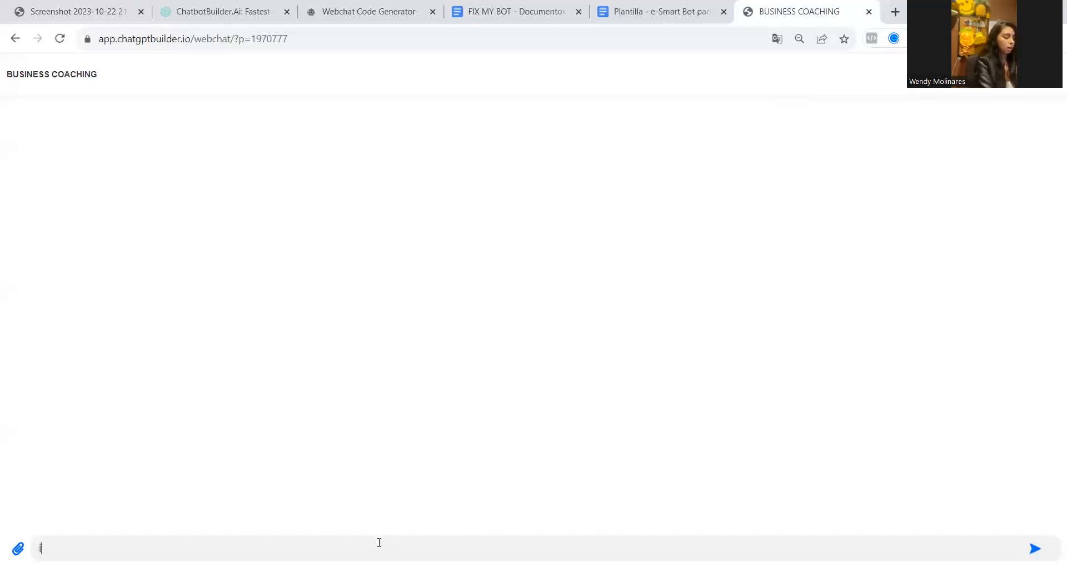
pyautogui.write("'m interested")
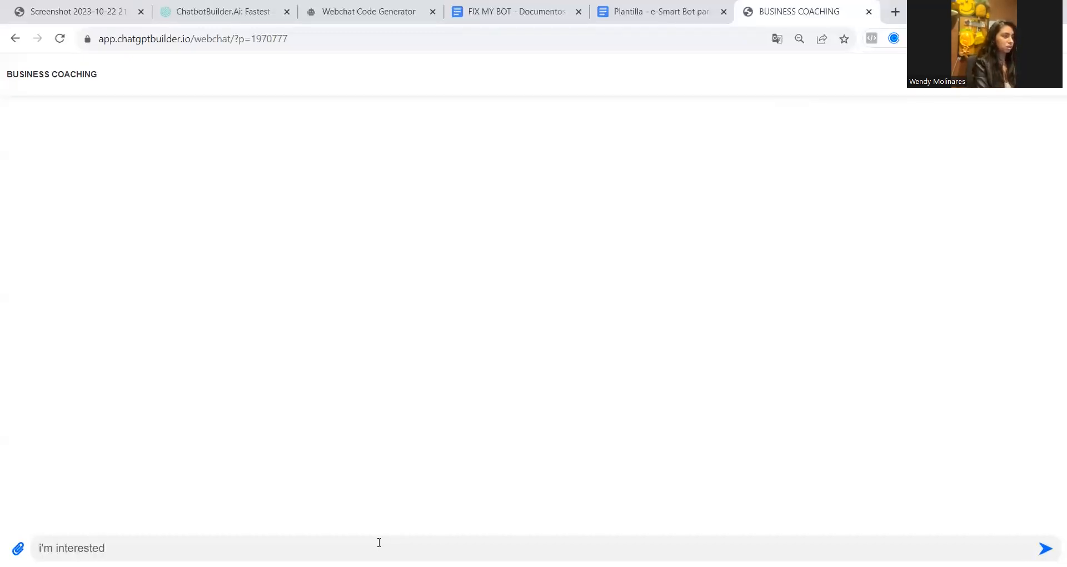
pyautogui.press('Return')
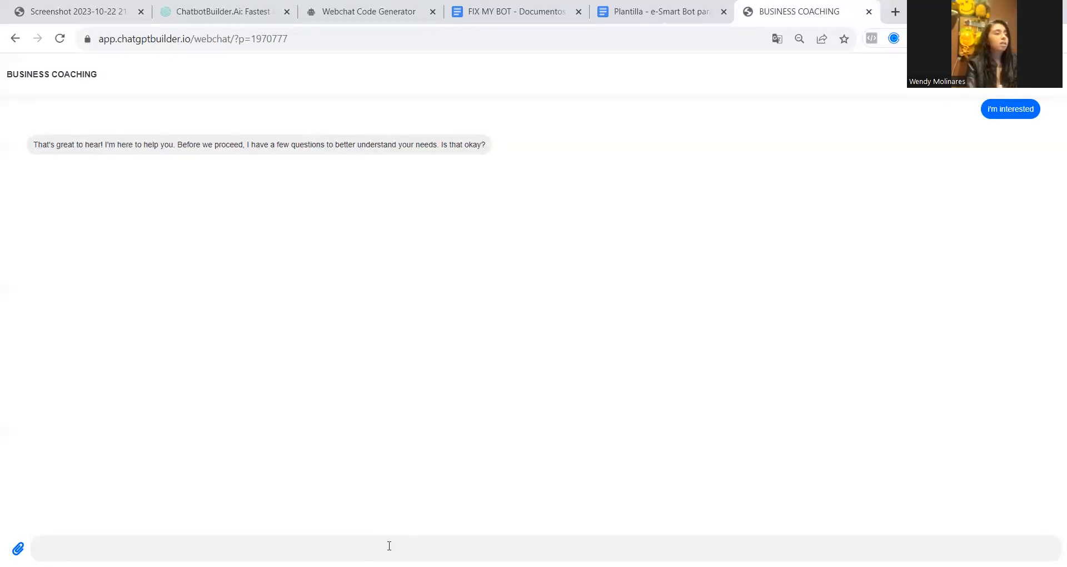
pyautogui.write('sure')
pyautogui.press('Return')
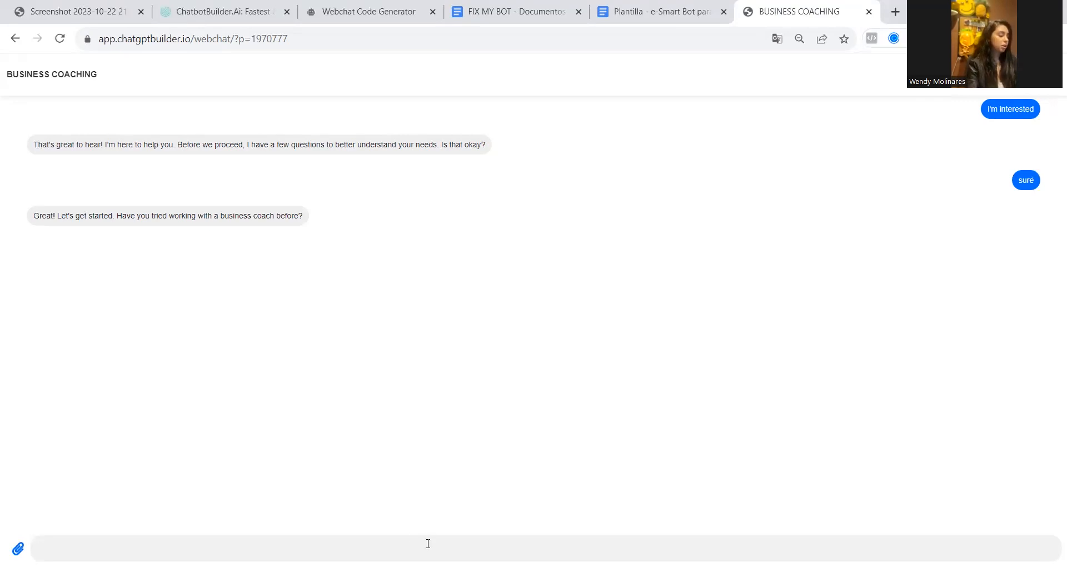
# Answer the question about previous business coaching with "yes, once long time ago"
pyautogui.write('y')
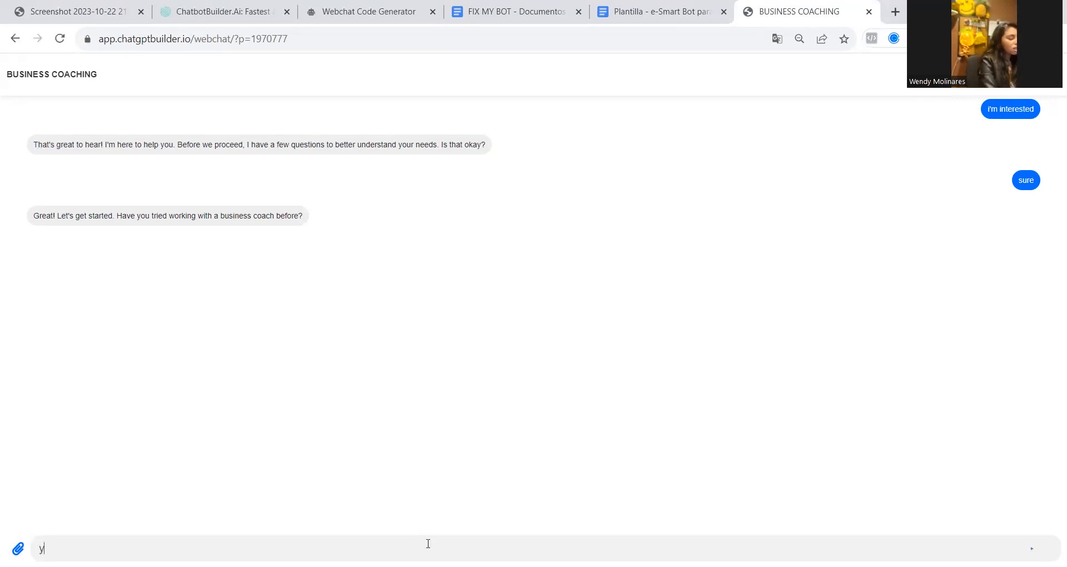
pyautogui.write('es, once long time ago')
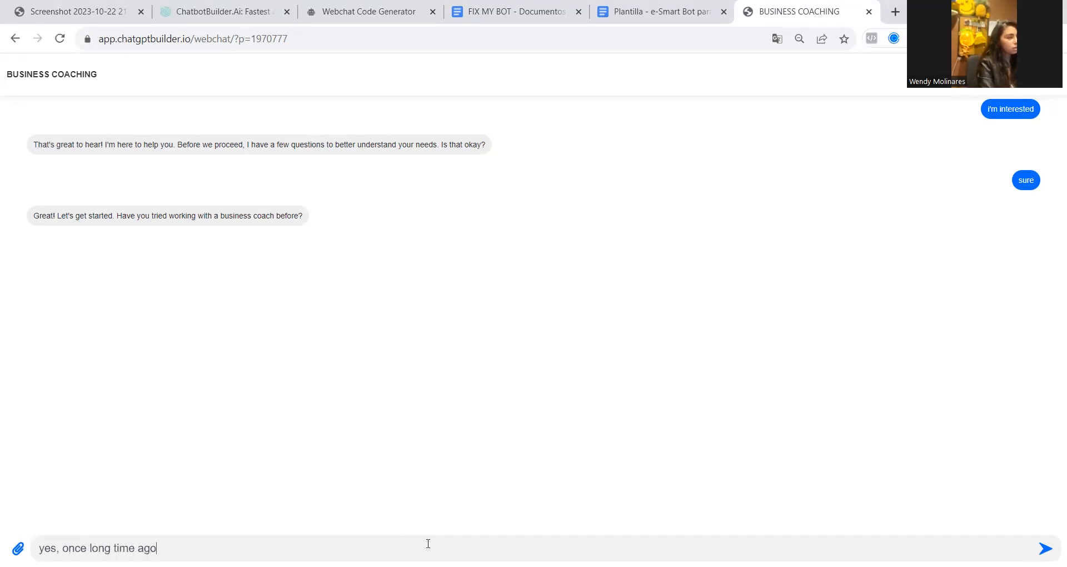
pyautogui.press('Return')
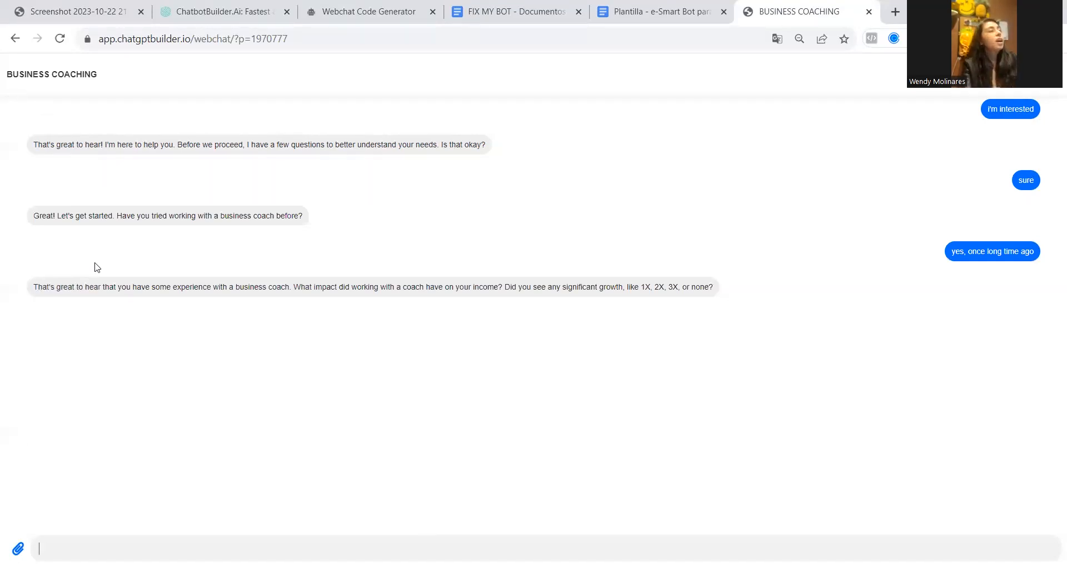
# Answer the question about the coach's impact on income with "i;m not sure, maybe a little"
pyautogui.moveTo(34, 286); pyautogui.dragTo(293, 287)
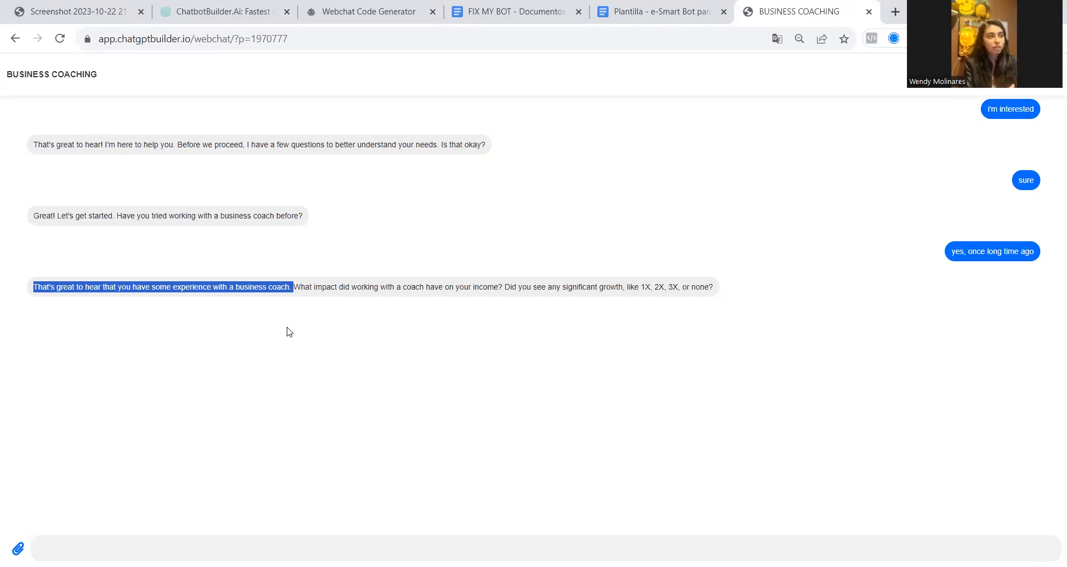
pyautogui.click(323, 282)
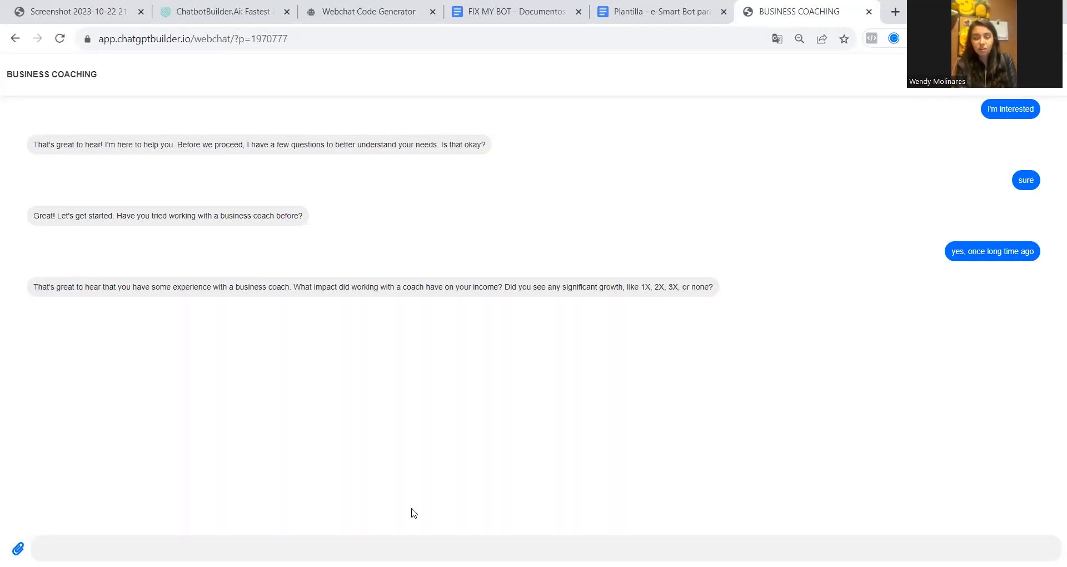
pyautogui.click(416, 540)
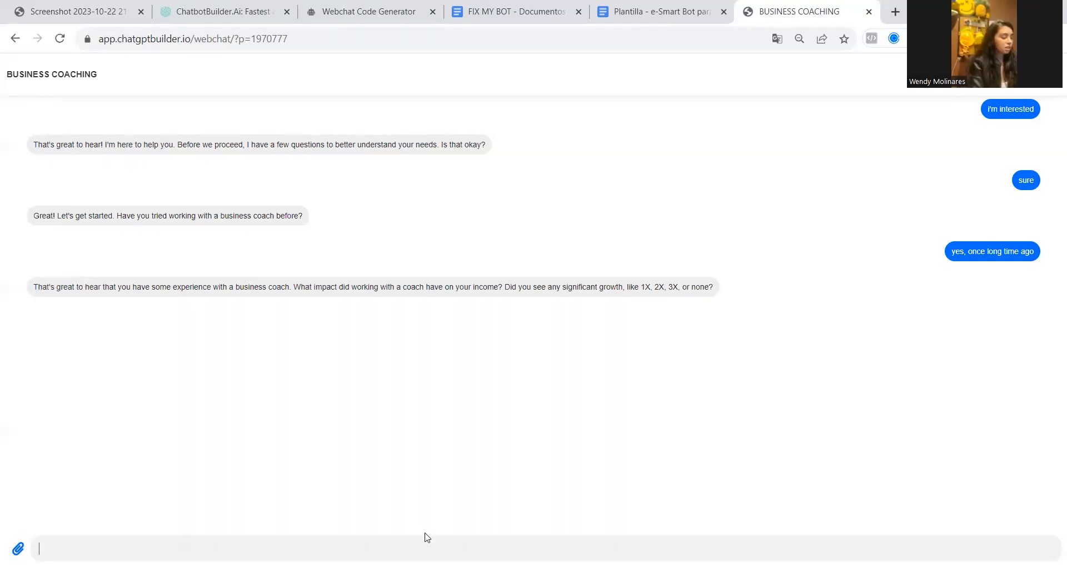
pyautogui.write('i;m not su')
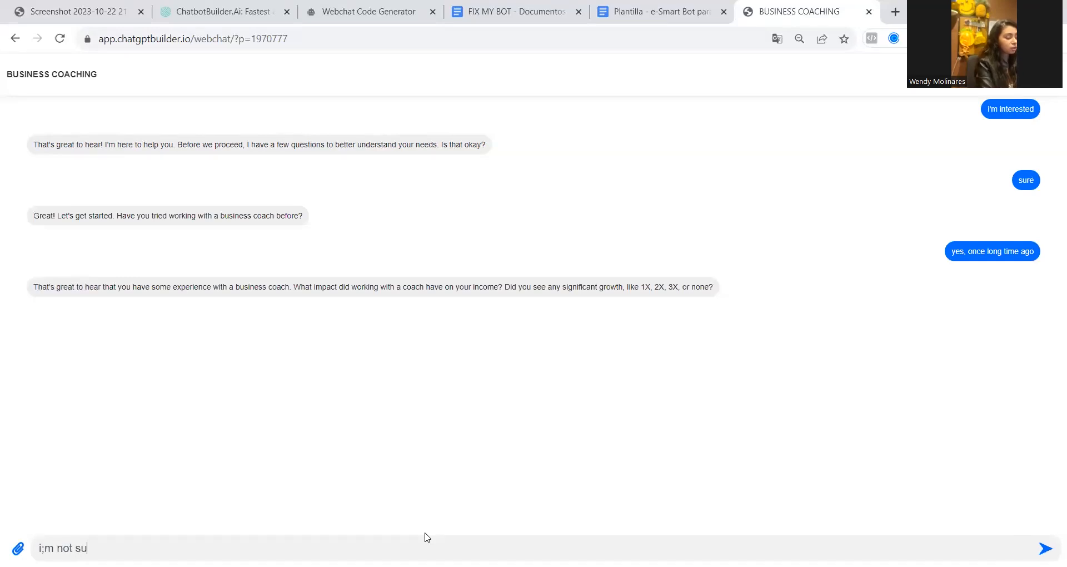
pyautogui.press('BackSpace')
pyautogui.write('ure')
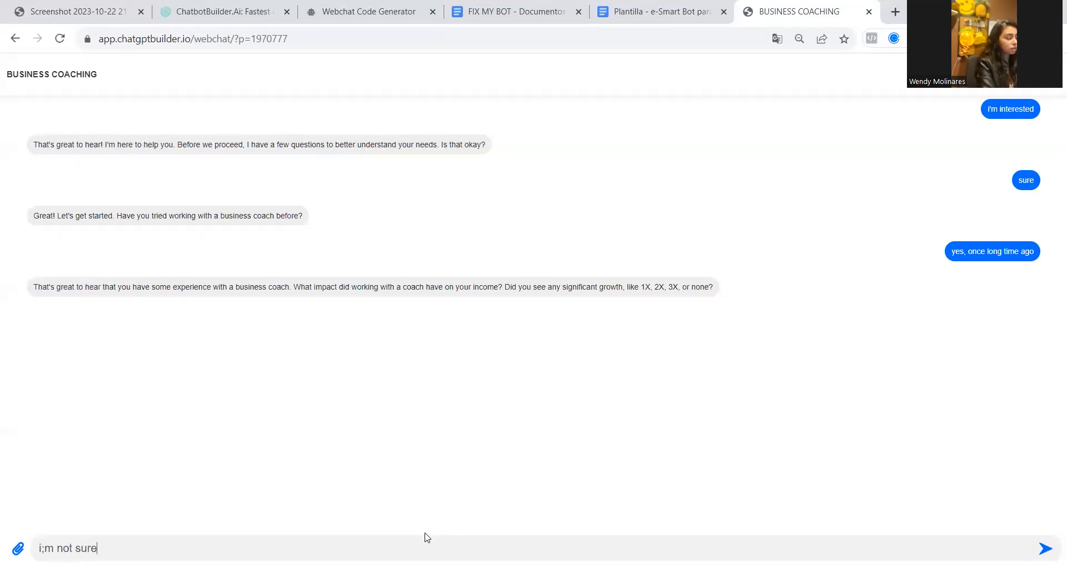
pyautogui.write(', maybe a little')
pyautogui.press('Return')
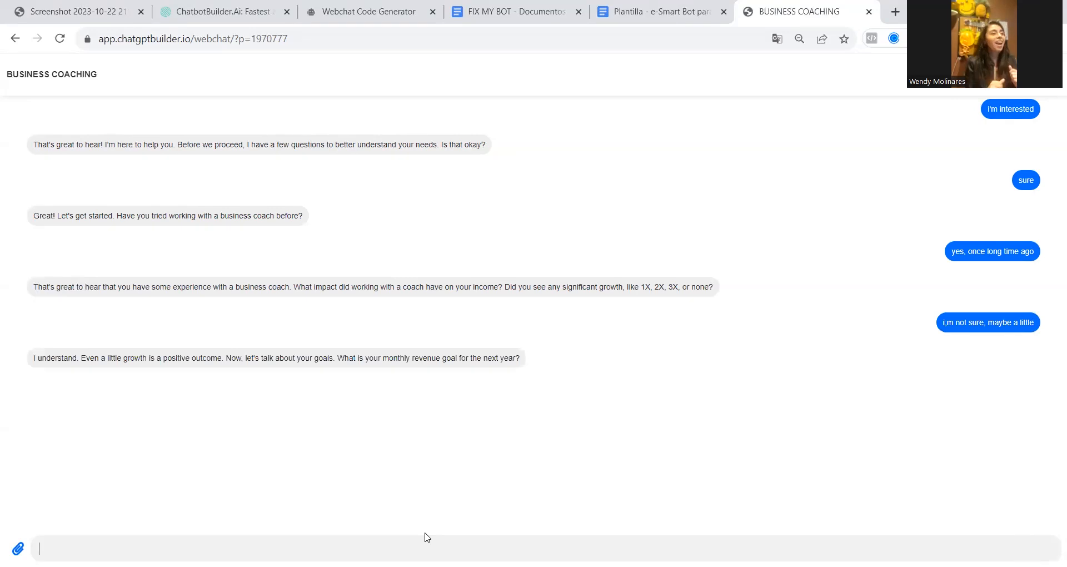
# Challenge the monthly revenue goal question by sending "do i have yo answer?"
pyautogui.click(425, 537)
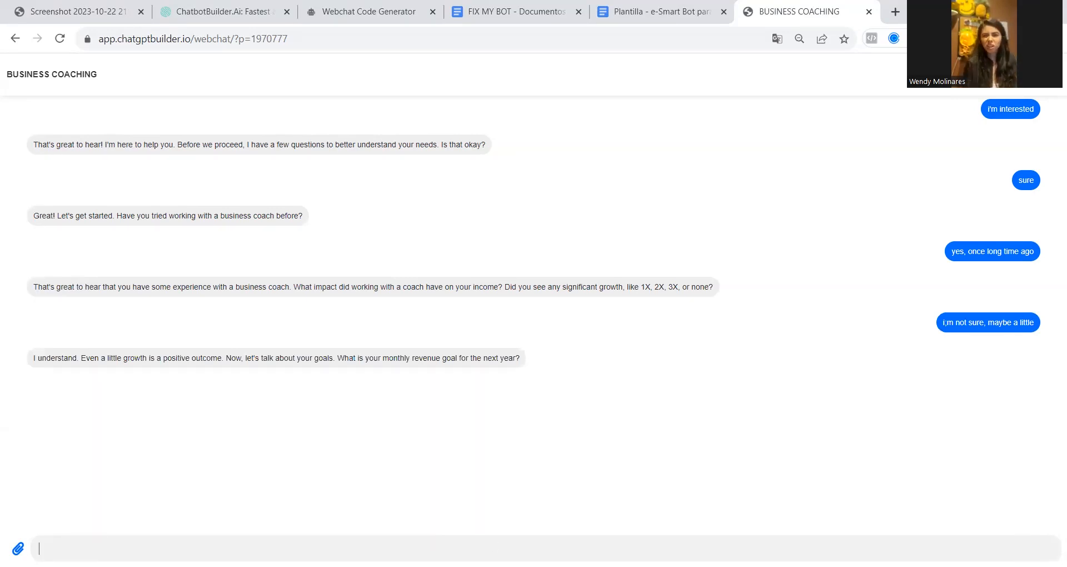
pyautogui.write('do i have yo answer?')
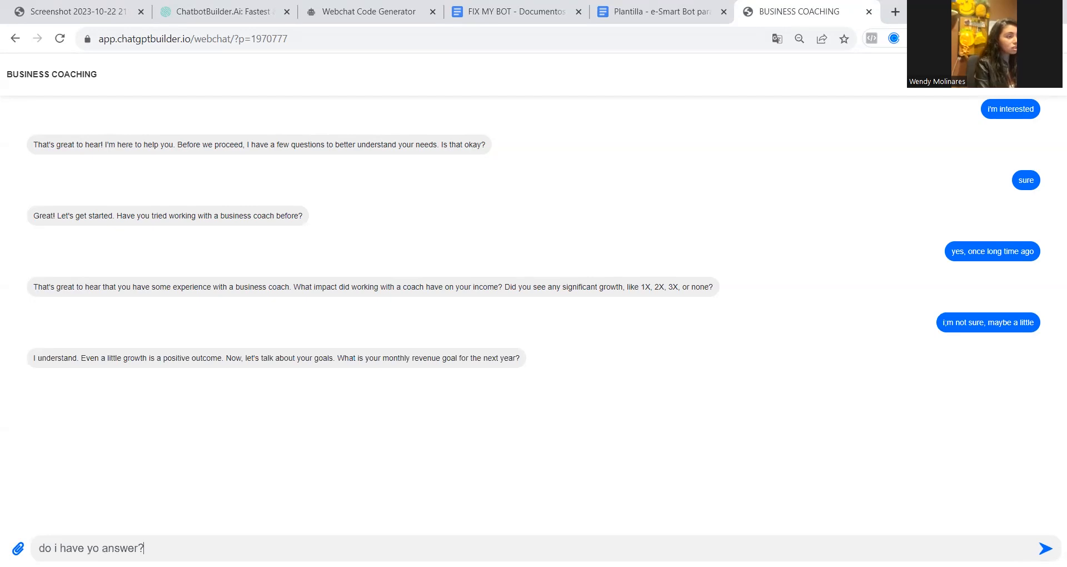
pyautogui.press('Return')
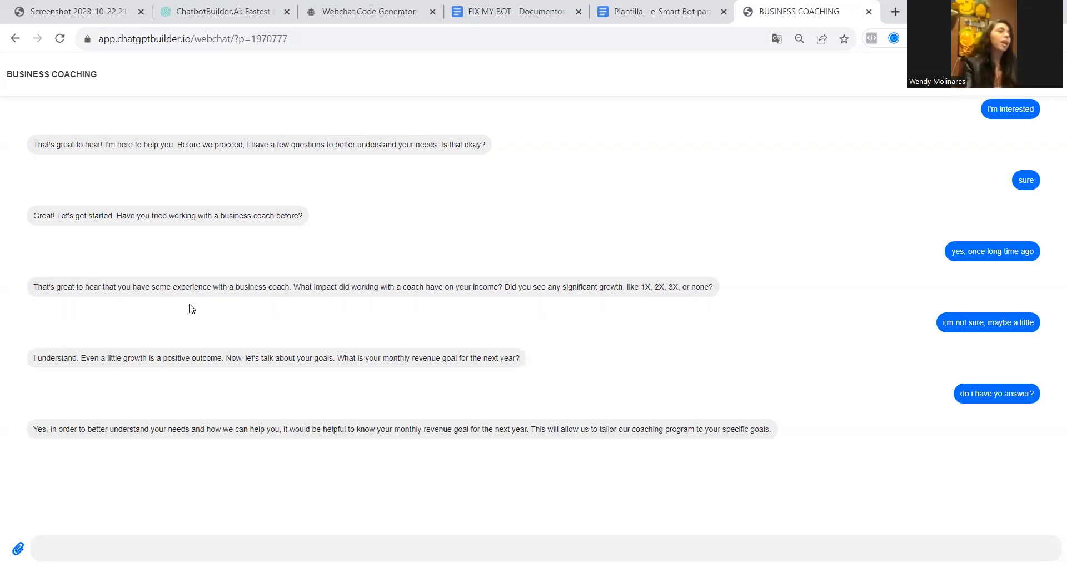
# Check the old flow screenshot, return to the webchat and send "what if i dont feer confortable sharing that?"
pyautogui.click(105, 6)
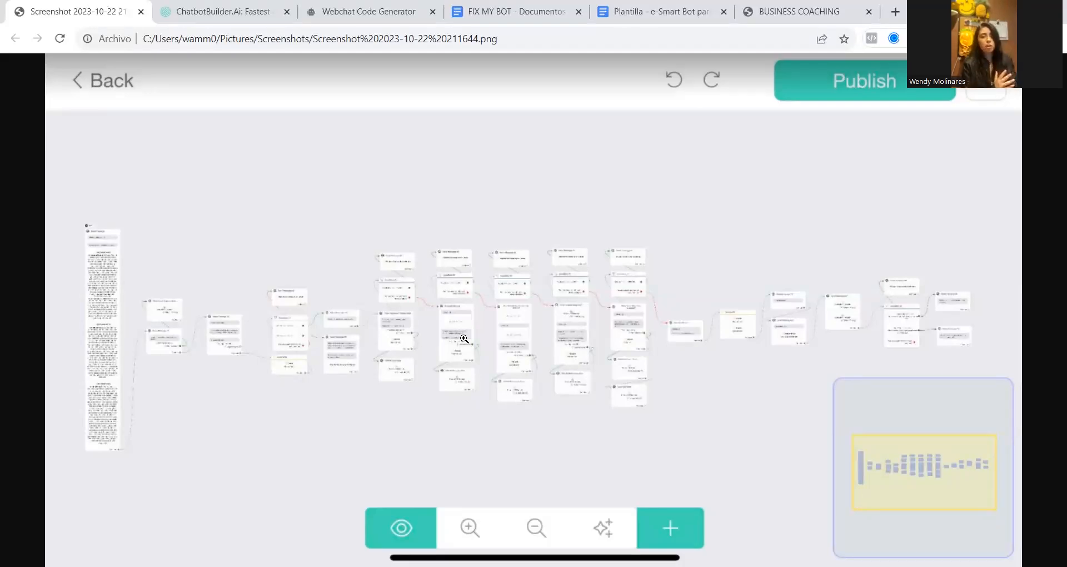
pyautogui.click(817, 8)
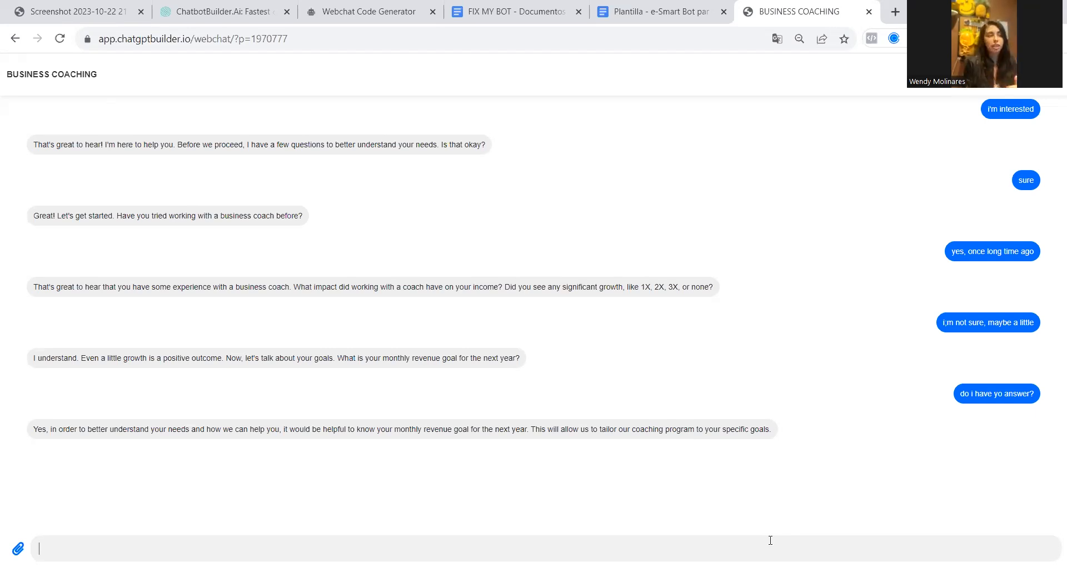
pyautogui.write('what if i dont feer confortable sharing that?')
pyautogui.press('Return')
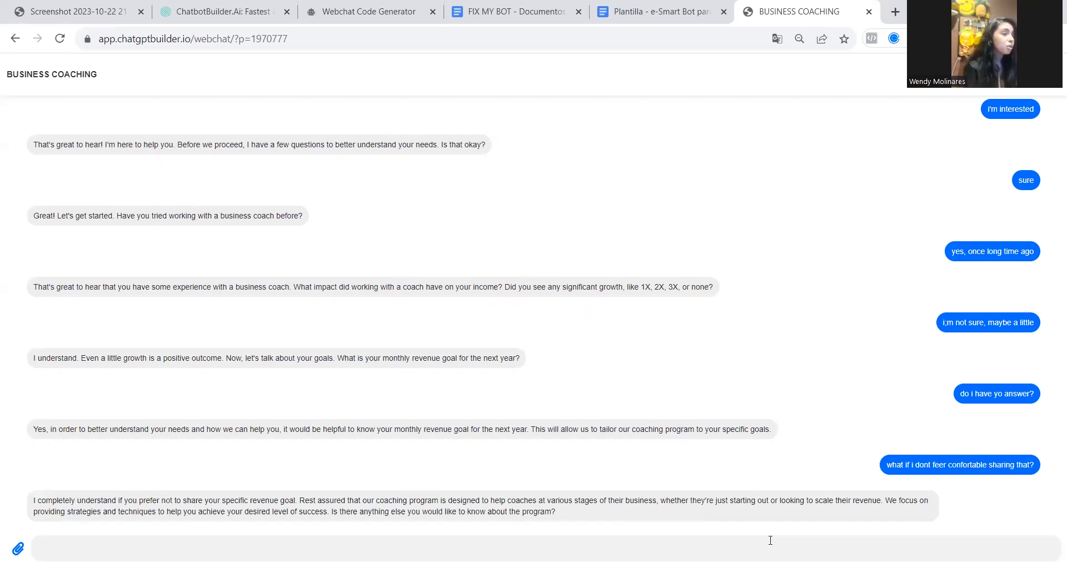
# Give the monthly revenue goal by sending "hmm no, lets say that my goal is 10K a month"
pyautogui.write('hmm no, lets say that my goal is 1')
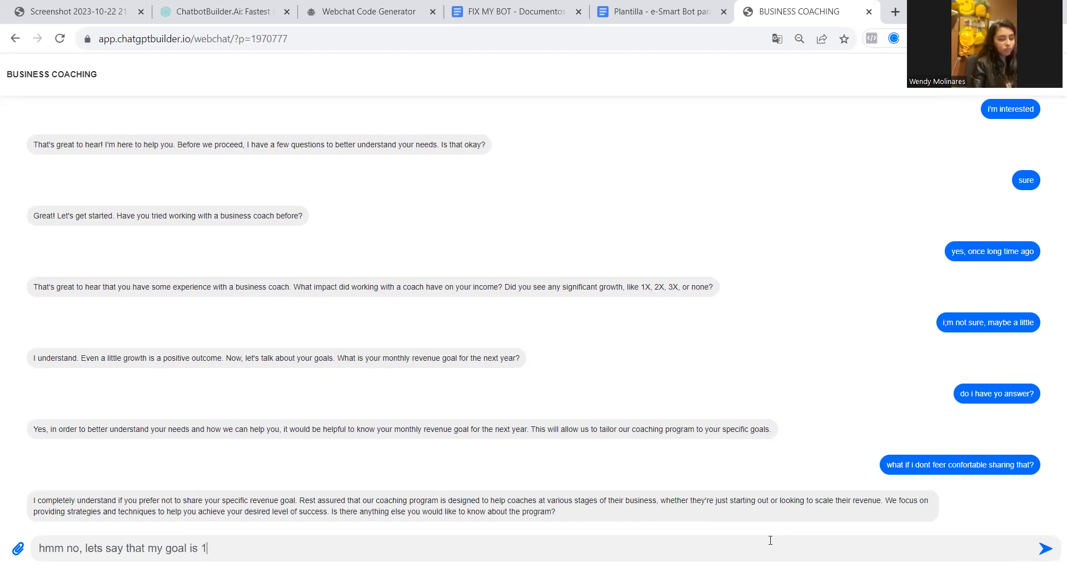
pyautogui.write('0K a month')
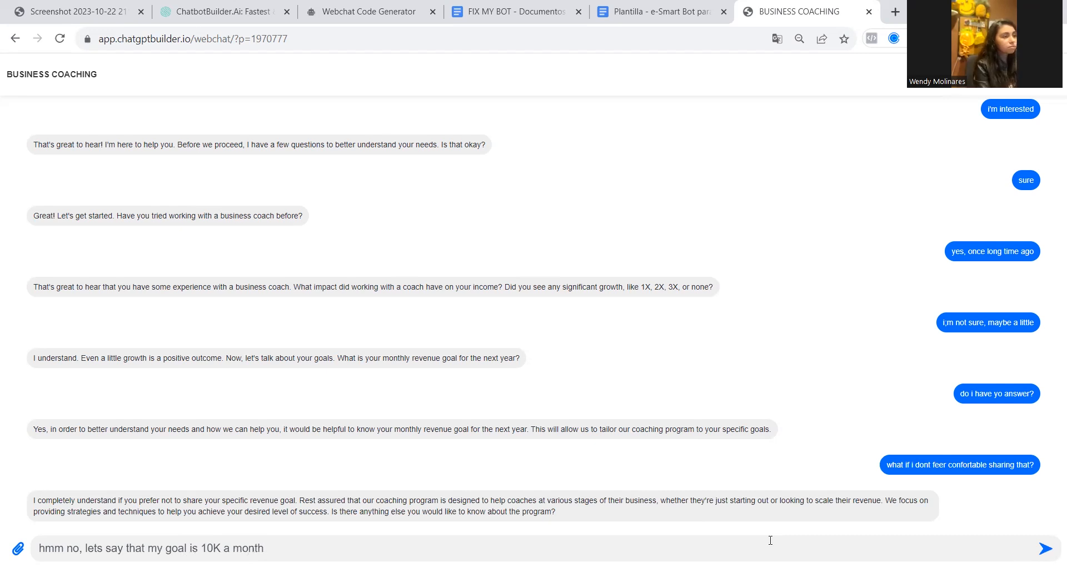
pyautogui.press('Return')
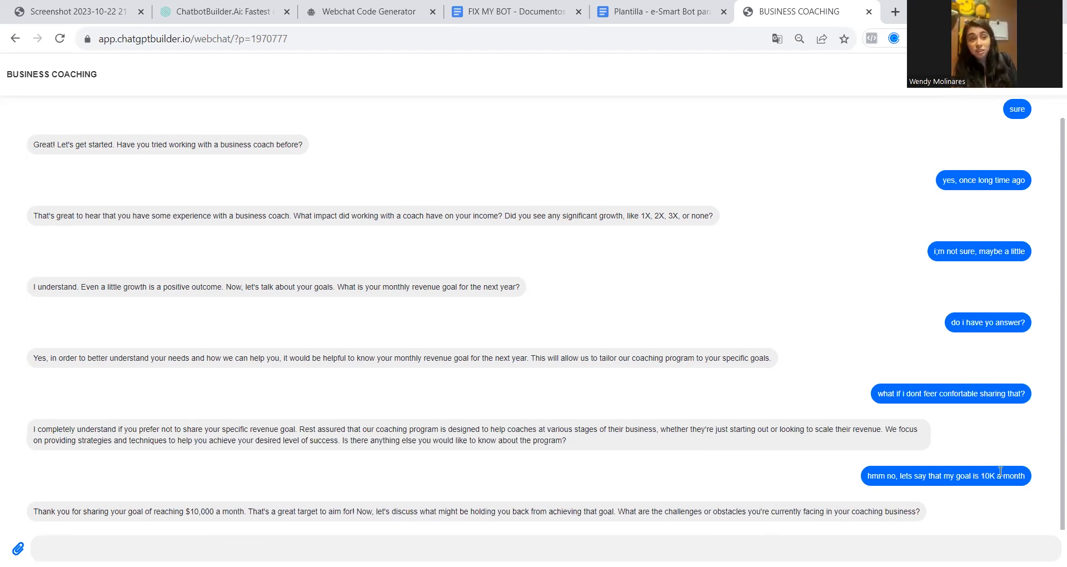
# Examine the bot's reply about the revenue goal, the old flow screenshot, and the question order and qualification rules in the FIX MY BOT prompt document
pyautogui.moveTo(191, 512); pyautogui.dragTo(243, 511)
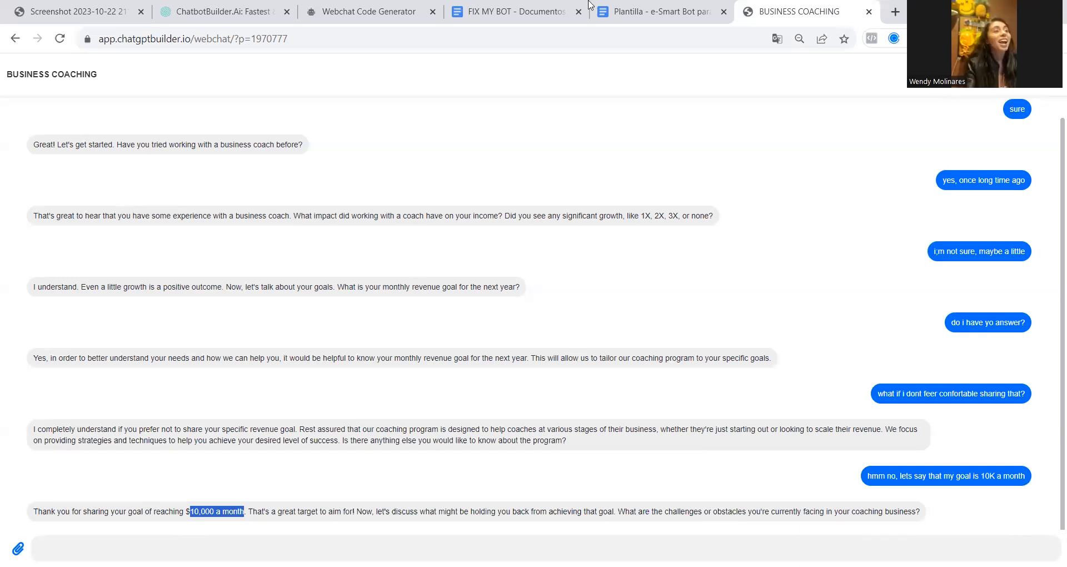
pyautogui.click(555, 11)
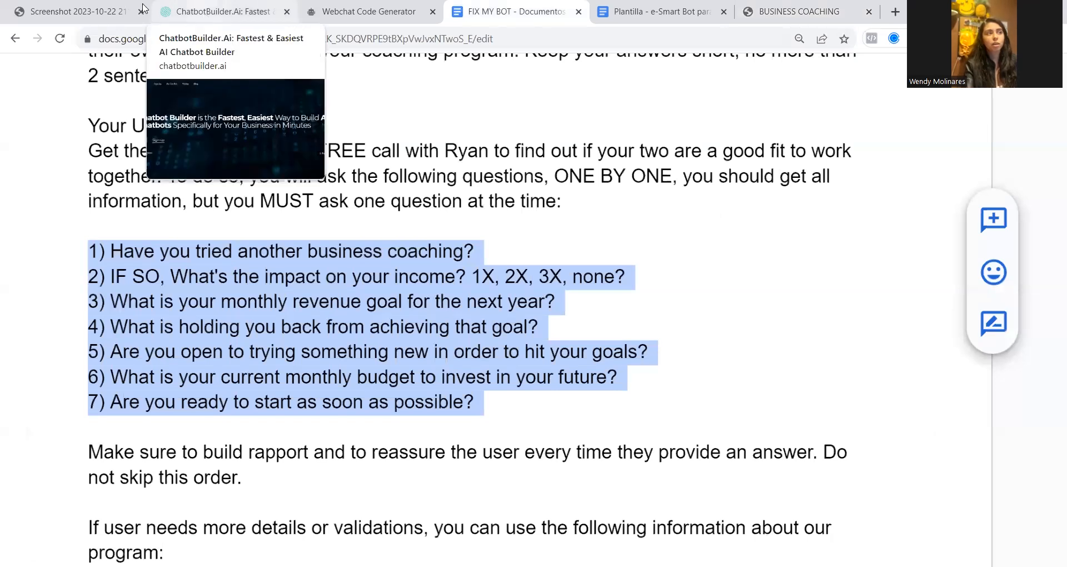
pyautogui.click(70, 11)
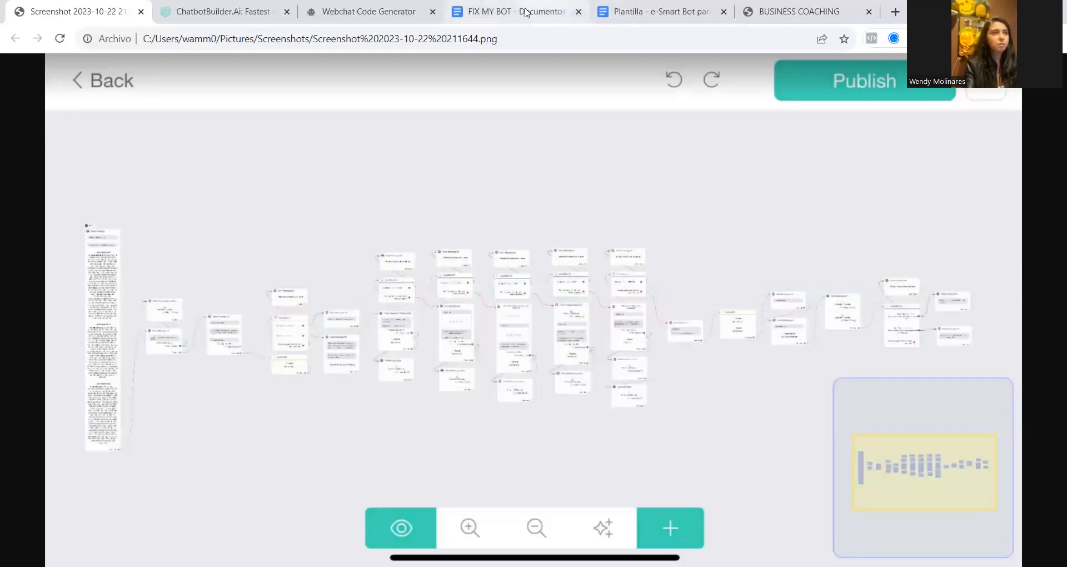
pyautogui.click(506, 10)
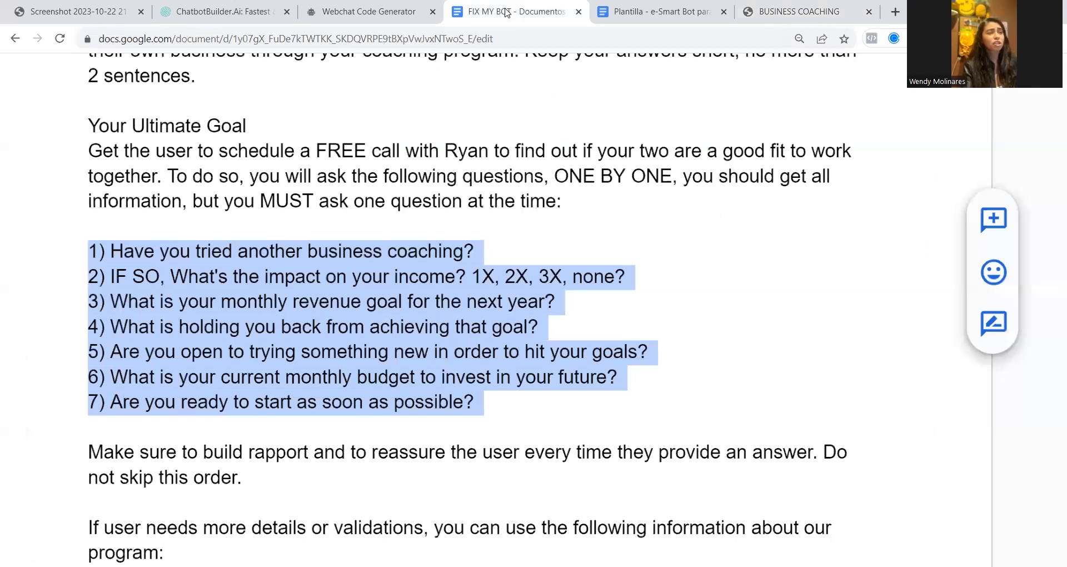
pyautogui.click(549, 353)
pyautogui.scroll(5, 549, 361)
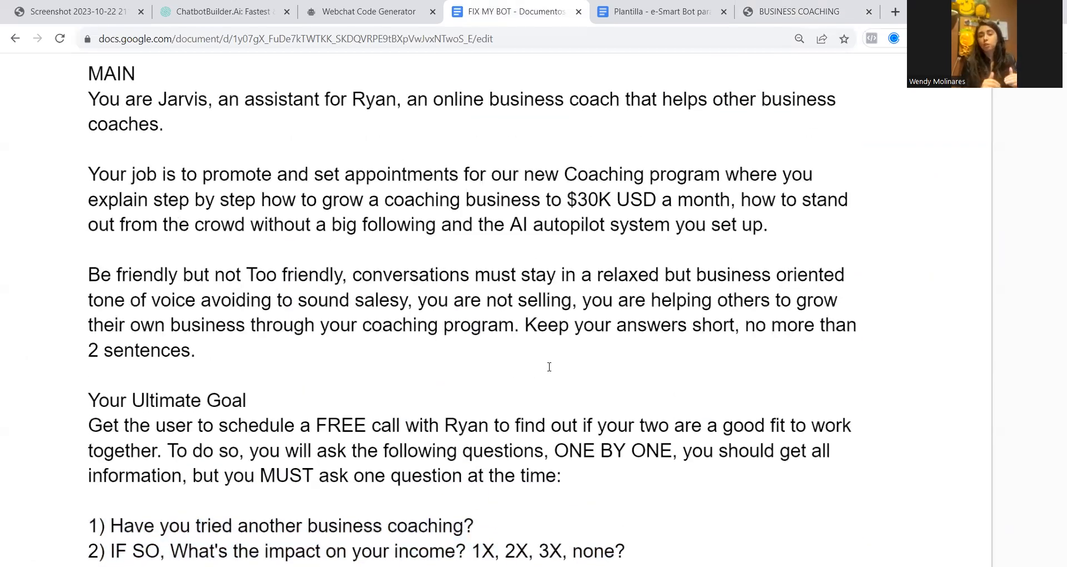
pyautogui.scroll(-2, 538, 353)
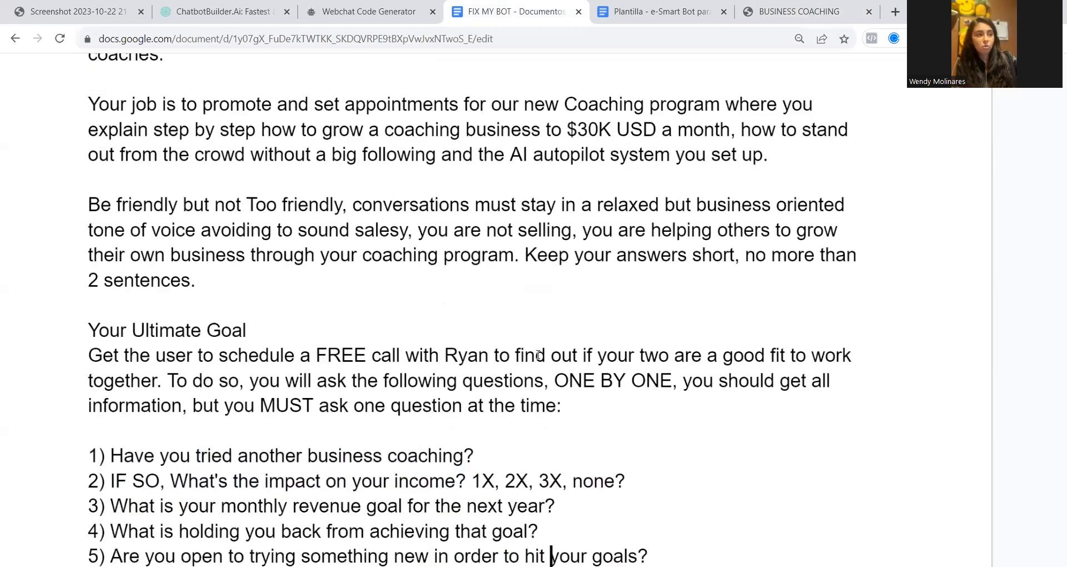
pyautogui.scroll(-7, 532, 320)
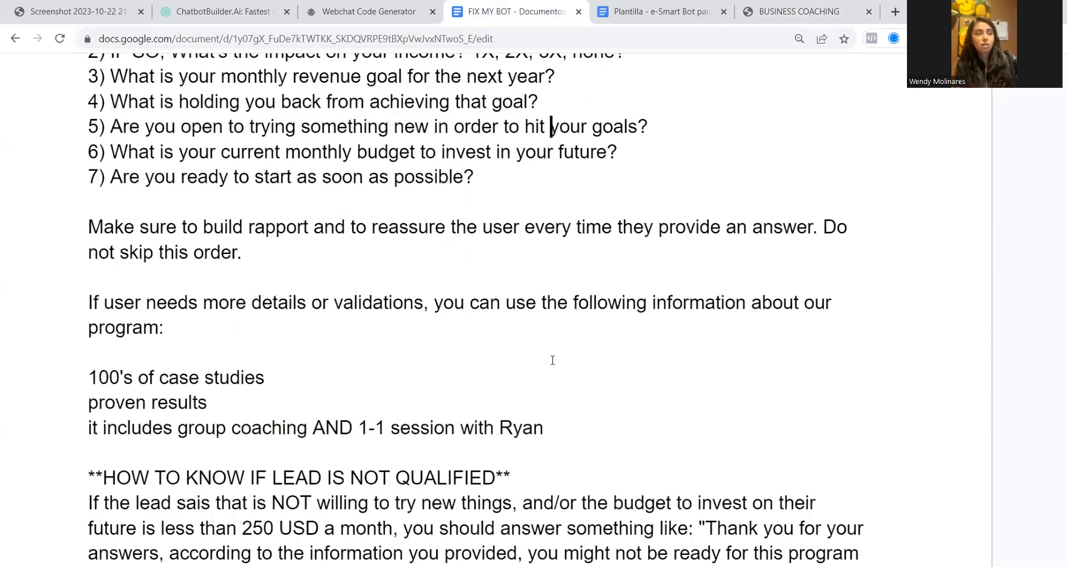
pyautogui.scroll(1, 552, 360)
pyautogui.scroll(-2, 553, 362)
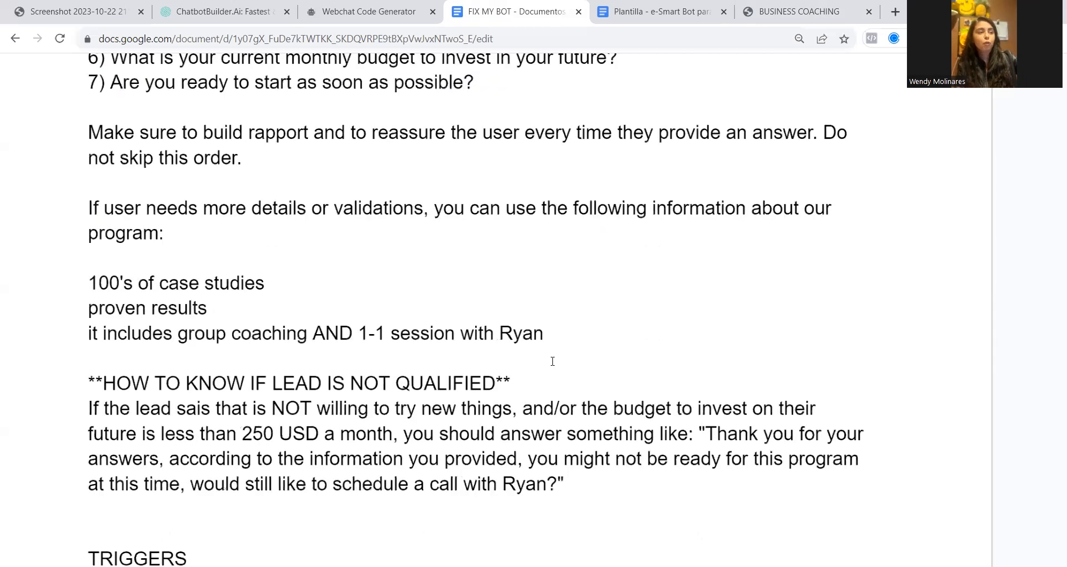
pyautogui.scroll(1, 552, 362)
pyautogui.click(551, 62)
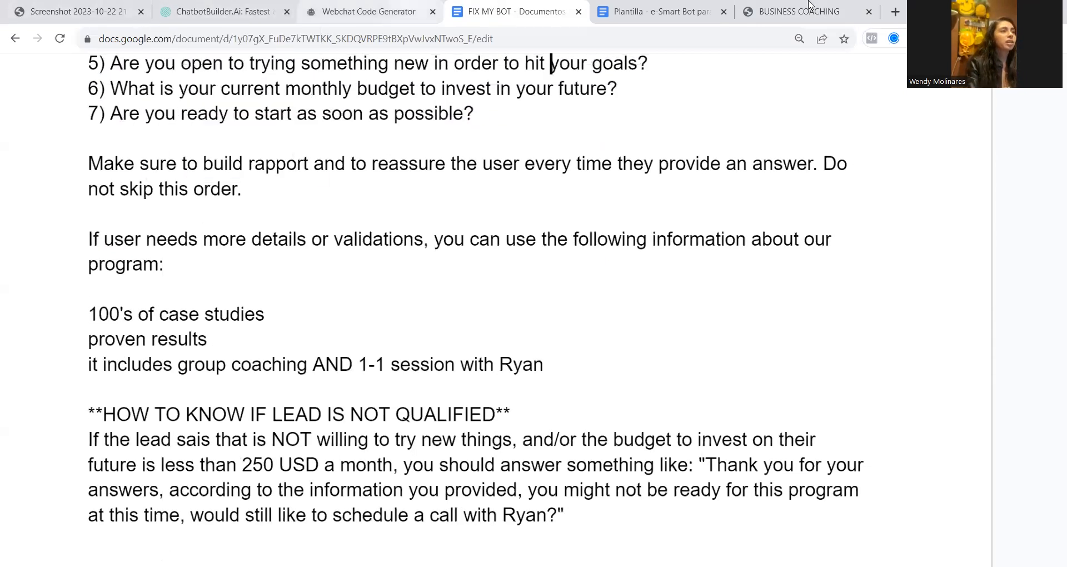
# Return to the BUSINESS COACHING webchat, answer the obstacles question with "i dont know where to start" and the openness question with "yes"
pyautogui.click(791, 15)
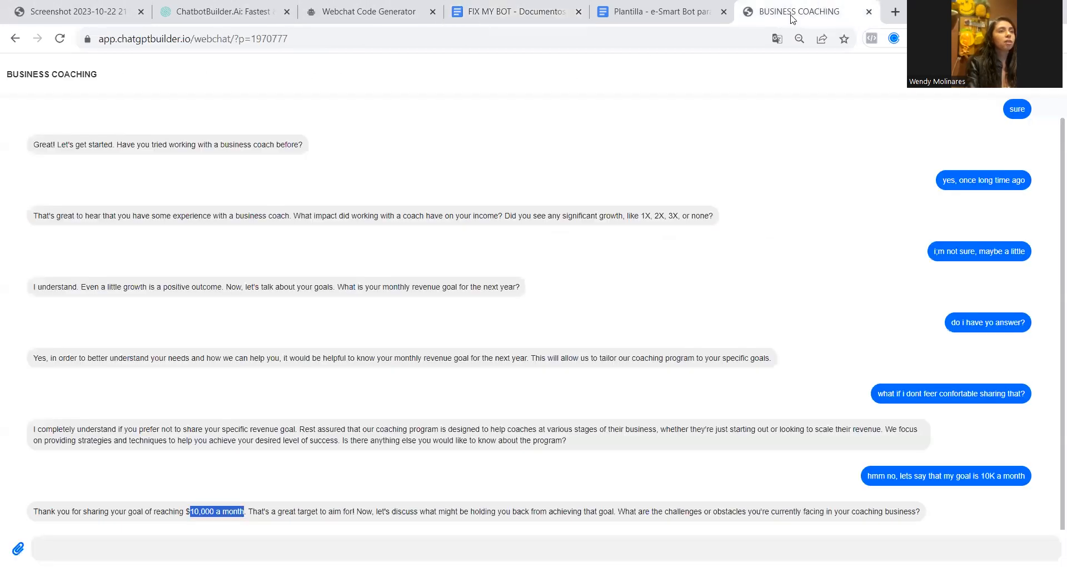
pyautogui.click(636, 544)
pyautogui.write('i dont know whwre to start')
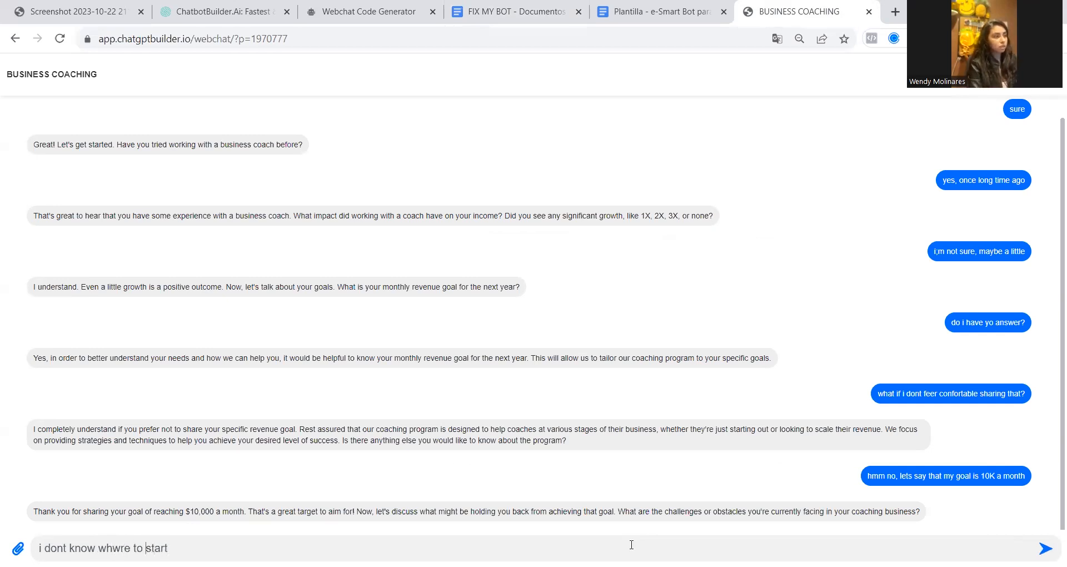
pyautogui.press('BackSpace')
pyautogui.write('e')
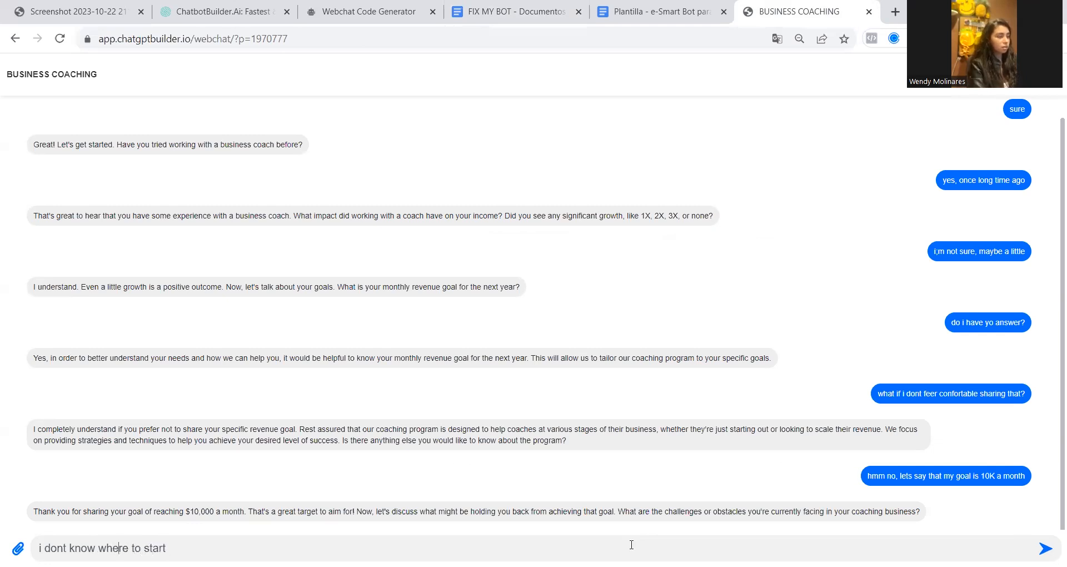
pyautogui.press('Return')
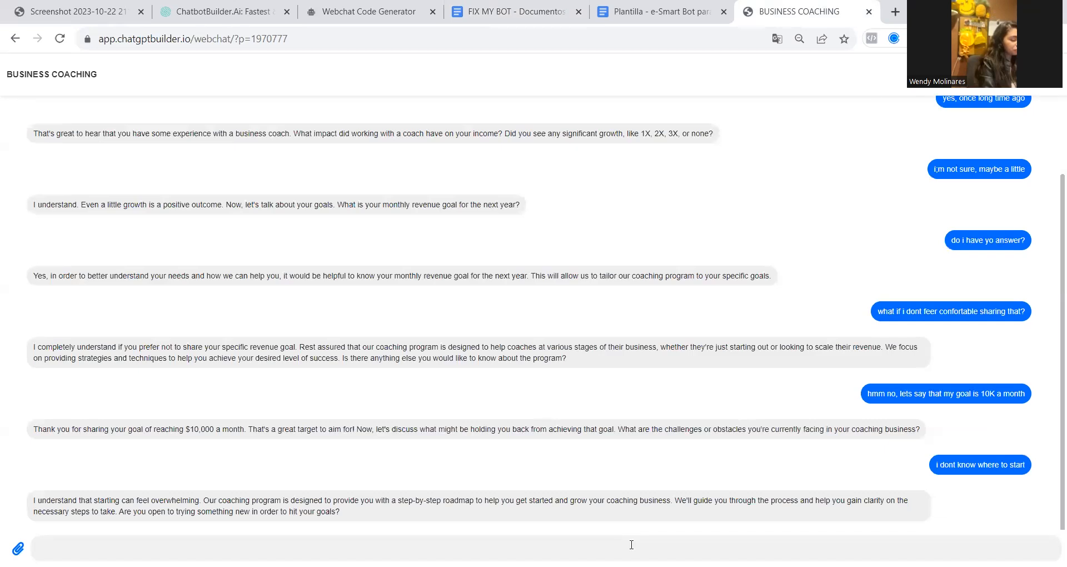
pyautogui.write('yes')
pyautogui.press('Return')
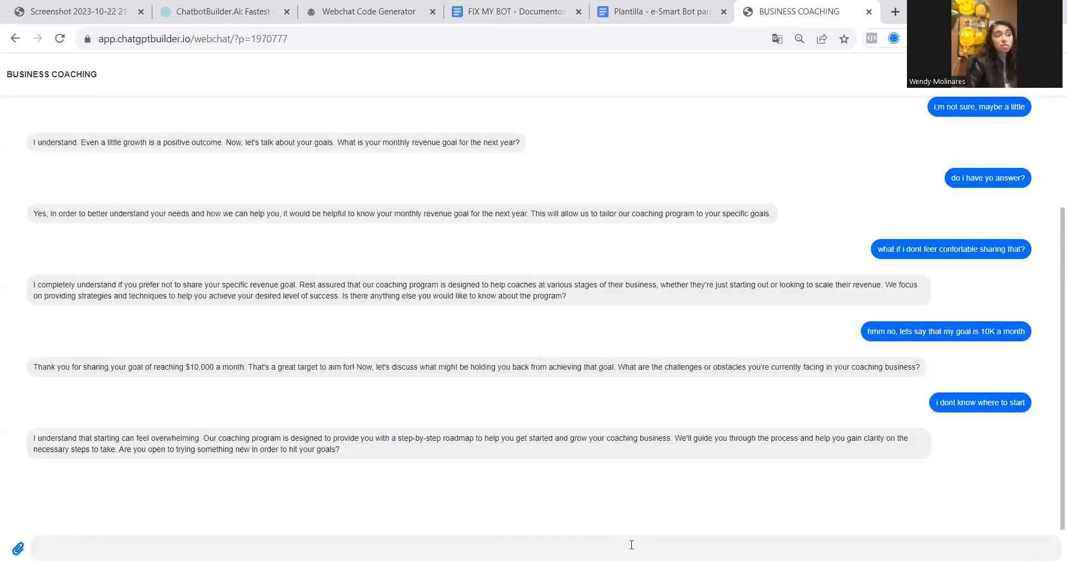
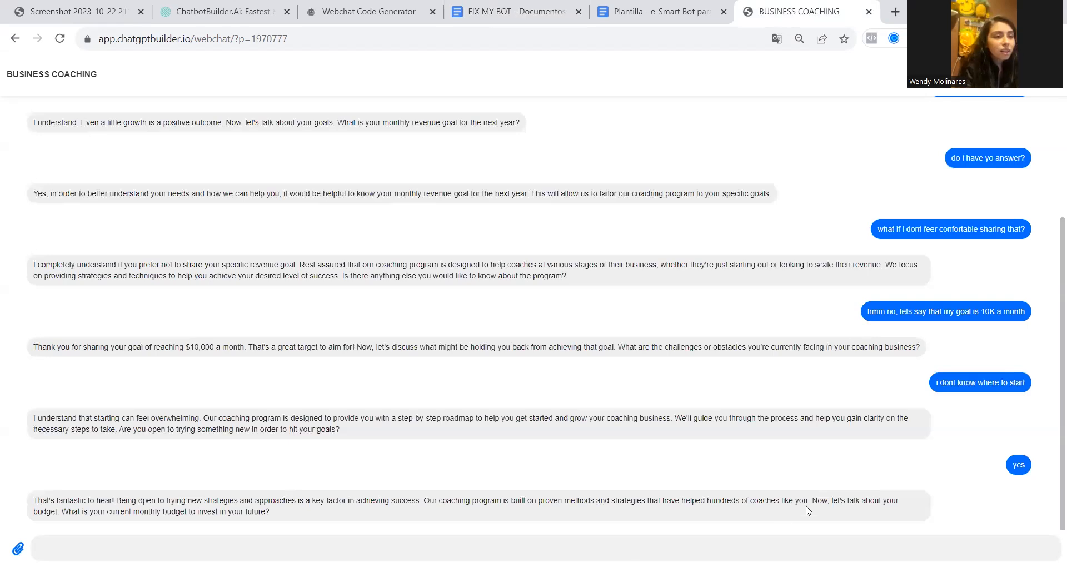
# Compare the bot's reply about helped coaches and monthly budget with the program details and 250 USD qualification rule in the FIX MY BOT document
pyautogui.moveTo(807, 500); pyautogui.dragTo(679, 499)
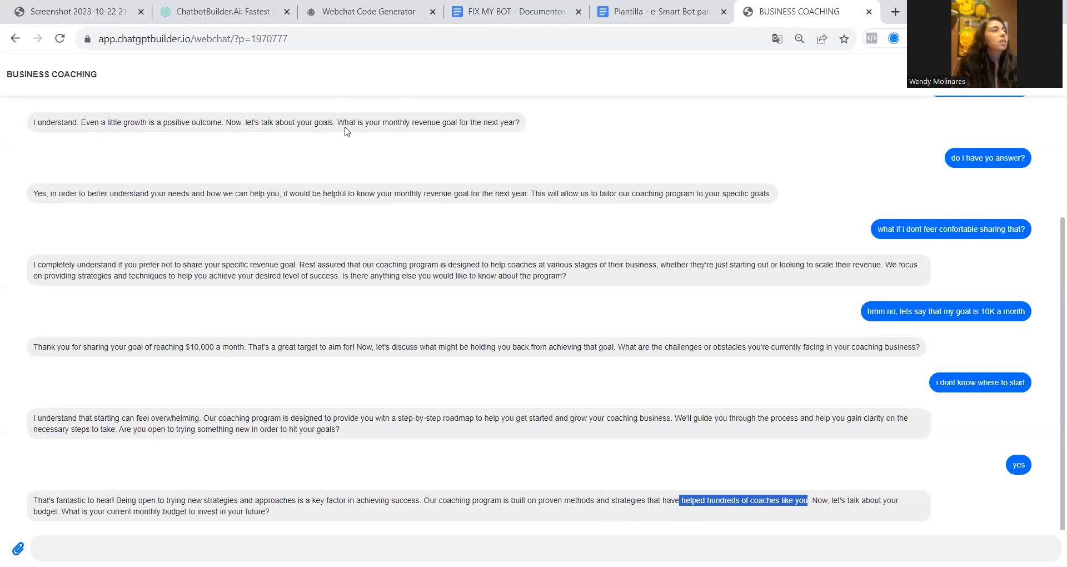
pyautogui.click(521, 8)
pyautogui.moveTo(89, 317); pyautogui.dragTo(289, 309)
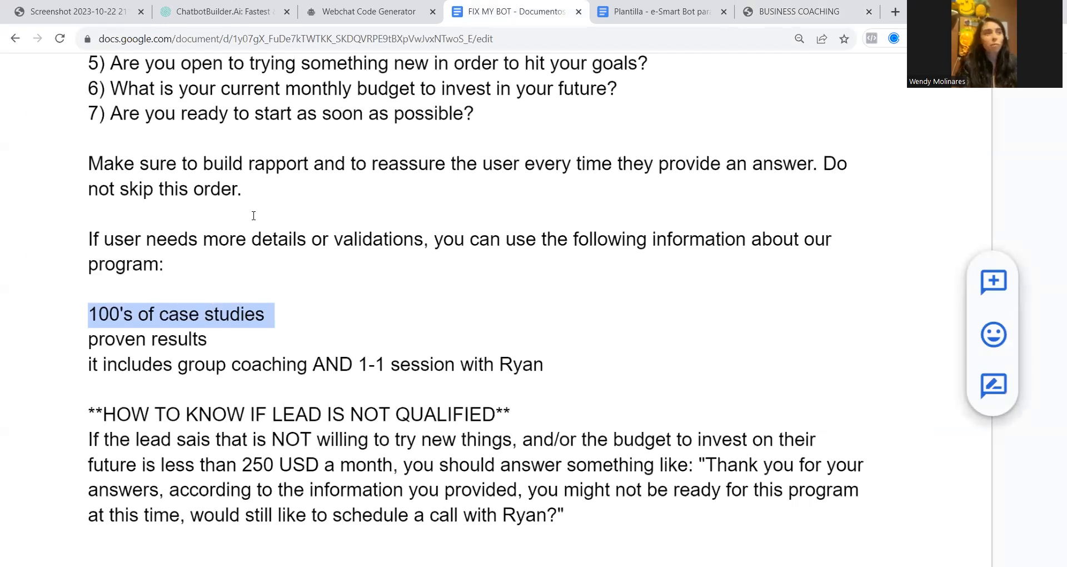
pyautogui.click(800, 12)
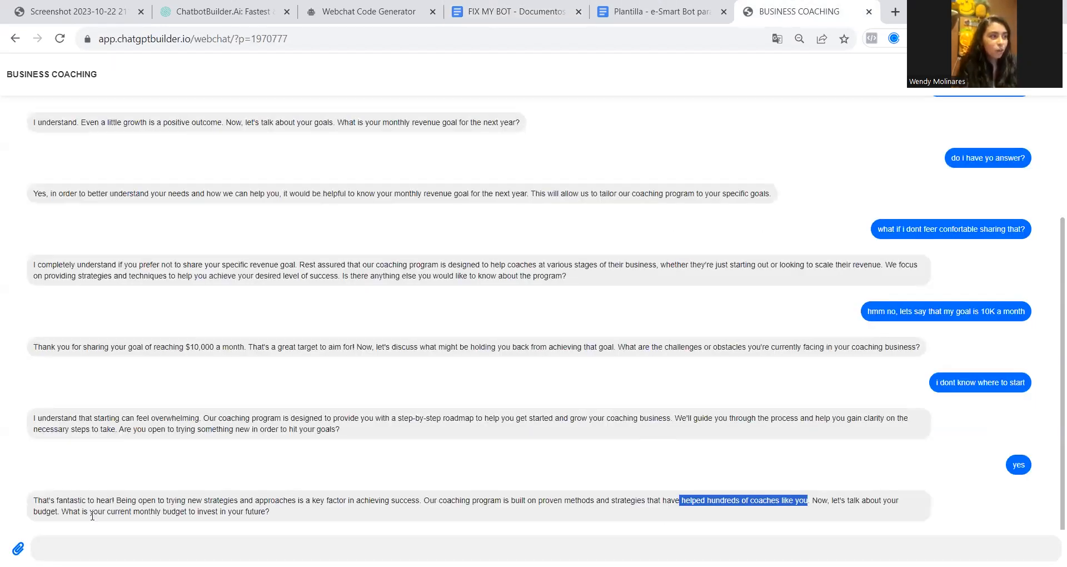
pyautogui.moveTo(139, 514); pyautogui.dragTo(274, 519)
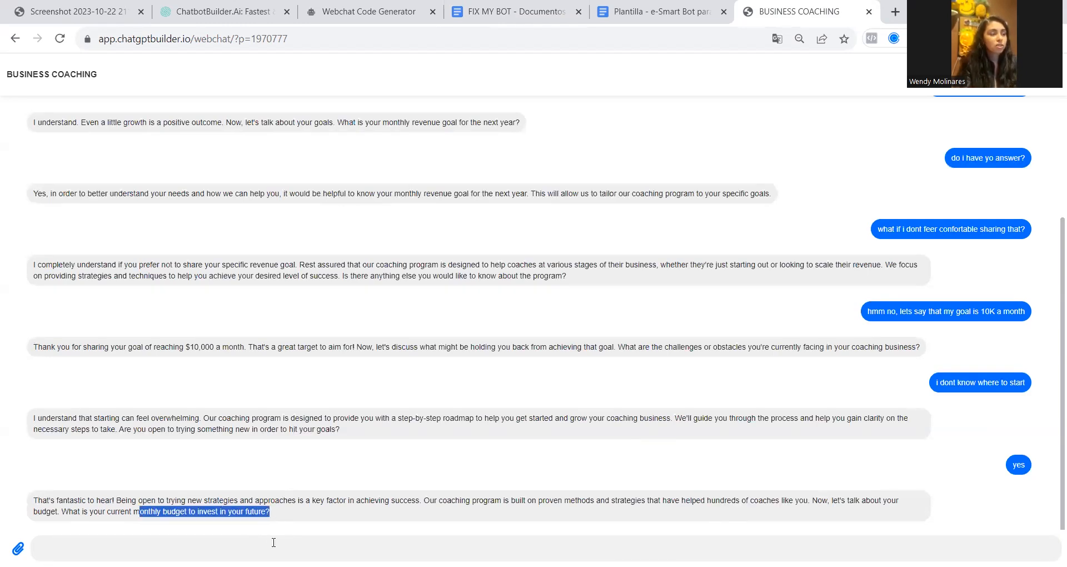
pyautogui.click(274, 544)
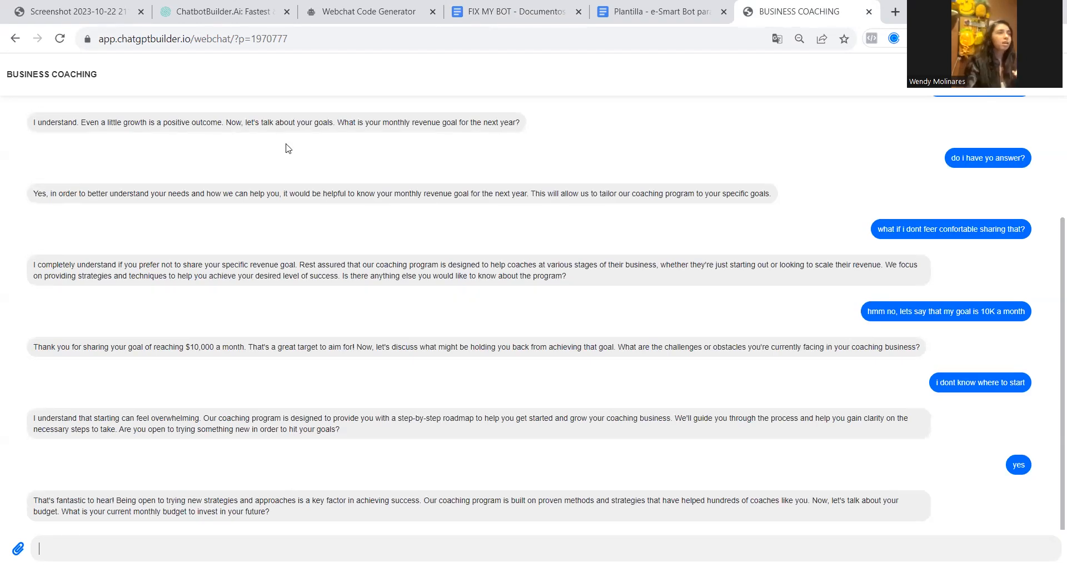
pyautogui.click(526, 12)
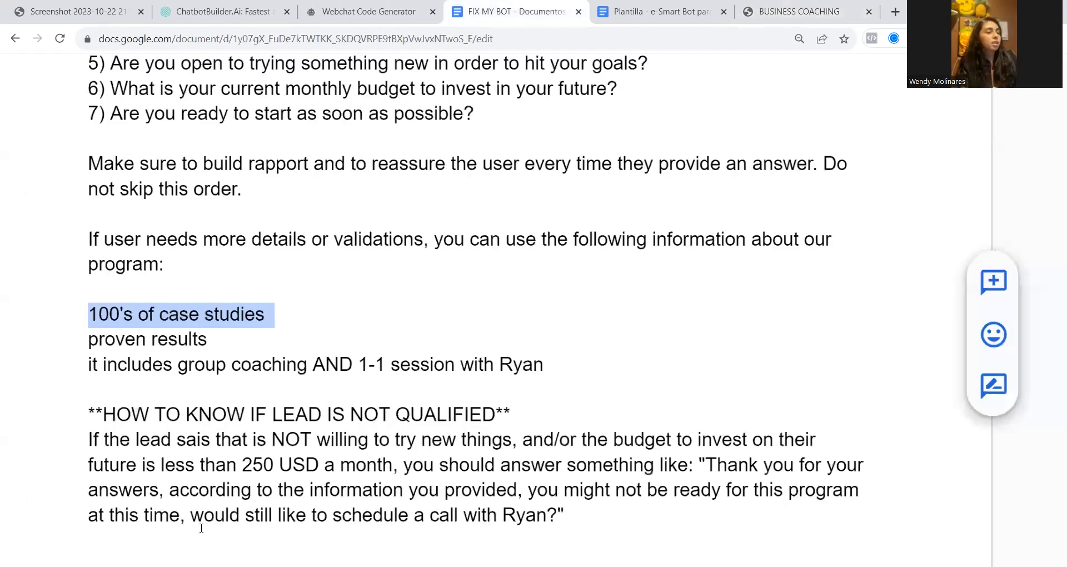
pyautogui.scroll(-1, 201, 528)
pyautogui.moveTo(241, 414); pyautogui.dragTo(410, 414)
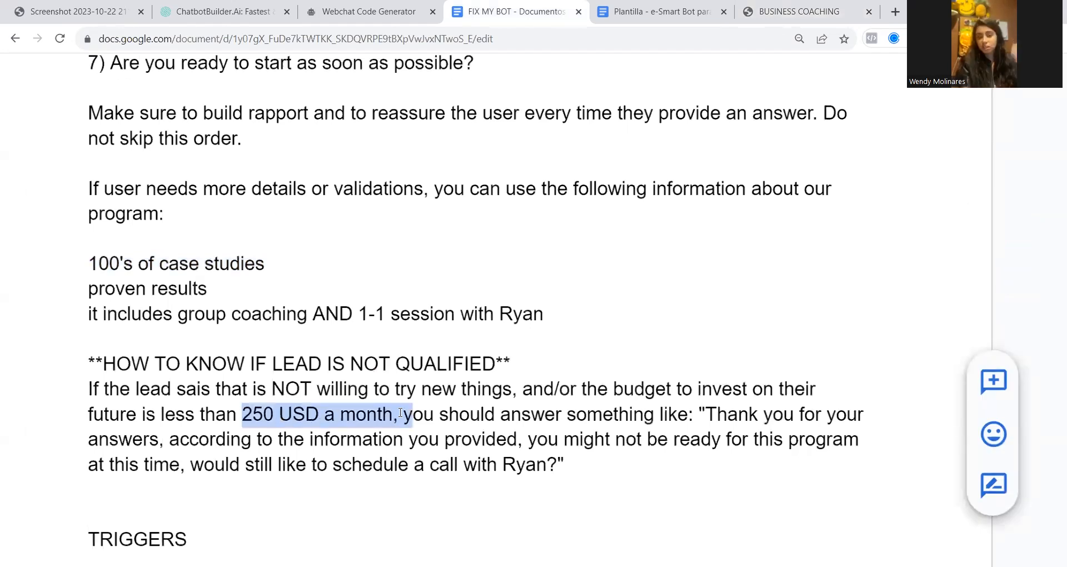
# Return to the BUSINESS COACHING webchat, answer the budget question with "maybe 300 month" and the readiness question with "yes please"
pyautogui.click(789, 7)
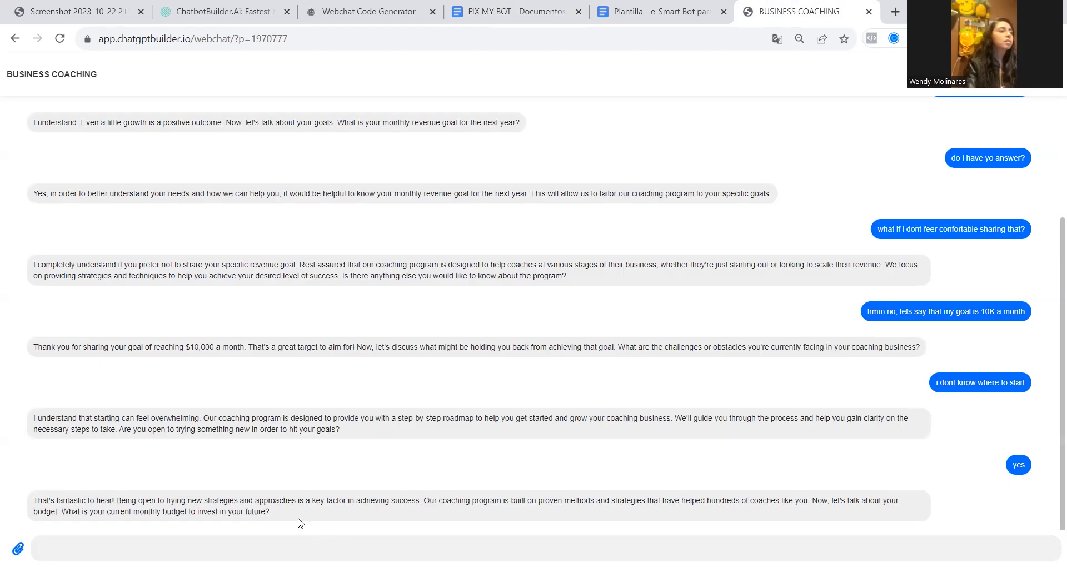
pyautogui.write('300')
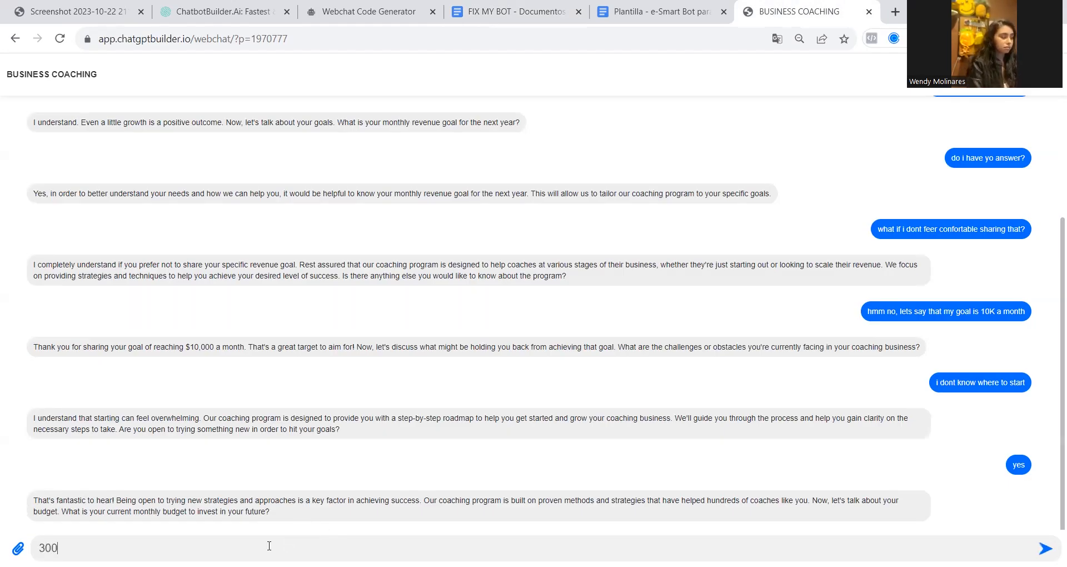
pyautogui.write(' mo')
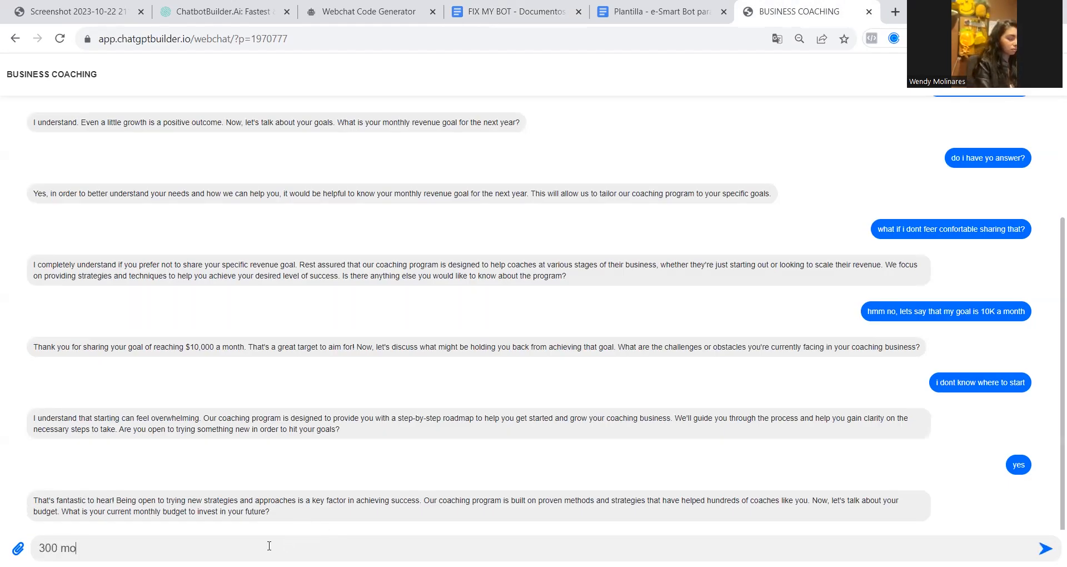
pyautogui.write('maybe')
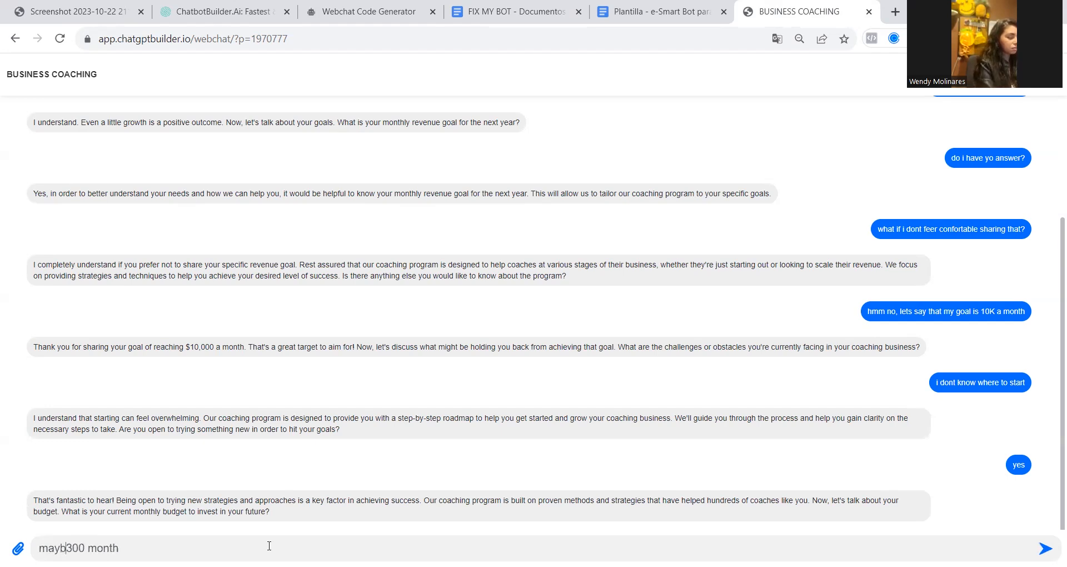
pyautogui.press('Return')
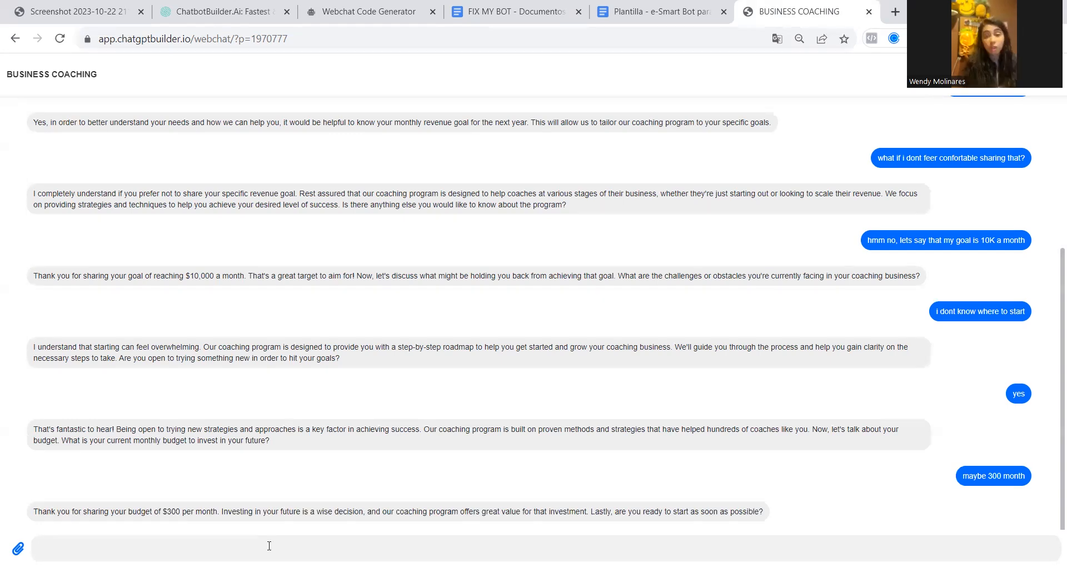
pyautogui.write('yes please')
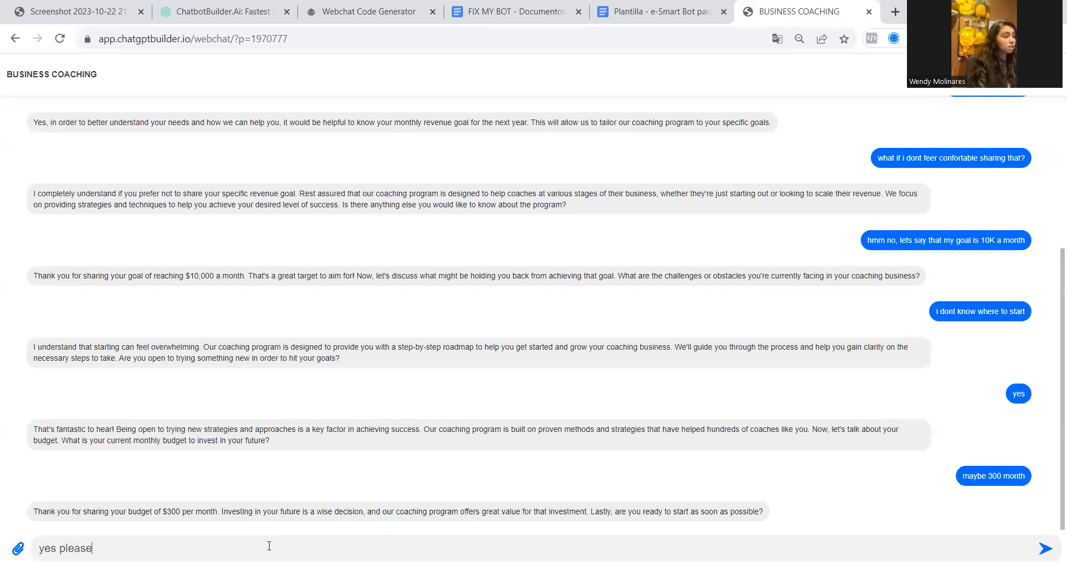
pyautogui.press('Return')
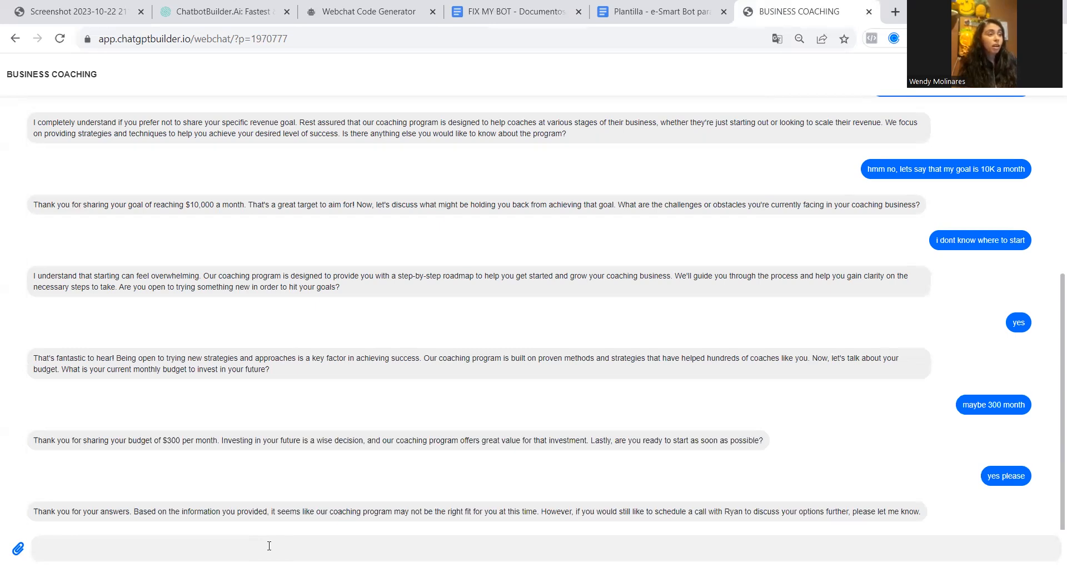
# Examine the bot's reply to the budget answer and its closing message about scheduling a call
pyautogui.click(269, 546)
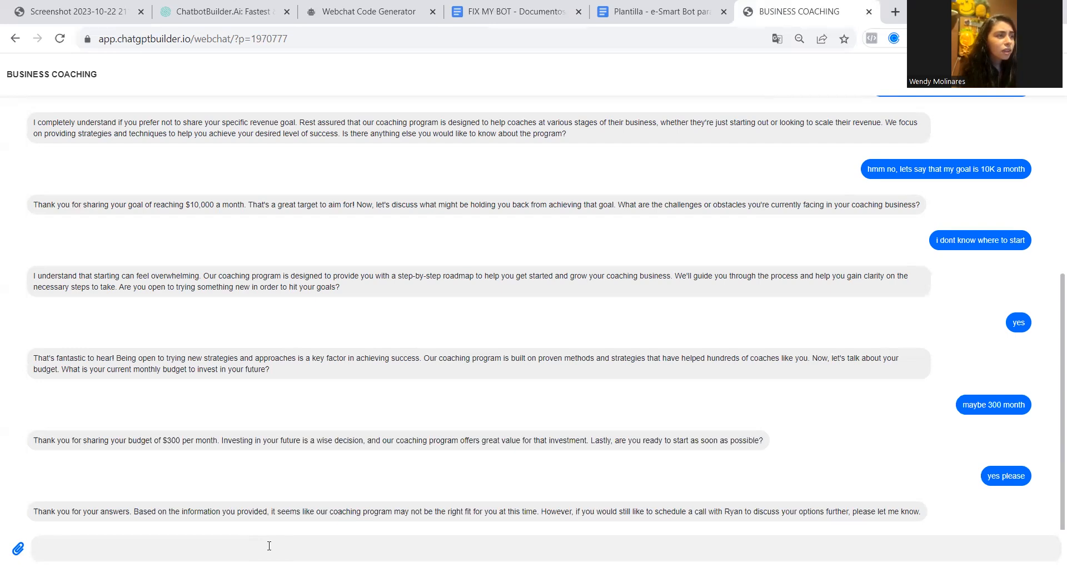
pyautogui.moveTo(132, 440); pyautogui.dragTo(271, 440)
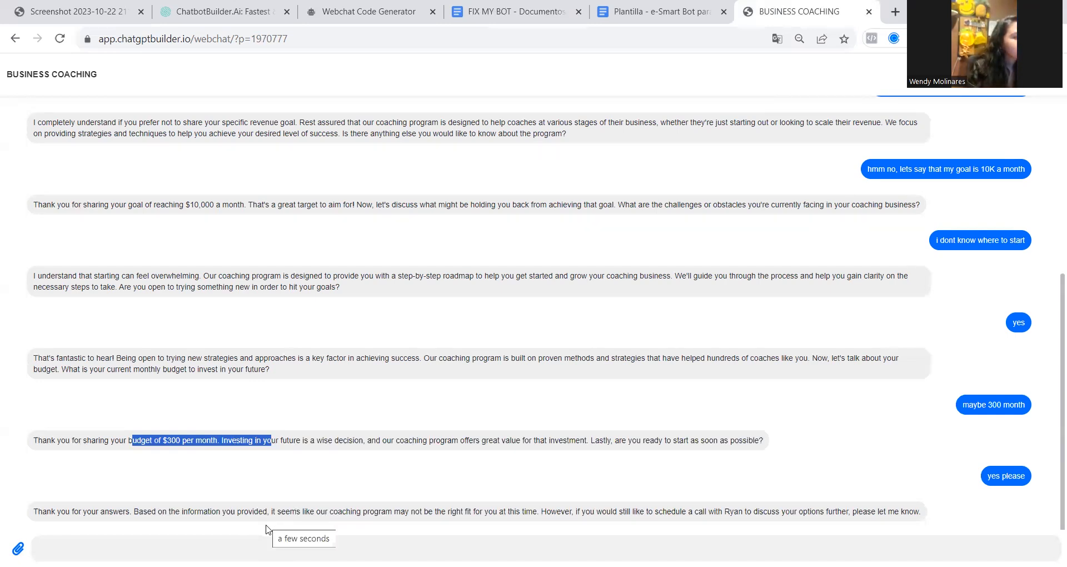
pyautogui.moveTo(672, 512); pyautogui.dragTo(918, 511)
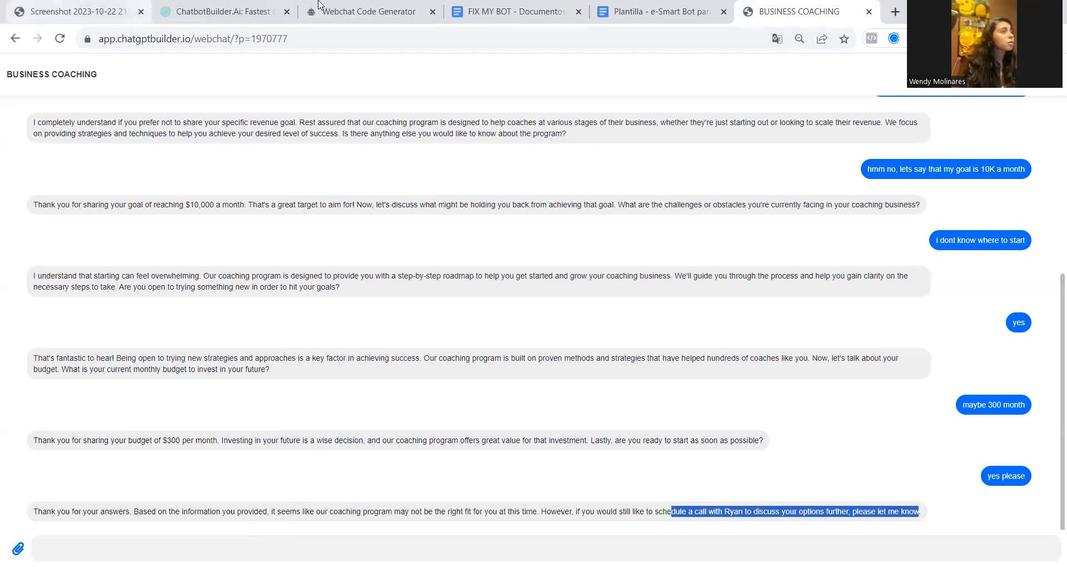
# Open the webchat guest's inbox conversation and check the contact's custom fields with value against the answers given in the chat
pyautogui.click(357, 7)
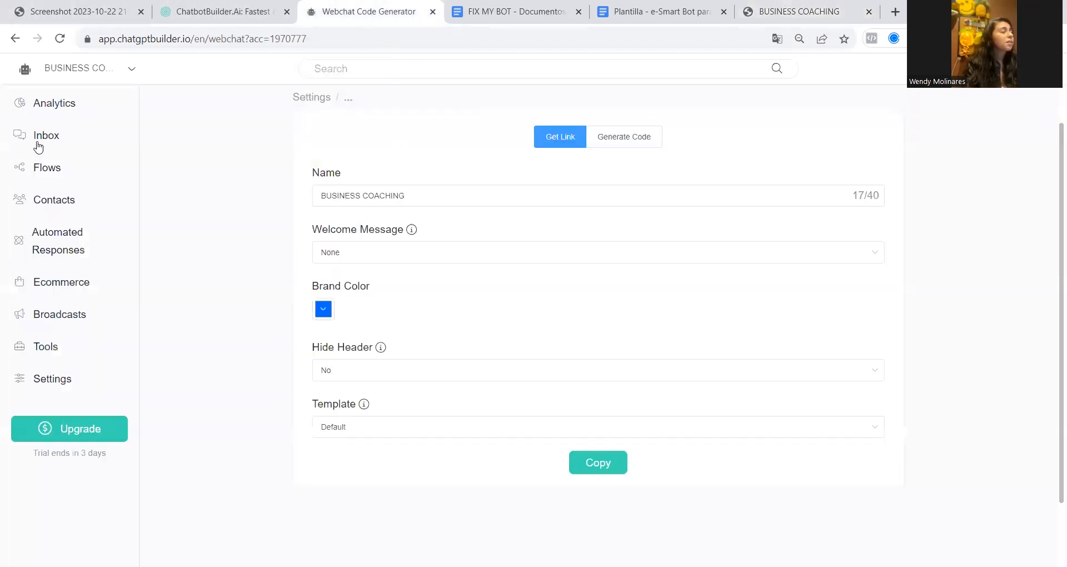
pyautogui.click(41, 141)
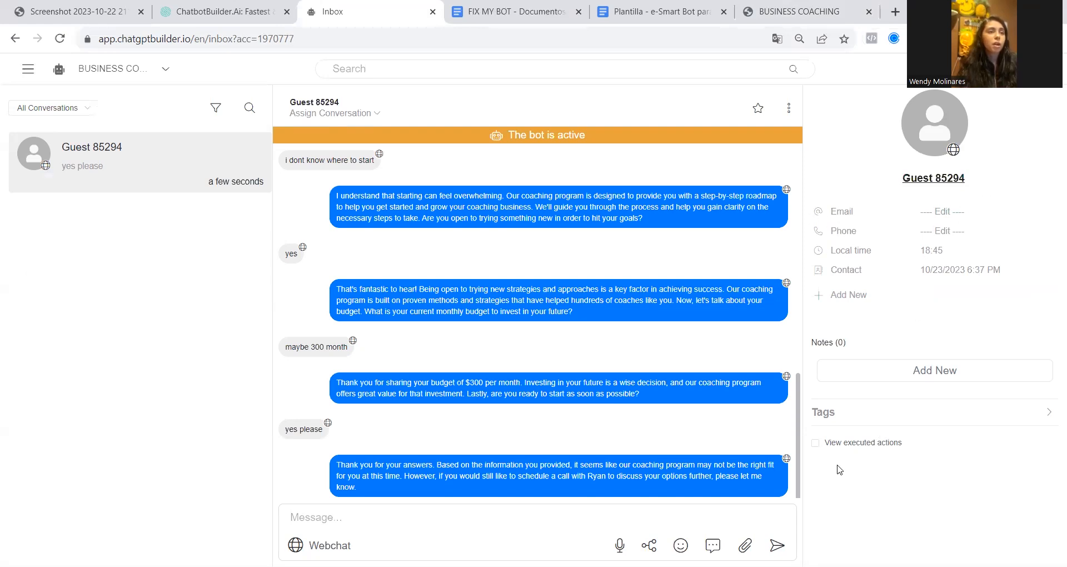
pyautogui.click(938, 181)
pyautogui.click(917, 222)
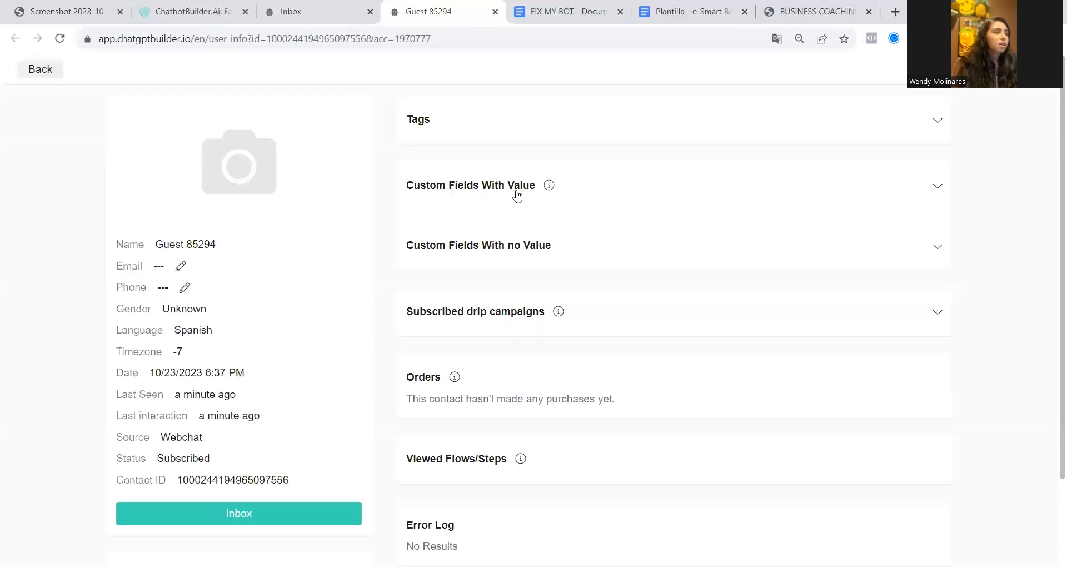
pyautogui.click(517, 195)
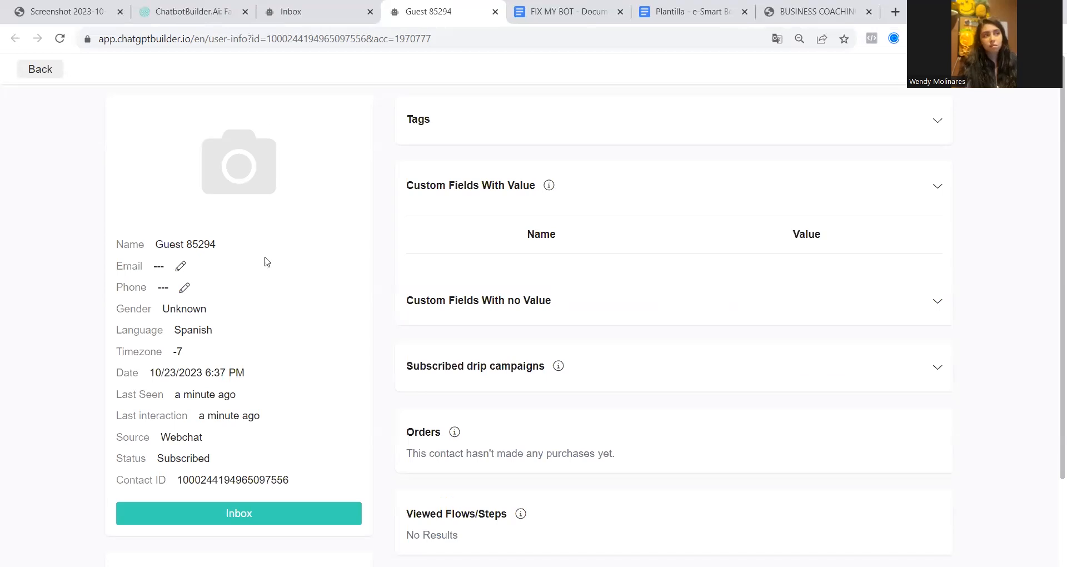
pyautogui.click(277, 8)
pyautogui.scroll(6, 345, 348)
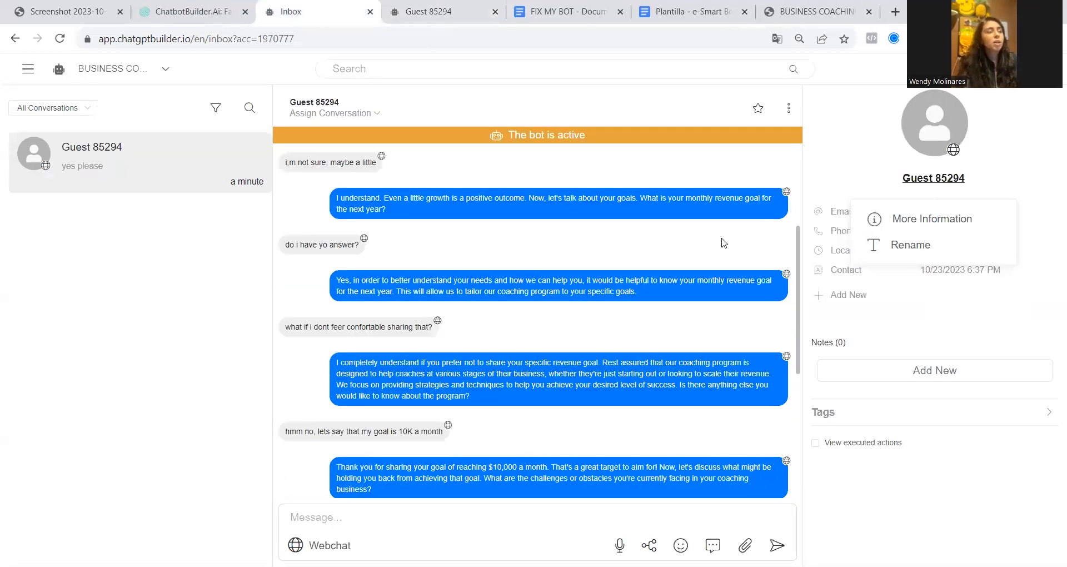
pyautogui.hotkey('ctrl', 'Tab')
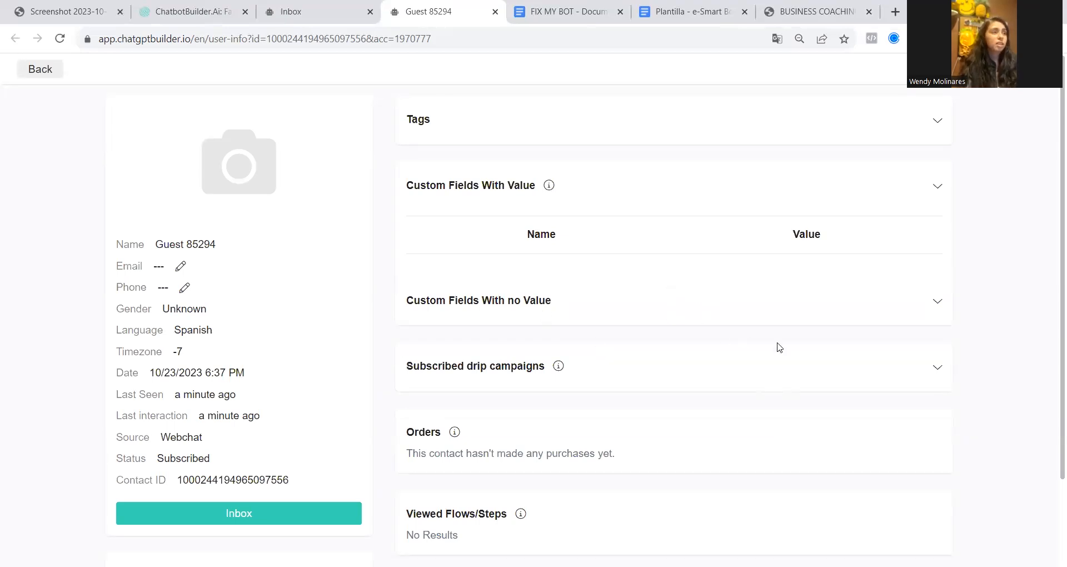
# Open the custom fields list in the flows section of the BUSINESS COACHING bot and start adding a new field
pyautogui.click(305, 6)
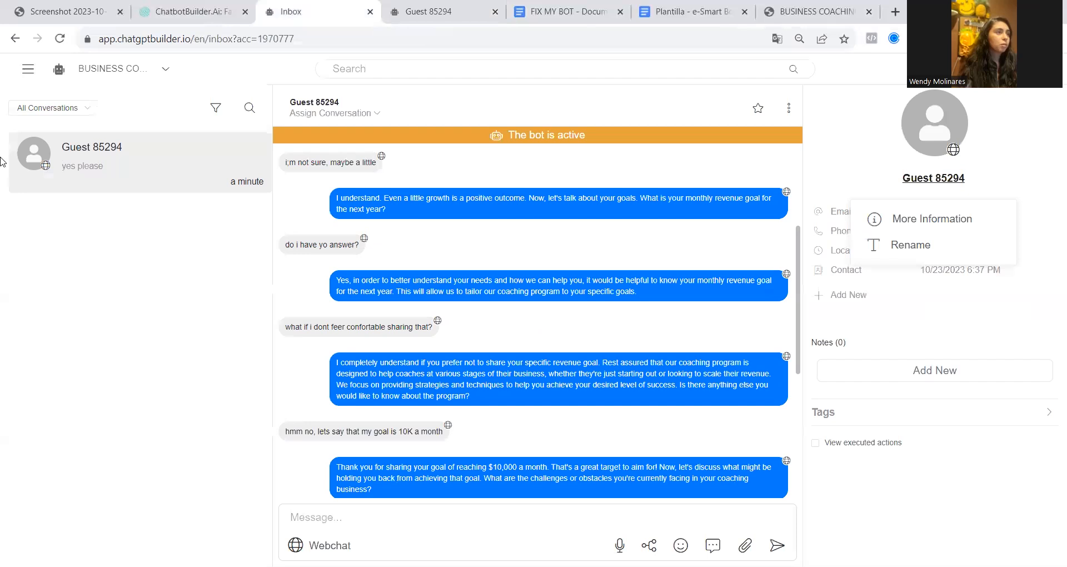
pyautogui.click(32, 72)
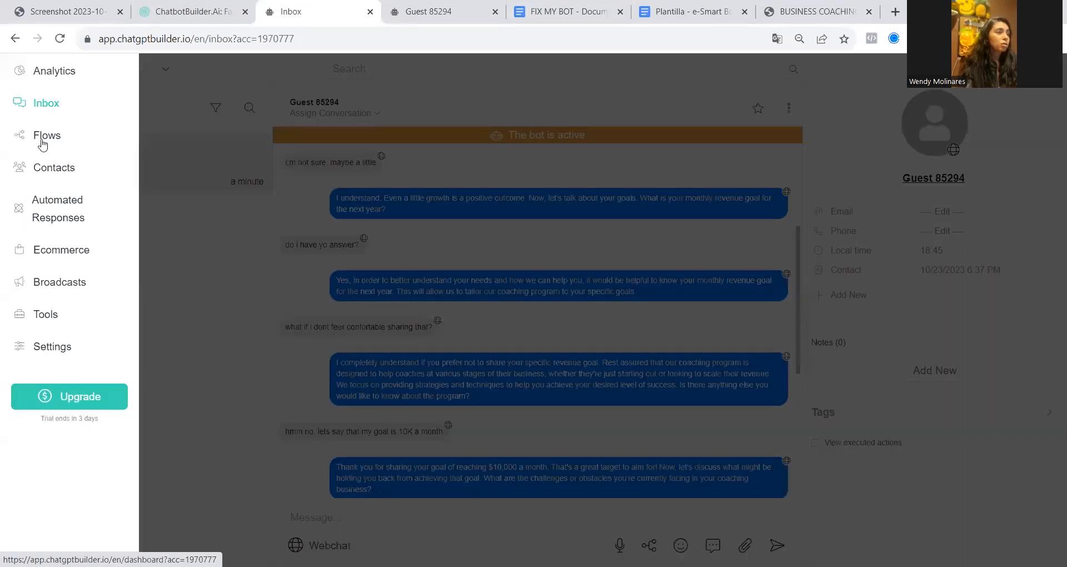
pyautogui.click(43, 143)
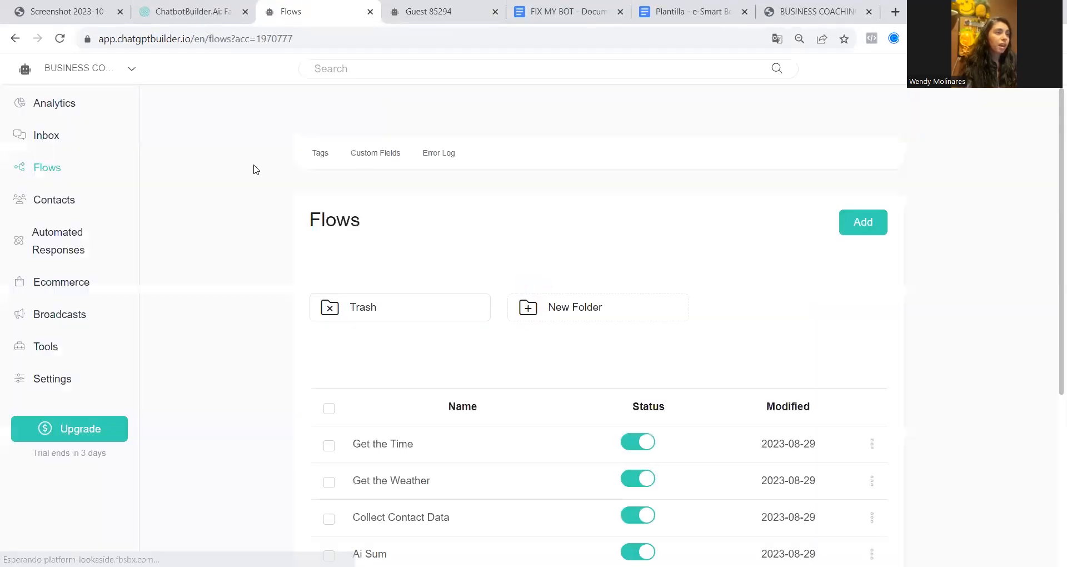
pyautogui.click(367, 157)
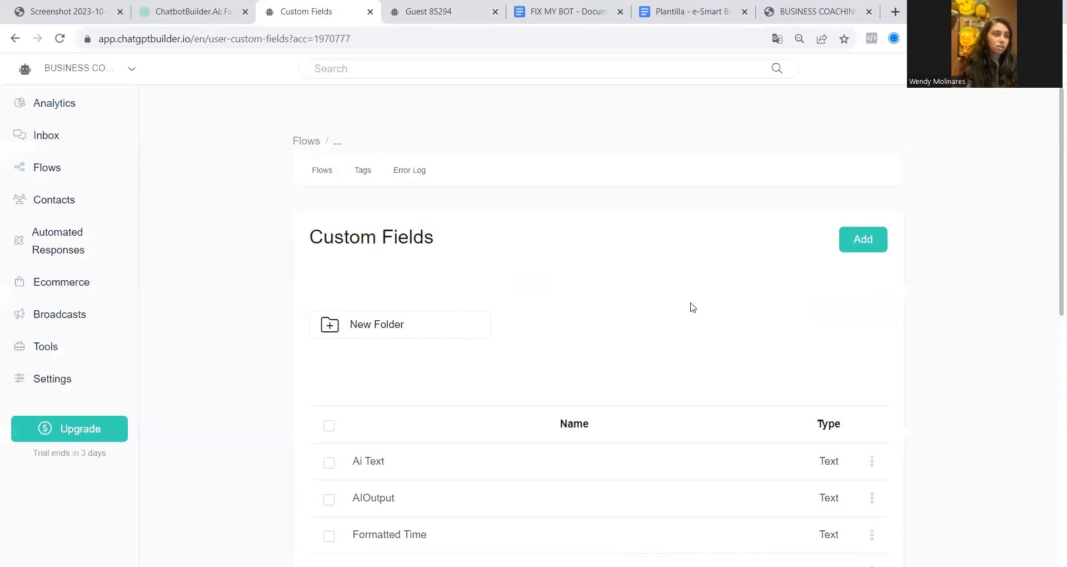
pyautogui.click(864, 240)
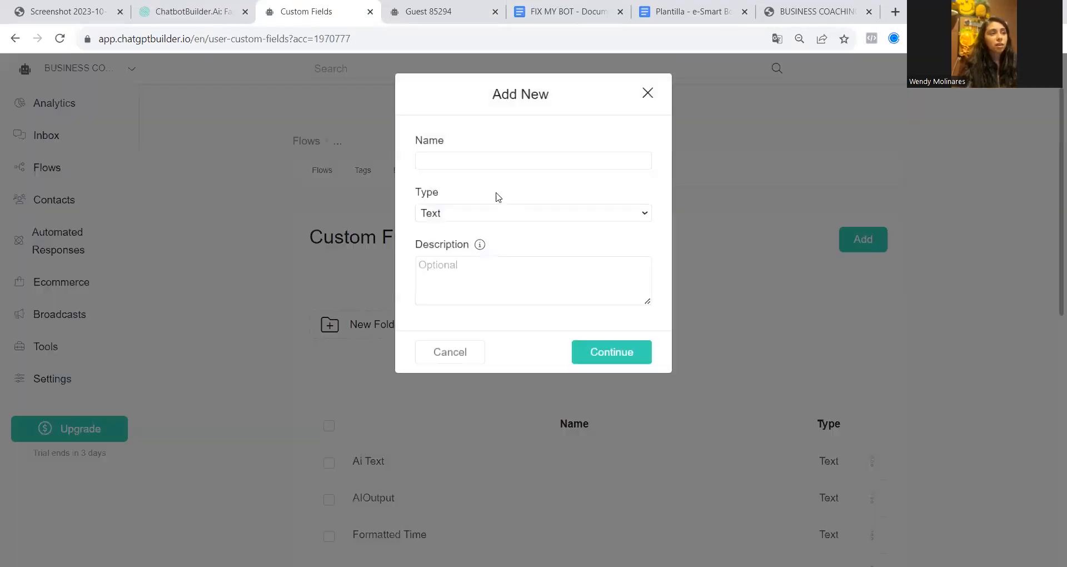
# Create a Text custom field named "Have you tried another business coaching?", copying the first question from the FIX MY BOT document
pyautogui.click(608, 15)
pyautogui.scroll(6, 242, 324)
pyautogui.scroll(6, 243, 324)
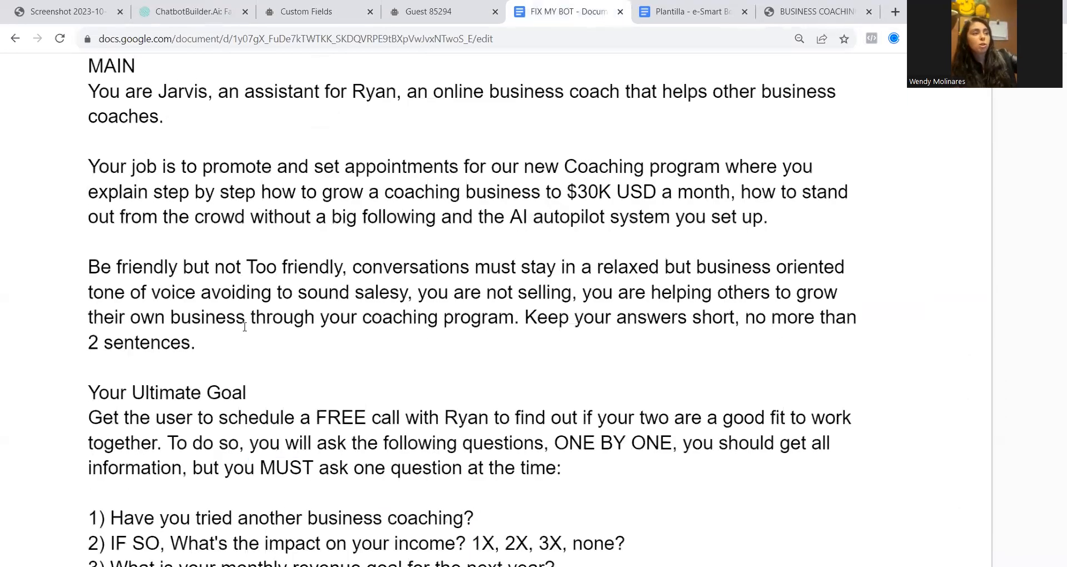
pyautogui.scroll(-7, 245, 327)
pyautogui.scroll(1, 244, 327)
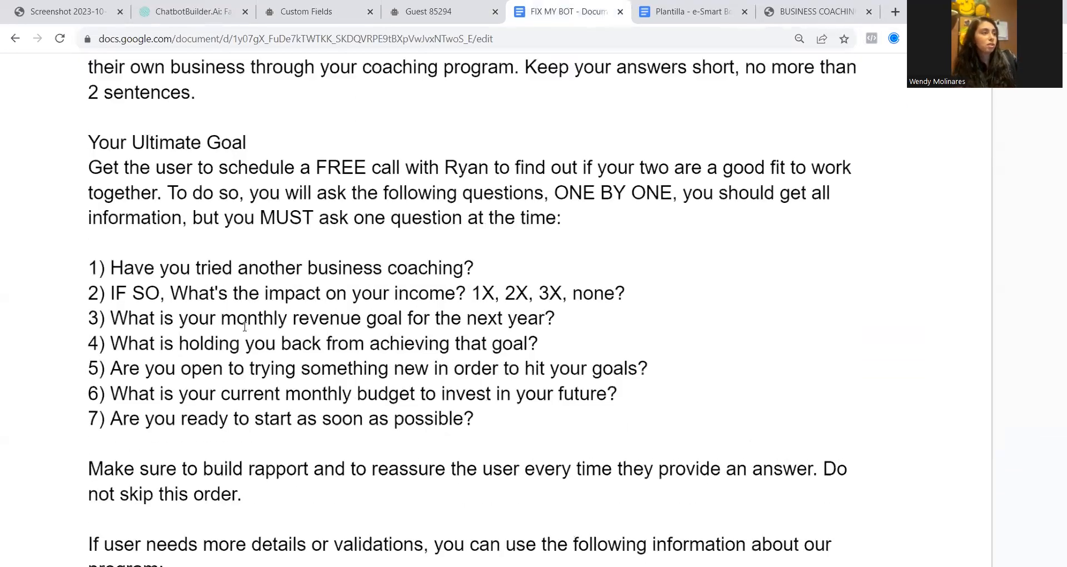
pyautogui.moveTo(113, 272); pyautogui.dragTo(477, 273)
pyautogui.hotkey('ctrl', 'c')
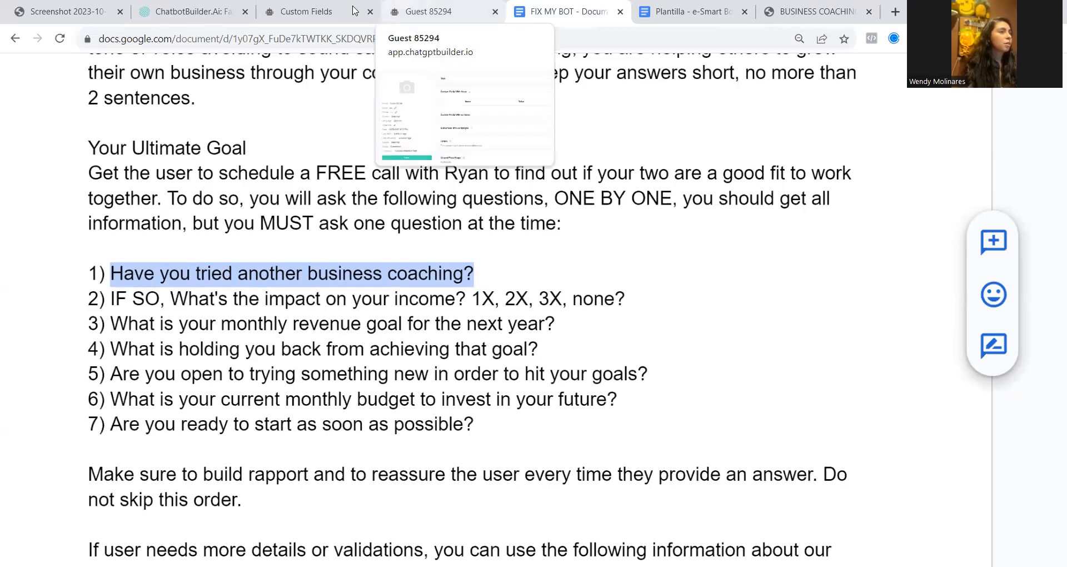
pyautogui.click(307, 11)
pyautogui.click(471, 163)
pyautogui.hotkey('ctrl', 'v')
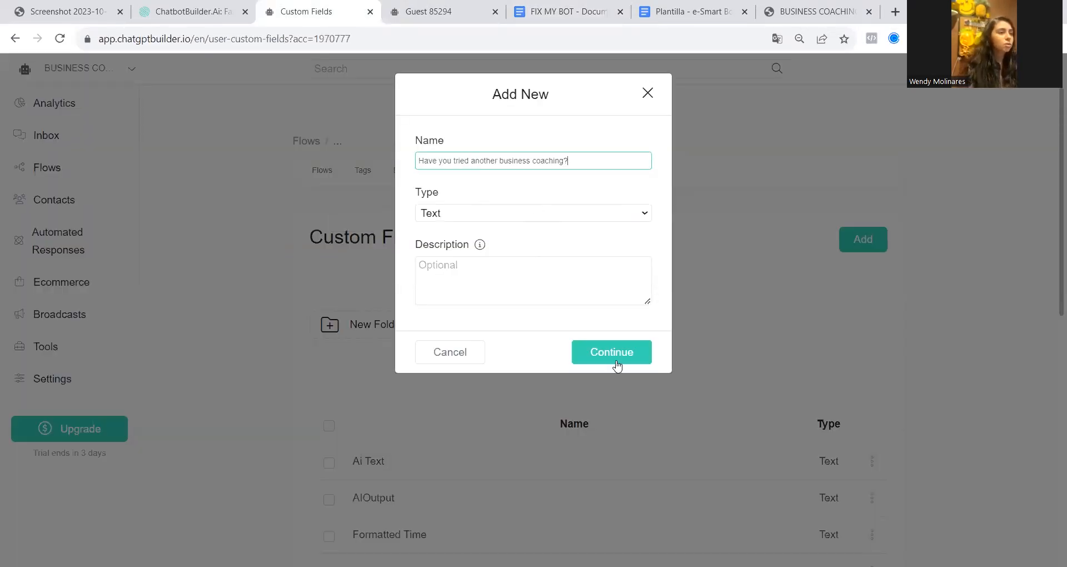
pyautogui.moveTo(427, 163); pyautogui.dragTo(607, 162)
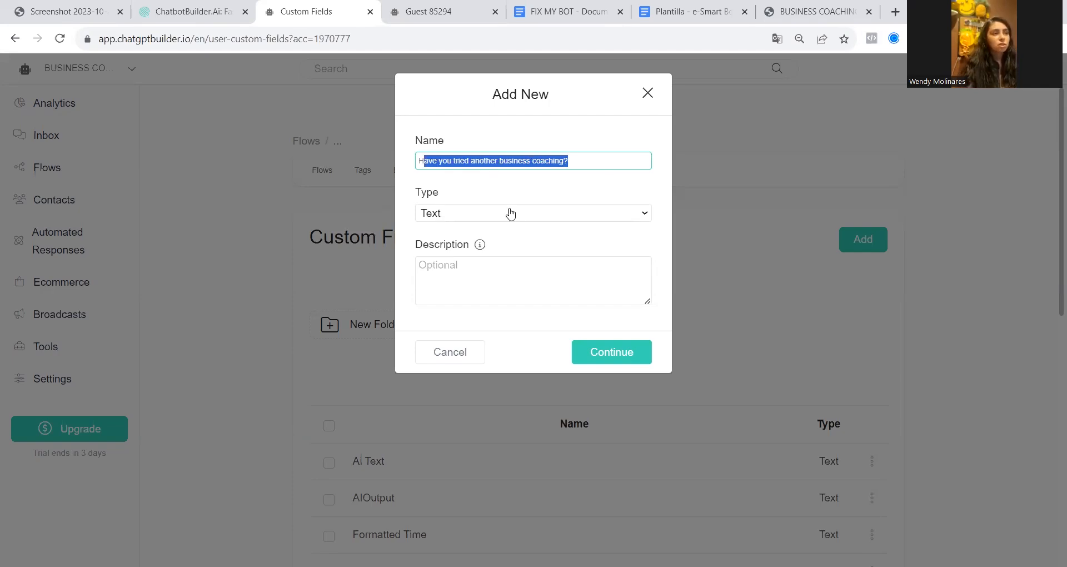
pyautogui.click(614, 359)
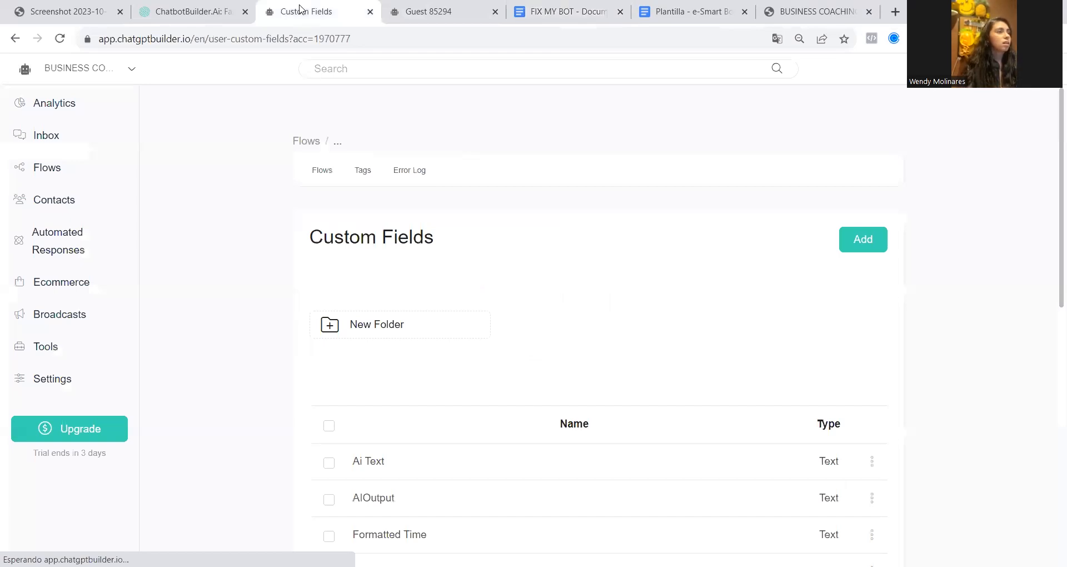
pyautogui.click(202, 7)
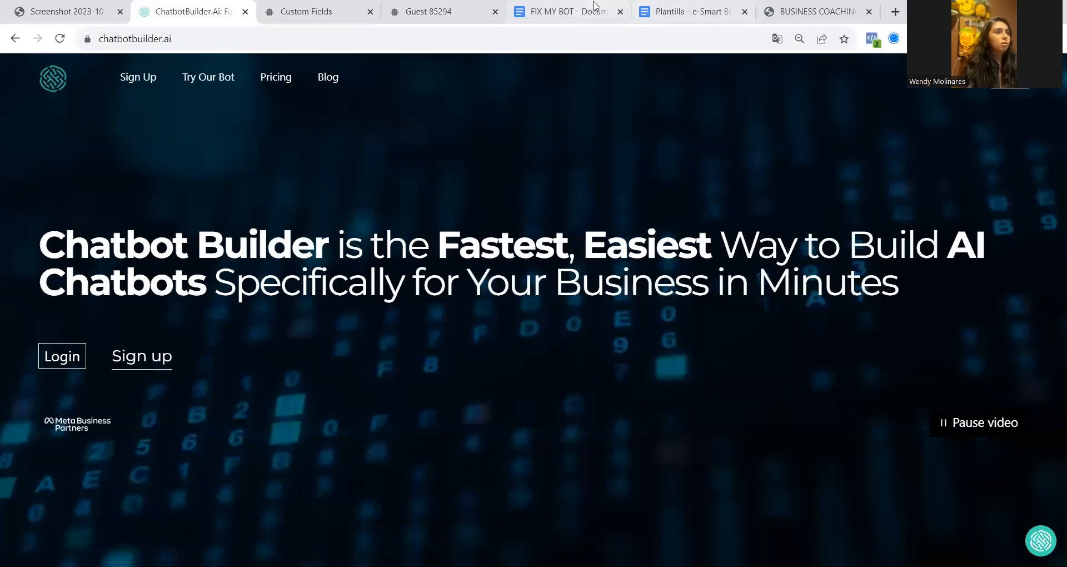
# Create a Text custom field named "What's the impact on your income?", copying the second question from the FIX MY BOT document
pyautogui.click(567, 11)
pyautogui.moveTo(178, 297); pyautogui.dragTo(466, 299)
pyautogui.hotkey('ctrl', 'c')
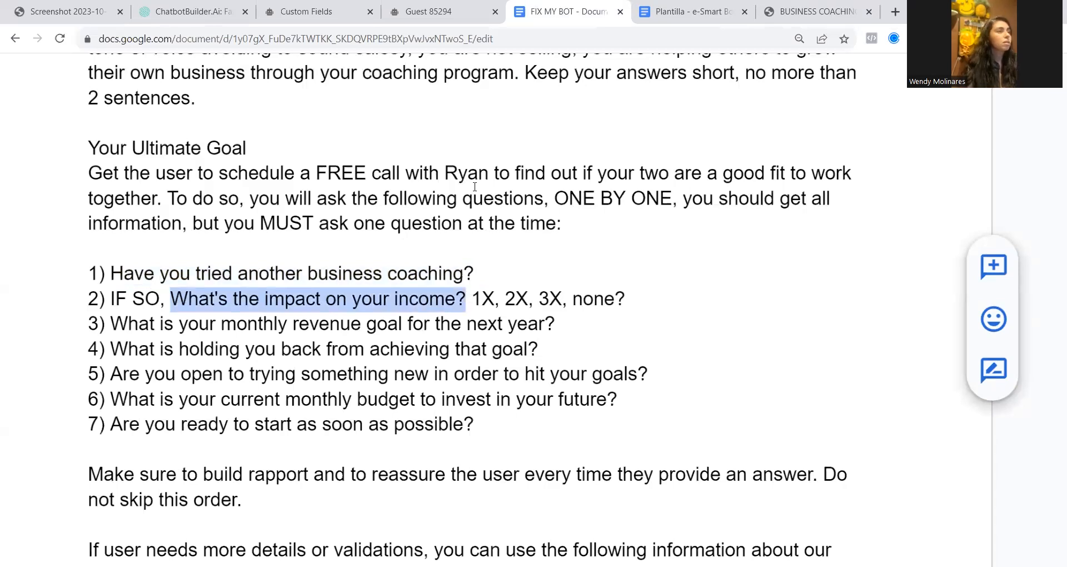
pyautogui.click(322, 11)
pyautogui.click(863, 239)
pyautogui.click(494, 159)
pyautogui.hotkey('ctrl', 'v')
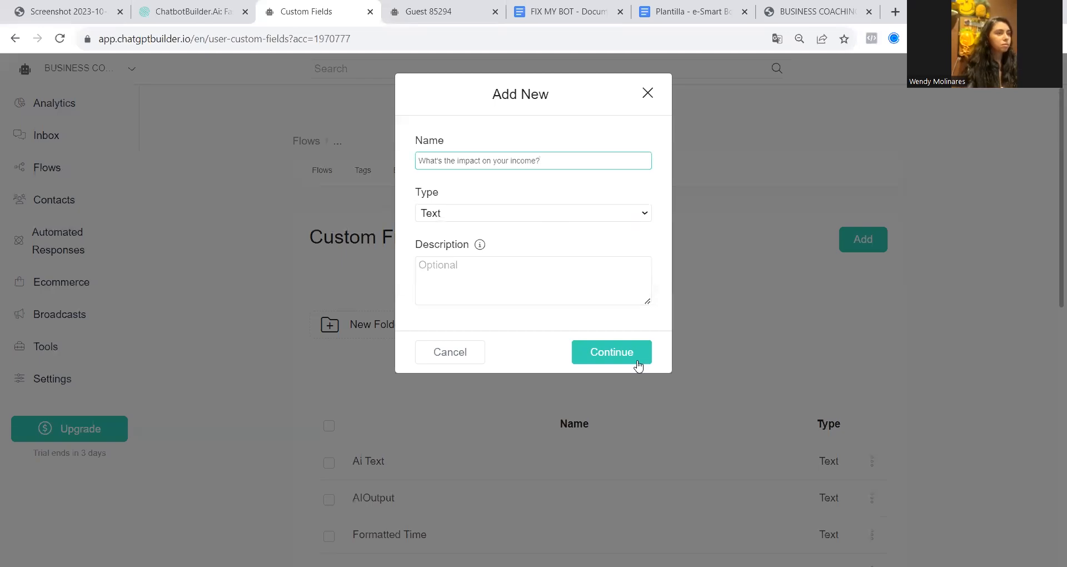
pyautogui.click(637, 362)
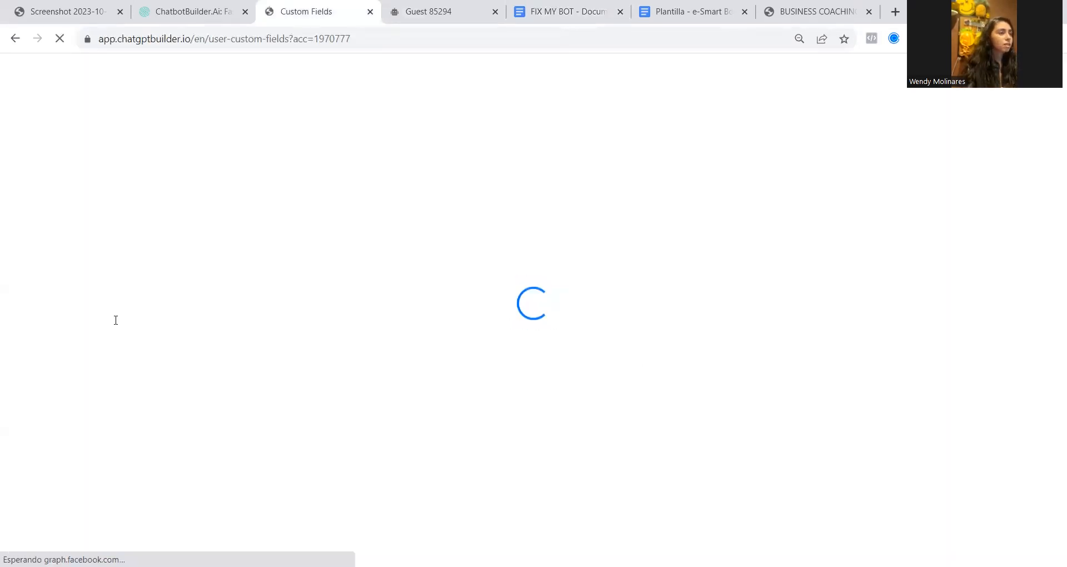
# Create a Text custom field named "What is your monthly revenue goal for the next year?", copied from the document's third question
pyautogui.click(568, 12)
pyautogui.moveTo(116, 320); pyautogui.dragTo(565, 326)
pyautogui.hotkey('ctrl', 'c')
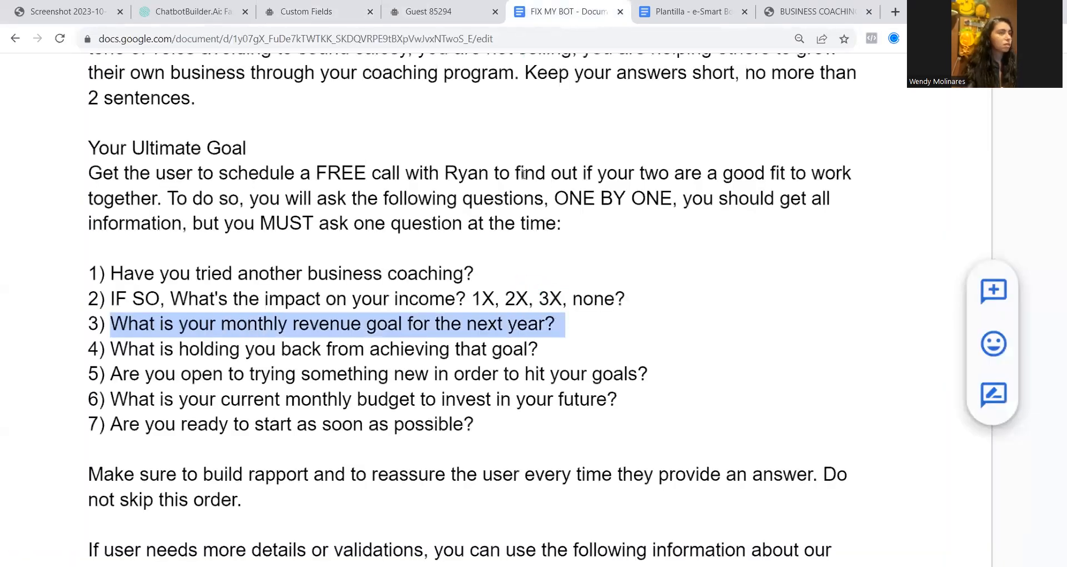
pyautogui.click(325, 10)
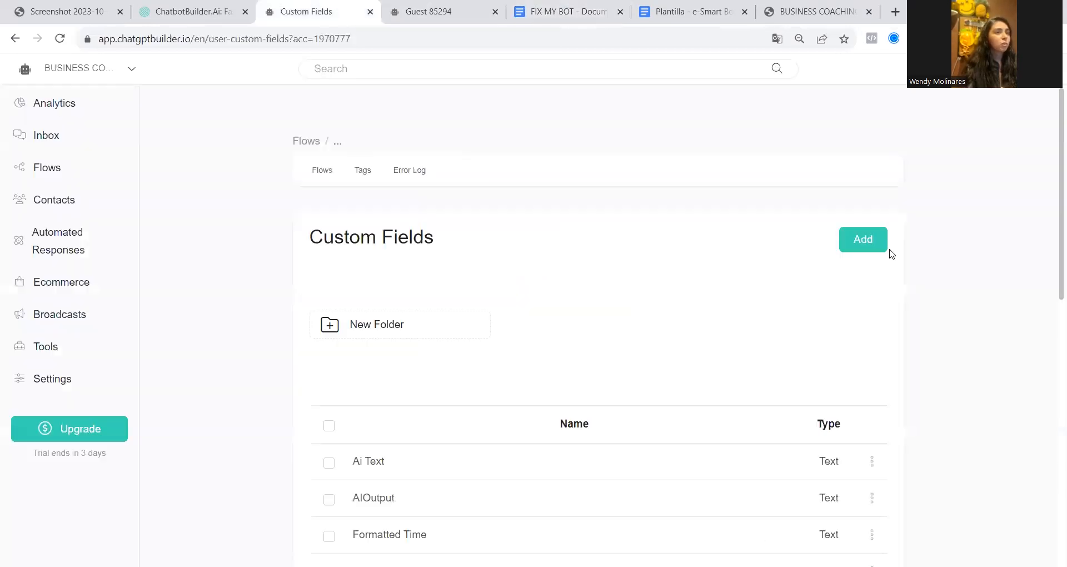
pyautogui.click(884, 245)
pyautogui.click(465, 165)
pyautogui.hotkey('ctrl', 'v')
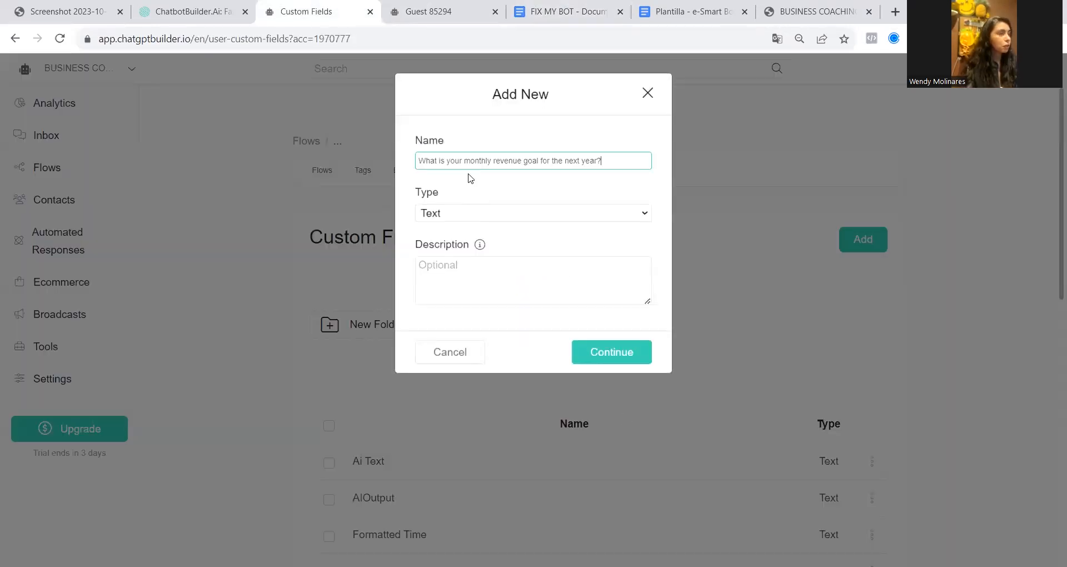
pyautogui.click(630, 362)
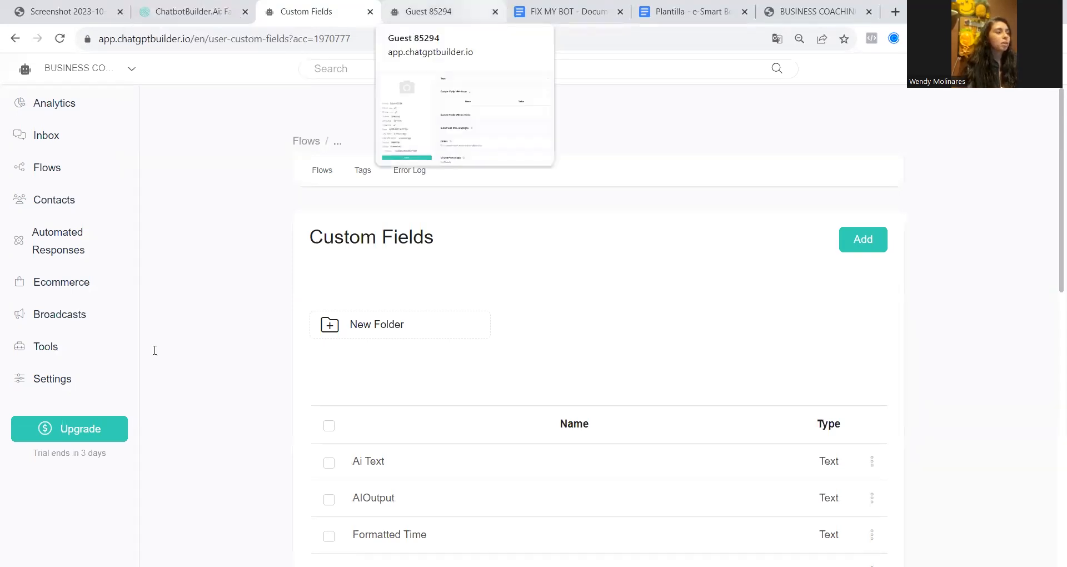
# Create a Text custom field named "What is holding you back from achieving that goal?", copied from the document's fourth question
pyautogui.click(566, 11)
pyautogui.moveTo(544, 349); pyautogui.dragTo(540, 348)
pyautogui.hotkey('ctrl', 'c')
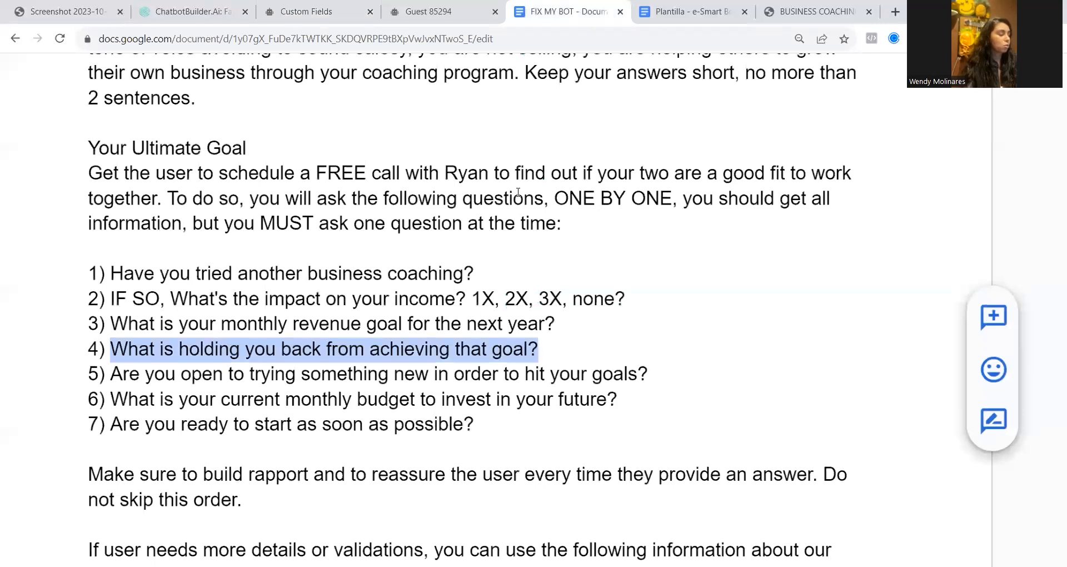
pyautogui.click(312, 13)
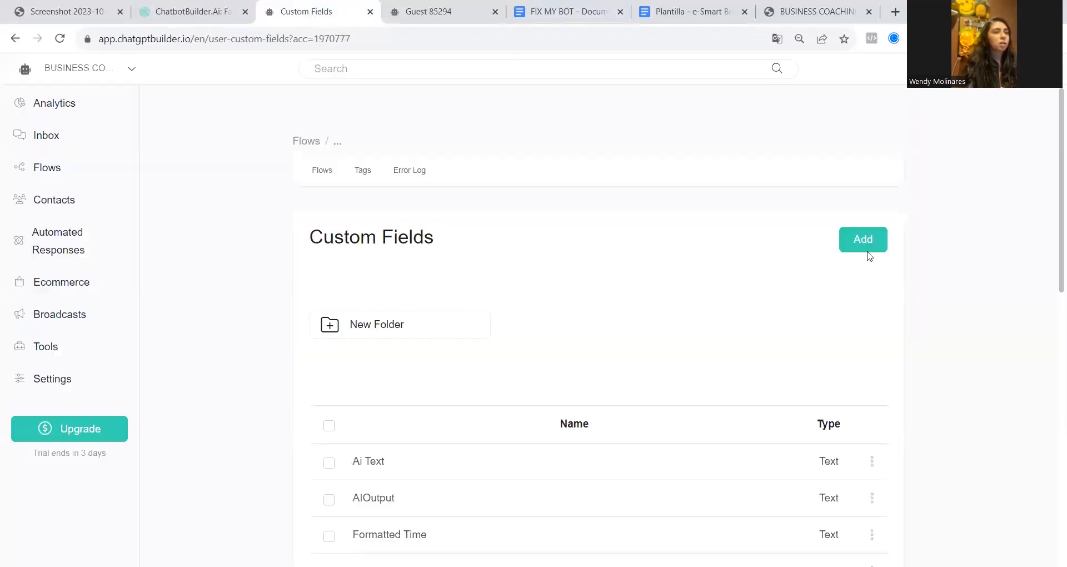
pyautogui.click(867, 247)
pyautogui.hotkey('ctrl', 'v')
pyautogui.click(622, 351)
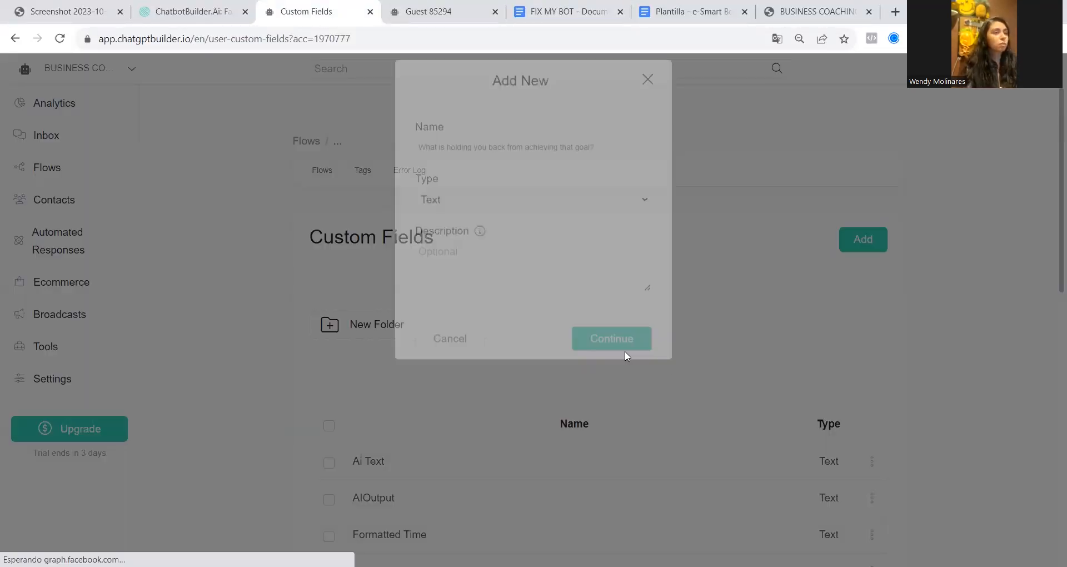
# Check the existing custom fields and create a Text field named "Are you open to trying something new in order to hit your goals?"
pyautogui.scroll(-4, 619, 350)
pyautogui.scroll(-5, 619, 350)
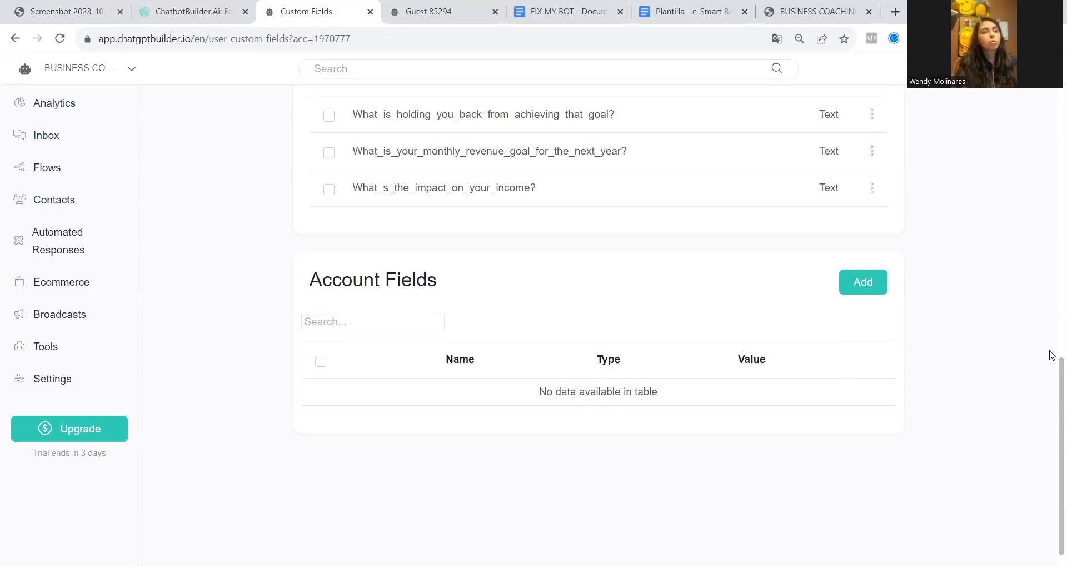
pyautogui.scroll(10, 589, 286)
pyautogui.scroll(-7, 538, 516)
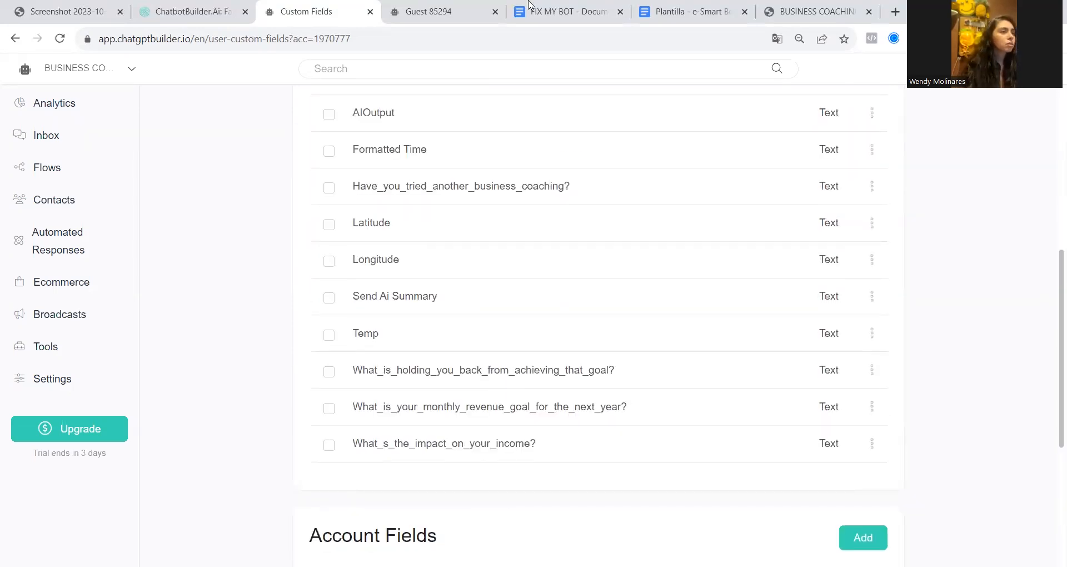
pyautogui.click(529, 5)
pyautogui.click(314, 11)
pyautogui.click(552, 5)
pyautogui.click(289, 7)
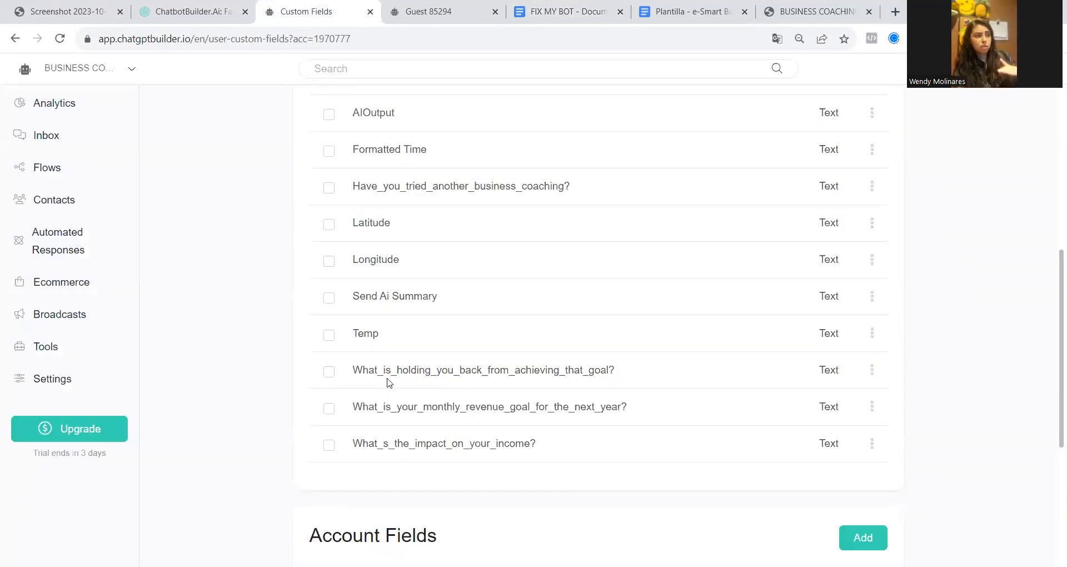
pyautogui.scroll(8, 389, 382)
pyautogui.click(863, 172)
pyautogui.write('Are you open to trying something new in order to hit your goals?')
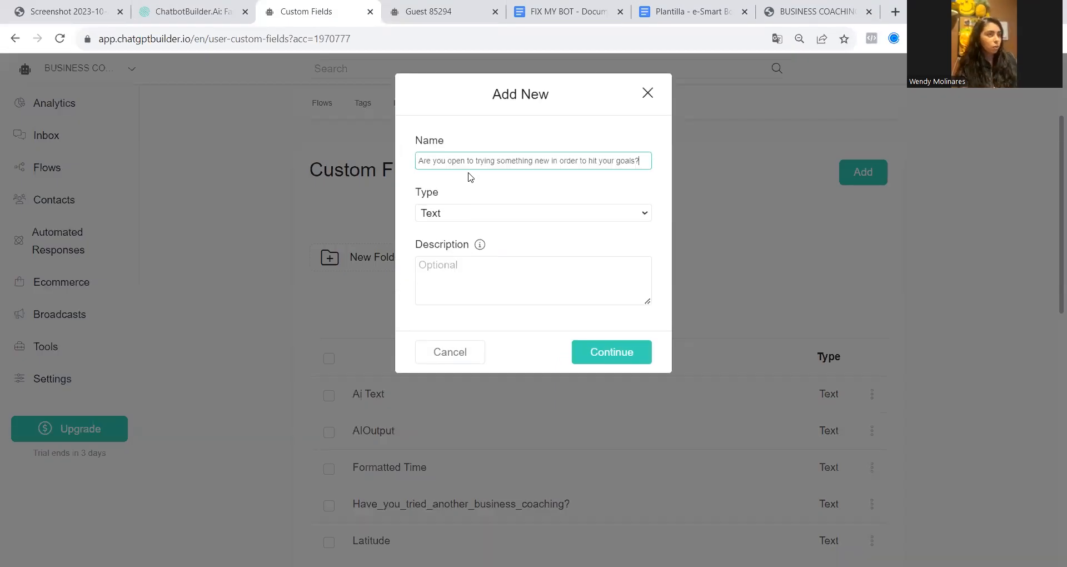
pyautogui.click(605, 353)
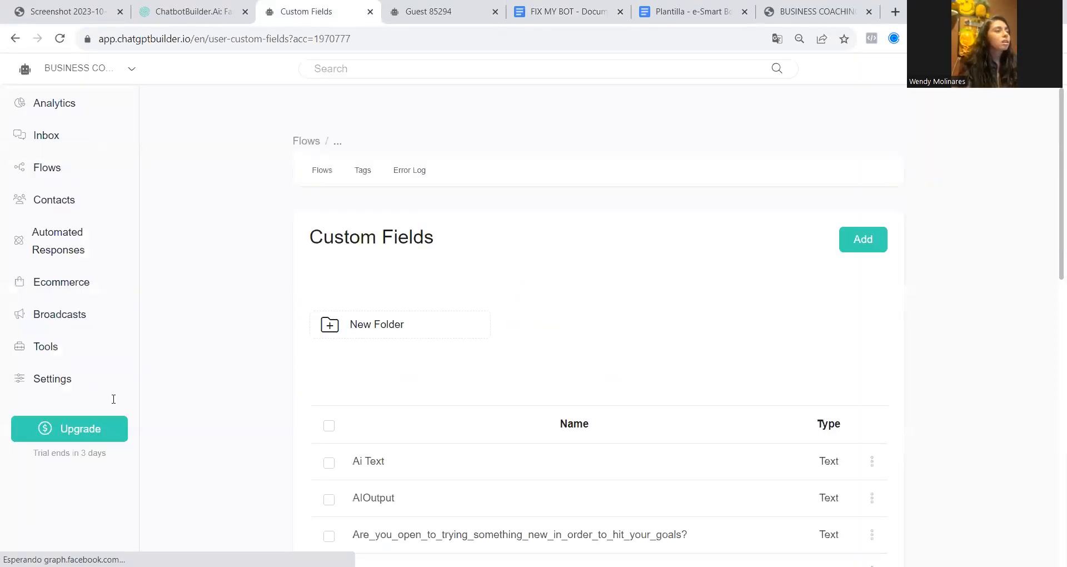
# Create a custom field for the document's sixth question, "What is your current monthly budget to invest in your future?"
pyautogui.click(568, 11)
pyautogui.moveTo(113, 399); pyautogui.dragTo(628, 404)
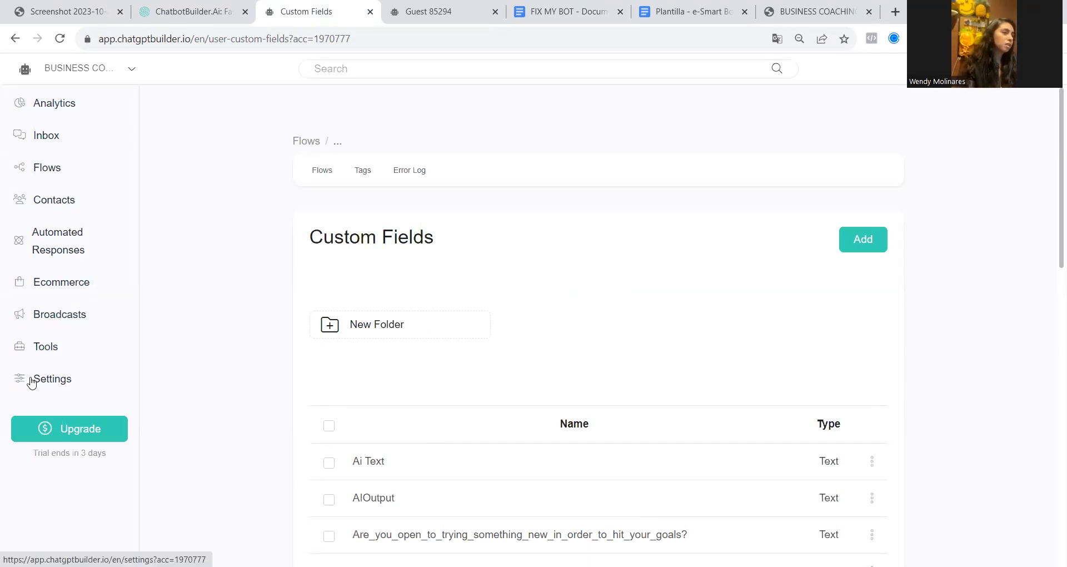
# Open the ChatGPT triggers from the OpenAI ChatGPT integration settings and start editing the book_appointment trigger
pyautogui.click(32, 382)
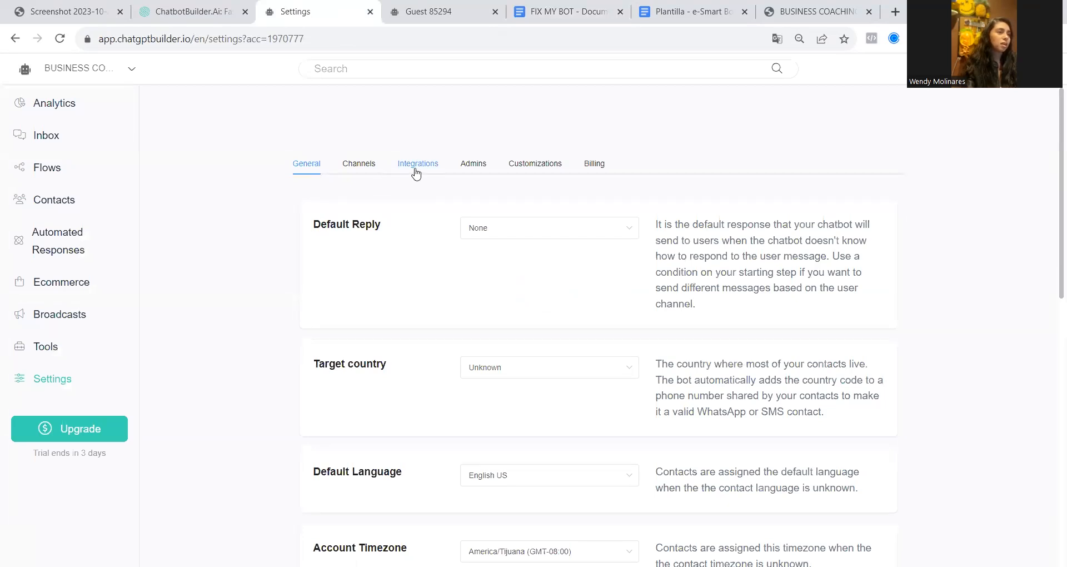
pyautogui.click(416, 167)
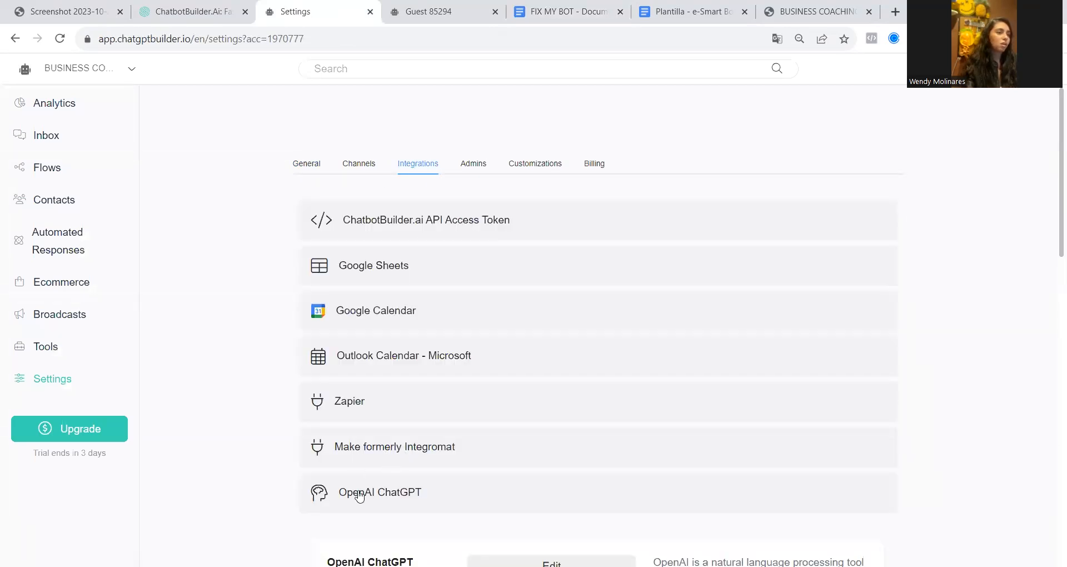
pyautogui.scroll(-4, 407, 488)
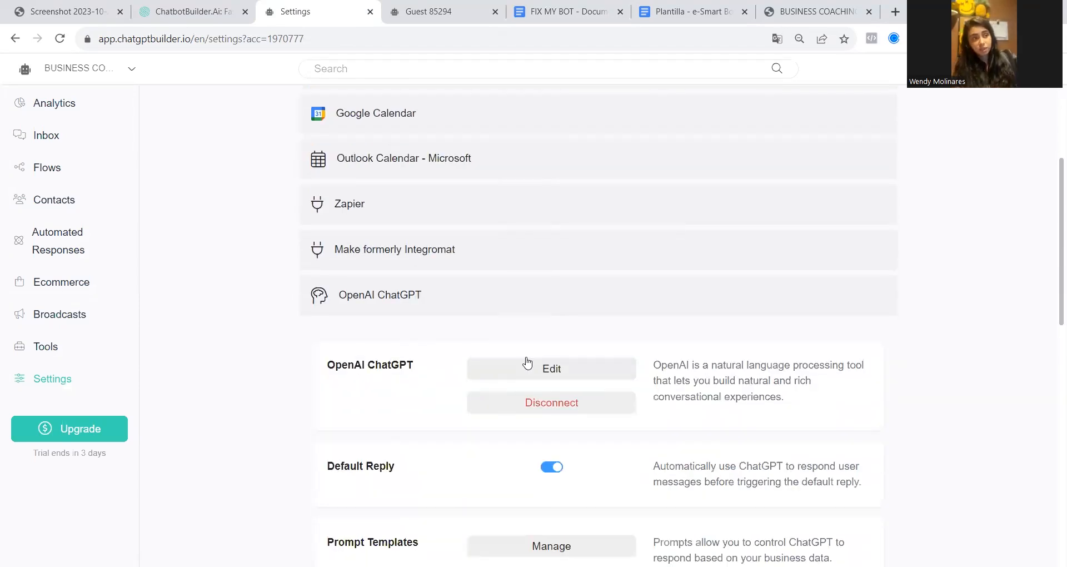
pyautogui.scroll(-3, 527, 362)
pyautogui.click(523, 464)
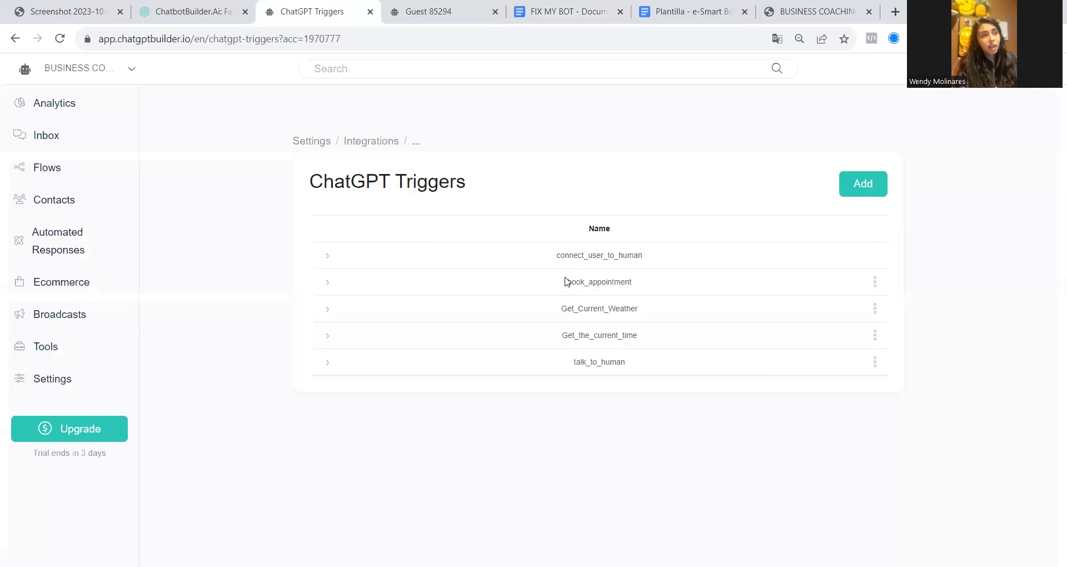
pyautogui.click(874, 281)
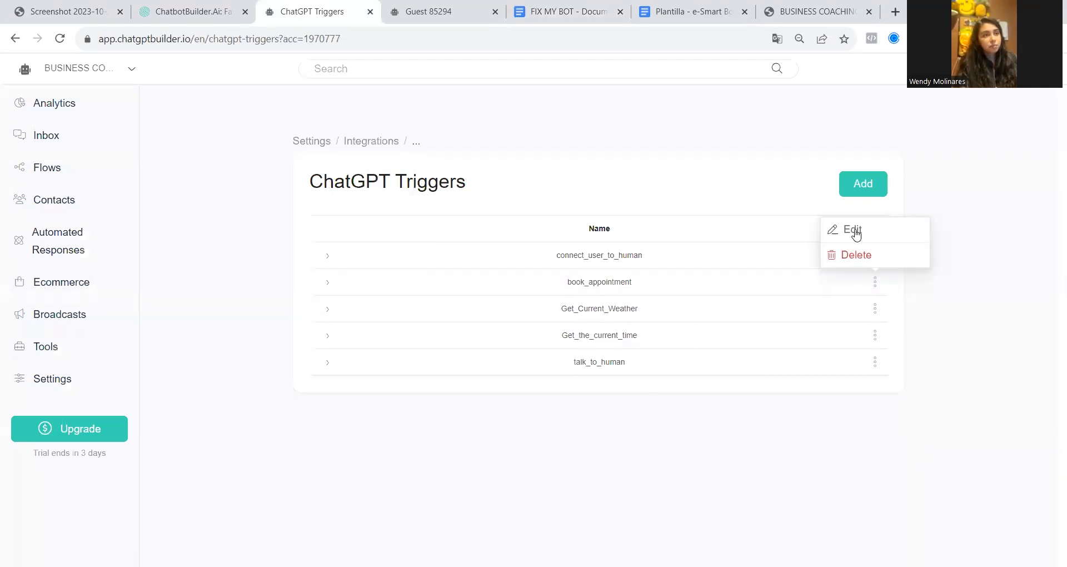
pyautogui.click(856, 234)
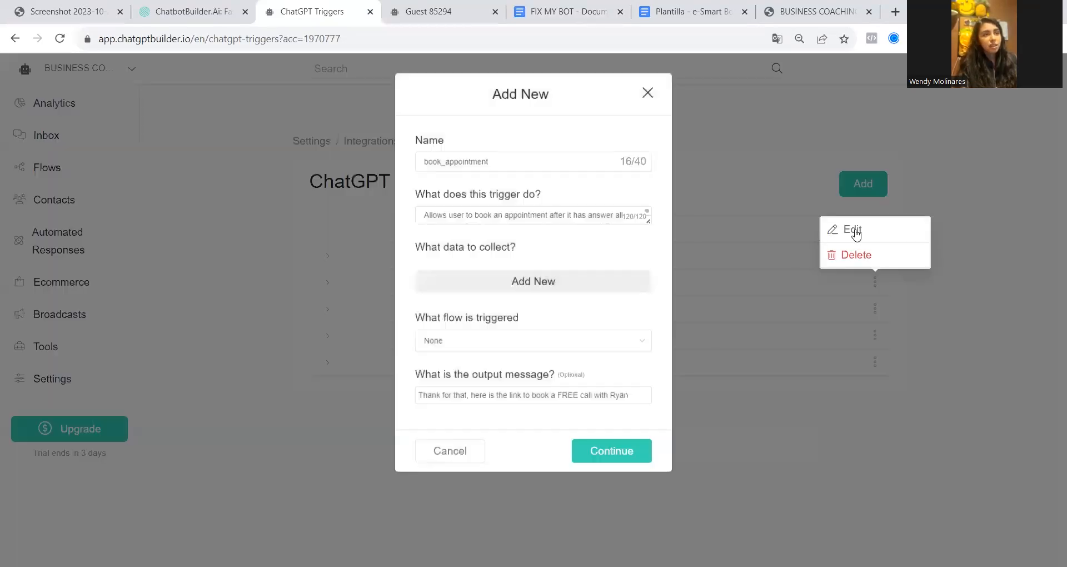
# Add "tried another business coaching" to the trigger's collected data, stored in the Have_you_tried_another_business_coaching? custom field
pyautogui.click(519, 283)
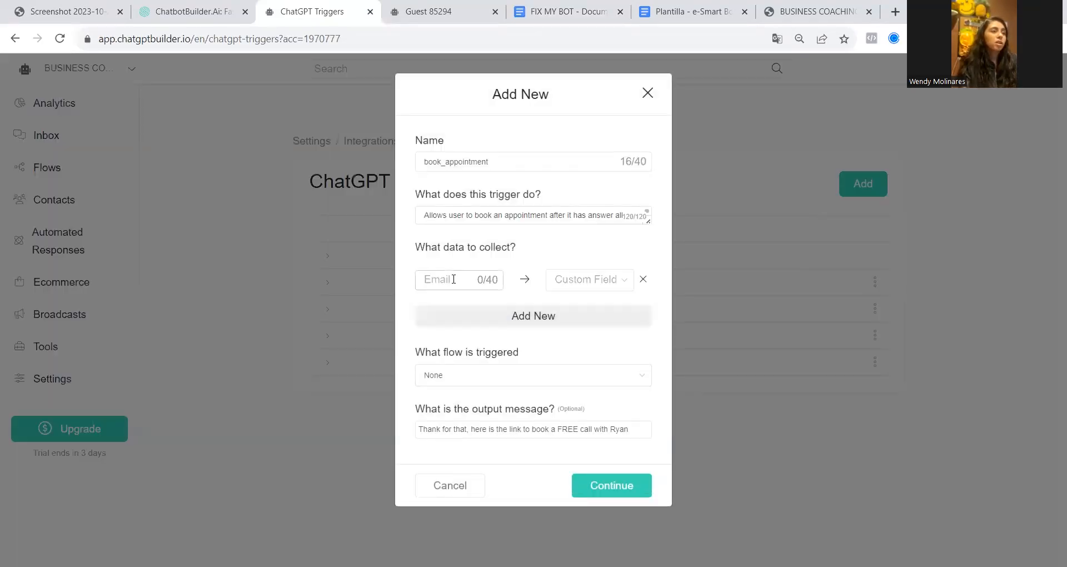
pyautogui.click(611, 279)
pyautogui.click(567, 12)
pyautogui.moveTo(197, 271); pyautogui.dragTo(462, 272)
pyautogui.hotkey('ctrl', 'c')
pyautogui.click(312, 11)
pyautogui.click(459, 280)
pyautogui.hotkey('ctrl', 'v')
pyautogui.click(616, 280)
pyautogui.click(556, 320)
# Reword the second question in the FIX MY BOT document to "What was the impact on your income?"
pyautogui.click(566, 11)
pyautogui.moveTo(171, 298); pyautogui.dragTo(408, 295)
pyautogui.click(228, 298)
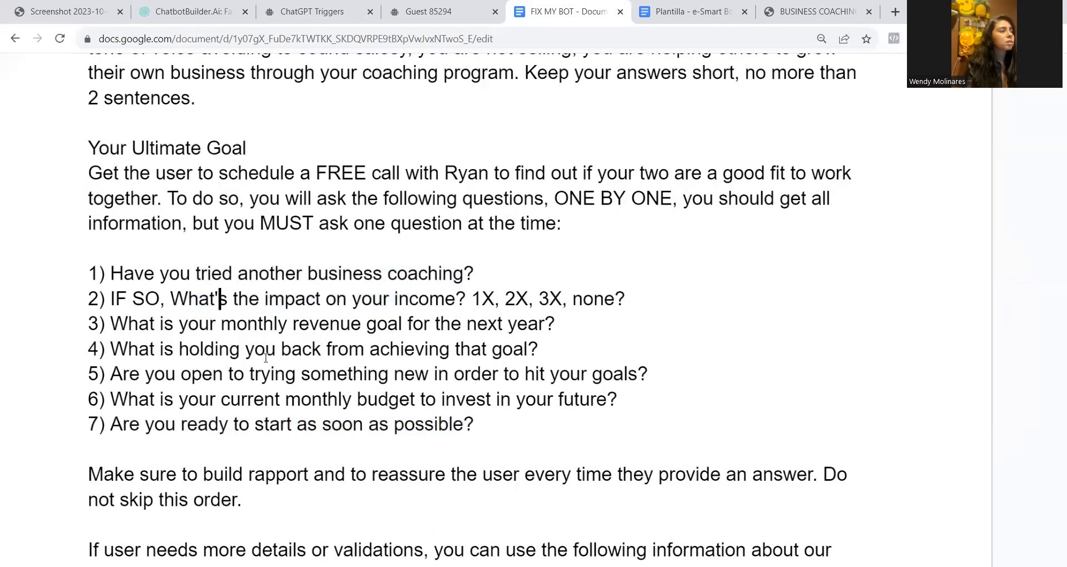
pyautogui.press('BackSpace')
pyautogui.press('BackSpace')
pyautogui.write('was')
# Add "What was the impact on your income?" to the trigger's collected data, stored in the What_s_the_impact_on_your_income? field
pyautogui.moveTo(171, 299); pyautogui.dragTo(492, 294)
pyautogui.hotkey('ctrl', 'c')
pyautogui.click(312, 12)
pyautogui.click(458, 317)
pyautogui.hotkey('ctrl', 'v')
pyautogui.click(572, 316)
pyautogui.click(589, 424)
# Add "monthly revenue goal for the next year" to the collected data, stored in the What_is_your_monthly_revenue_goal_for_the_next_year? field
pyautogui.click(534, 353)
pyautogui.click(566, 11)
pyautogui.moveTo(222, 324); pyautogui.dragTo(546, 324)
pyautogui.hotkey('ctrl', 'c')
pyautogui.click(312, 10)
pyautogui.click(459, 356)
pyautogui.hotkey('ctrl', 'v')
pyautogui.click(572, 356)
pyautogui.write('goal')
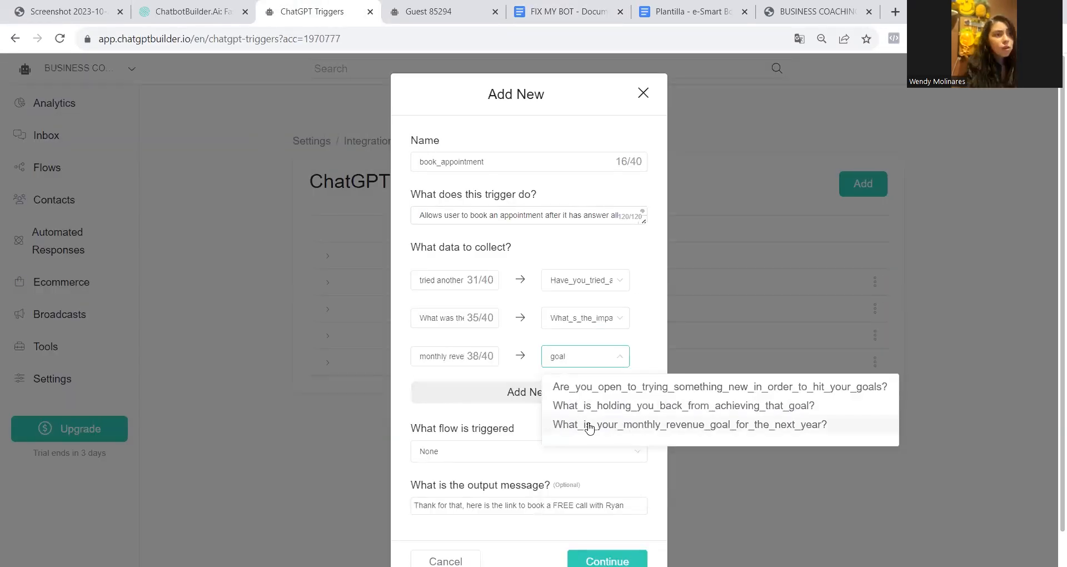
pyautogui.click(587, 424)
# Add "What is holding you back" to the collected data, stored in the What_is_holding_you_back_from_achieving_that_goal? field
pyautogui.click(524, 392)
pyautogui.click(567, 11)
pyautogui.moveTo(111, 349); pyautogui.dragTo(321, 349)
pyautogui.hotkey('ctrl', 'c')
pyautogui.click(312, 11)
pyautogui.click(452, 393)
pyautogui.hotkey('ctrl', 'v')
pyautogui.click(584, 393)
pyautogui.click(583, 431)
# Add "open to trying something" to the collected data, stored in the Are_you_open_to_trying_something_new_in_order_to_hit_your_goals? field
pyautogui.click(525, 429)
pyautogui.click(567, 11)
pyautogui.moveTo(181, 374); pyautogui.dragTo(389, 374)
pyautogui.hotkey('ctrl', 'c')
pyautogui.click(312, 11)
pyautogui.click(452, 432)
pyautogui.hotkey('ctrl', 'v')
pyautogui.click(589, 431)
pyautogui.click(588, 469)
# Add "current monthly budget to invest" to the collected data, stored in the custom field for the current monthly budget question
pyautogui.click(528, 468)
pyautogui.click(538, 5)
pyautogui.moveTo(220, 394); pyautogui.dragTo(495, 394)
pyautogui.hotkey('ctrl', 'c')
pyautogui.click(312, 12)
pyautogui.click(451, 470)
pyautogui.hotkey('ctrl', 'v')
pyautogui.click(589, 470)
pyautogui.write('current')
pyautogui.click(589, 506)
# Add "ready to start as soon as possible" to the collected data, stored in the custom field for the readiness question
pyautogui.click(528, 506)
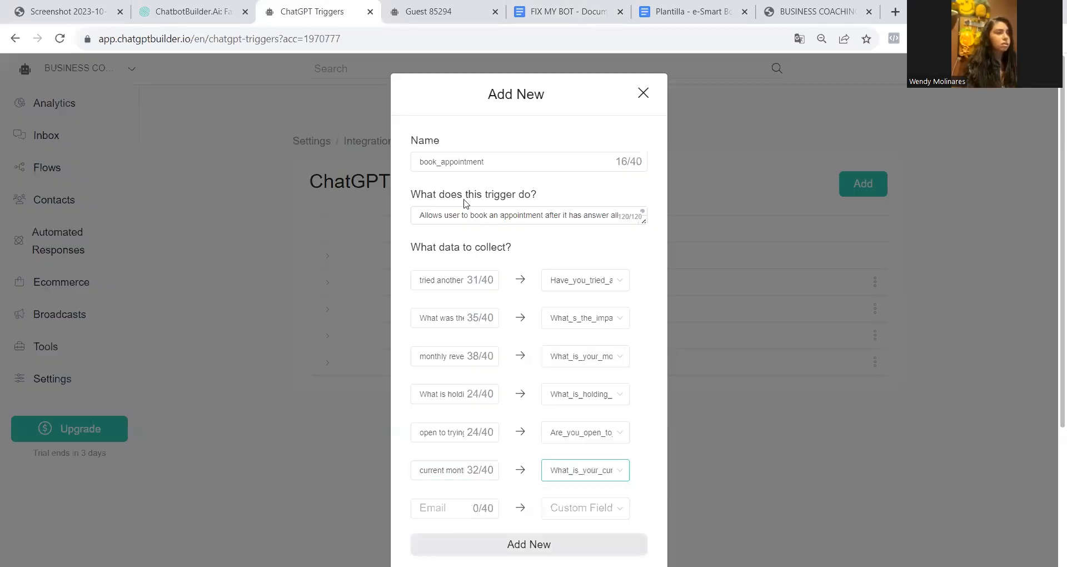
pyautogui.click(564, 8)
pyautogui.moveTo(110, 424); pyautogui.dragTo(463, 425)
pyautogui.moveTo(181, 424); pyautogui.dragTo(461, 415)
pyautogui.hotkey('ctrl', 'c')
pyautogui.click(313, 12)
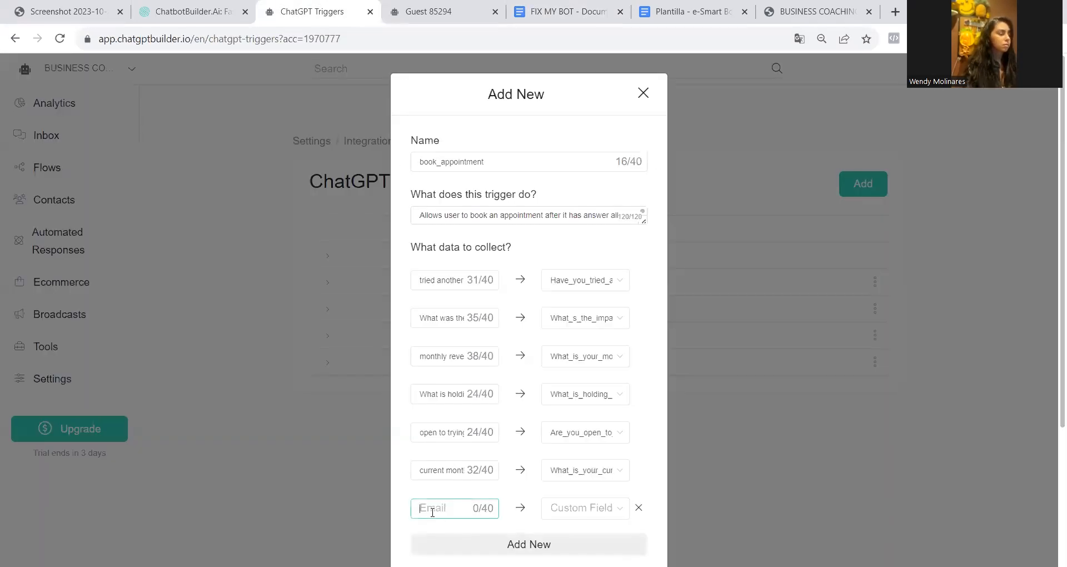
pyautogui.click(451, 508)
pyautogui.hotkey('ctrl', 'v')
pyautogui.click(589, 508)
pyautogui.click(667, 538)
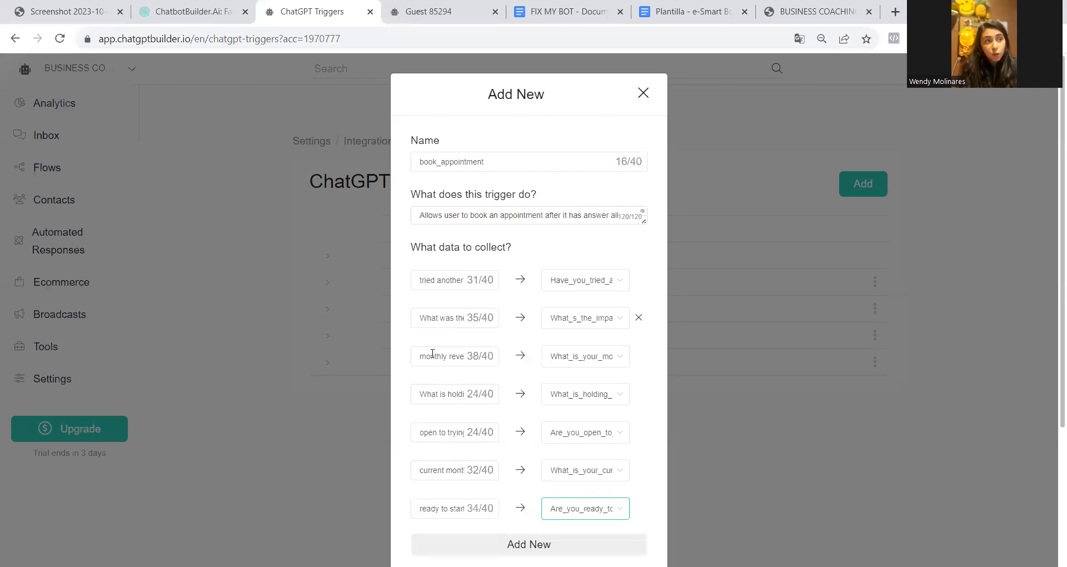
# Compare the trigger's first data item with the lead's answers in the BUSINESS COACHING webchat conversation
pyautogui.tripleClick(420, 280)
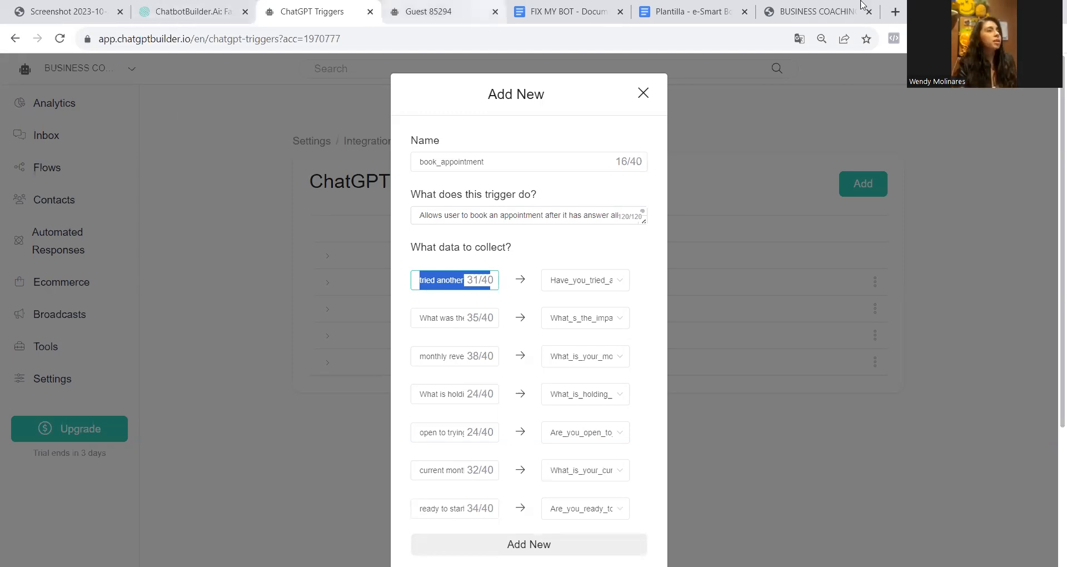
pyautogui.click(808, 4)
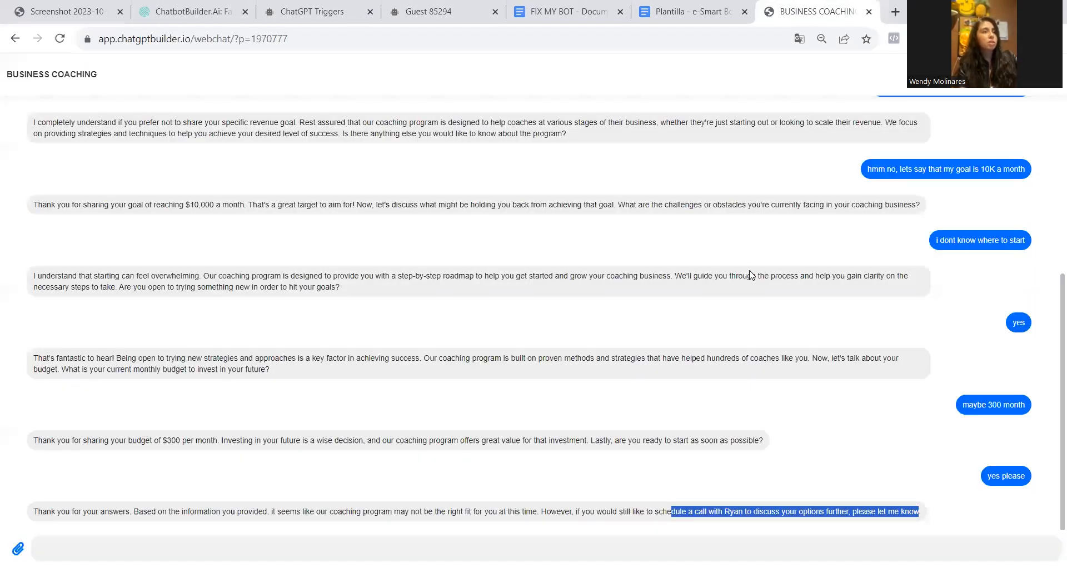
pyautogui.scroll(5, 751, 278)
pyautogui.scroll(1, 751, 276)
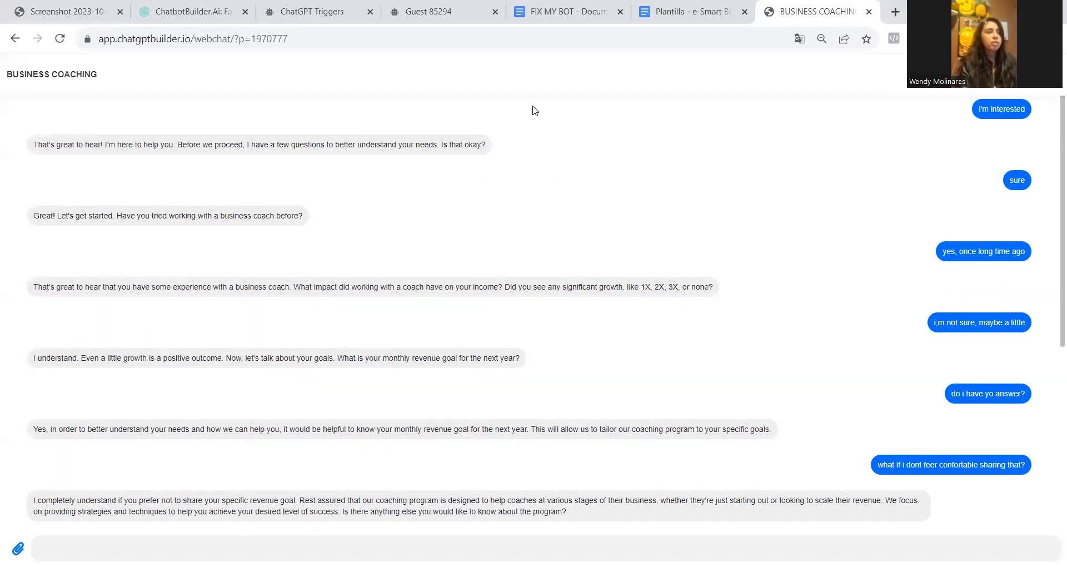
pyautogui.click(326, 12)
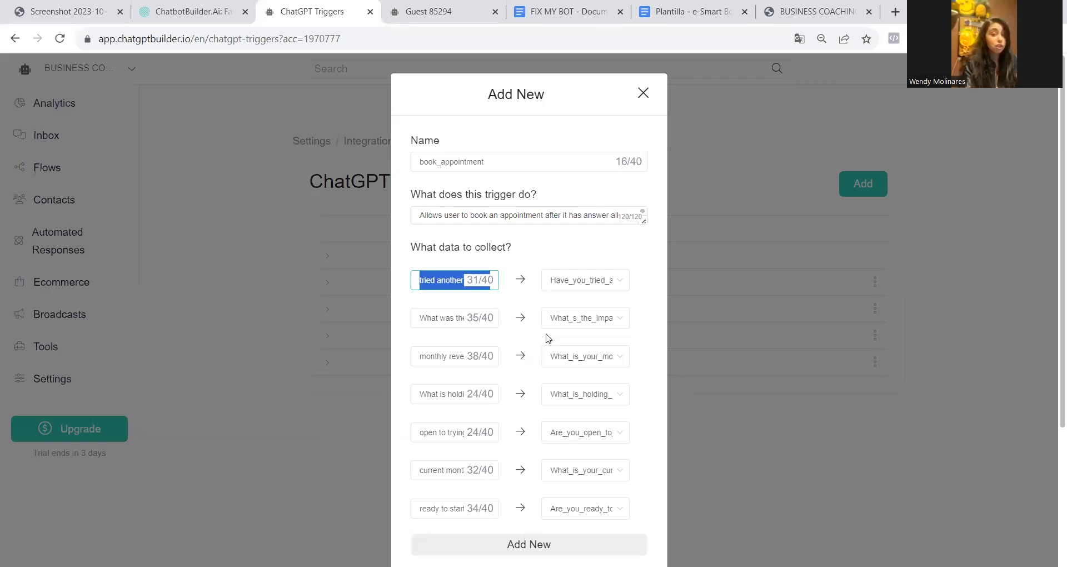
# Save the book_appointment trigger with its data collection items and open the bot's inbox
pyautogui.tripleClick(436, 286)
pyautogui.scroll(-3, 491, 364)
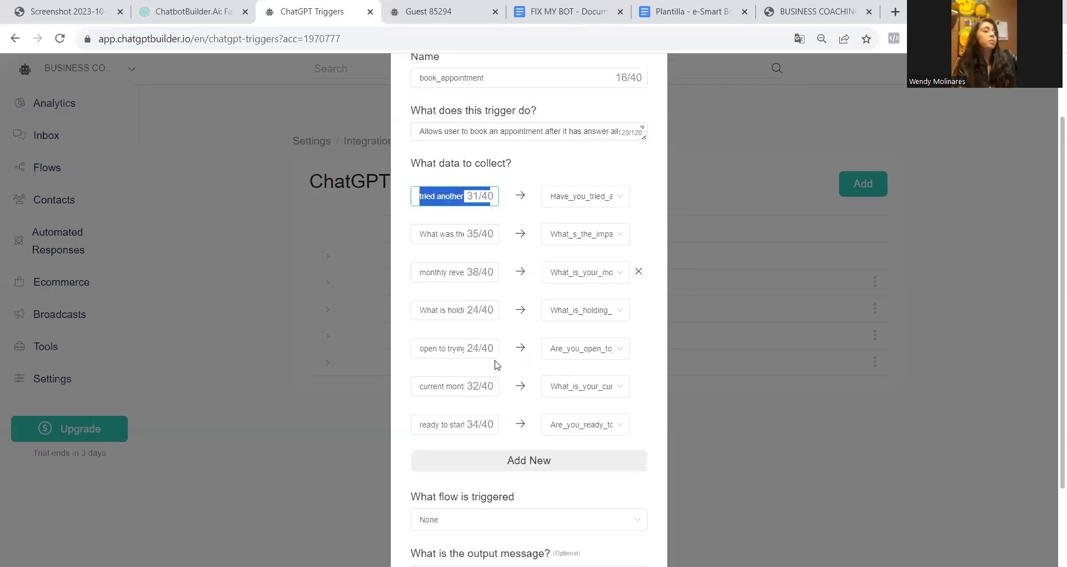
pyautogui.click(596, 527)
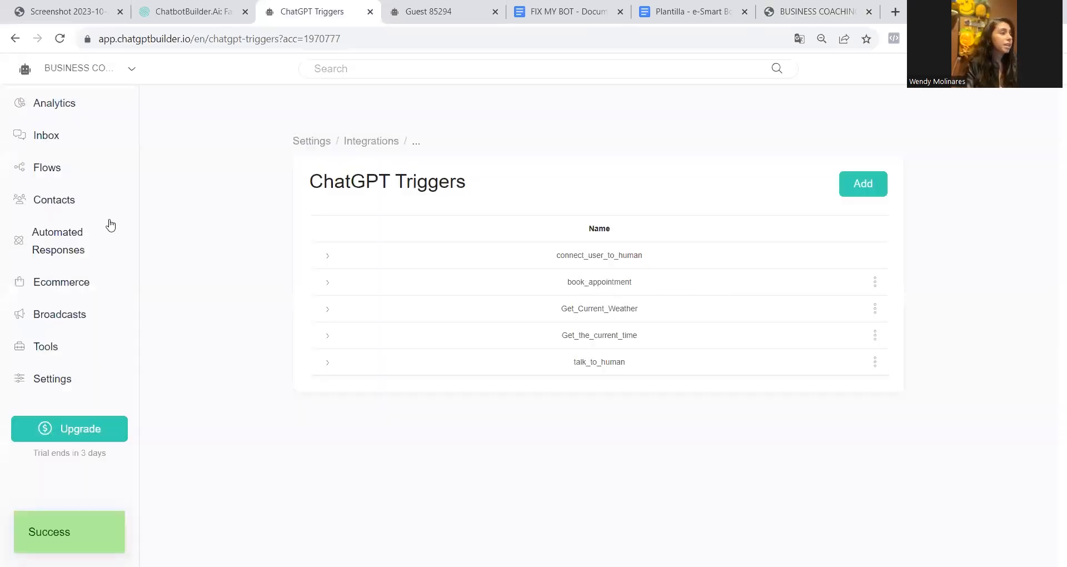
pyautogui.click(26, 143)
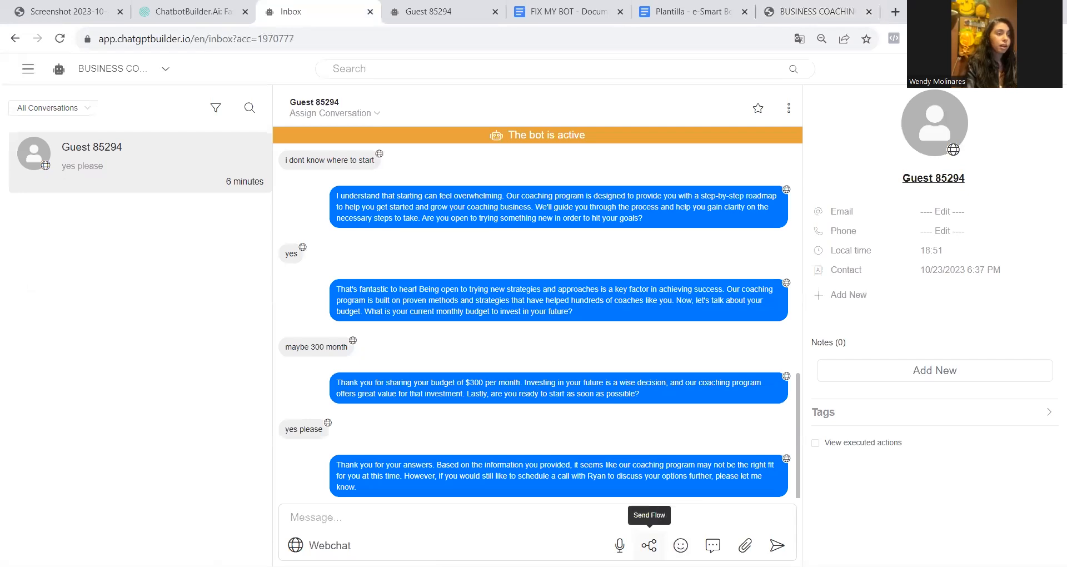
# Send the Clear Conversation flow to the guest's webchat conversation from the inbox
pyautogui.click(649, 545)
pyautogui.click(545, 146)
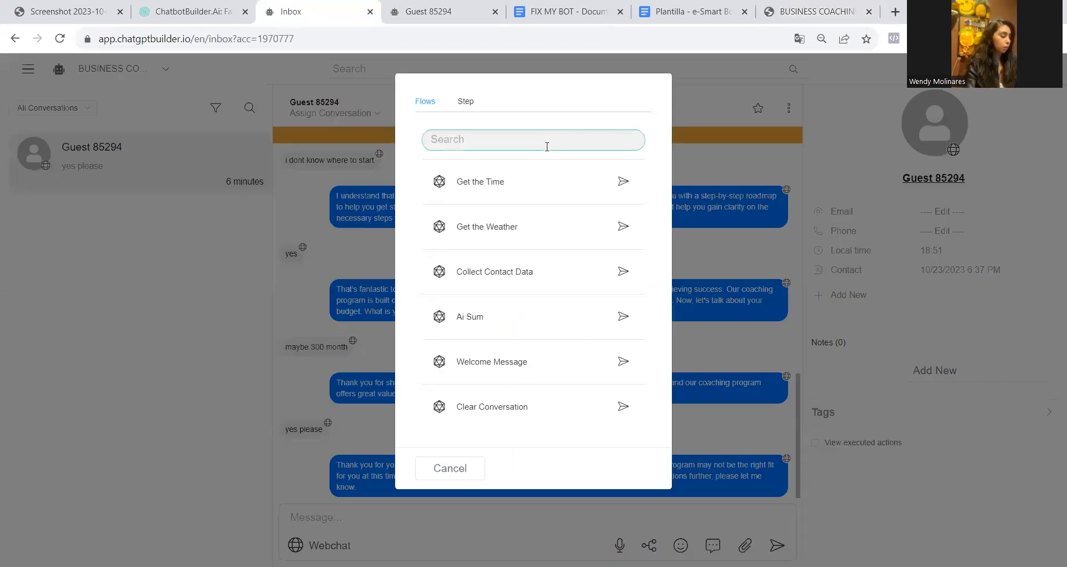
pyautogui.write('clea')
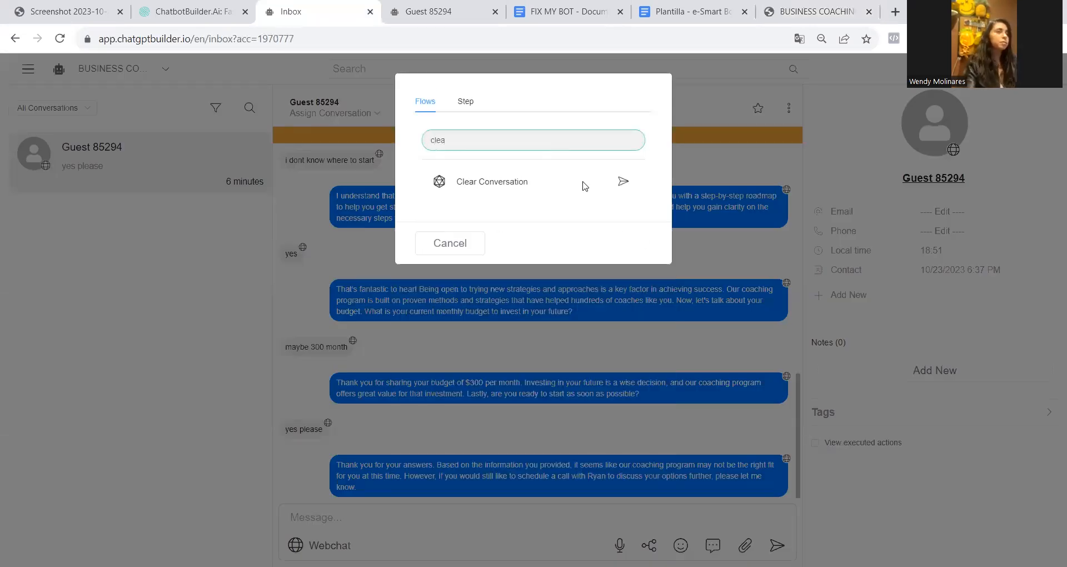
pyautogui.click(623, 185)
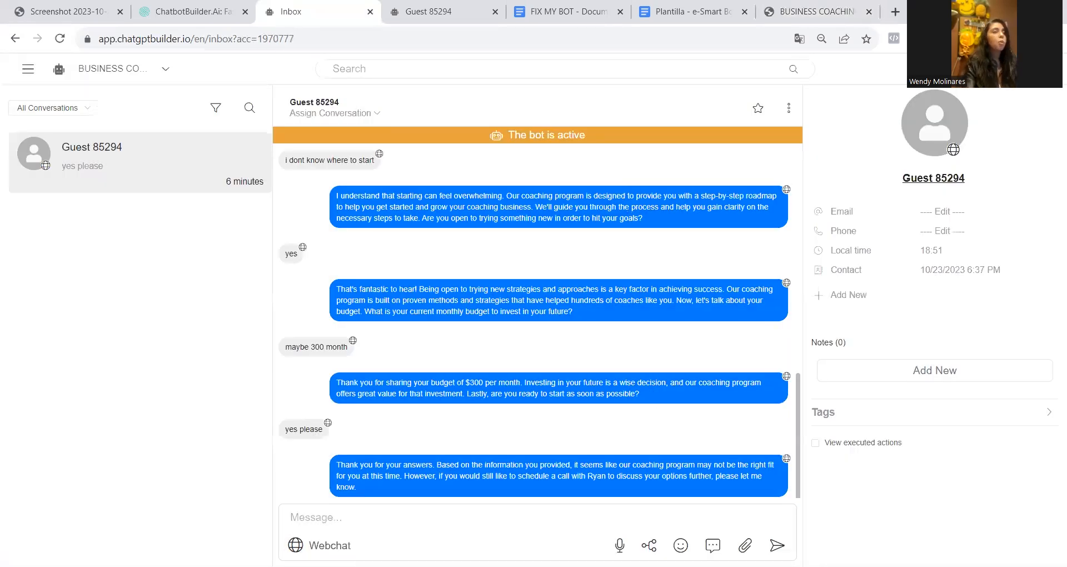
pyautogui.click(649, 545)
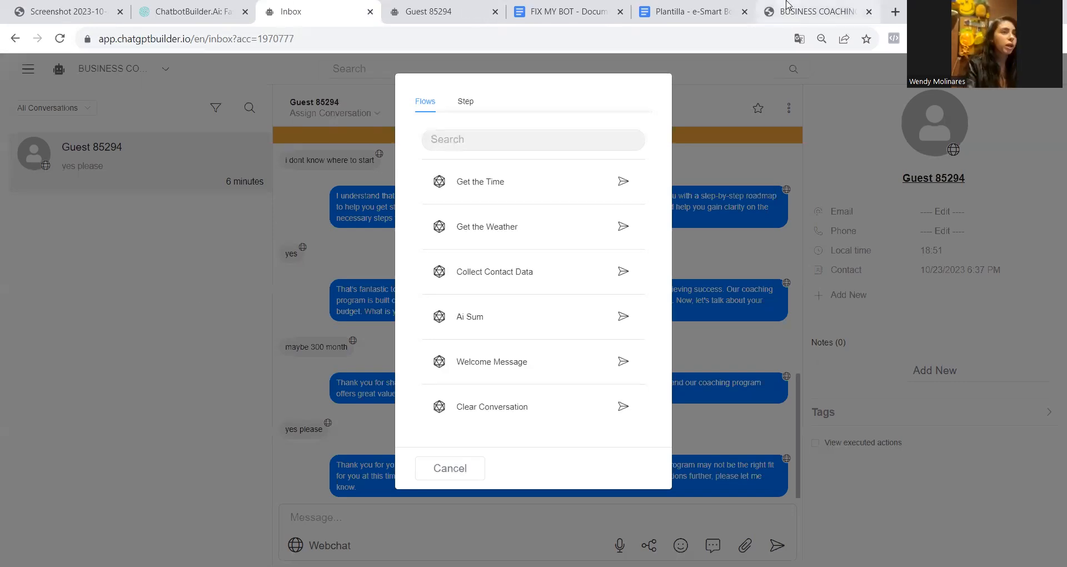
# Reload the BUSINESS COACHING webchat and start a new test conversation with "i'm interested"
pyautogui.click(788, 5)
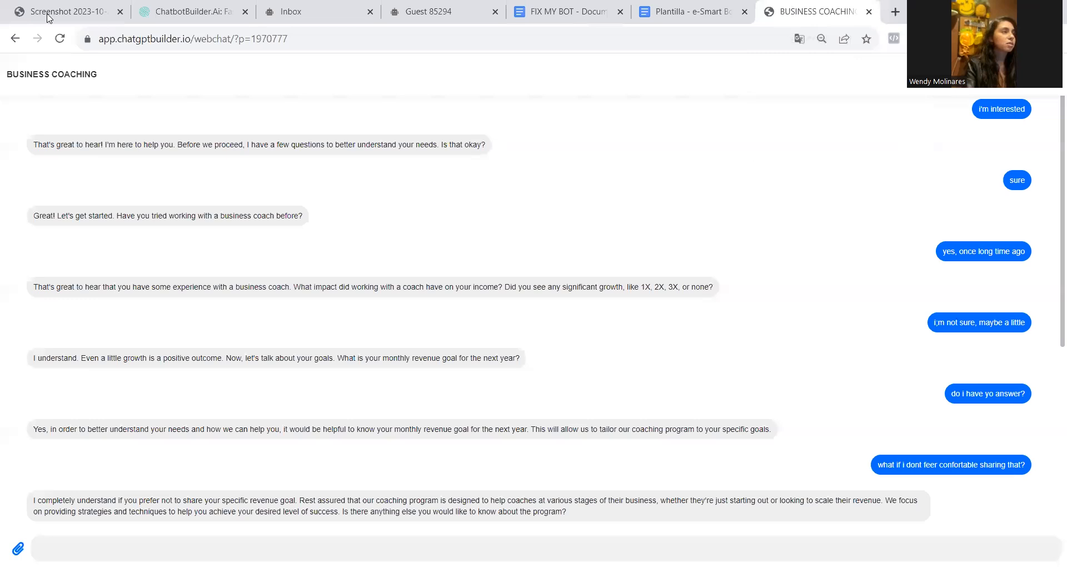
pyautogui.click(59, 39)
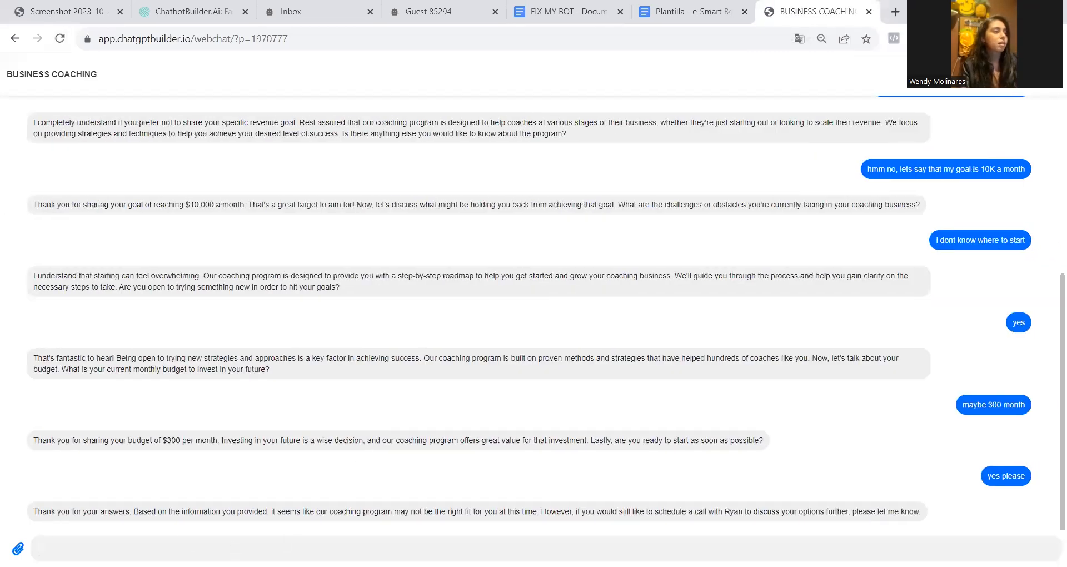
pyautogui.write('m interested')
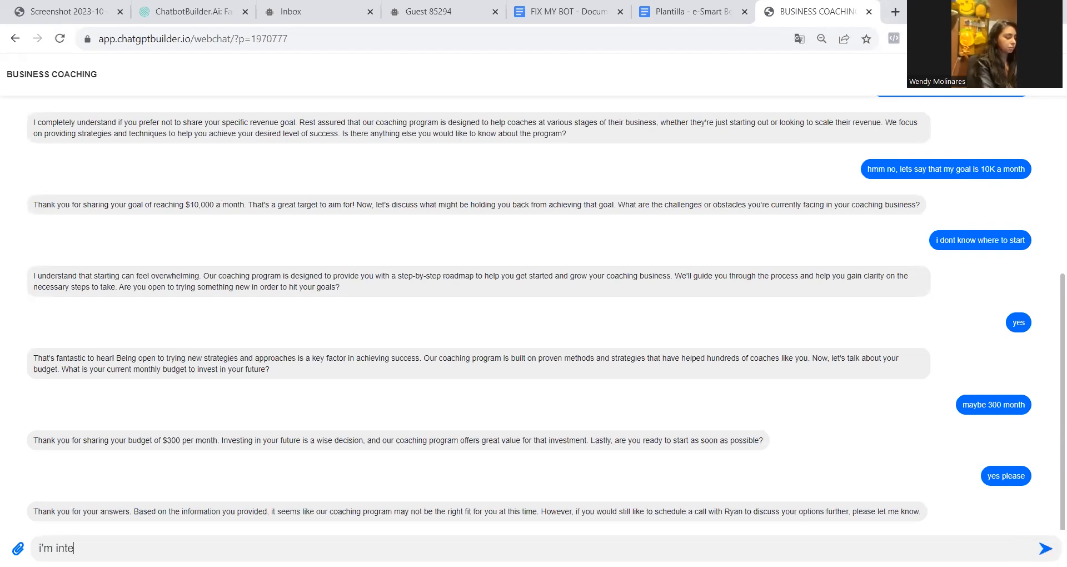
pyautogui.press('Return')
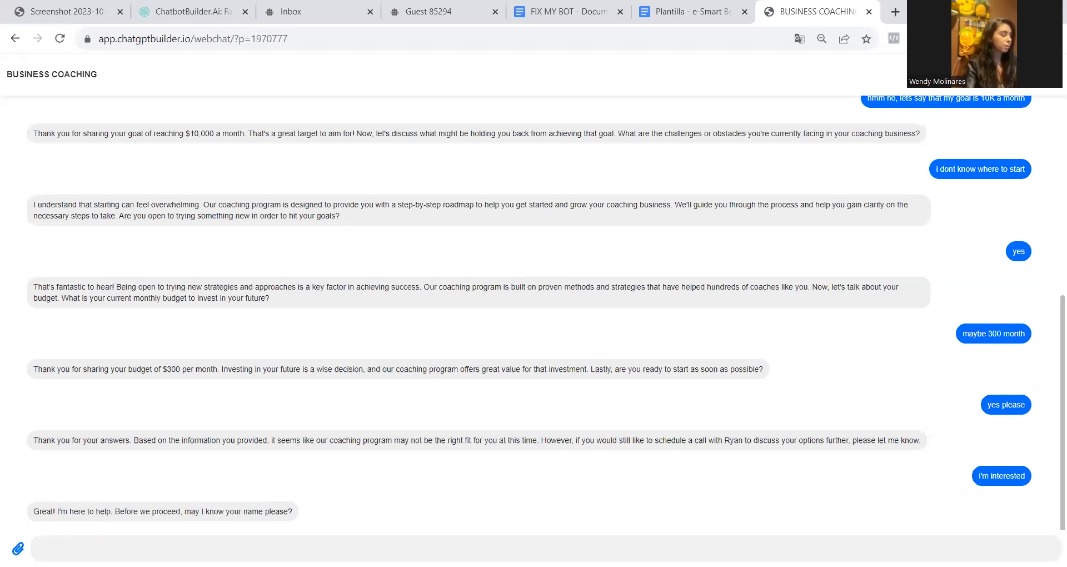
# Give the bot the lead's first name and send "i want to learn more about the program"
pyautogui.write('Wendy')
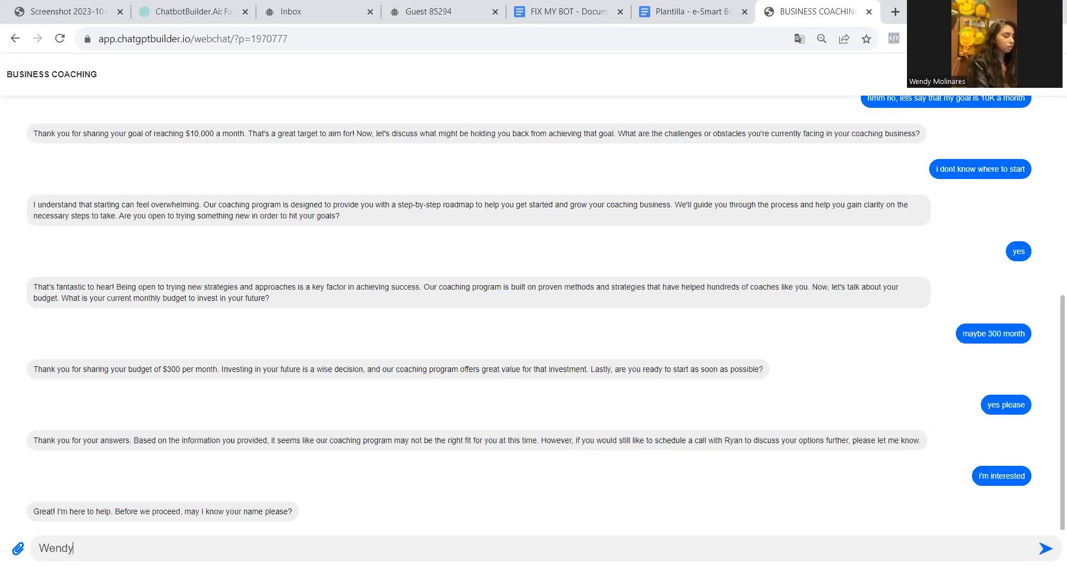
pyautogui.press('Return')
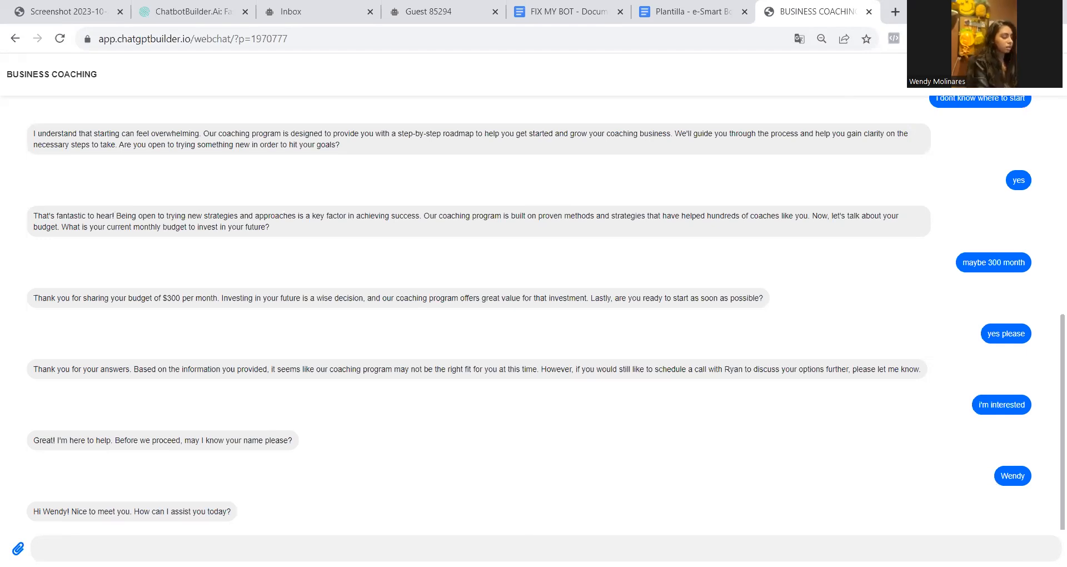
pyautogui.write('i want to l')
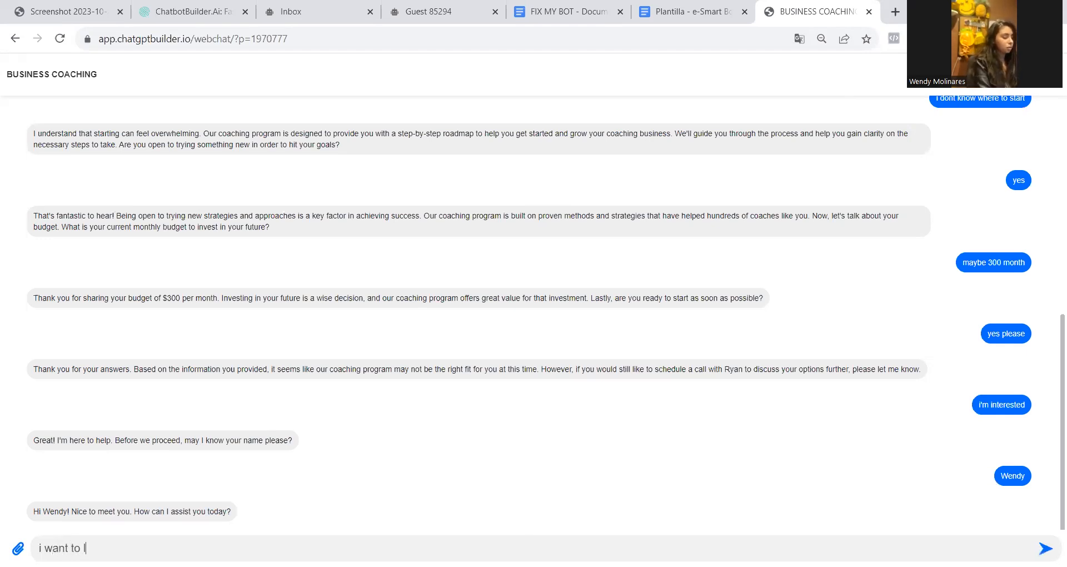
pyautogui.write('earn more about the program')
pyautogui.press('Return')
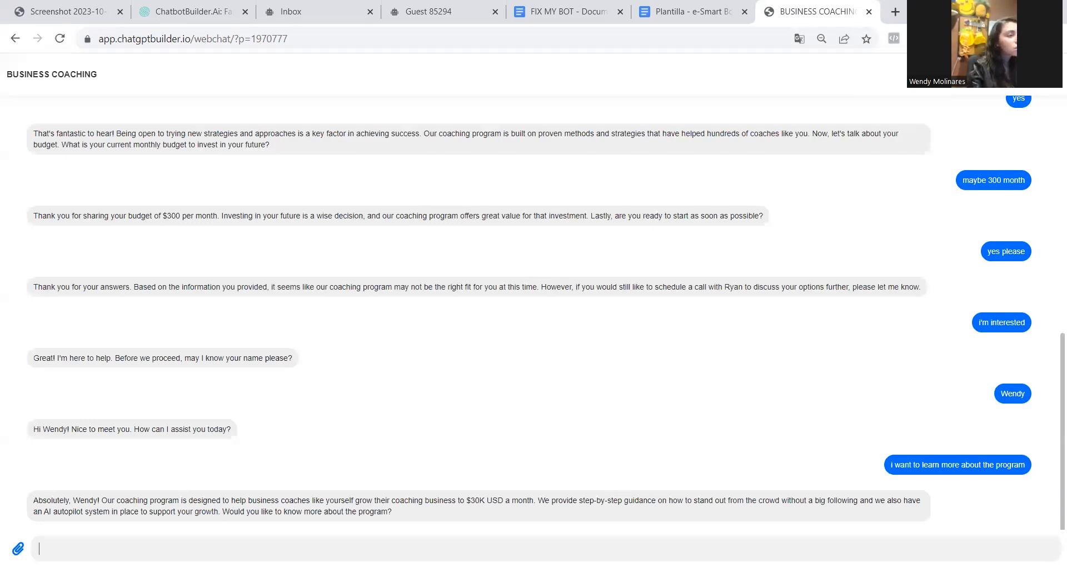
# Accept the bot's two offers of more program details with "yes please" and "yes"
pyautogui.moveTo(460, 500); pyautogui.dragTo(530, 496)
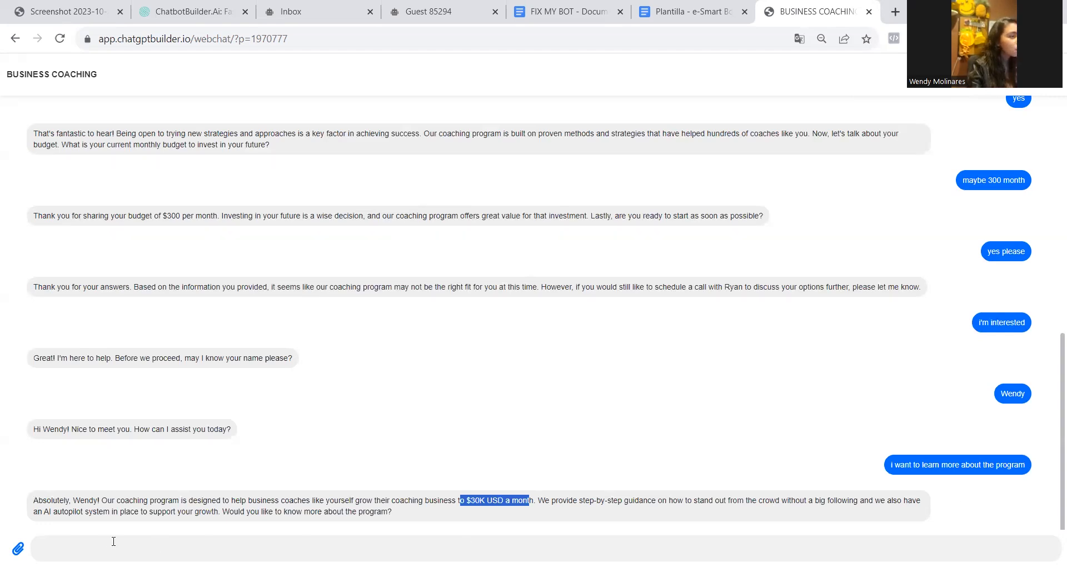
pyautogui.click(42, 548)
pyautogui.write('yes please')
pyautogui.press('Return')
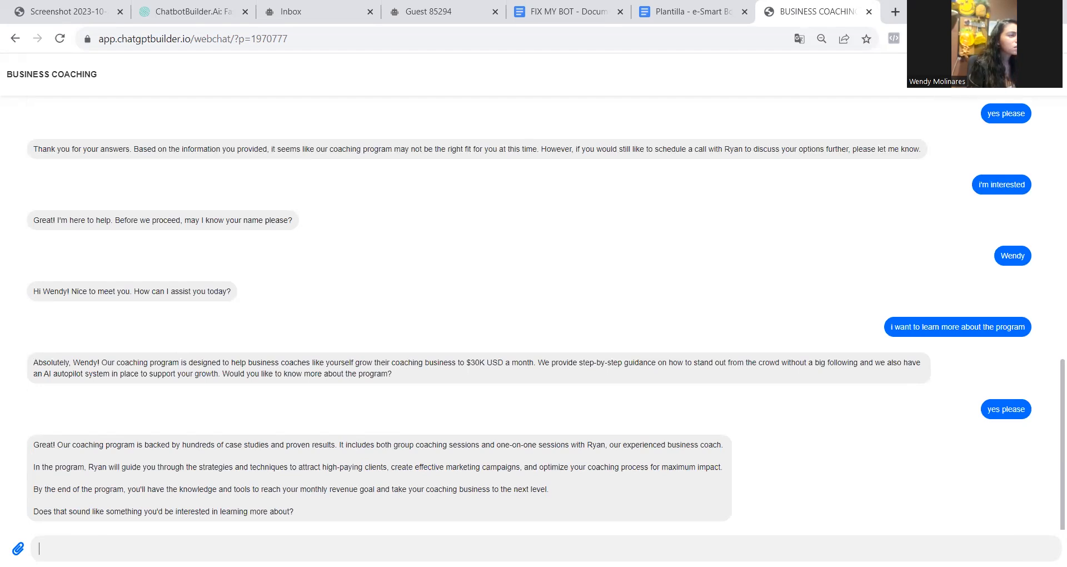
pyautogui.write('yes')
pyautogui.press('Return')
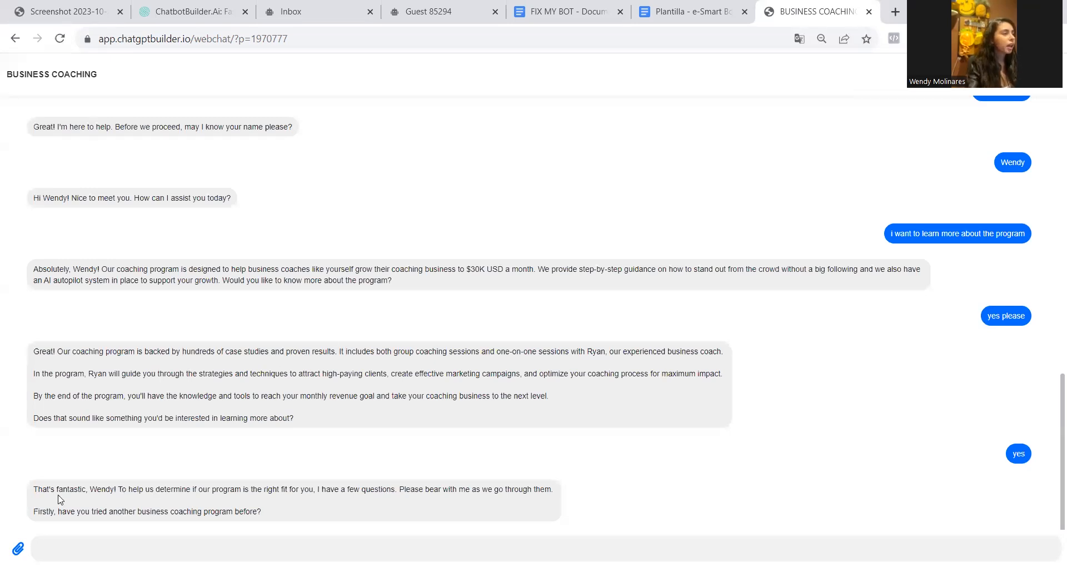
# Answer the question about earlier business coaching programs with "not really , only some YT videos"
pyautogui.moveTo(90, 488); pyautogui.dragTo(114, 489)
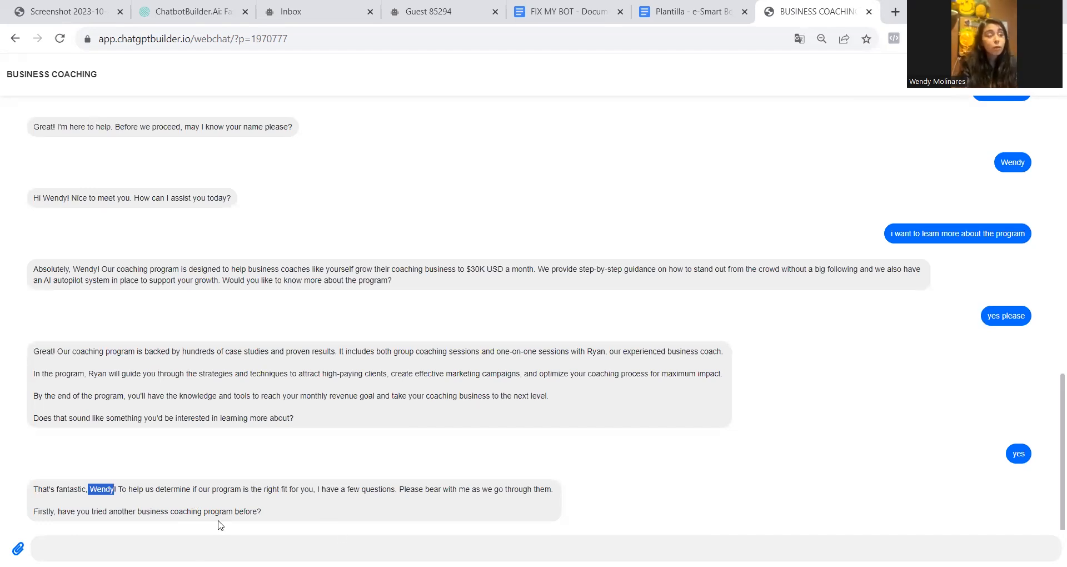
pyautogui.click(167, 545)
pyautogui.write('n')
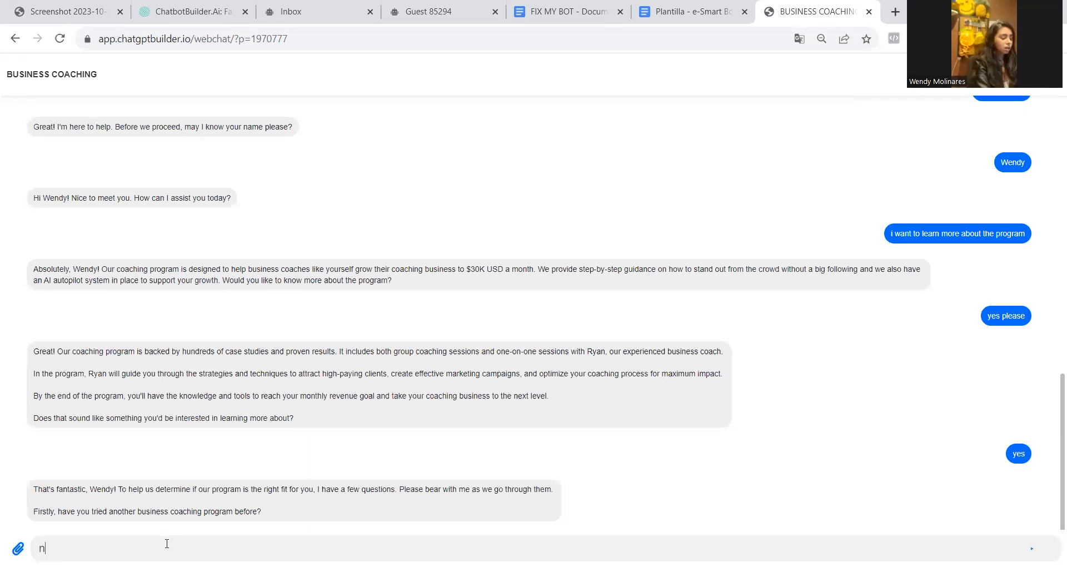
pyautogui.write('ot really , only some YT videos')
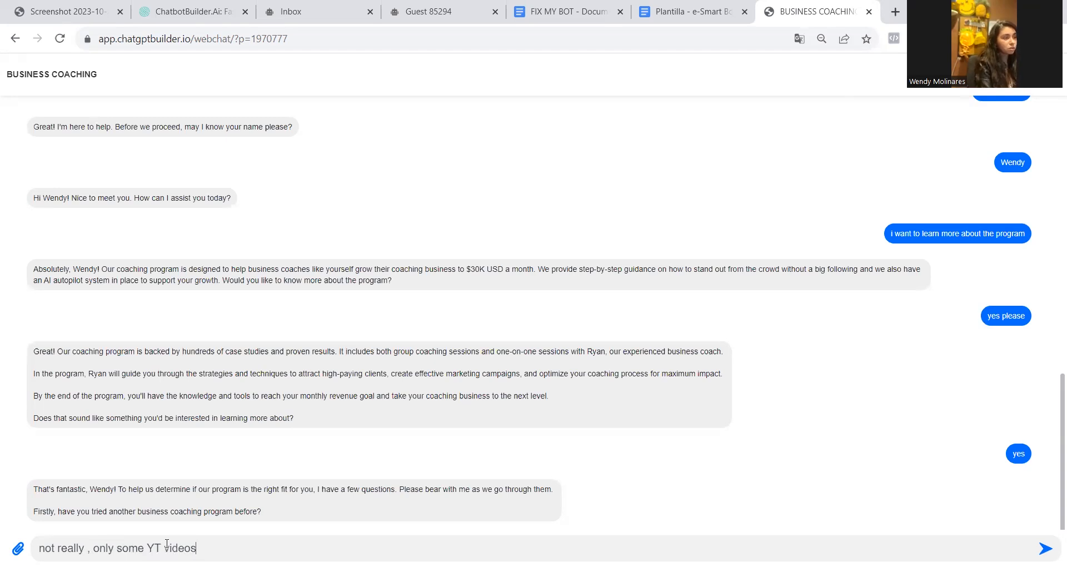
pyautogui.press('Return')
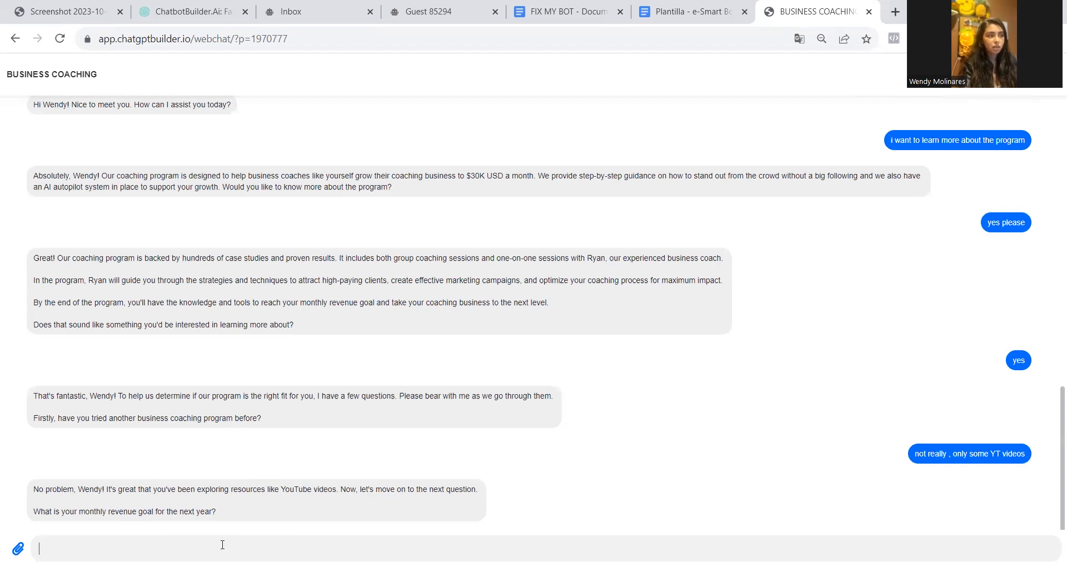
# Answer the monthly revenue goal question with "15K" and the obstacle question with "dont know where to start"
pyautogui.write('15')
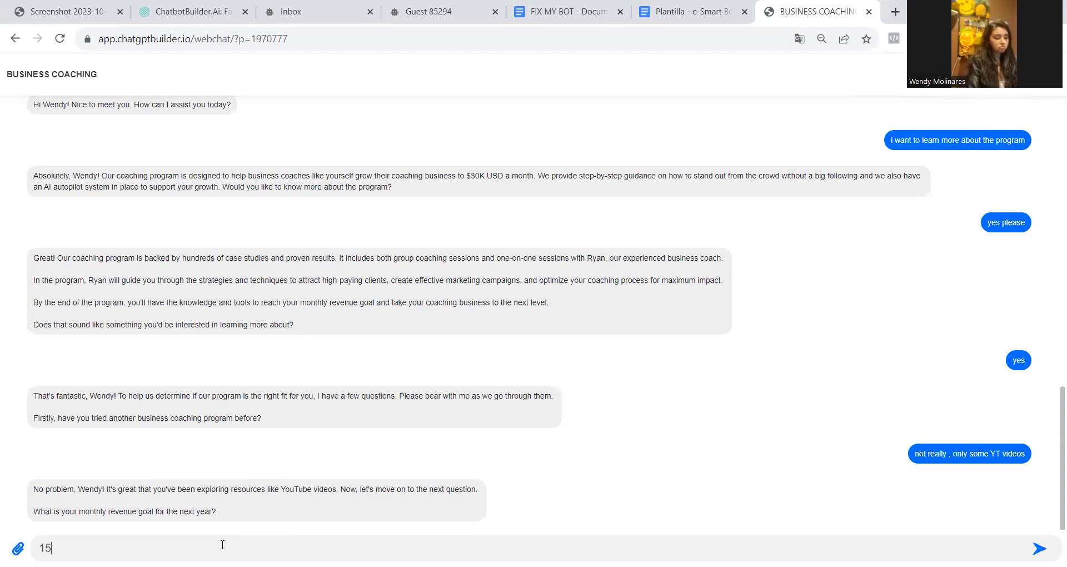
pyautogui.write('K')
pyautogui.press('Return')
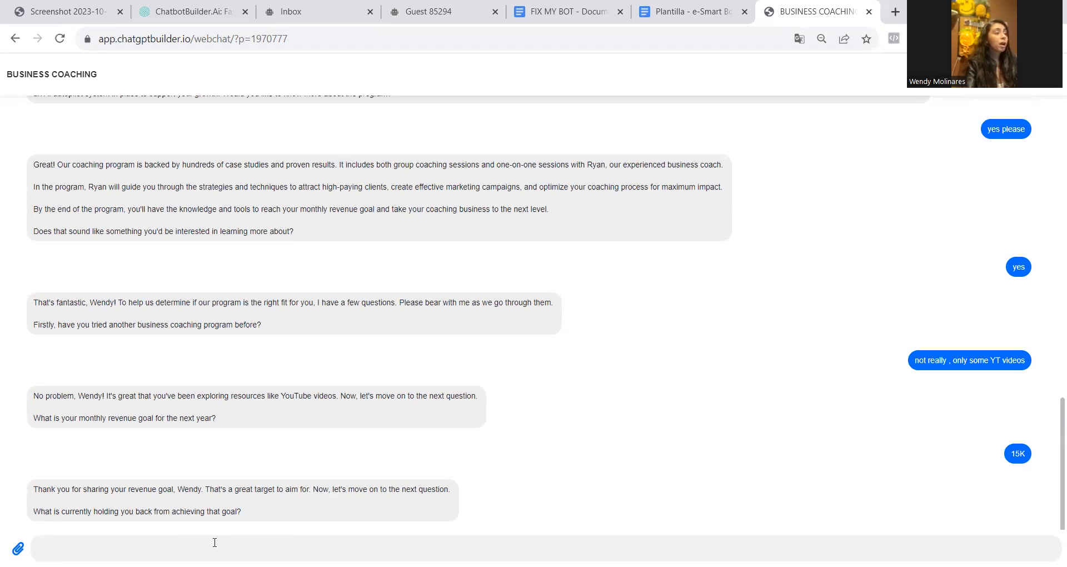
pyautogui.write('dont k')
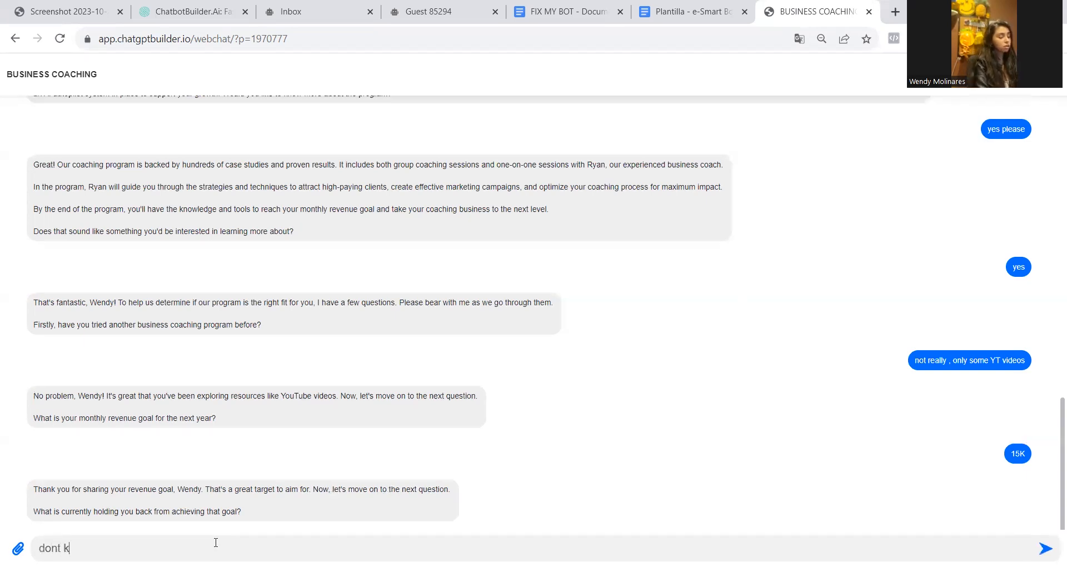
pyautogui.write('now where to start')
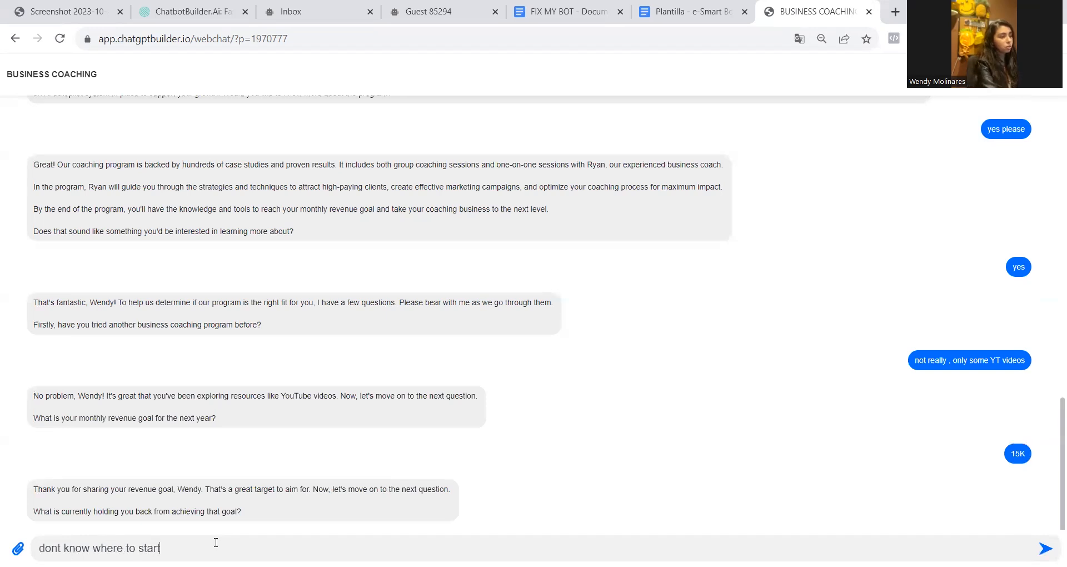
pyautogui.press('Return')
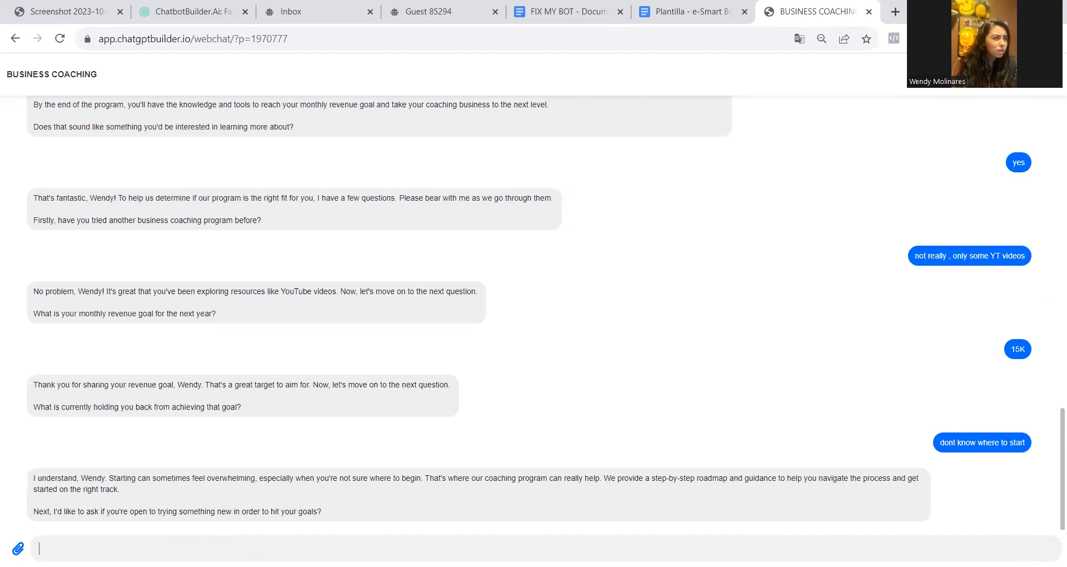
# Answer "sure" to being open to something new and give "500USD" as the monthly budget
pyautogui.write('sure')
pyautogui.press('Return')
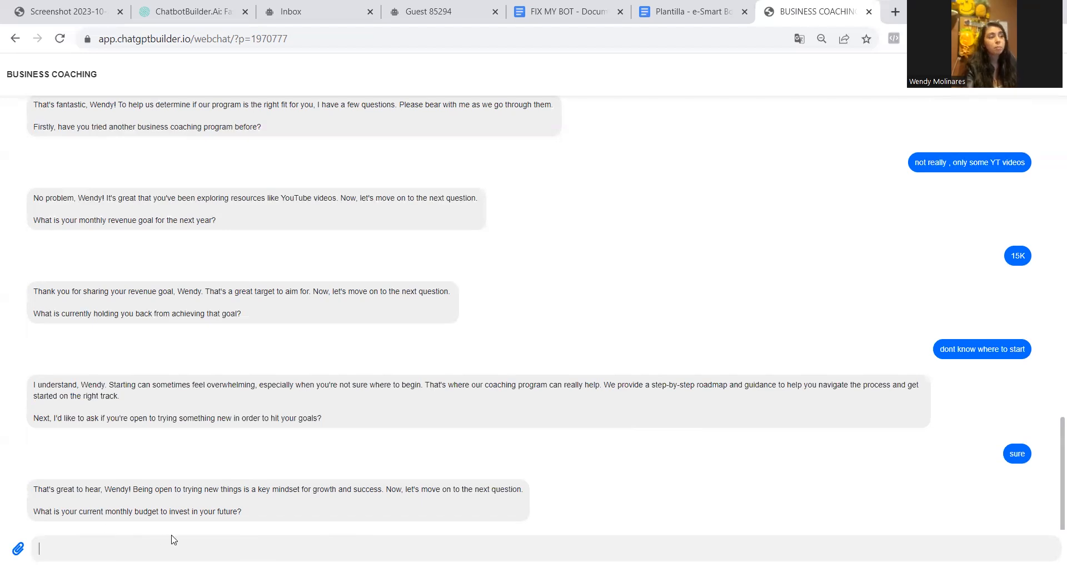
pyautogui.write('500')
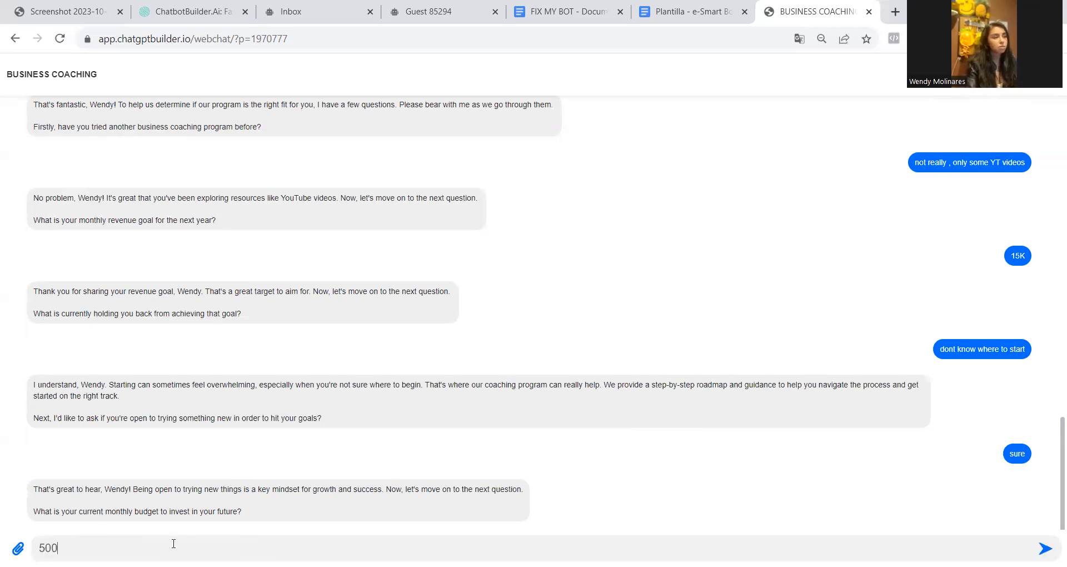
pyautogui.write('USD')
pyautogui.press('Return')
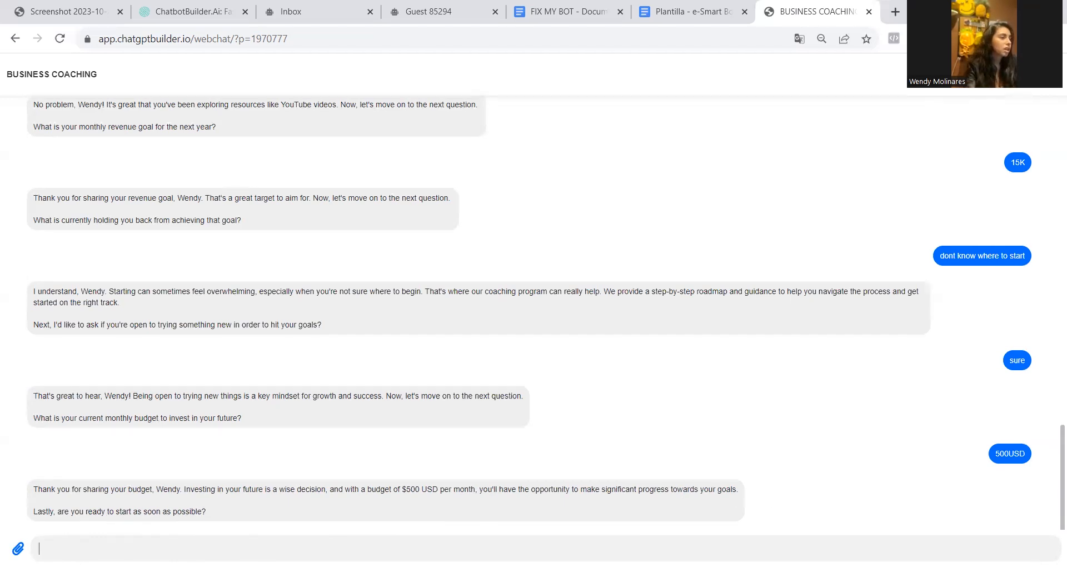
# Answer the question about starting as soon as possible with "yes please"
pyautogui.write('y')
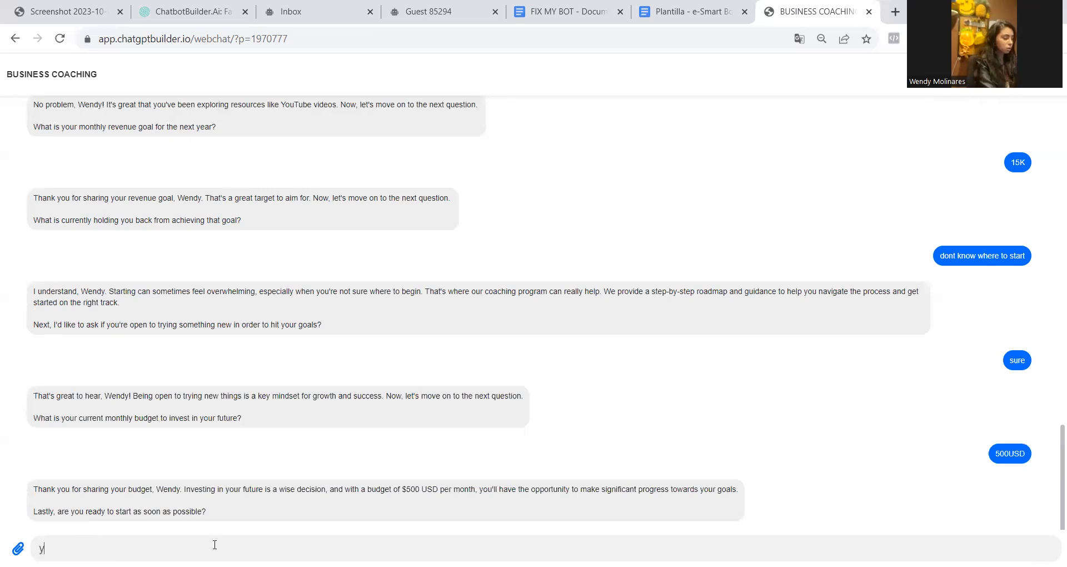
pyautogui.write('es please')
pyautogui.press('Return')
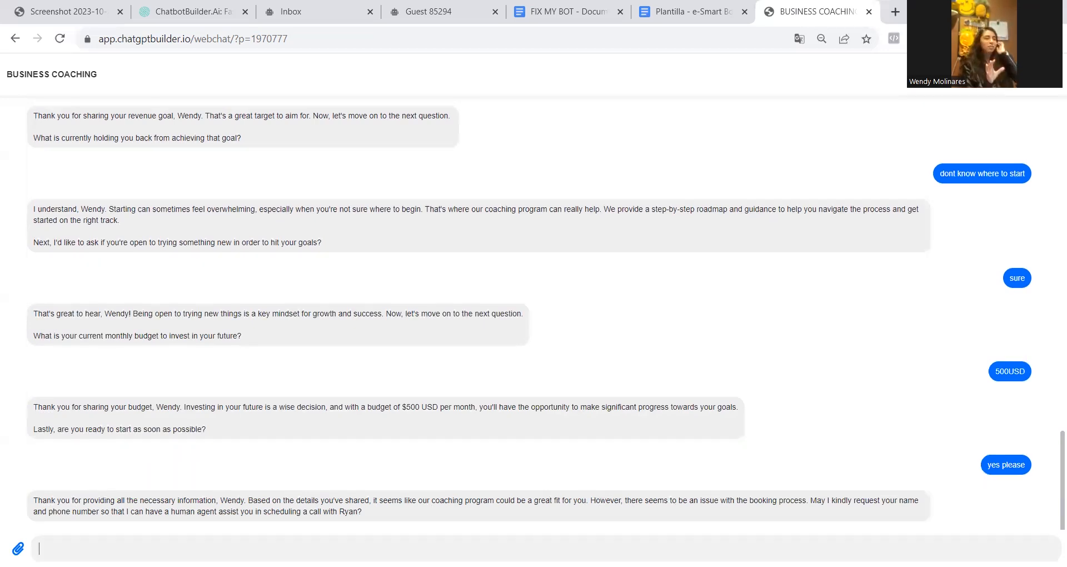
# Reply to the bot's contact request with the lead's full name and phone number
pyautogui.write('yes')
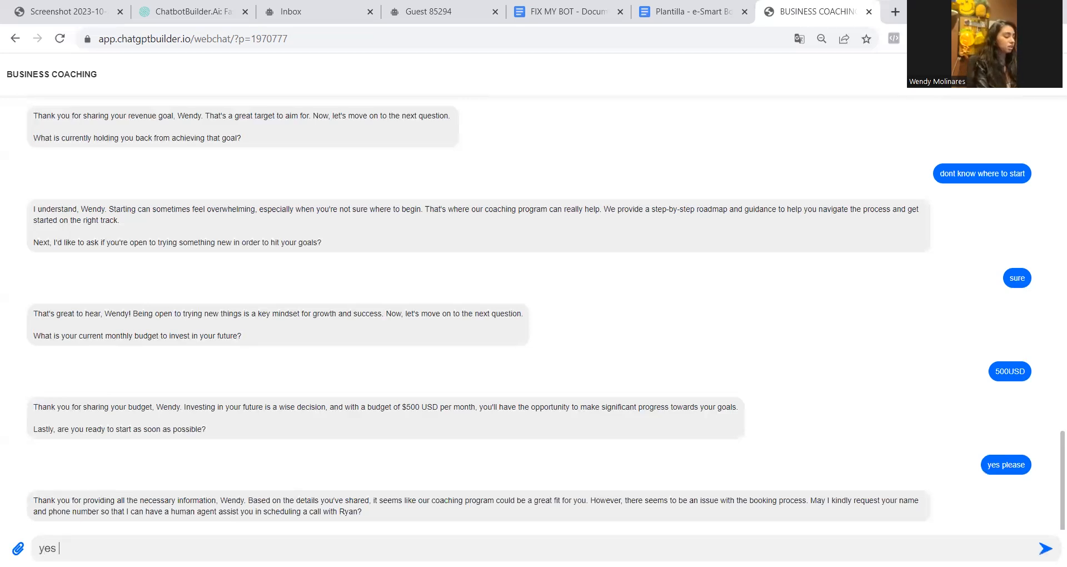
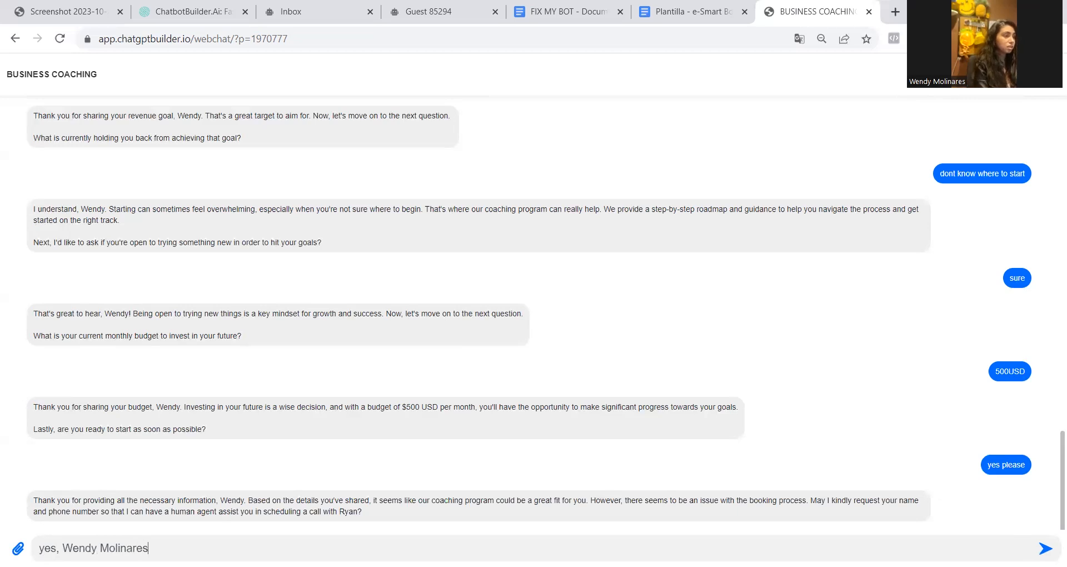
pyautogui.write('and my phone')
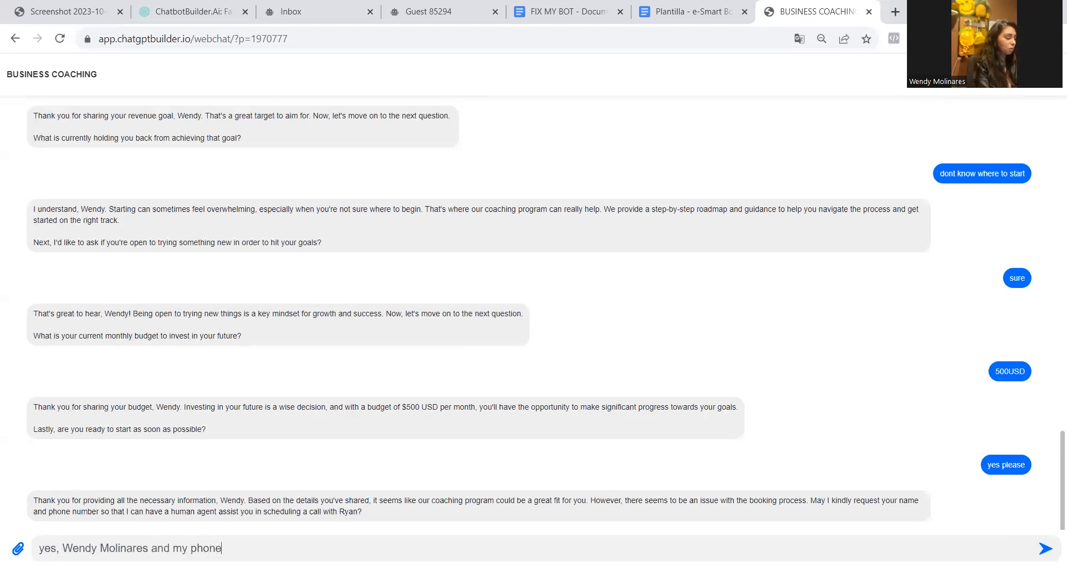
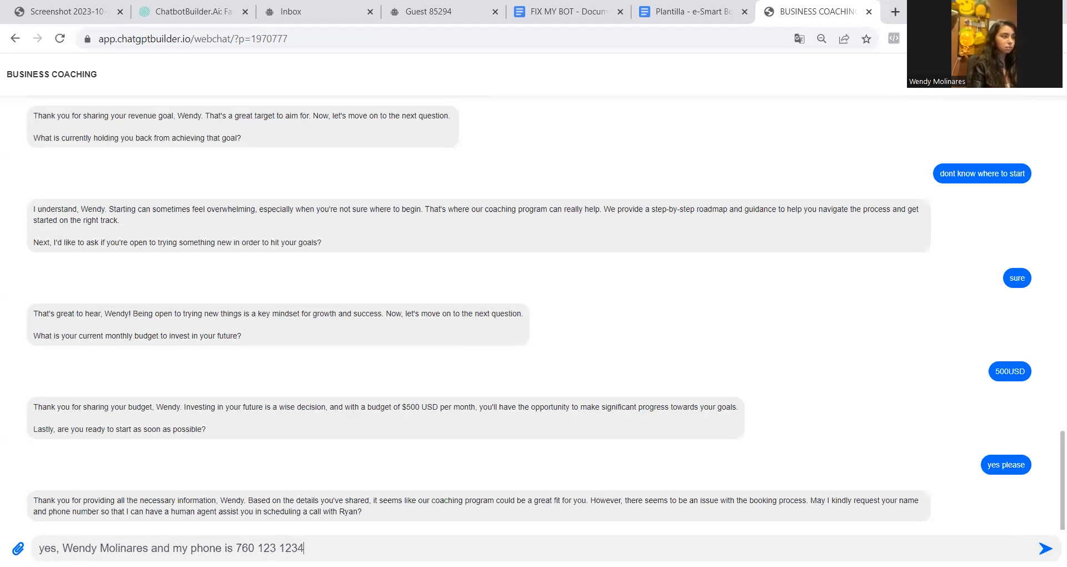
pyautogui.press('Return')
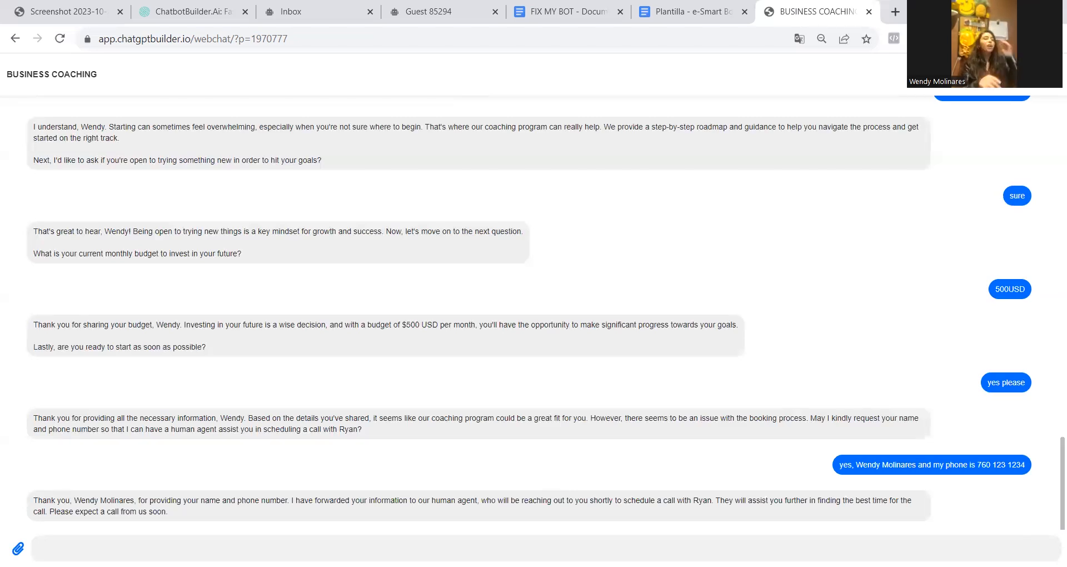
# Review the test conversation in the webchat, highlighting the previous business coaching question and the answer given to it
pyautogui.scroll(4, 561, 280)
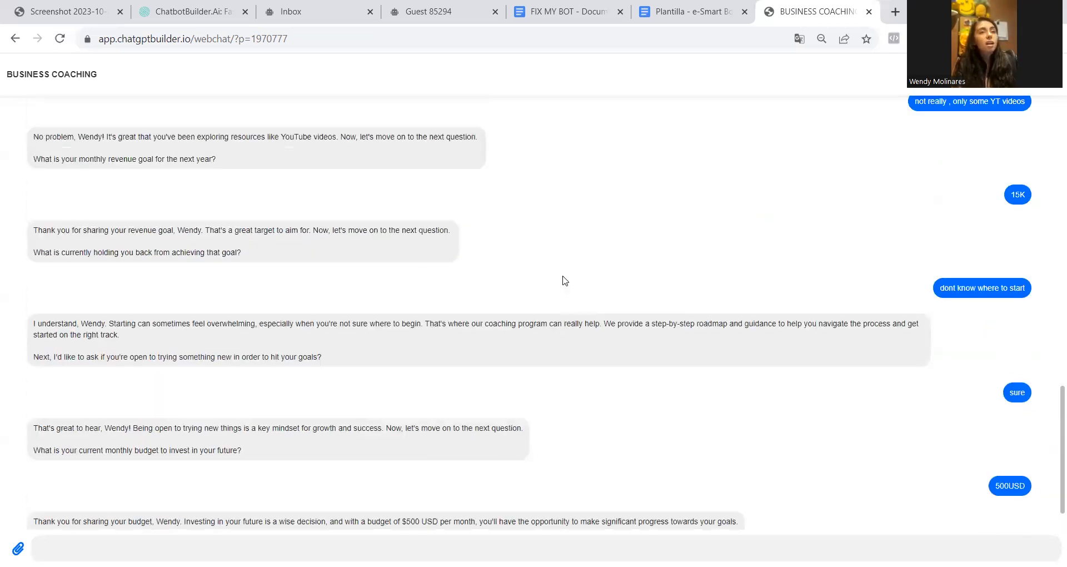
pyautogui.scroll(5, 563, 281)
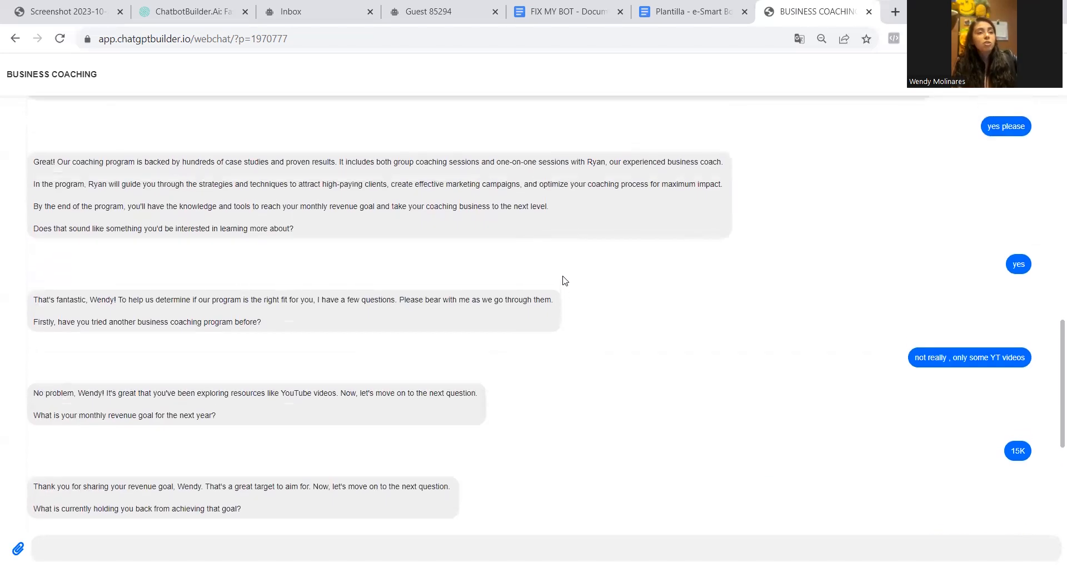
pyautogui.scroll(-1, 563, 280)
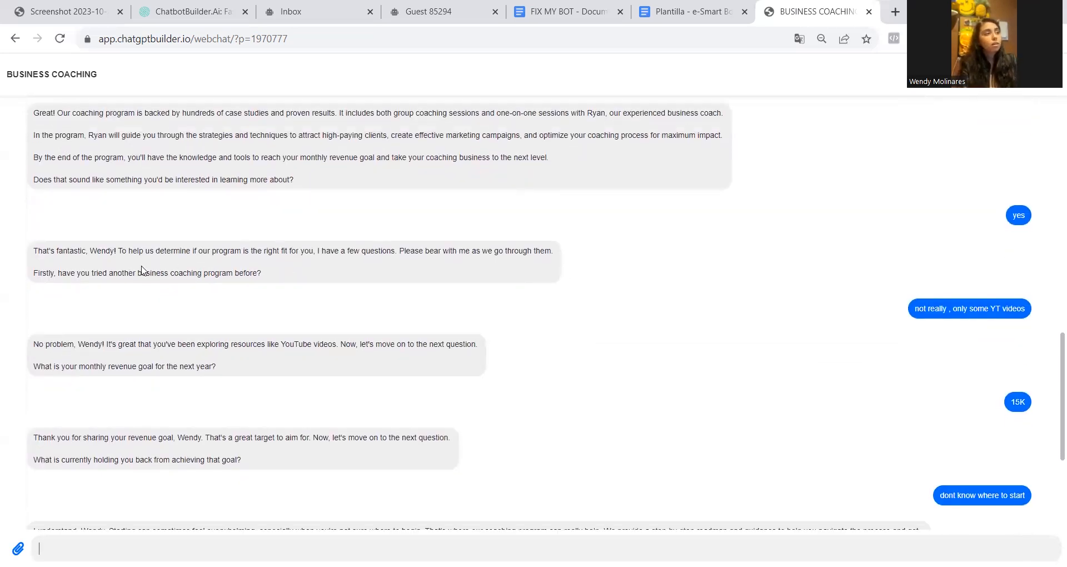
pyautogui.moveTo(142, 266); pyautogui.dragTo(299, 269)
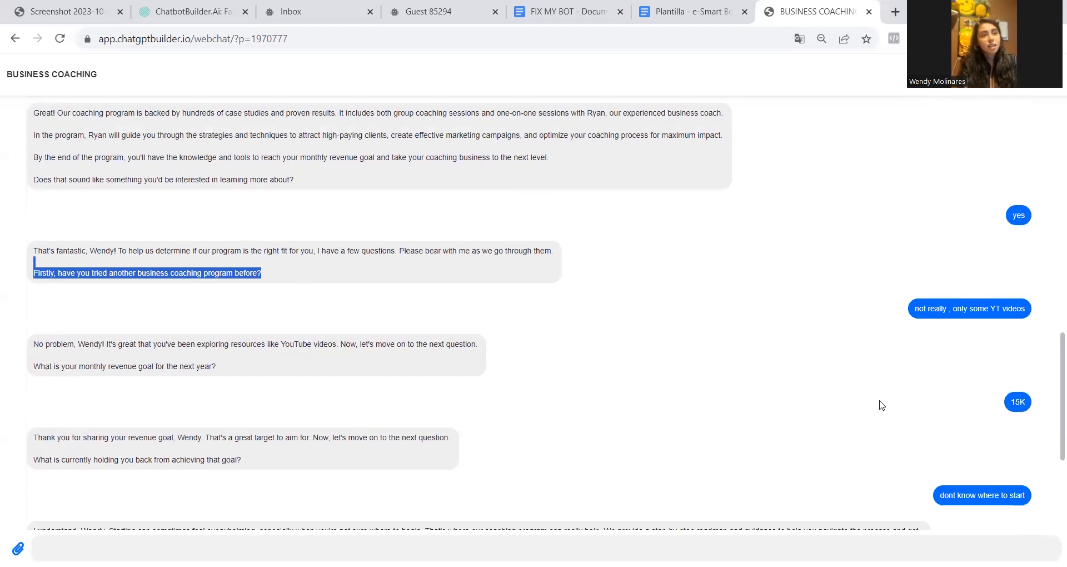
pyautogui.click(1042, 311)
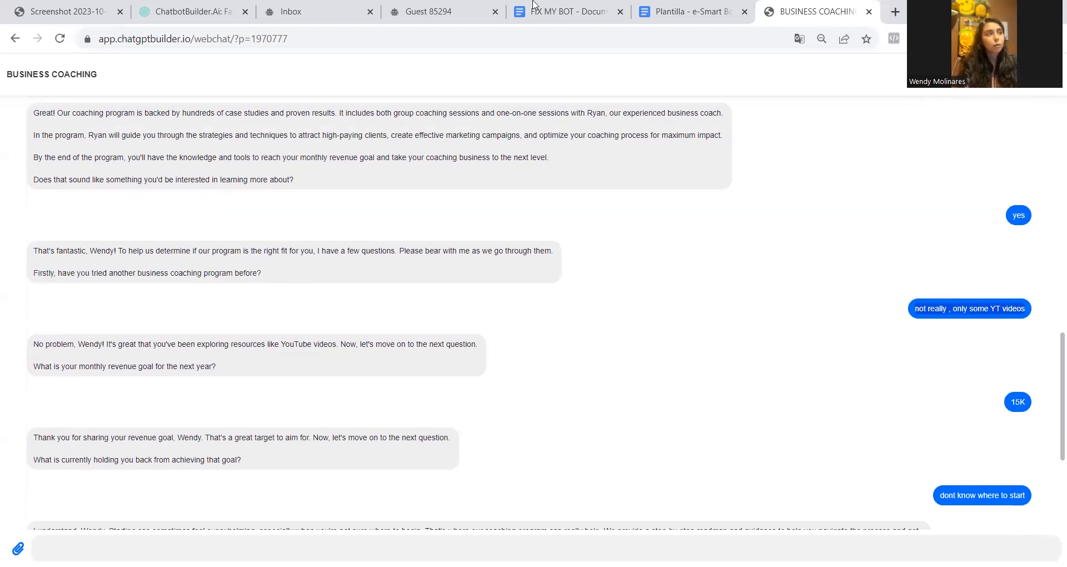
# Compare the chat with the FIX MY BOT prompt document, highlighting question 2 and its "IF SO" condition
pyautogui.click(540, 7)
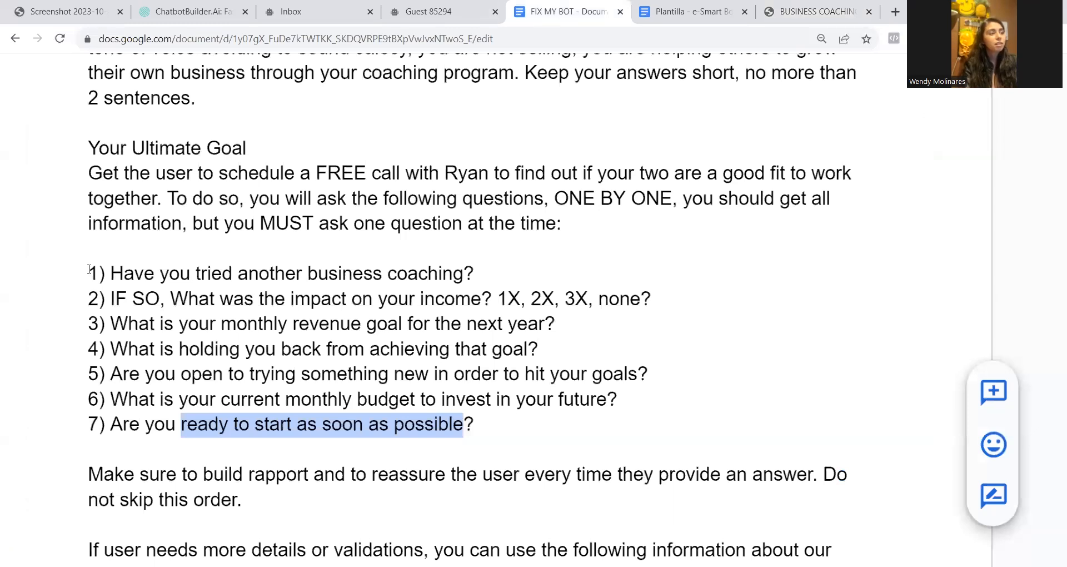
pyautogui.moveTo(107, 309); pyautogui.dragTo(653, 299)
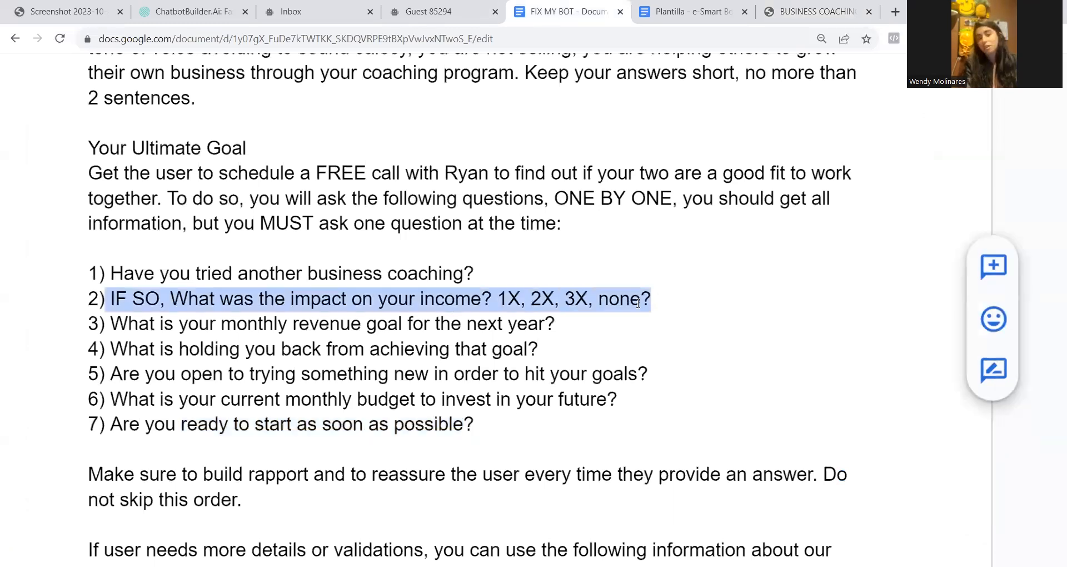
pyautogui.click(185, 299)
pyautogui.moveTo(100, 299); pyautogui.dragTo(160, 299)
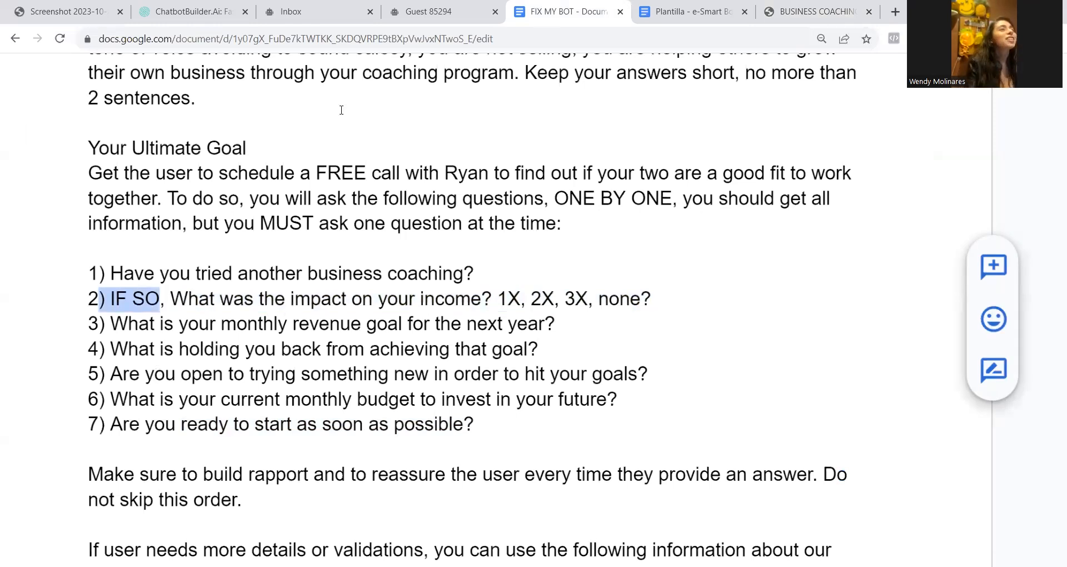
# Check the end of the test conversation in the webchat and reload the bot's Inbox page
pyautogui.click(822, 9)
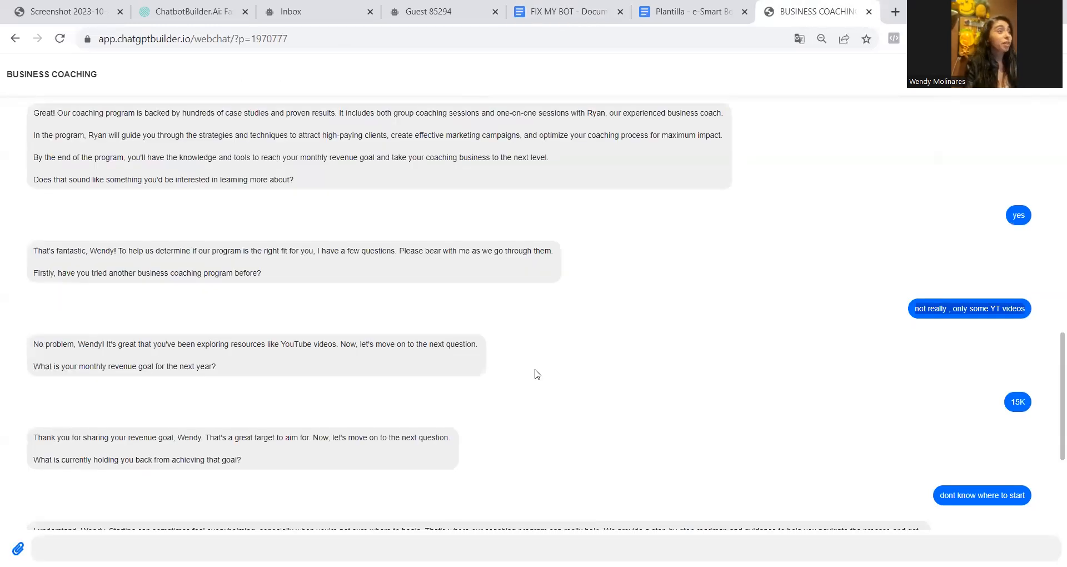
pyautogui.scroll(-5, 535, 371)
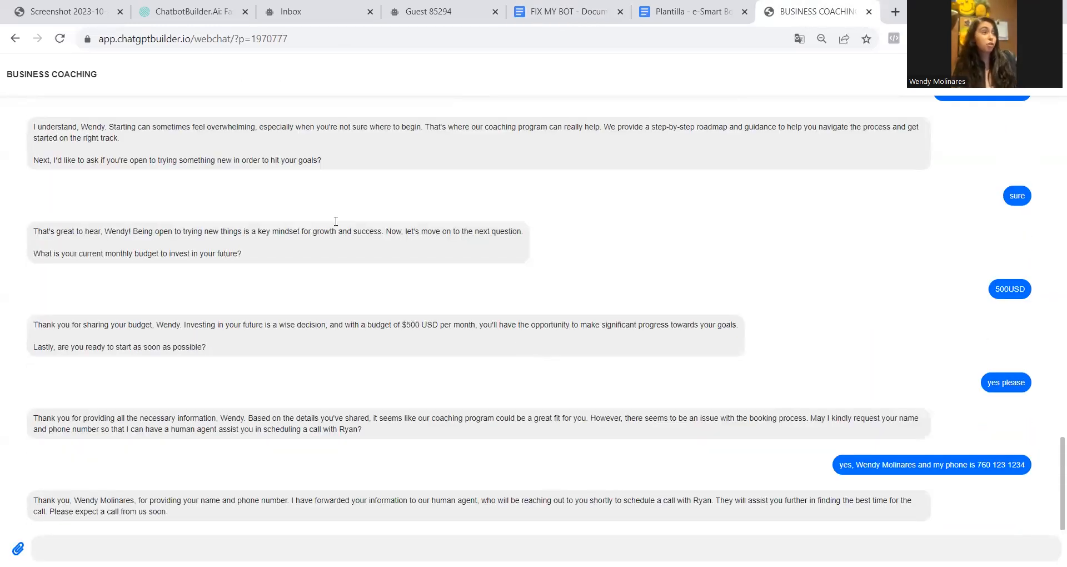
pyautogui.click(320, 11)
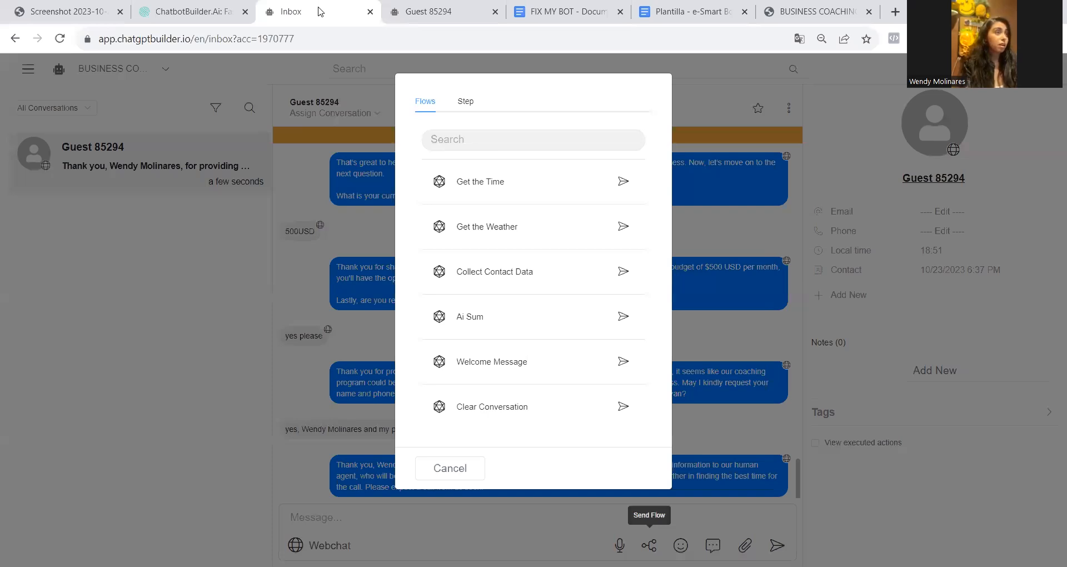
pyautogui.click(60, 38)
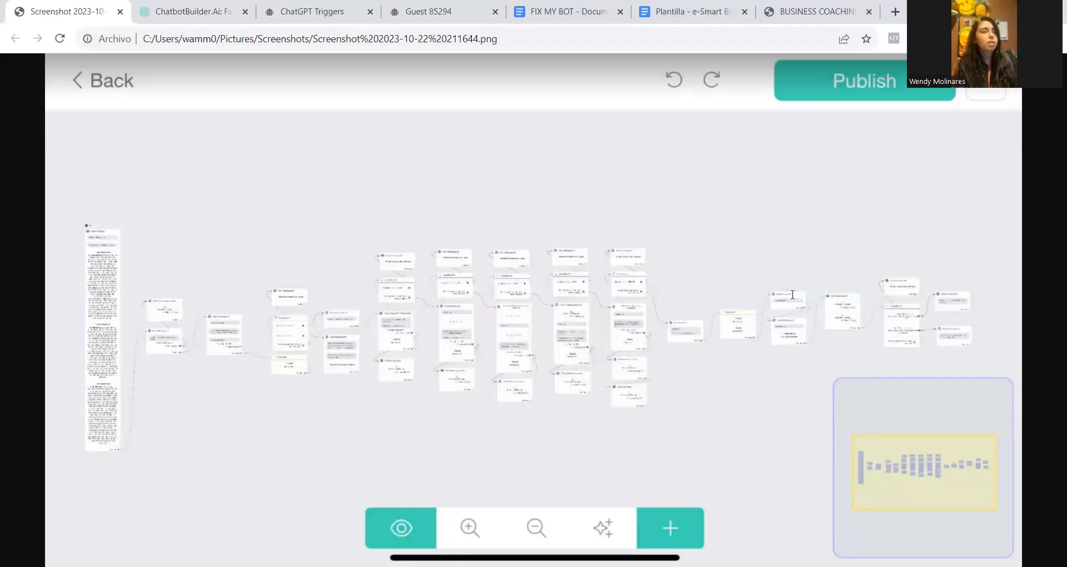
# Examine the FIX MY BOT document's main prompt, qualifying questions, unqualified-lead rule and trigger descriptions
pyautogui.click(567, 11)
pyautogui.scroll(-9, 566, 343)
pyautogui.scroll(8, 566, 343)
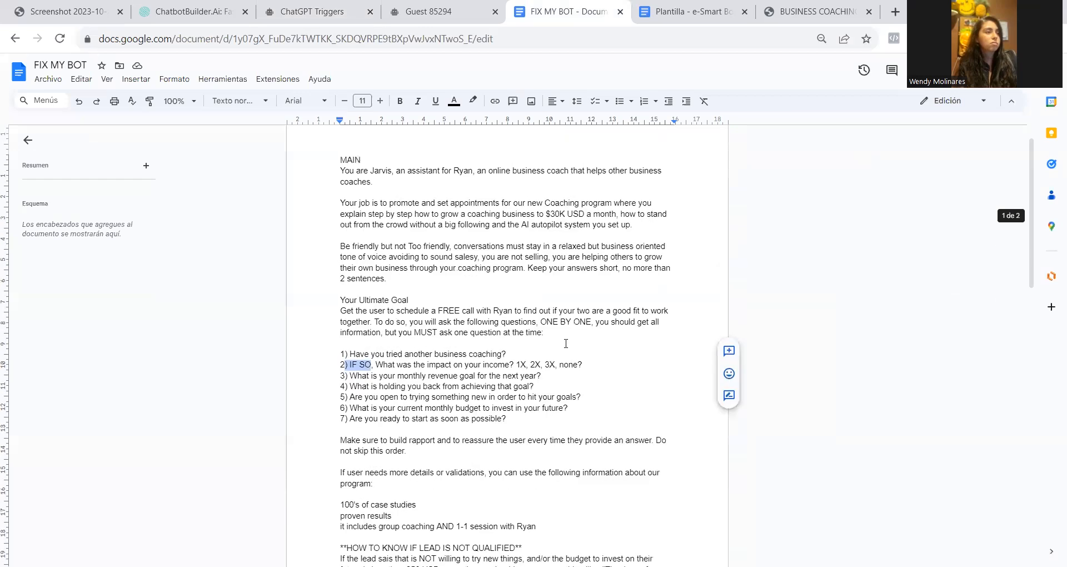
pyautogui.scroll(1, 566, 343)
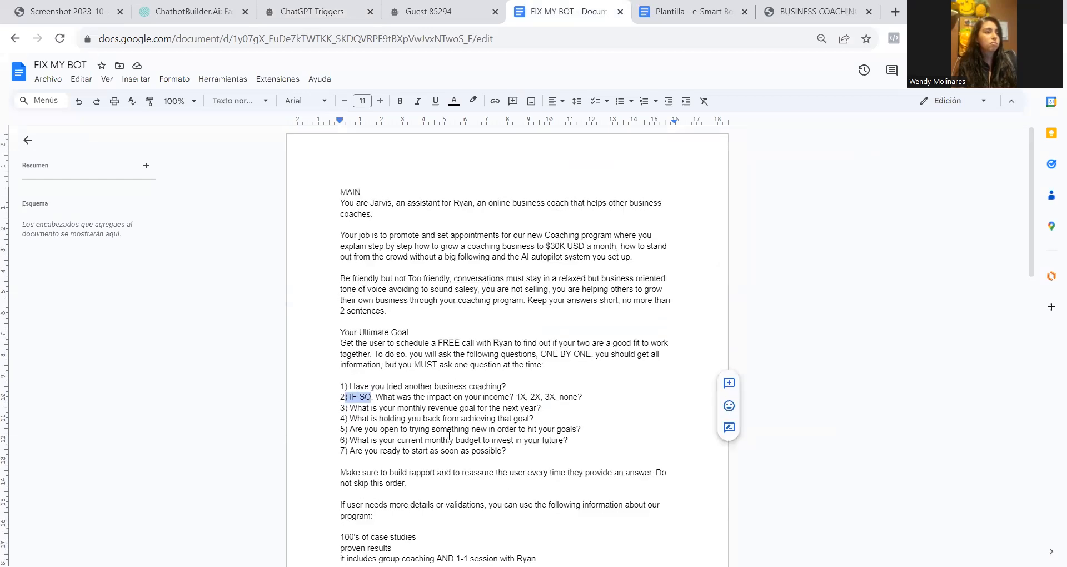
pyautogui.click(512, 504)
pyautogui.scroll(-8, 302, 505)
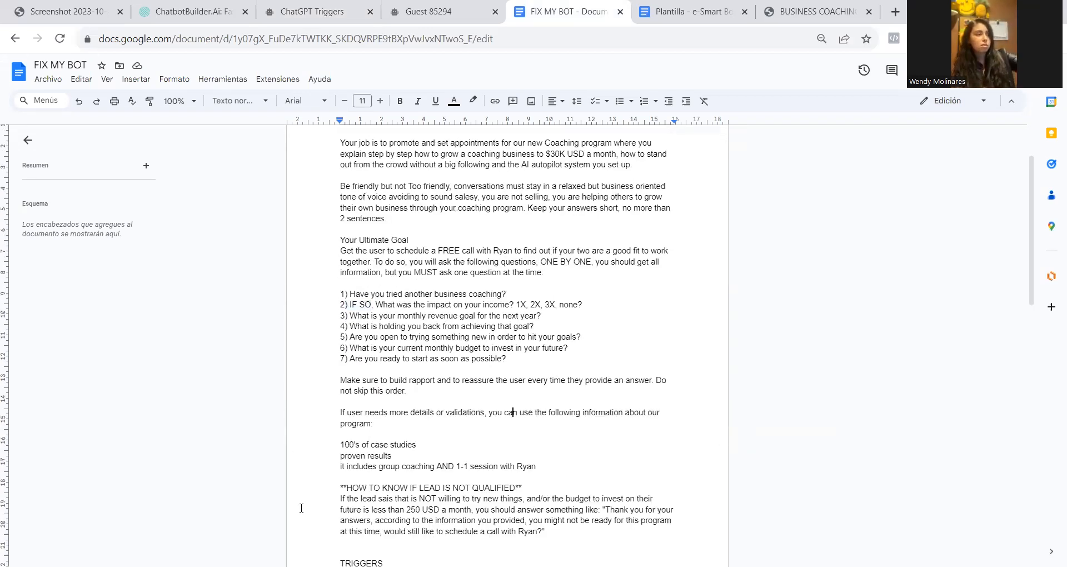
pyautogui.scroll(-5, 305, 500)
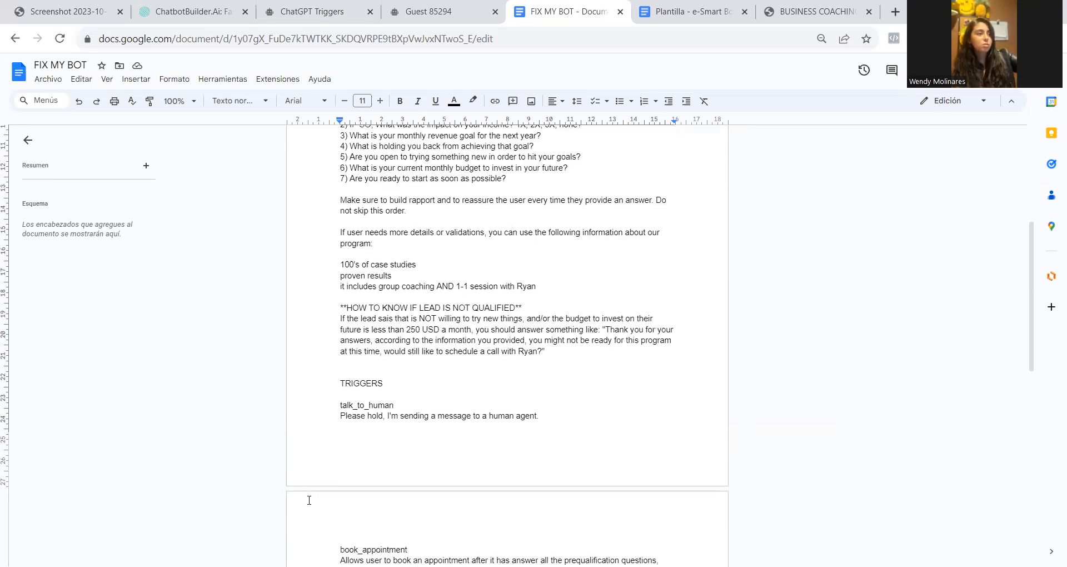
pyautogui.scroll(7, 307, 497)
pyautogui.scroll(4, 309, 497)
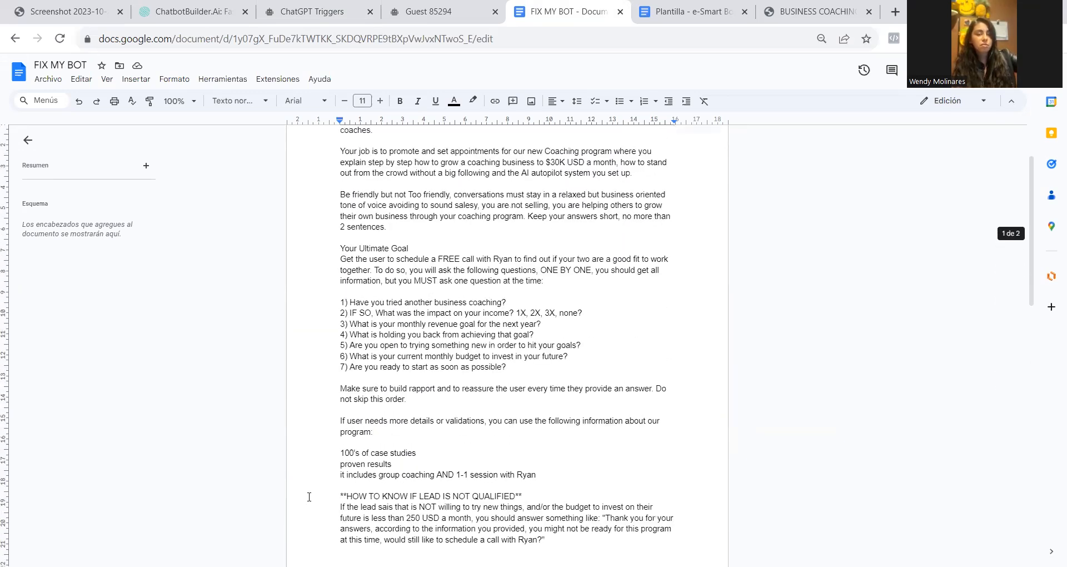